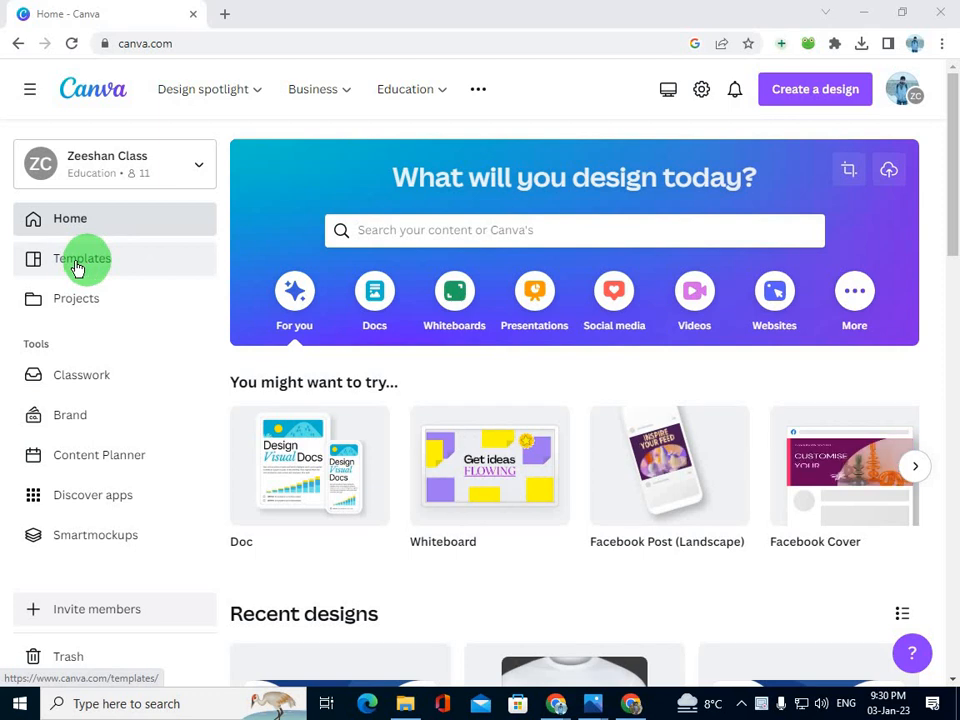
- Open the T-Shirt templates in the Custom Prints template category
{"action": "left_click", "coordinate": [78, 268]}
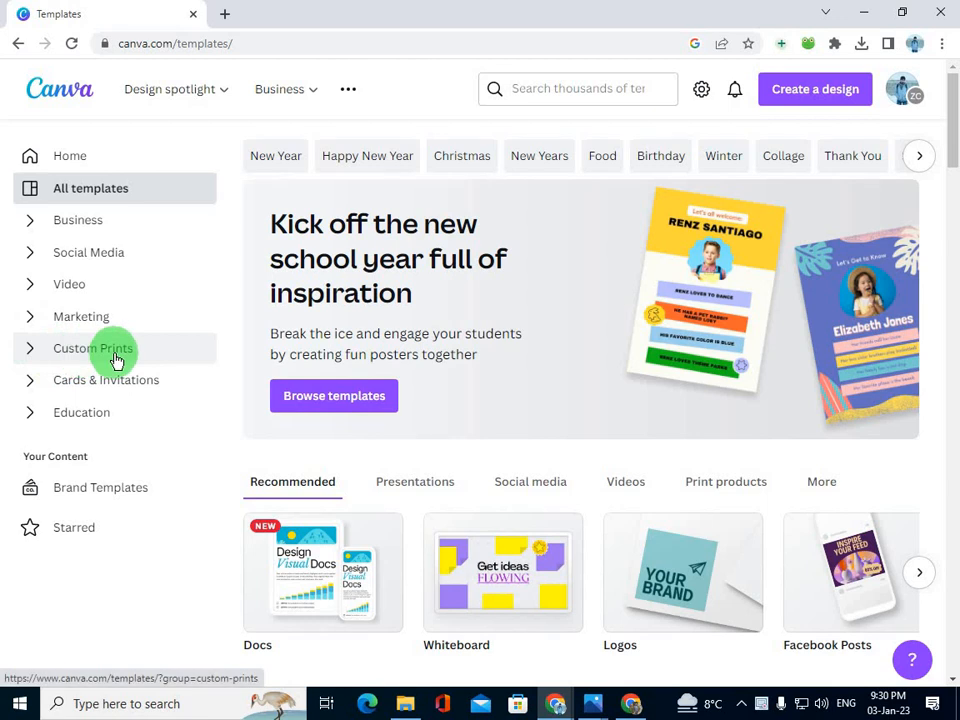
{"action": "left_click", "coordinate": [31, 354]}
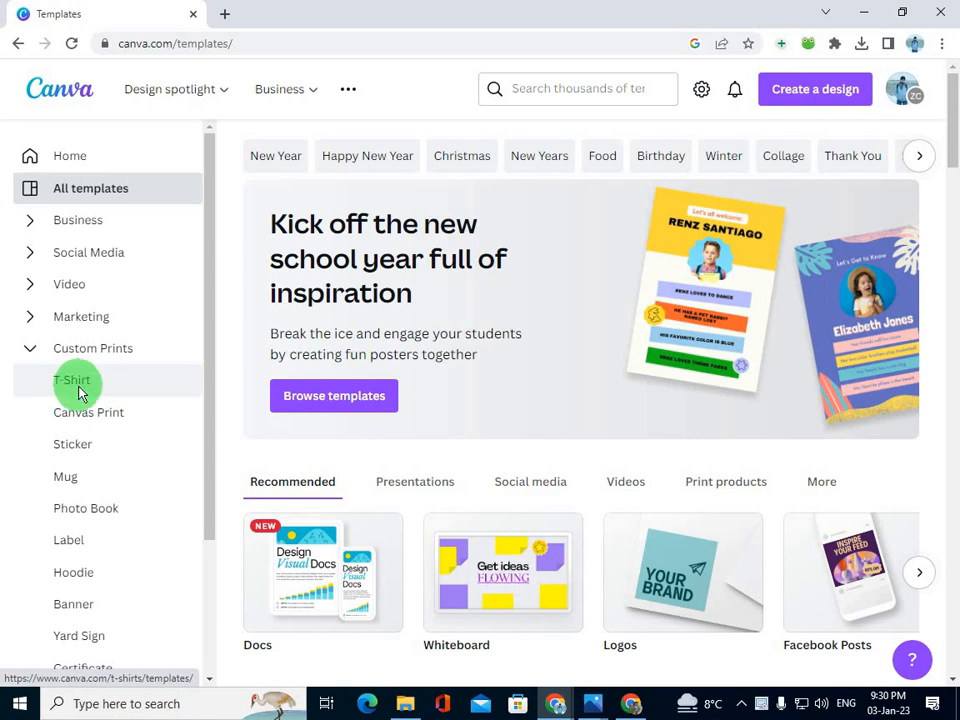
{"action": "left_click", "coordinate": [78, 388]}
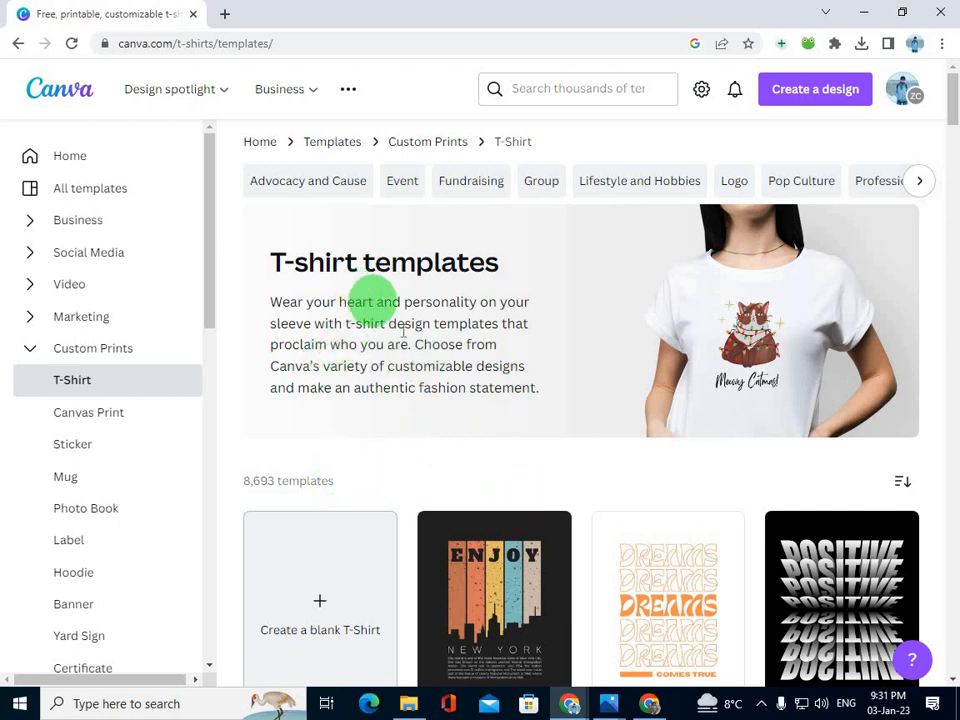
- Find the Black Red and Yellow Vintage Rock & Roll T-shirt template and open it for customizing
{"action": "scroll", "coordinate": [455, 480], "scroll_direction": "down", "scroll_amount": 6}
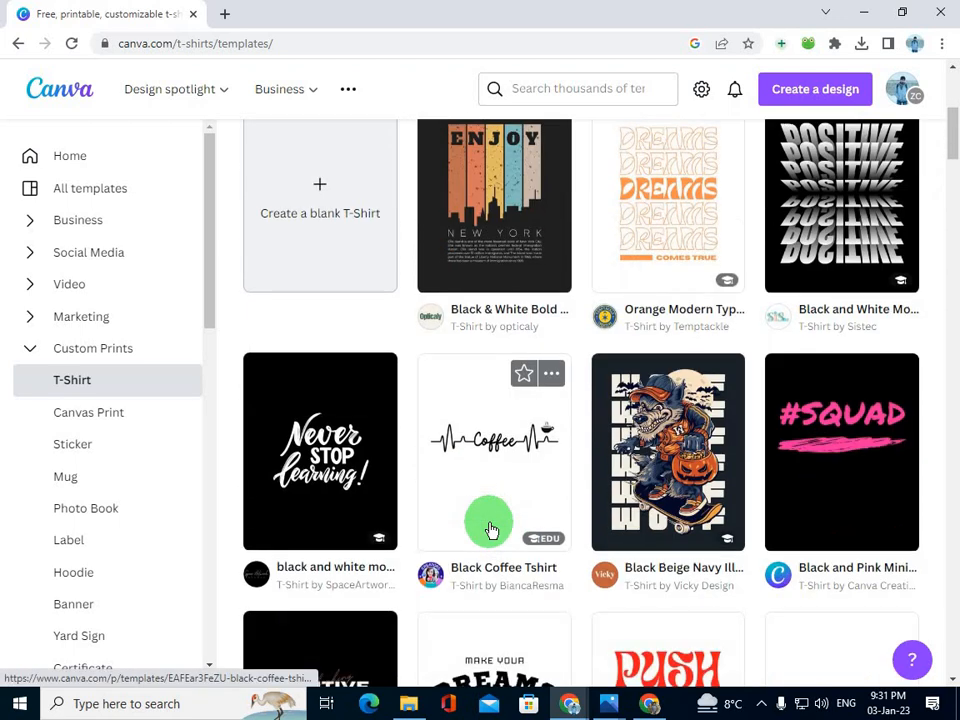
{"action": "scroll", "coordinate": [490, 530], "scroll_direction": "down", "scroll_amount": 2}
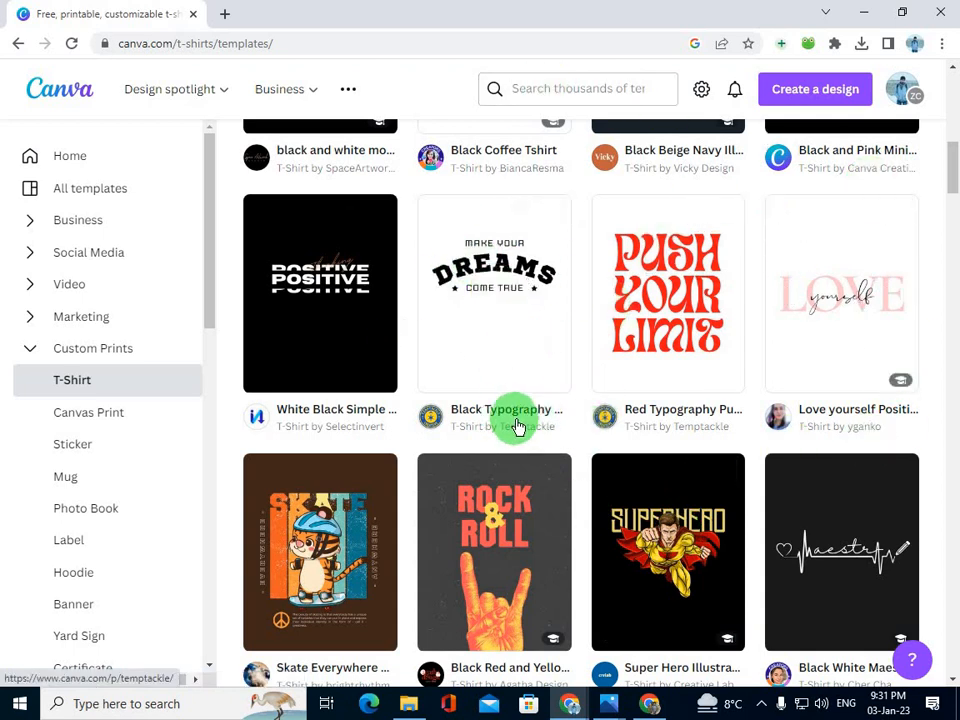
{"action": "scroll", "coordinate": [545, 519], "scroll_direction": "down", "scroll_amount": 1}
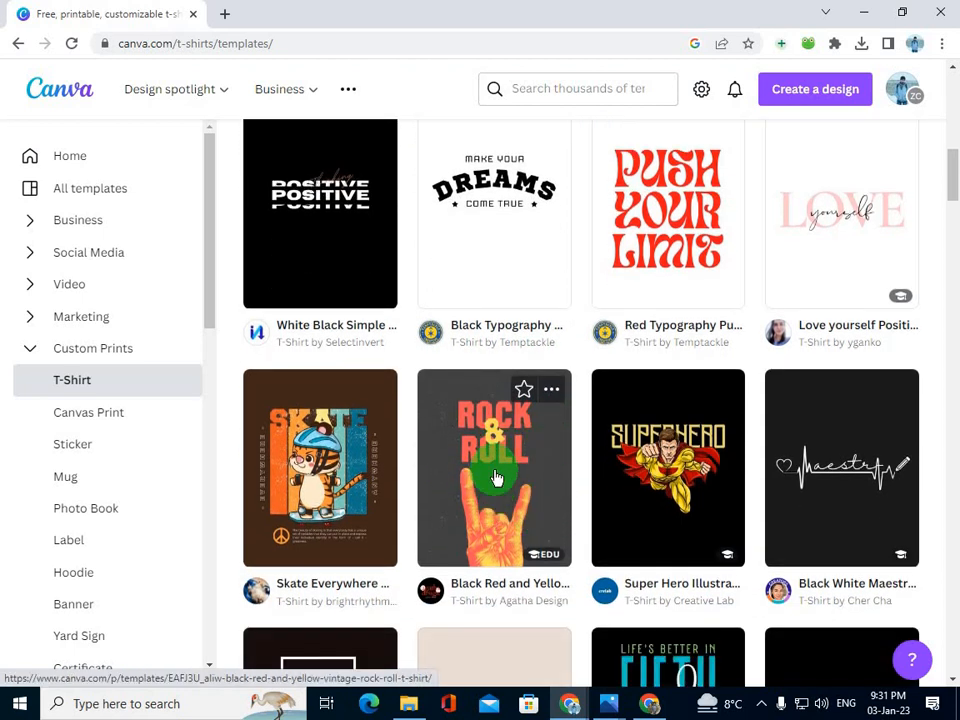
{"action": "left_click", "coordinate": [497, 478]}
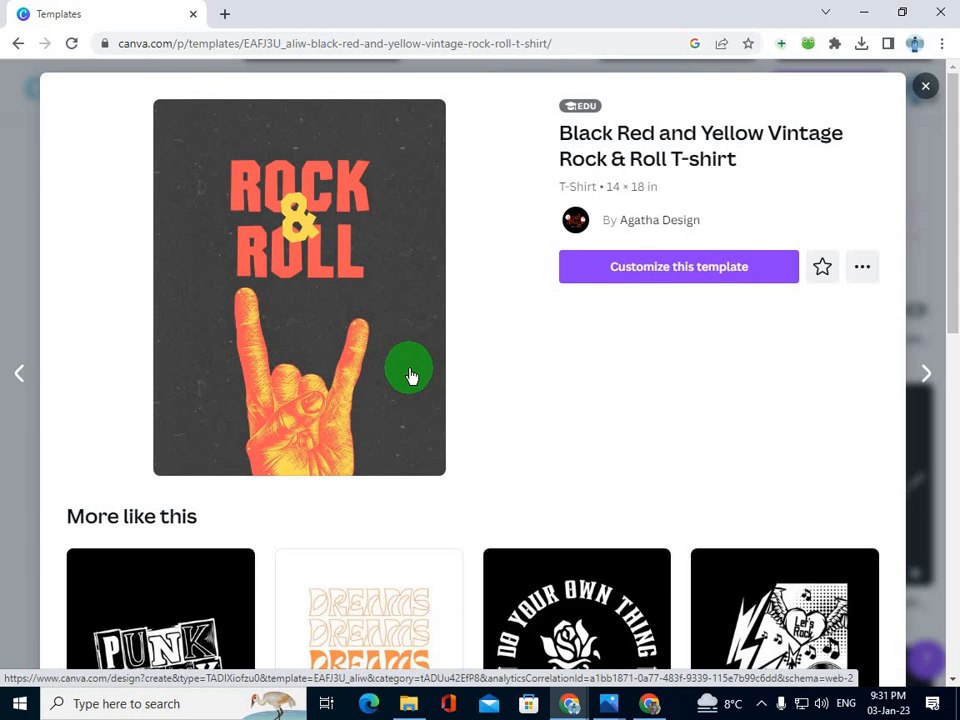
{"action": "left_click", "coordinate": [255, 281]}
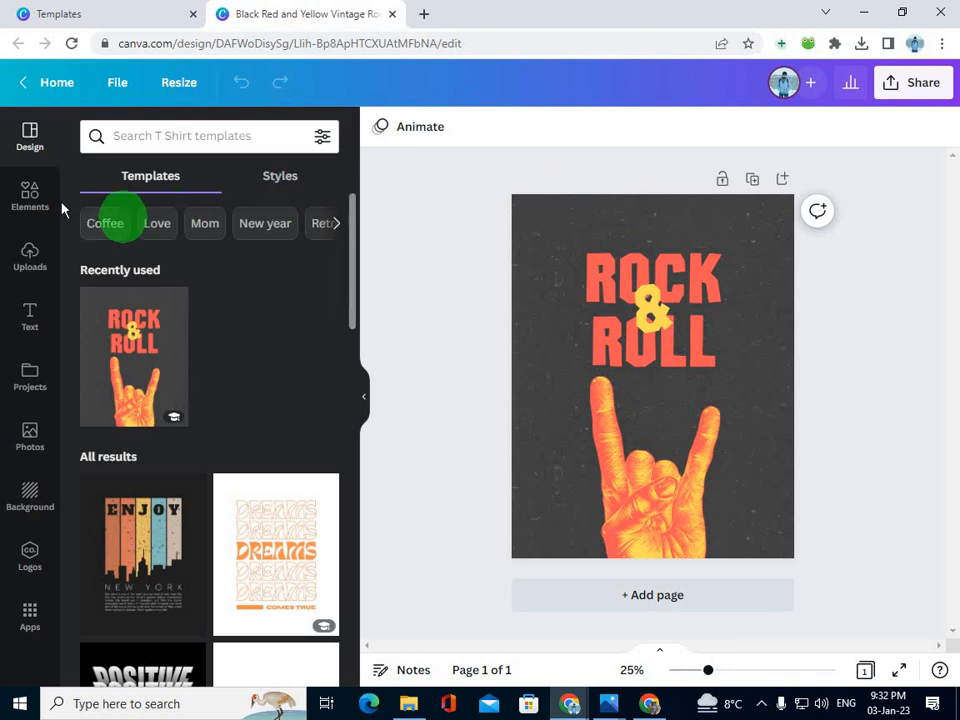
- Search the elements for "t shirt" and add the plain white T-shirt photo to the design
{"action": "left_click", "coordinate": [28, 192]}
{"action": "left_click", "coordinate": [146, 138]}
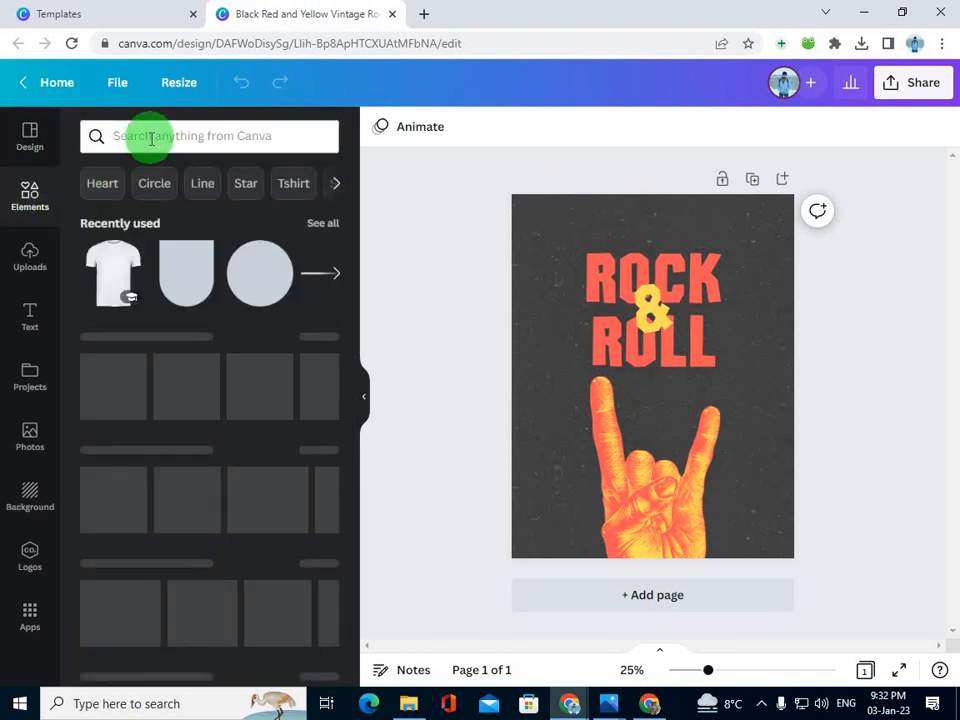
{"action": "type", "text": "t"}
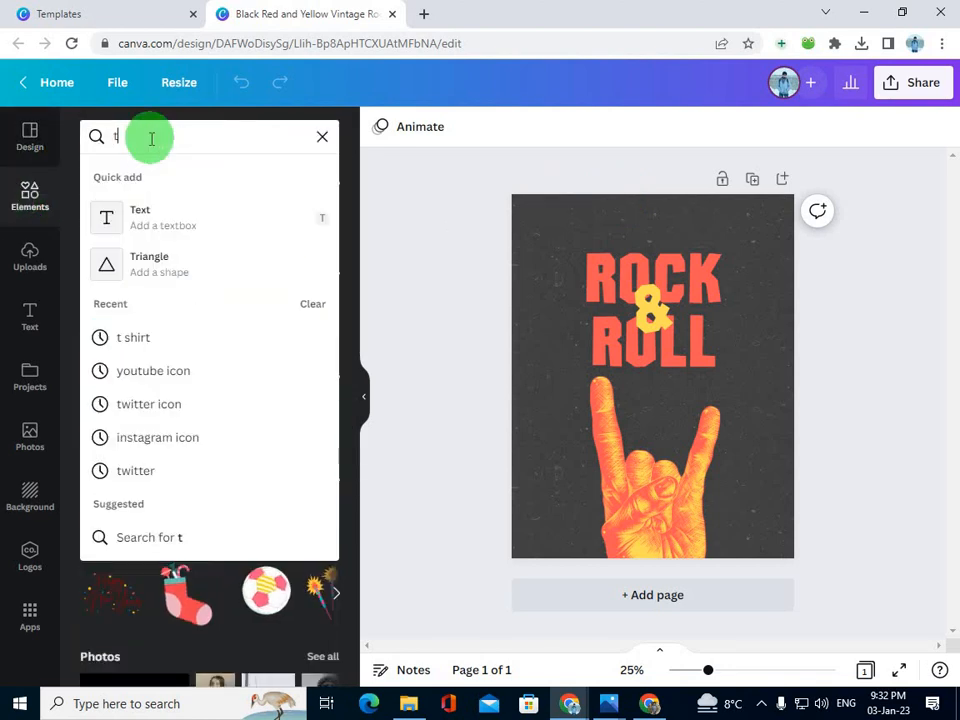
{"action": "type", "text": " shirt"}
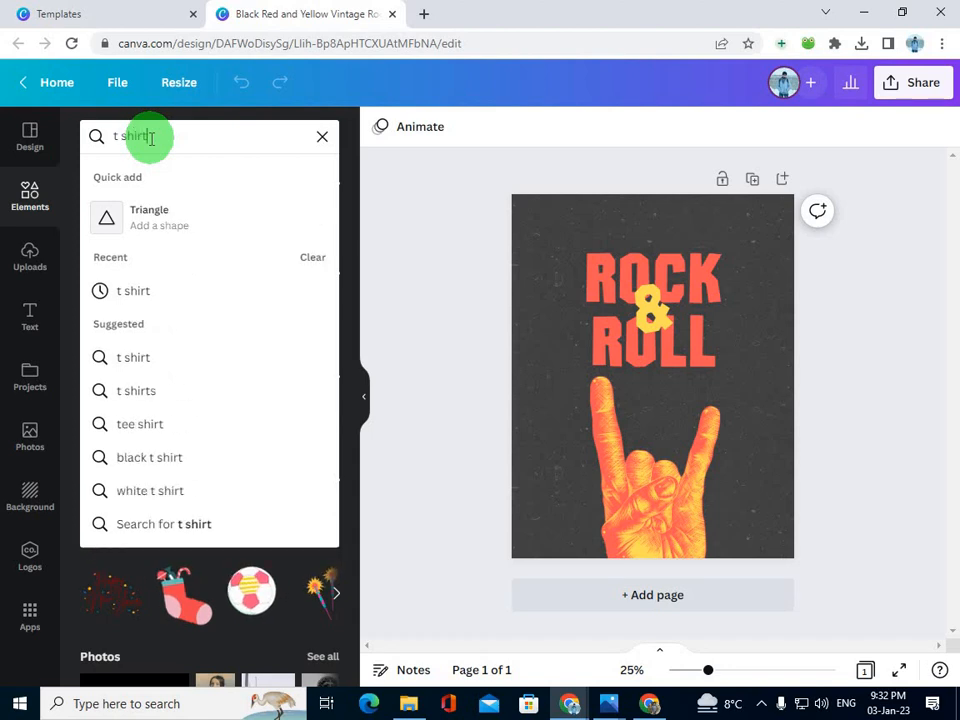
{"action": "left_click", "coordinate": [155, 292]}
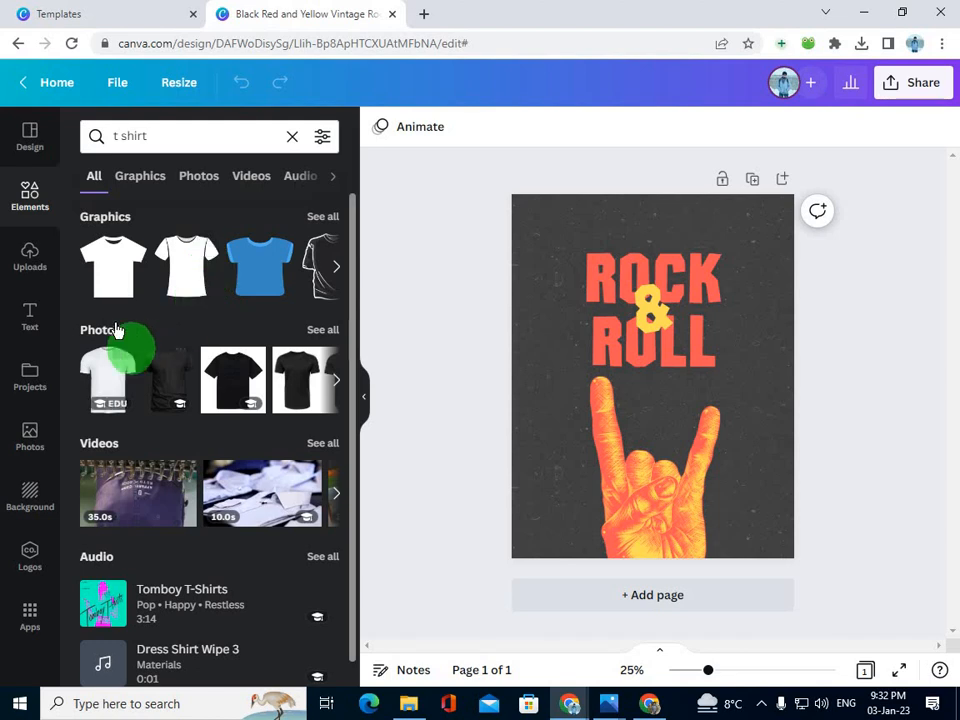
{"action": "left_click", "coordinate": [105, 382]}
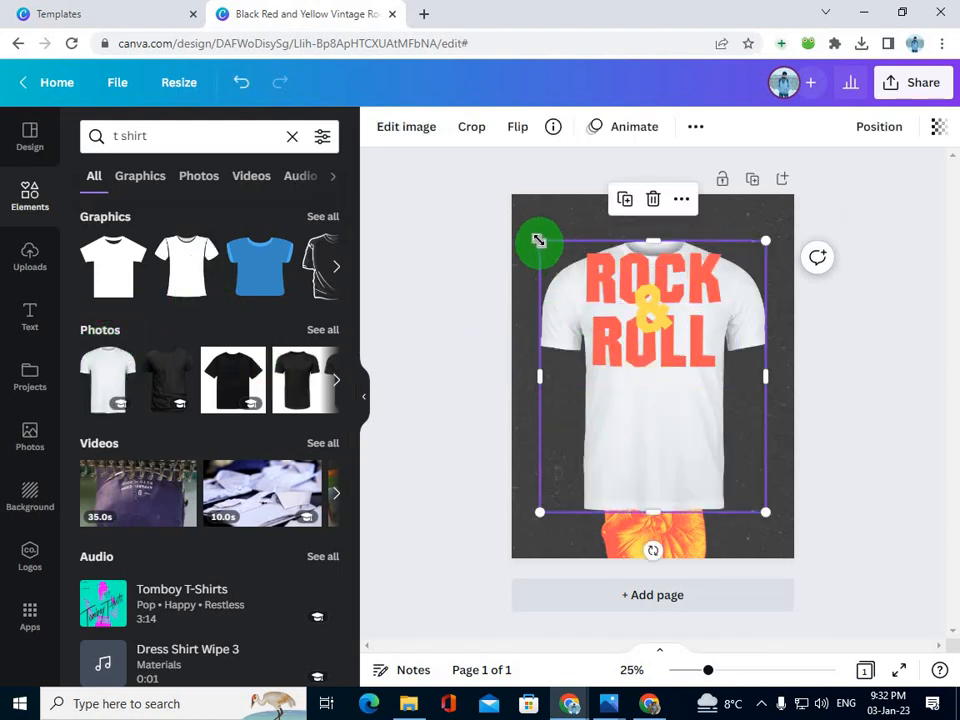
- Enlarge the T-shirt photo to fill the page width and send it backward behind the Rock & Roll text and hand
{"action": "left_click_drag", "start_coordinate": [540, 240], "coordinate": [512, 211]}
{"action": "left_click_drag", "start_coordinate": [767, 513], "coordinate": [805, 558]}
{"action": "left_click_drag", "start_coordinate": [705, 506], "coordinate": [699, 504]}
{"action": "right_click", "coordinate": [650, 473]}
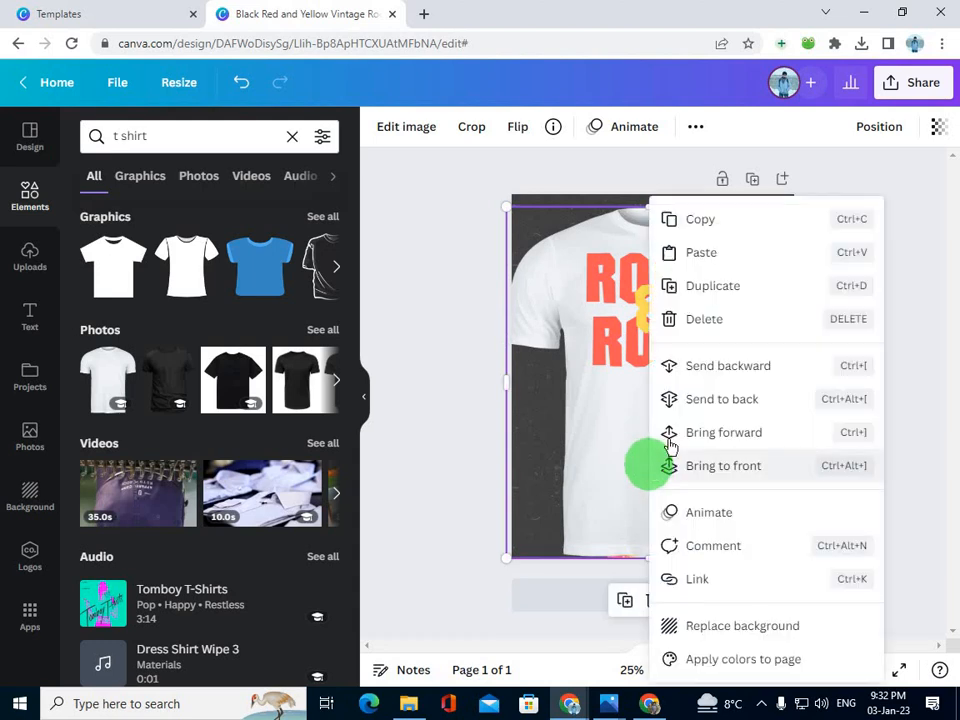
{"action": "left_click", "coordinate": [705, 367]}
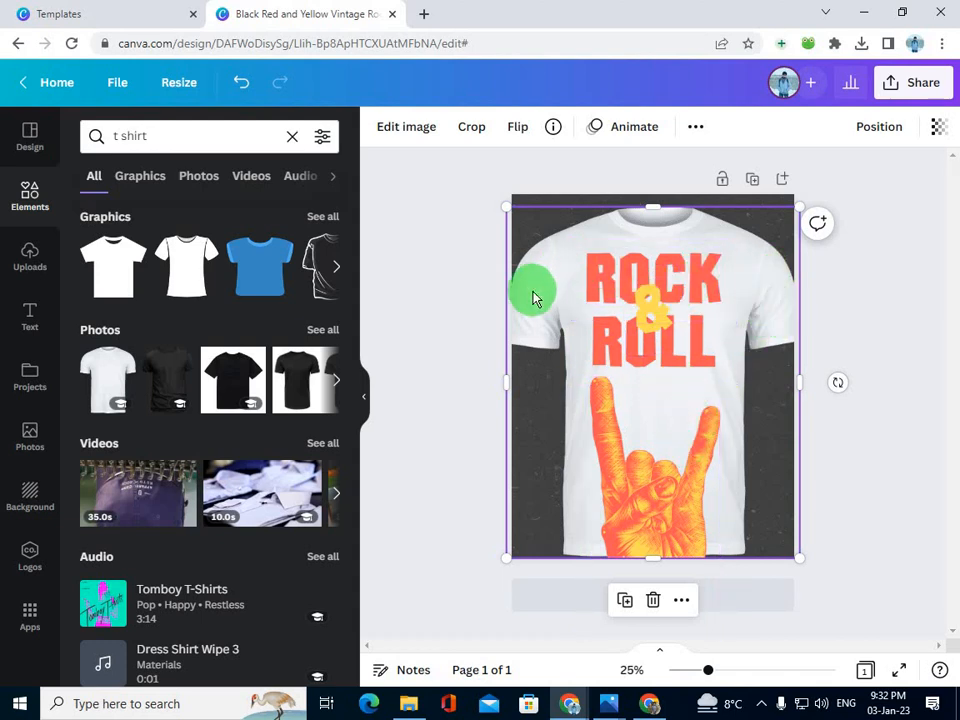
- Search the elements for "arrow" and place the thick curved arrow graphic over the shirt's upper-left shoulder
{"action": "left_click", "coordinate": [23, 203]}
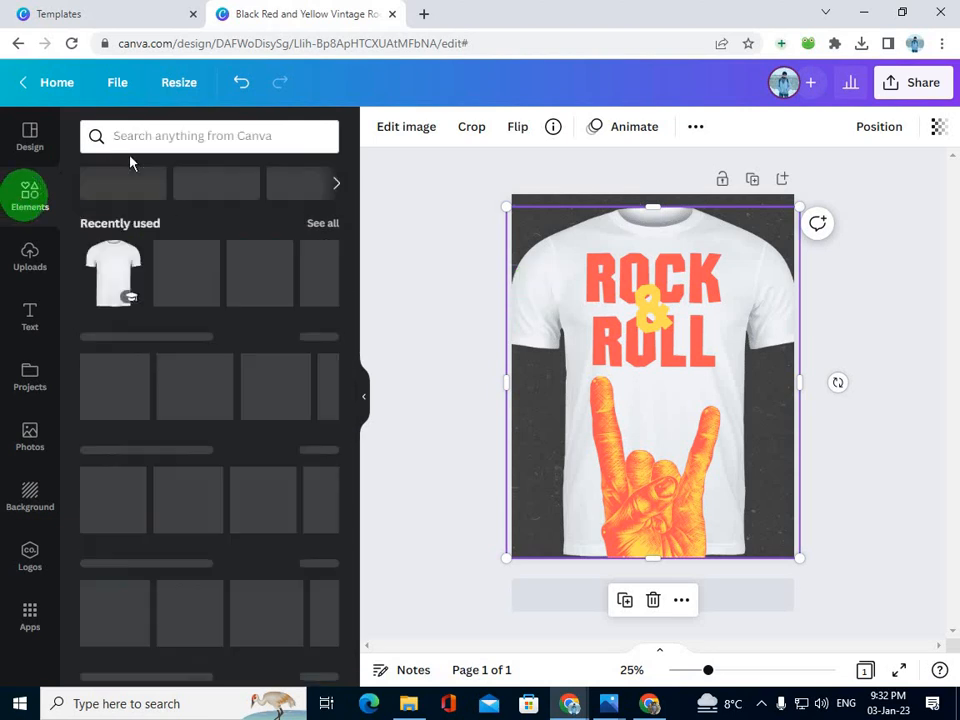
{"action": "left_click", "coordinate": [201, 132]}
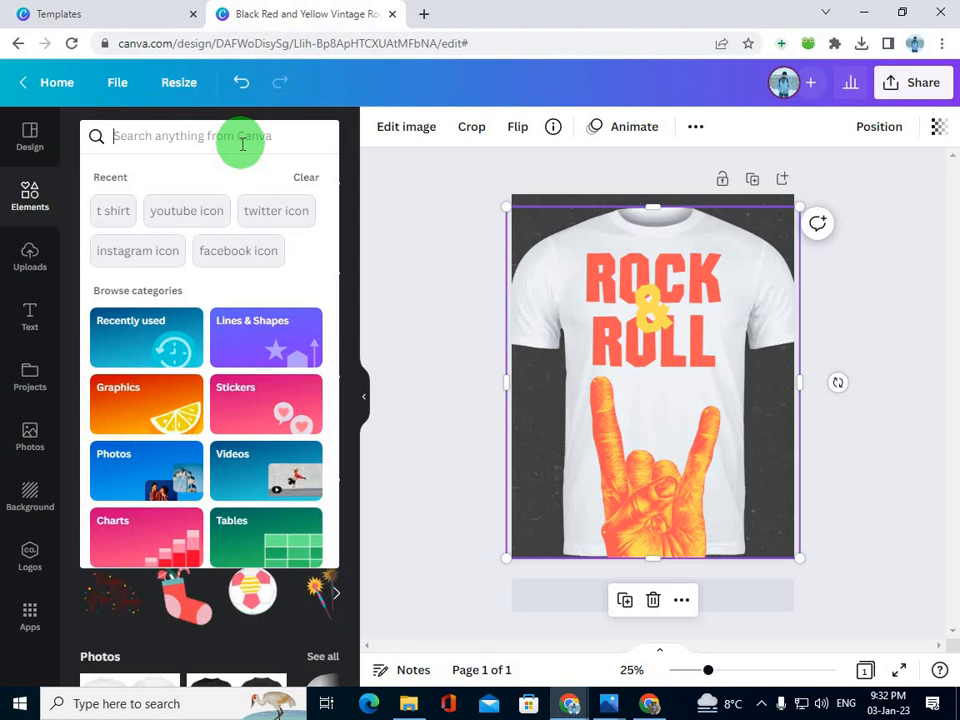
{"action": "type", "text": "arr"}
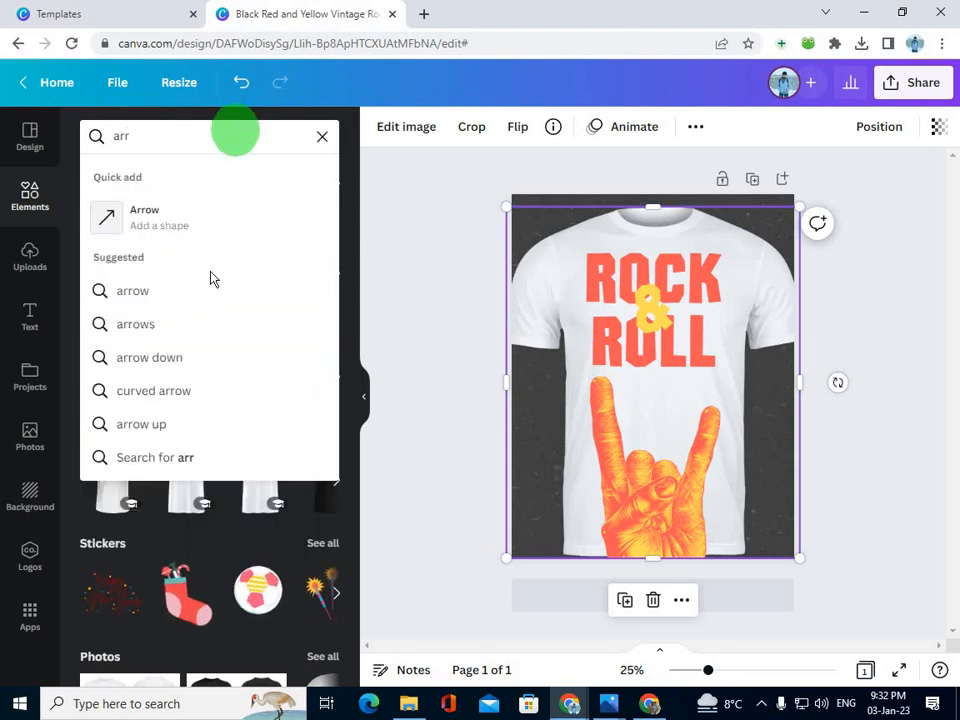
{"action": "left_click", "coordinate": [193, 289]}
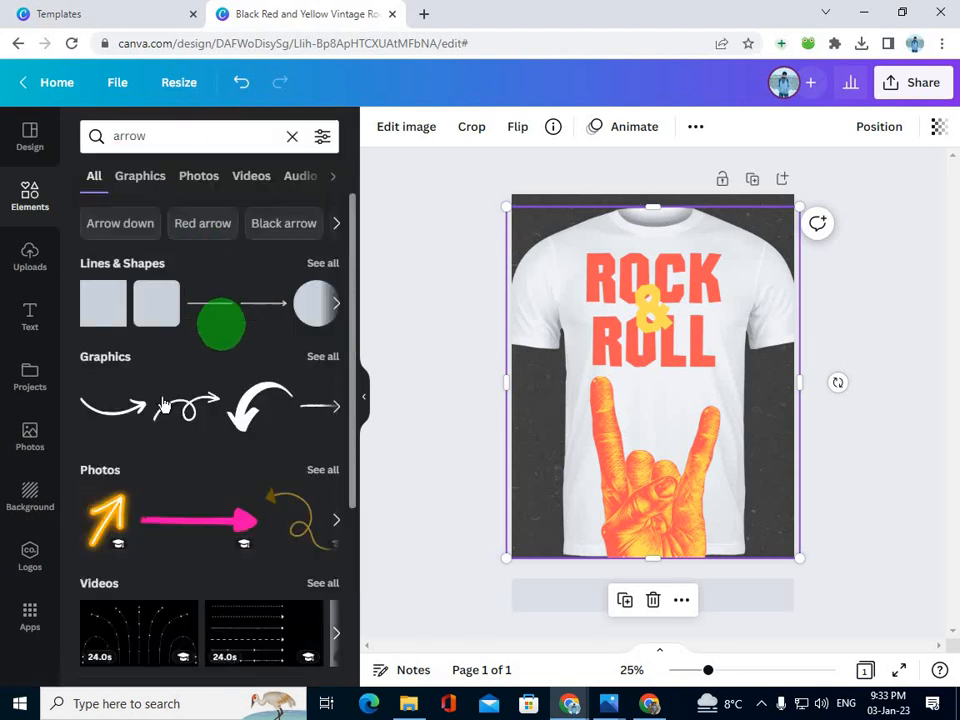
{"action": "left_click", "coordinate": [259, 401]}
{"action": "left_click_drag", "start_coordinate": [629, 374], "coordinate": [570, 304]}
- Recolor the curved arrow with the yellow document color and shift it slightly upward on the shoulder
{"action": "left_click", "coordinate": [372, 130]}
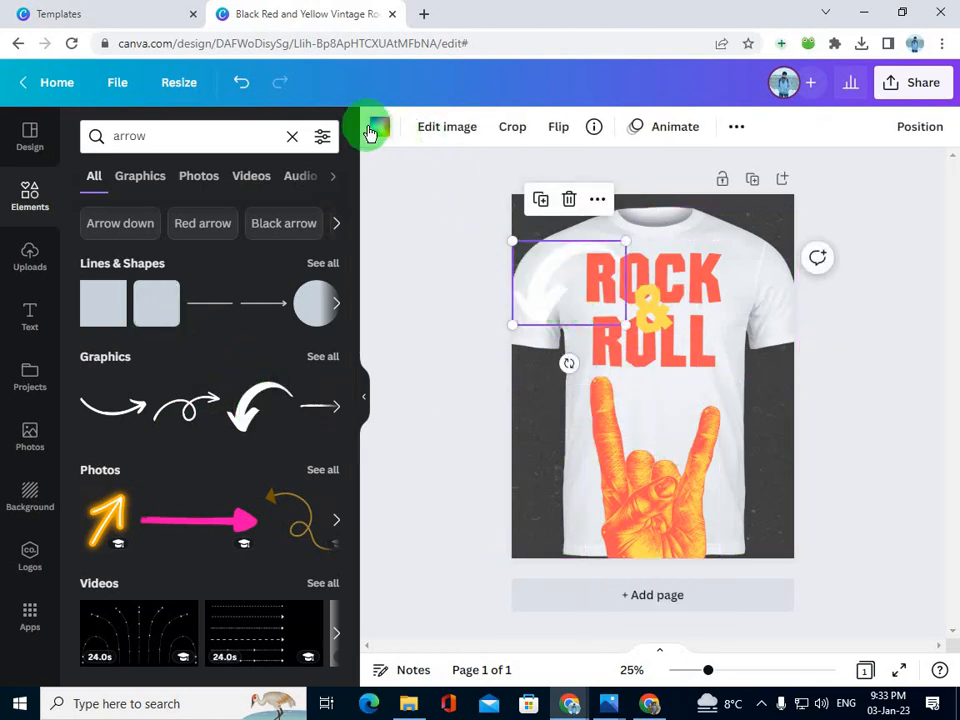
{"action": "left_click", "coordinate": [231, 213]}
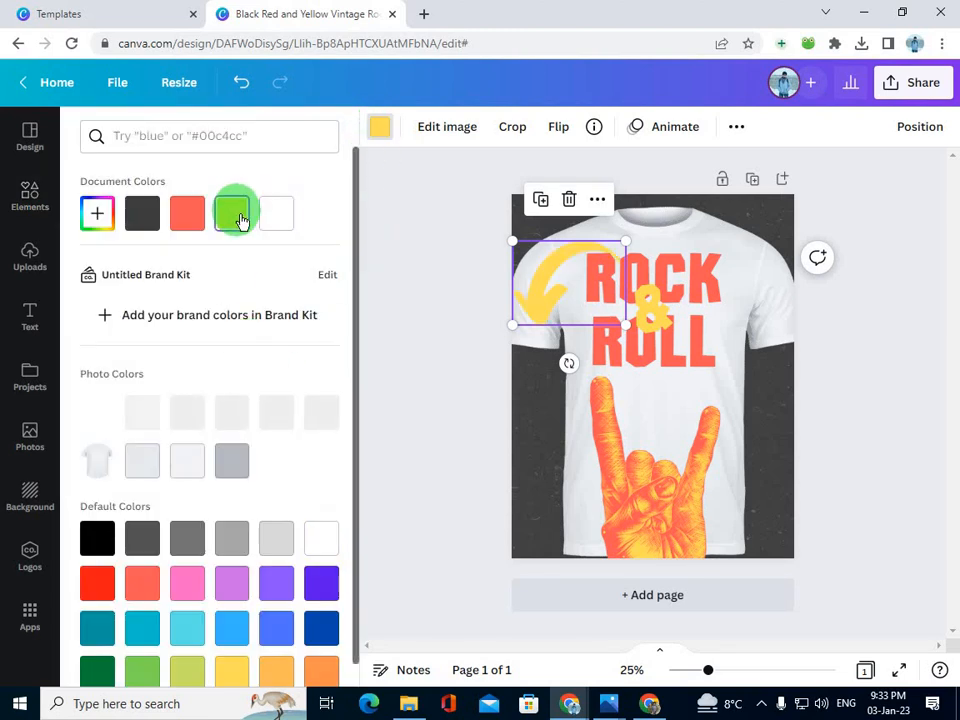
{"action": "left_click_drag", "start_coordinate": [546, 285], "coordinate": [554, 281]}
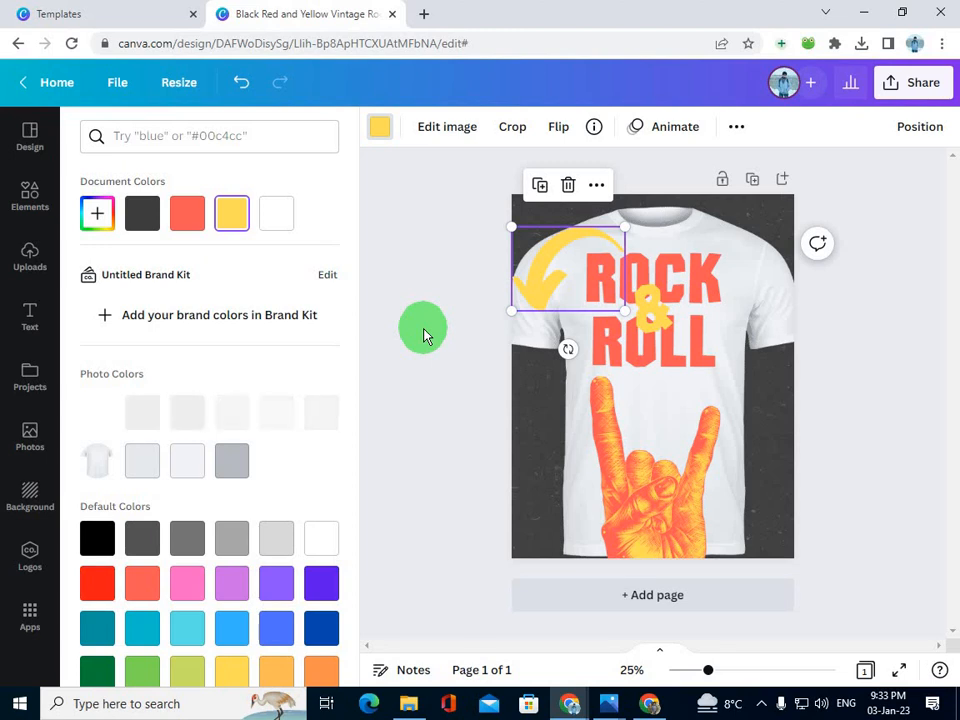
- Close the T-shirt design and return from the template preview to the Canva home page
{"action": "left_click", "coordinate": [392, 13]}
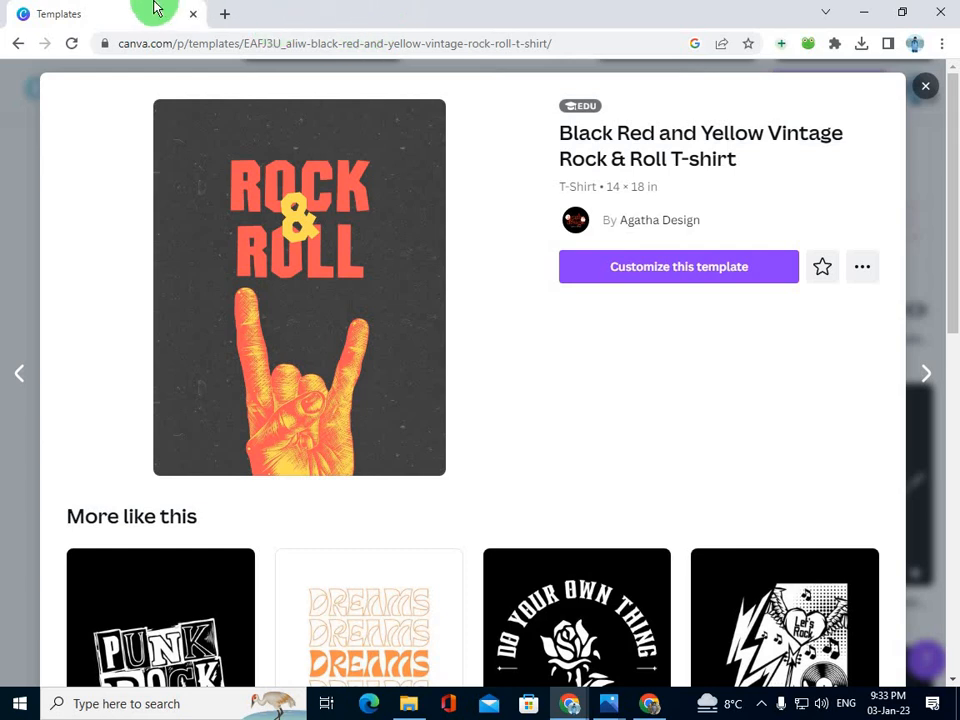
{"action": "left_click", "coordinate": [18, 43]}
{"action": "left_click", "coordinate": [74, 156]}
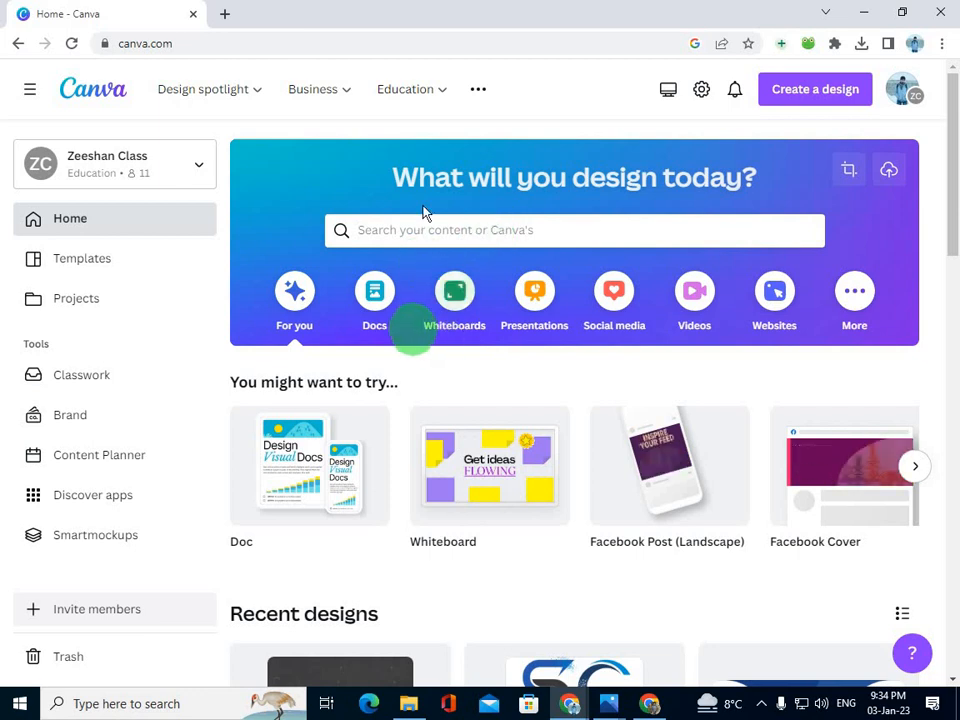
- Create a blank Facebook Cover design by searching the design types for "facebook cover"
{"action": "left_click", "coordinate": [805, 95]}
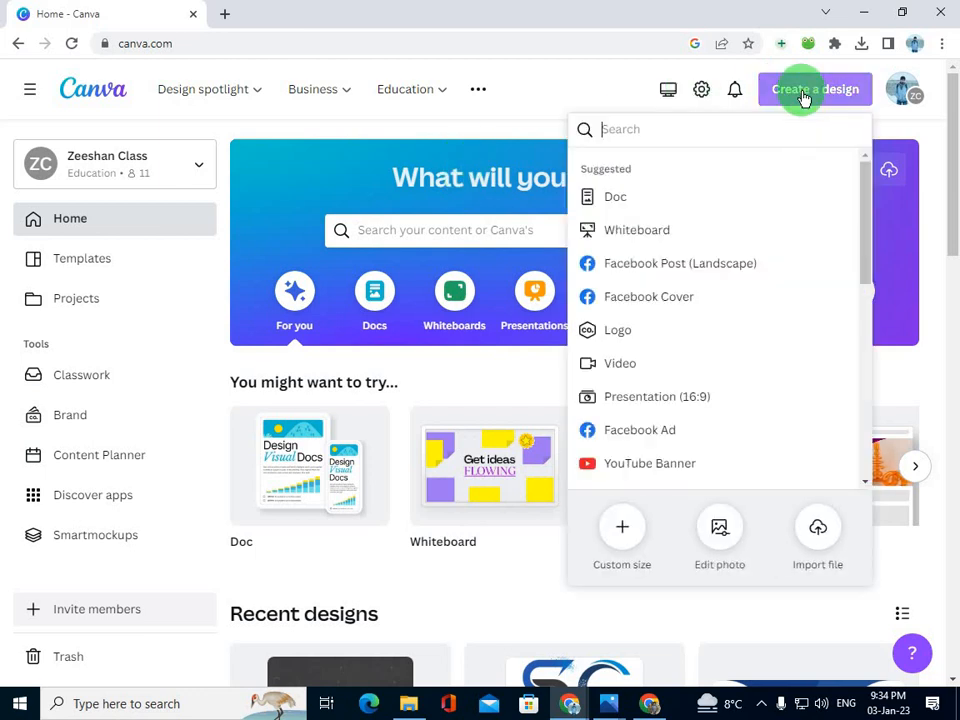
{"action": "left_click", "coordinate": [640, 131]}
{"action": "type", "text": "fac"}
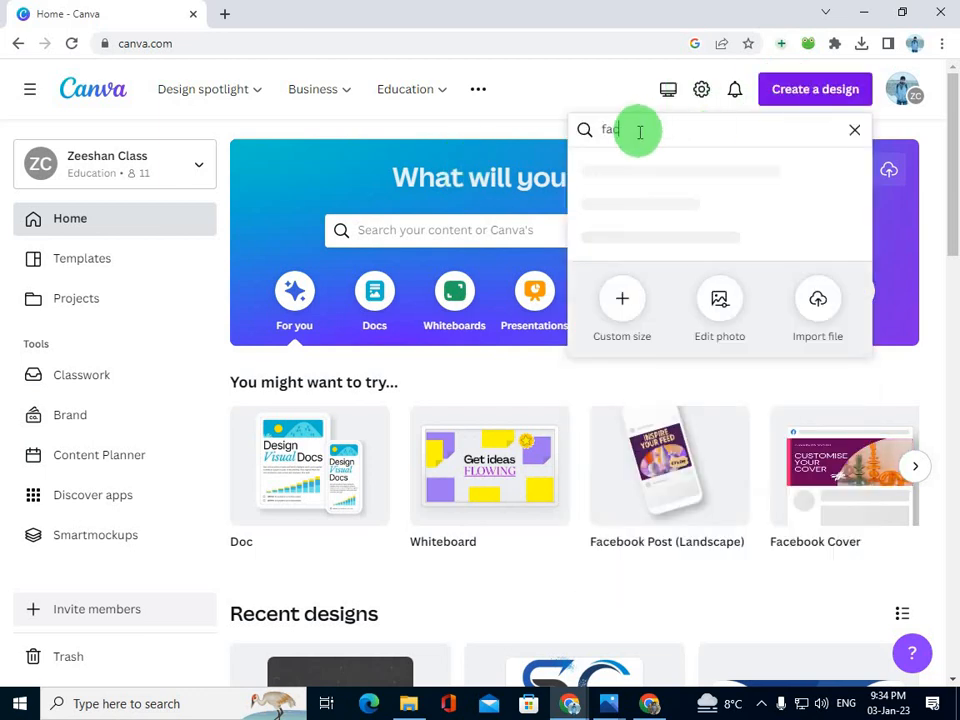
{"action": "type", "text": "ebook"}
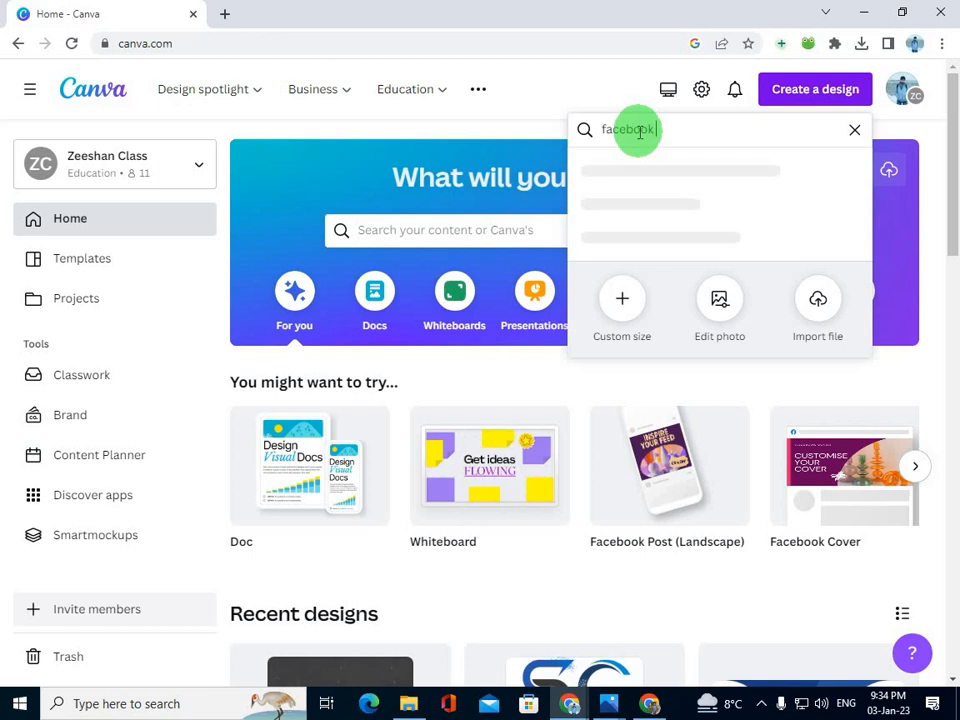
{"action": "type", "text": " cover"}
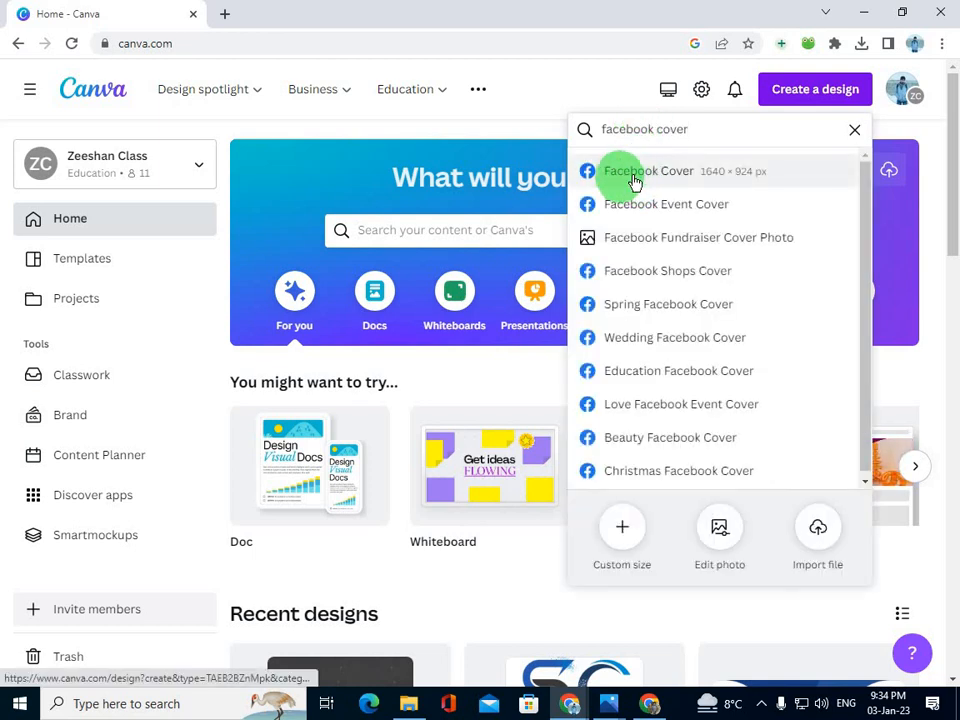
{"action": "left_click", "coordinate": [635, 177]}
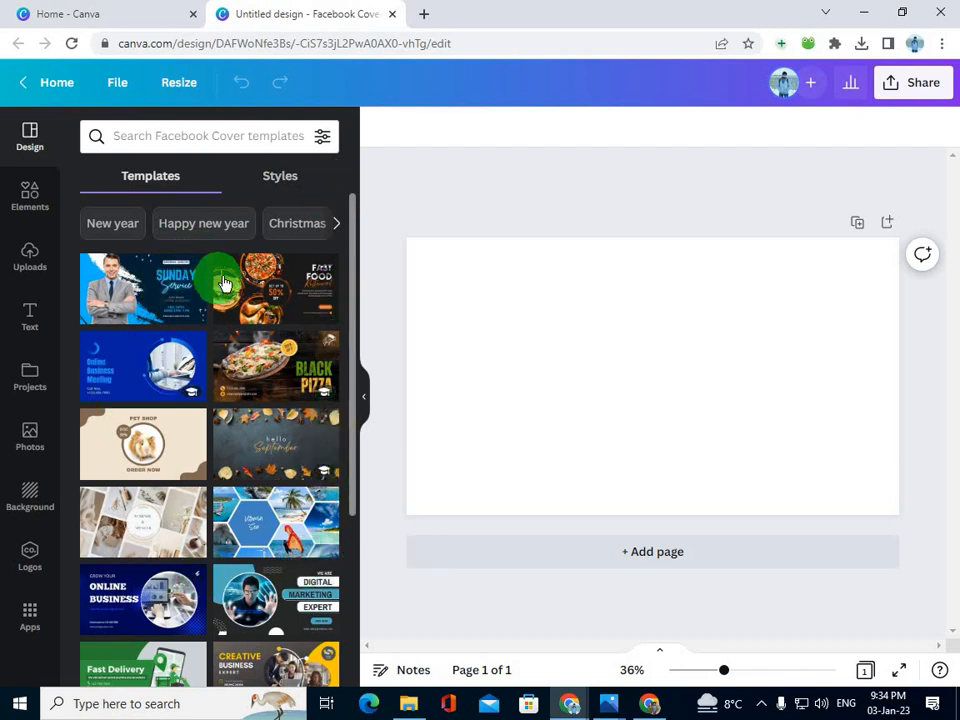
- Search the Facebook Cover templates for "real estate" and browse the designs
{"action": "left_click", "coordinate": [197, 139]}
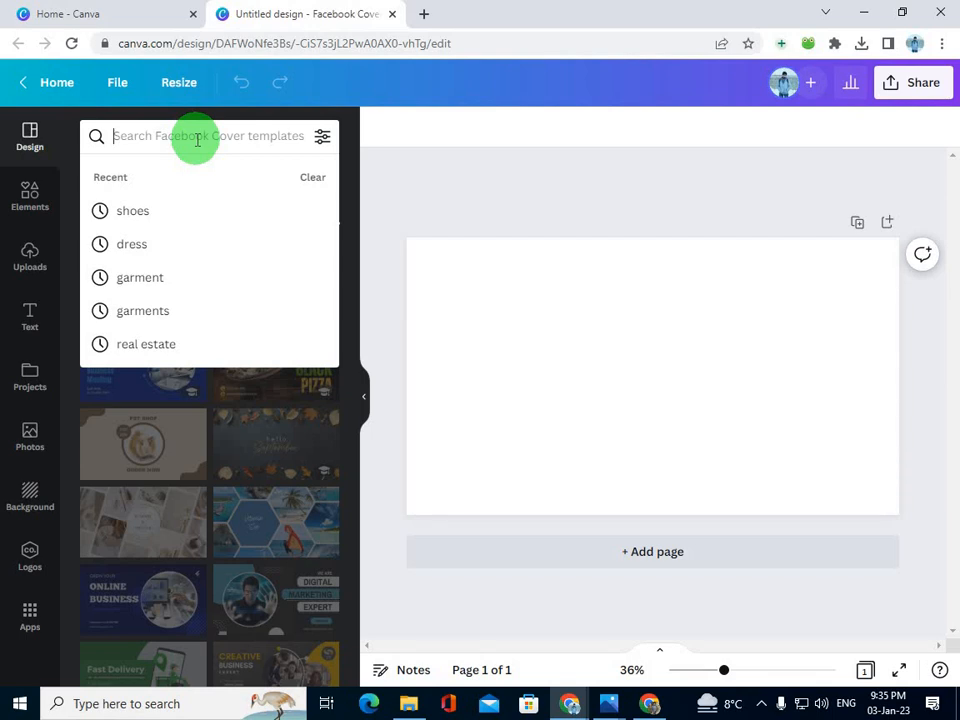
{"action": "type", "text": "rea"}
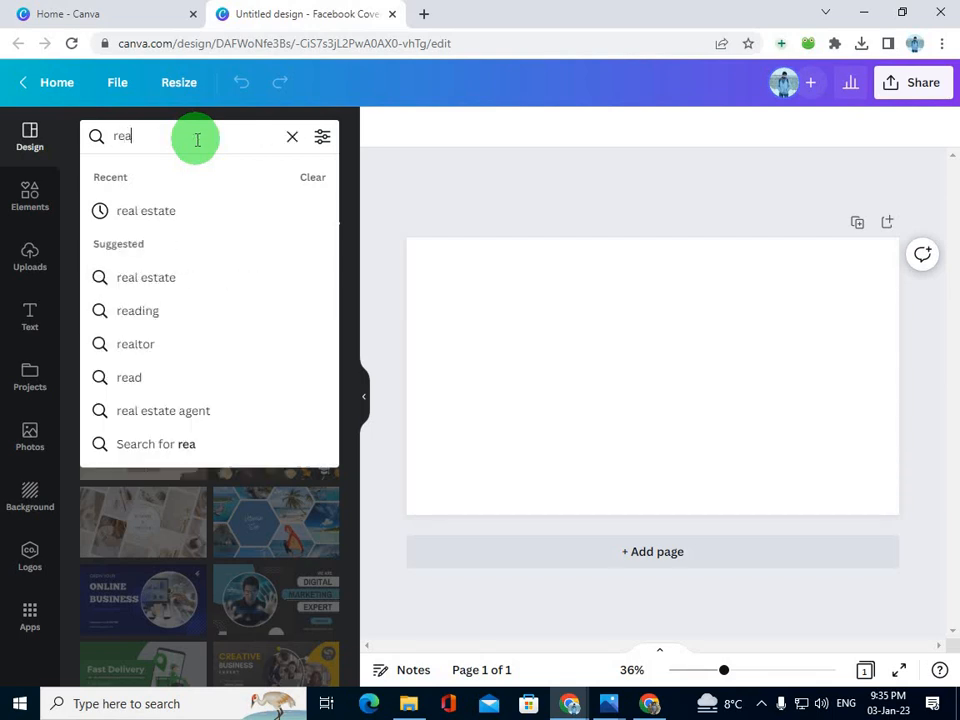
{"action": "left_click", "coordinate": [197, 211]}
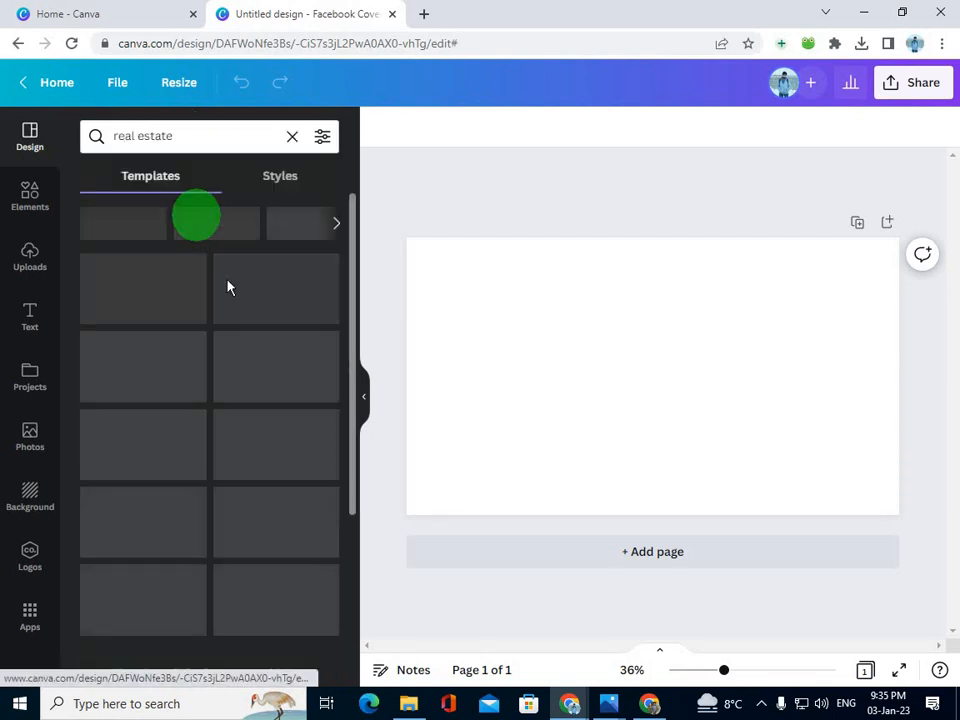
{"action": "scroll", "coordinate": [218, 283], "scroll_direction": "down", "scroll_amount": 5}
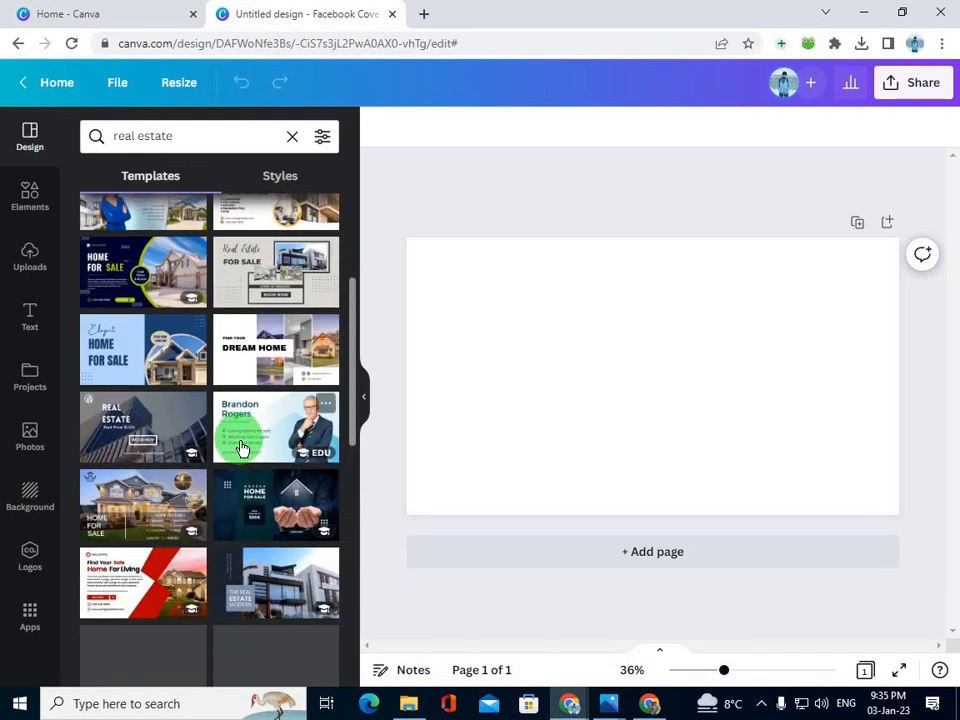
{"action": "left_click", "coordinate": [376, 396]}
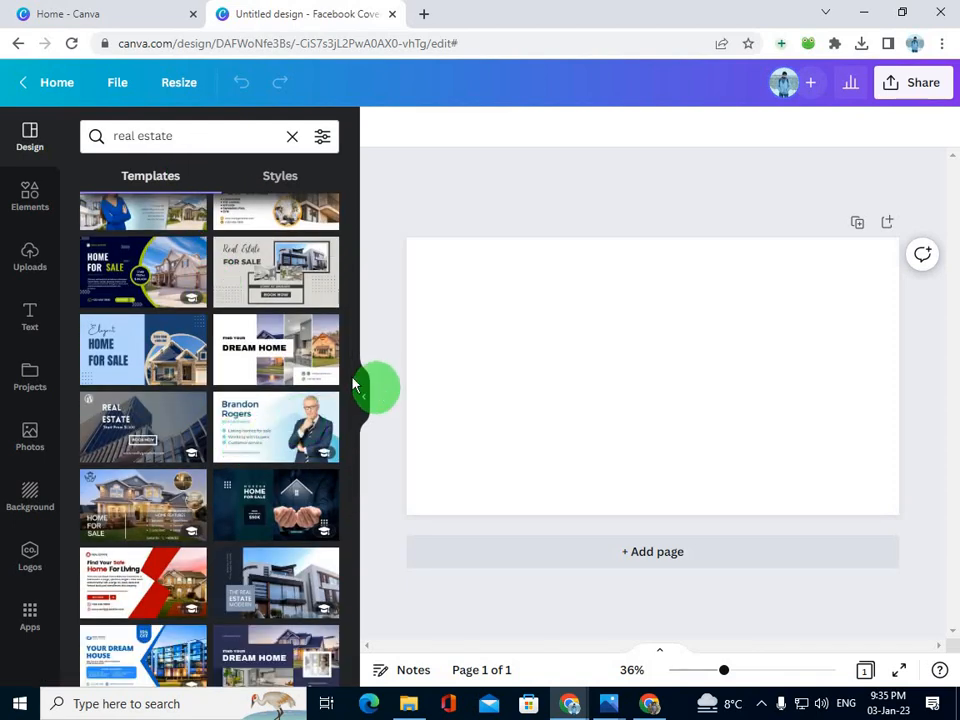
- Search the Facebook Cover templates for "shoes", browse the designs, and clear the search
{"action": "scroll", "coordinate": [231, 200], "scroll_direction": "up", "scroll_amount": 3}
{"action": "left_click_drag", "start_coordinate": [197, 138], "coordinate": [107, 137]}
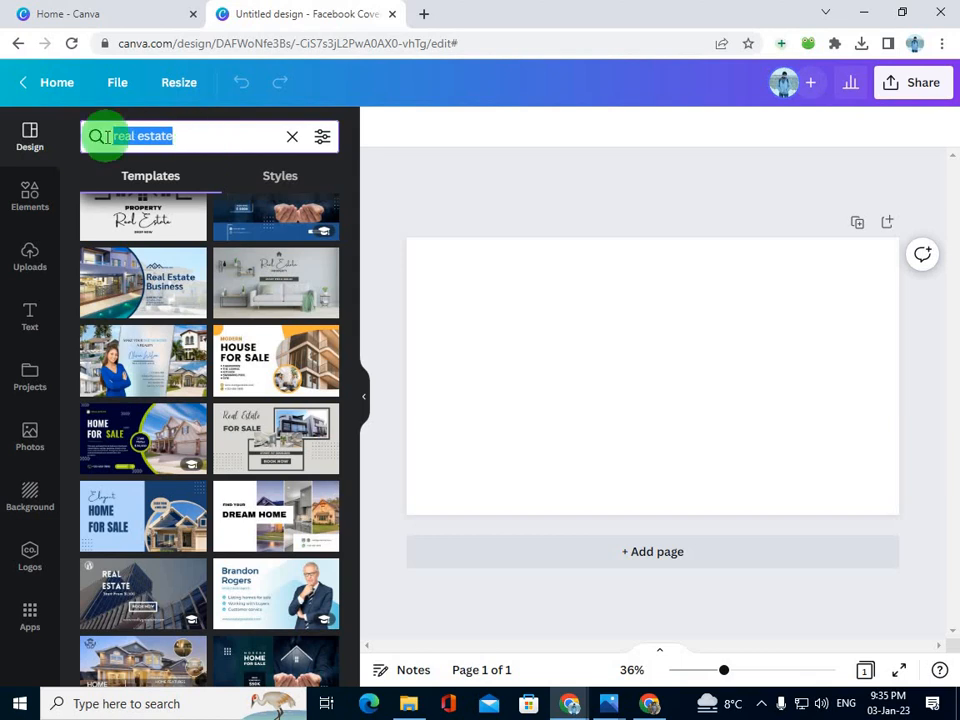
{"action": "type", "text": "shoes"}
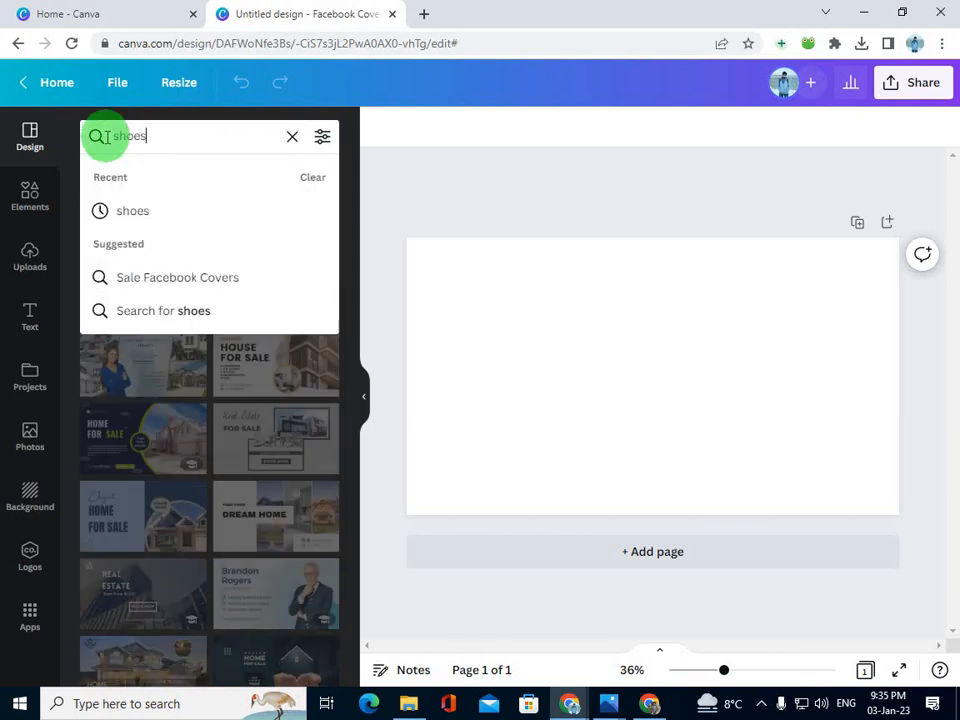
{"action": "key", "text": "Return"}
{"action": "scroll", "coordinate": [200, 295], "scroll_direction": "down", "scroll_amount": 3}
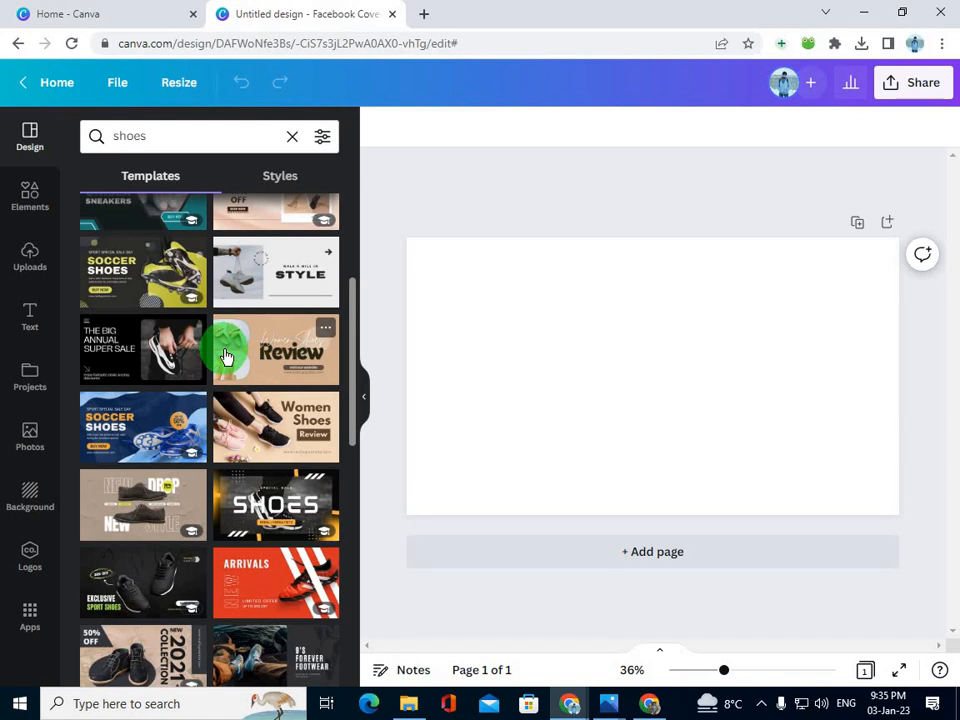
{"action": "scroll", "coordinate": [225, 358], "scroll_direction": "down", "scroll_amount": 2}
{"action": "scroll", "coordinate": [214, 326], "scroll_direction": "up", "scroll_amount": 5}
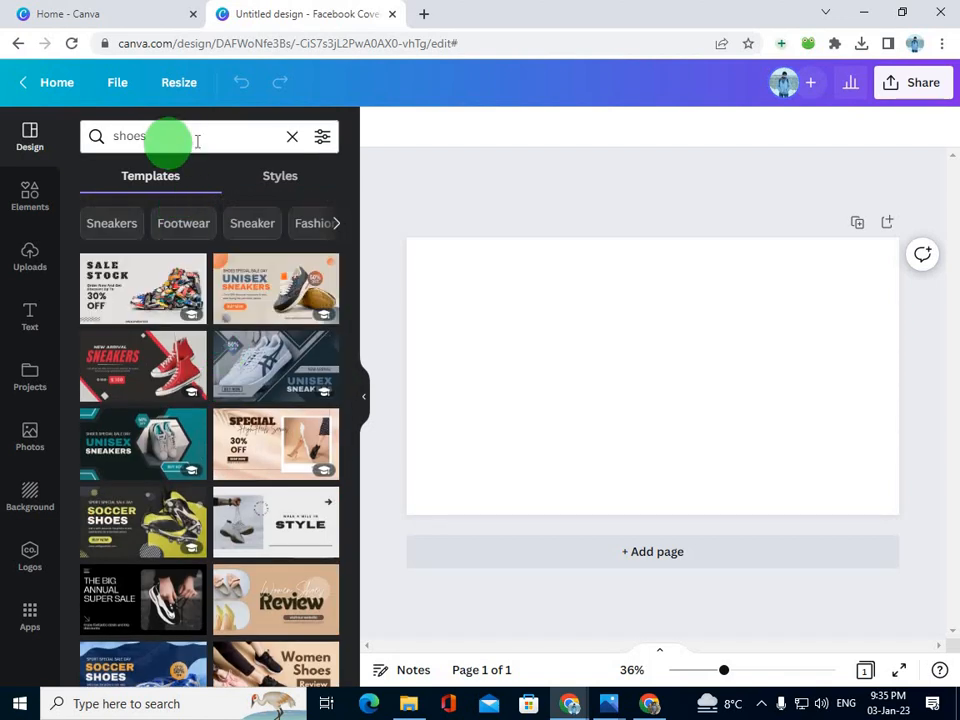
{"action": "left_click", "coordinate": [292, 136]}
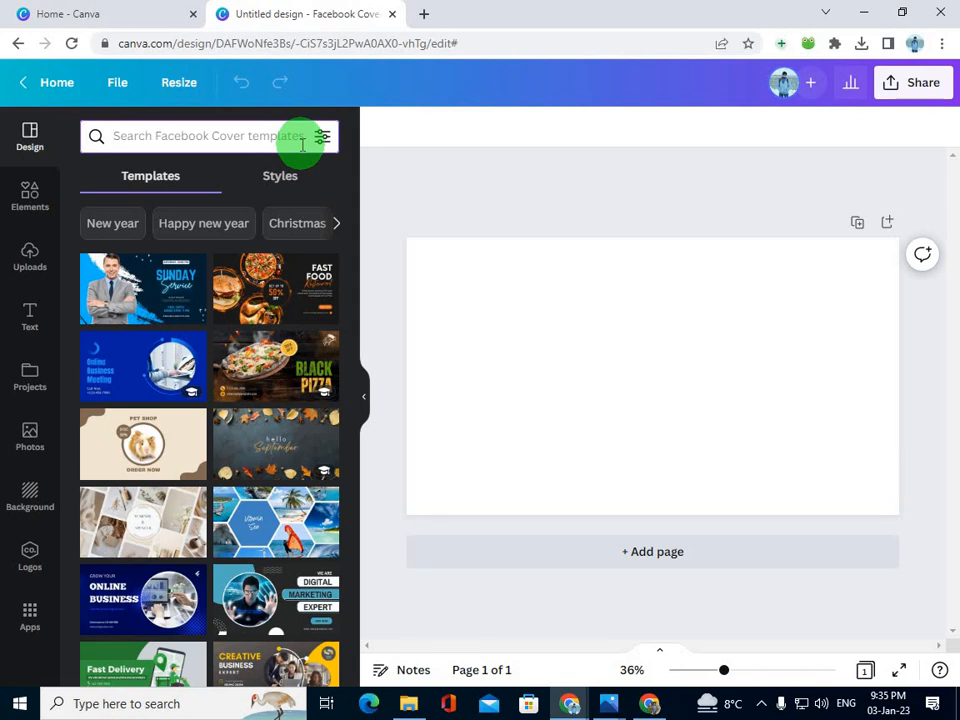
{"action": "left_click", "coordinate": [302, 145]}
- Search Google Images in a new browser tab for "facebook cover size" and examine the Teamwork Solutions safe zone diagram
{"action": "left_click", "coordinate": [422, 14]}
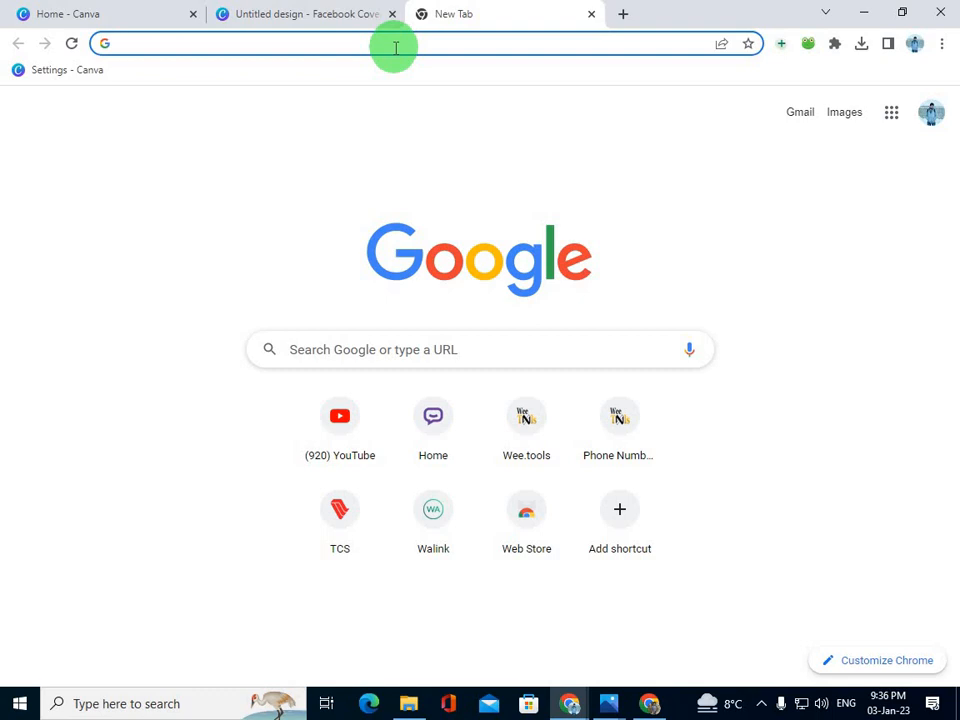
{"action": "type", "text": "face"}
{"action": "key", "text": "Right"}
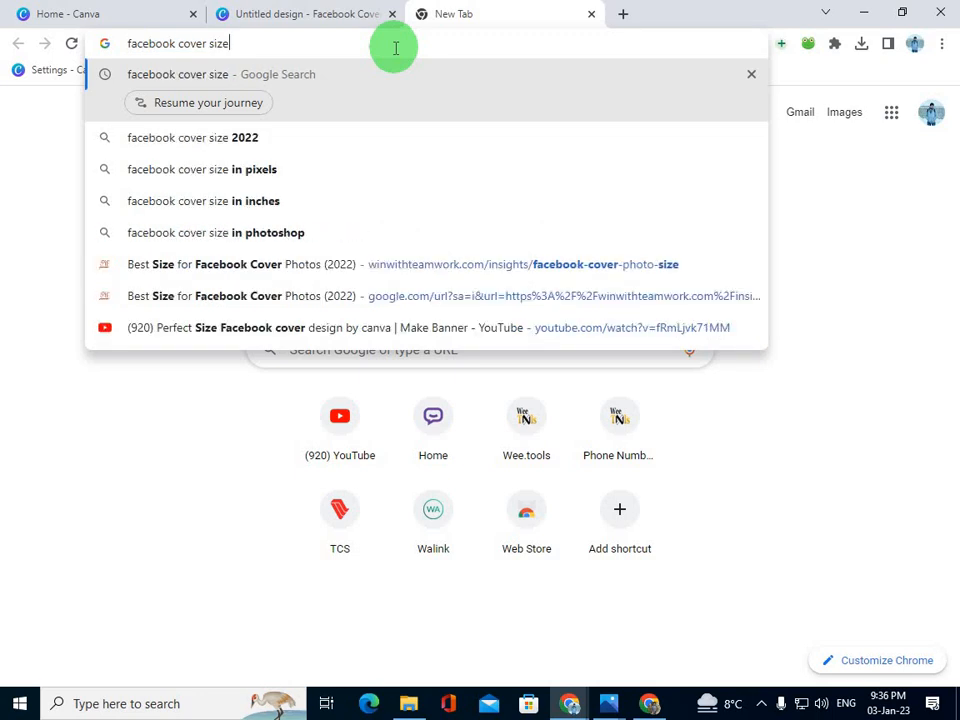
{"action": "key", "text": "Return"}
{"action": "left_click", "coordinate": [165, 203]}
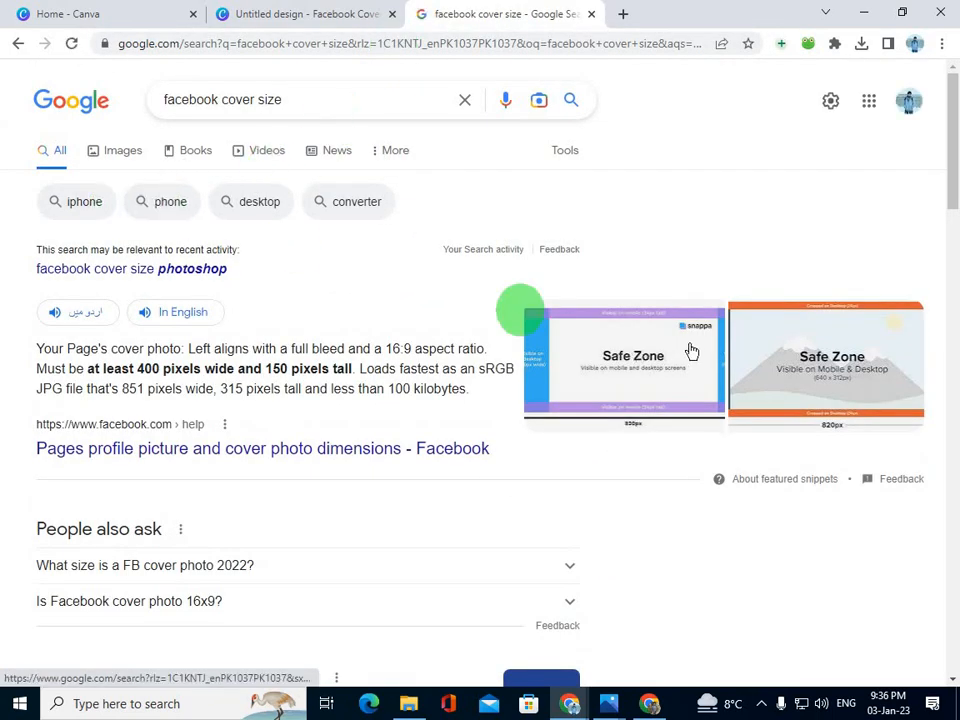
{"action": "left_click", "coordinate": [123, 158]}
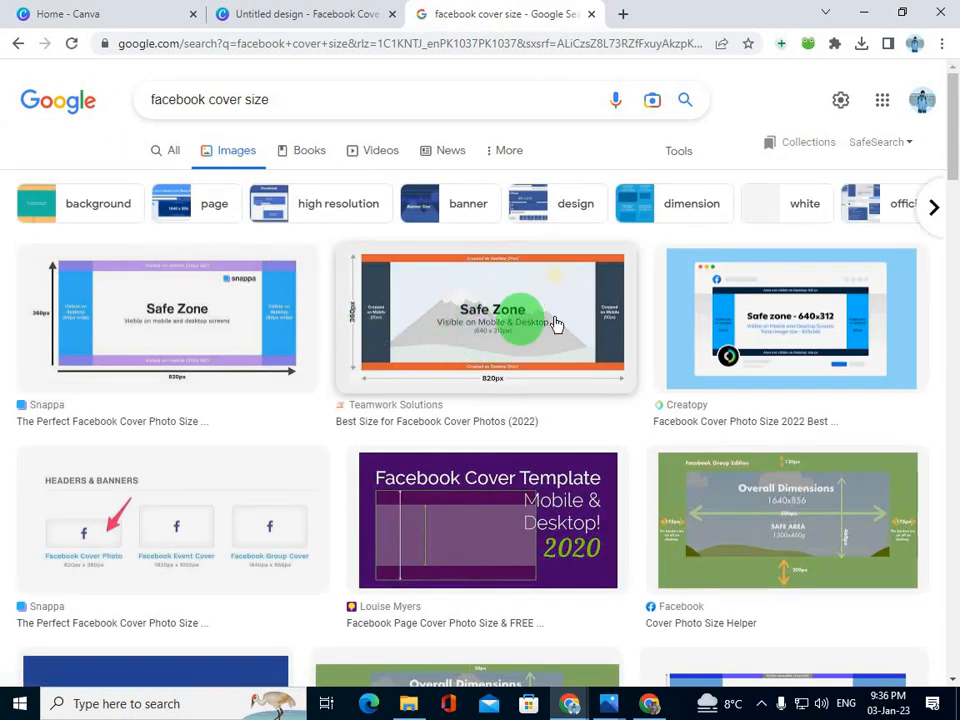
{"action": "left_click", "coordinate": [460, 326]}
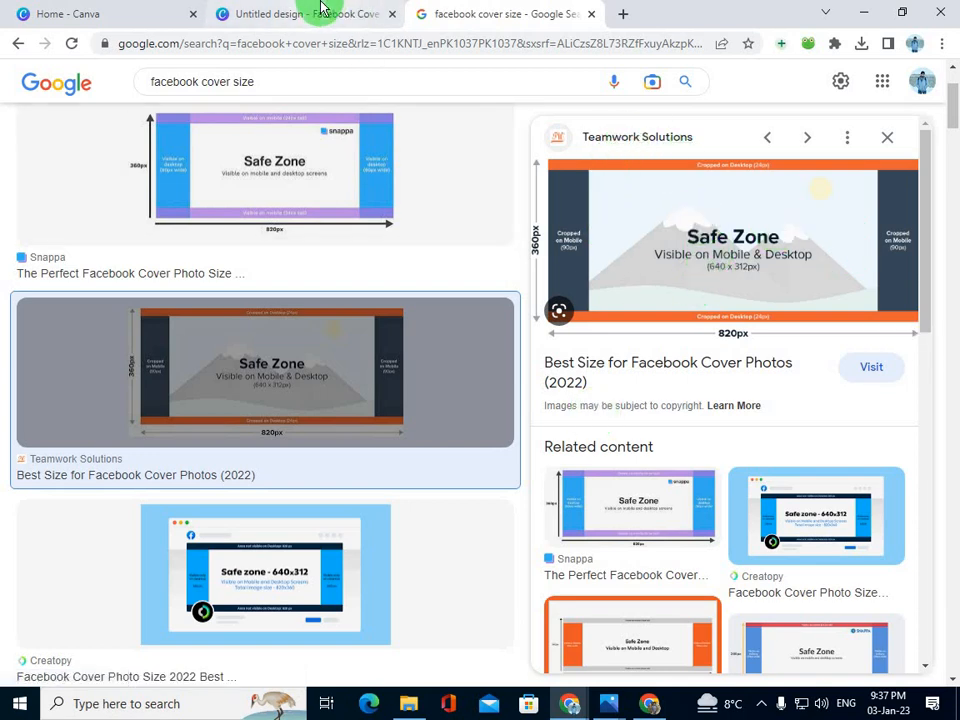
{"action": "mouse_move", "coordinate": [321, 8]}
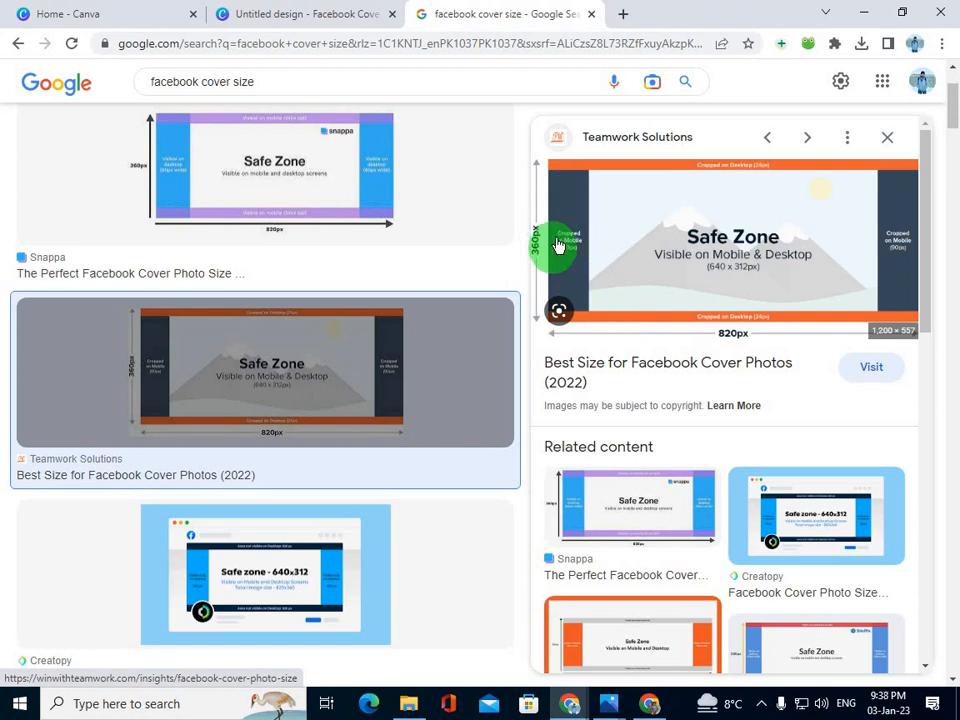
- Return to the Canva design and resize the blank Facebook cover to a custom size of 820 × 360 px
{"action": "left_click", "coordinate": [293, 10]}
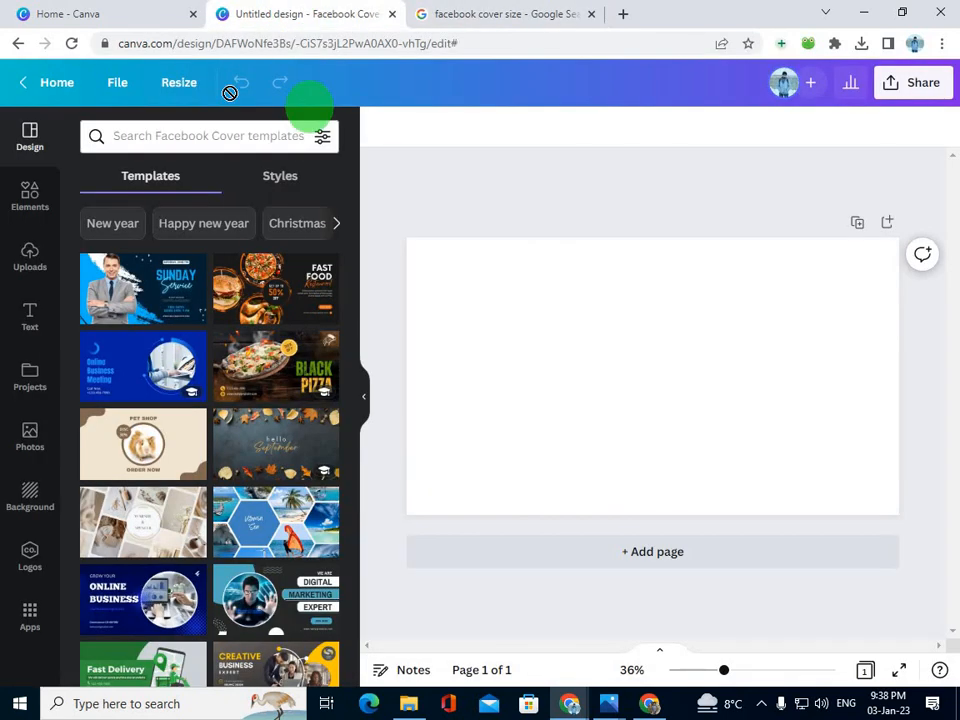
{"action": "left_click", "coordinate": [186, 86]}
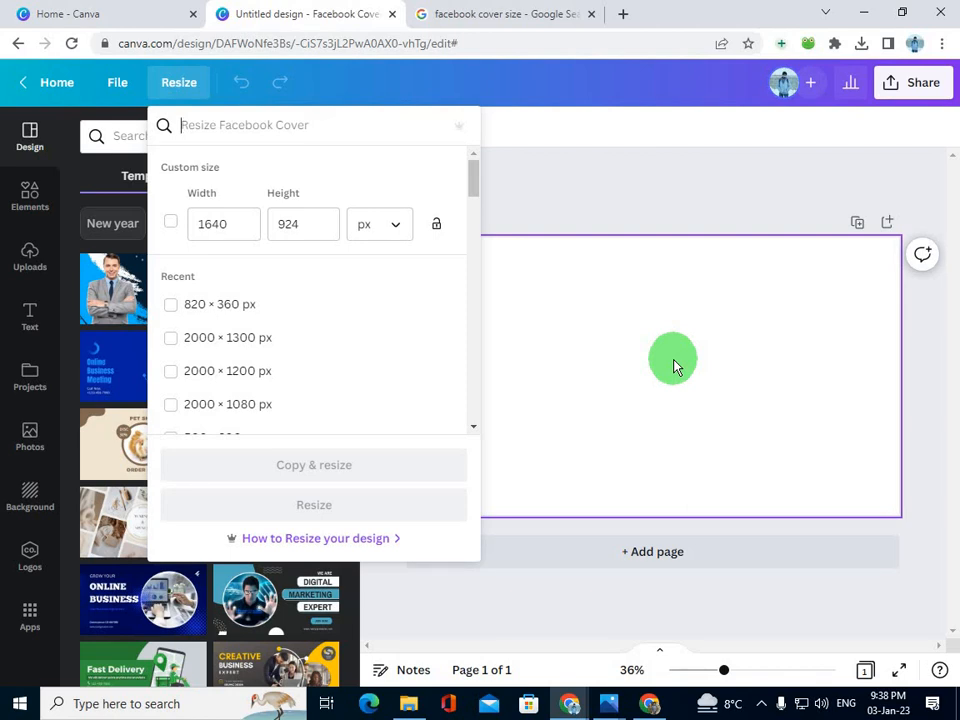
{"action": "left_click", "coordinate": [478, 14]}
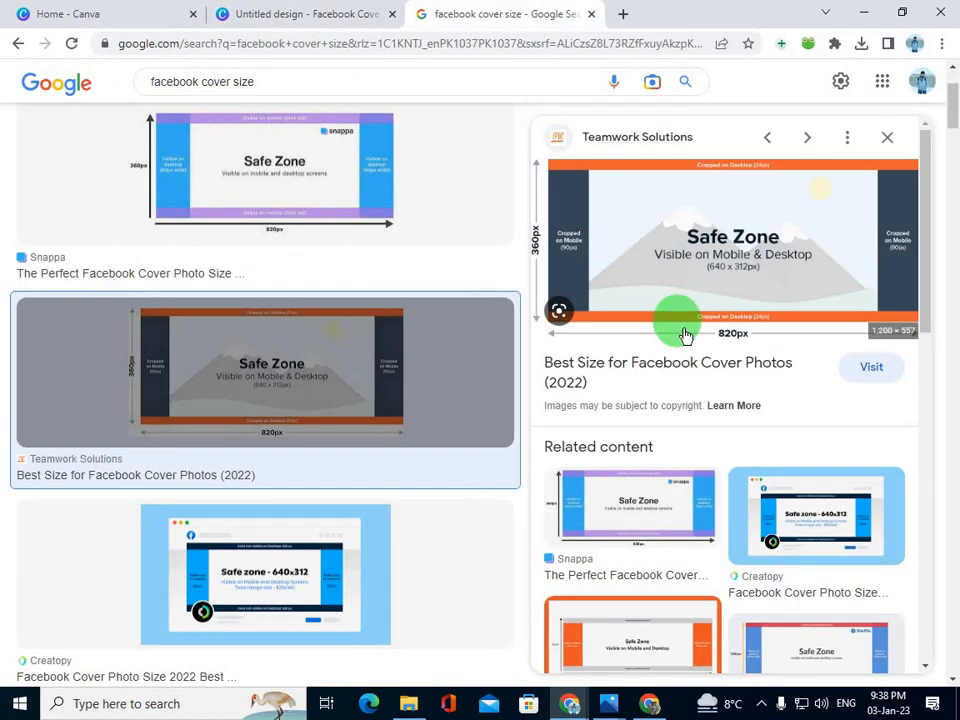
{"action": "left_click", "coordinate": [255, 13]}
{"action": "left_click_drag", "start_coordinate": [236, 222], "coordinate": [190, 224]}
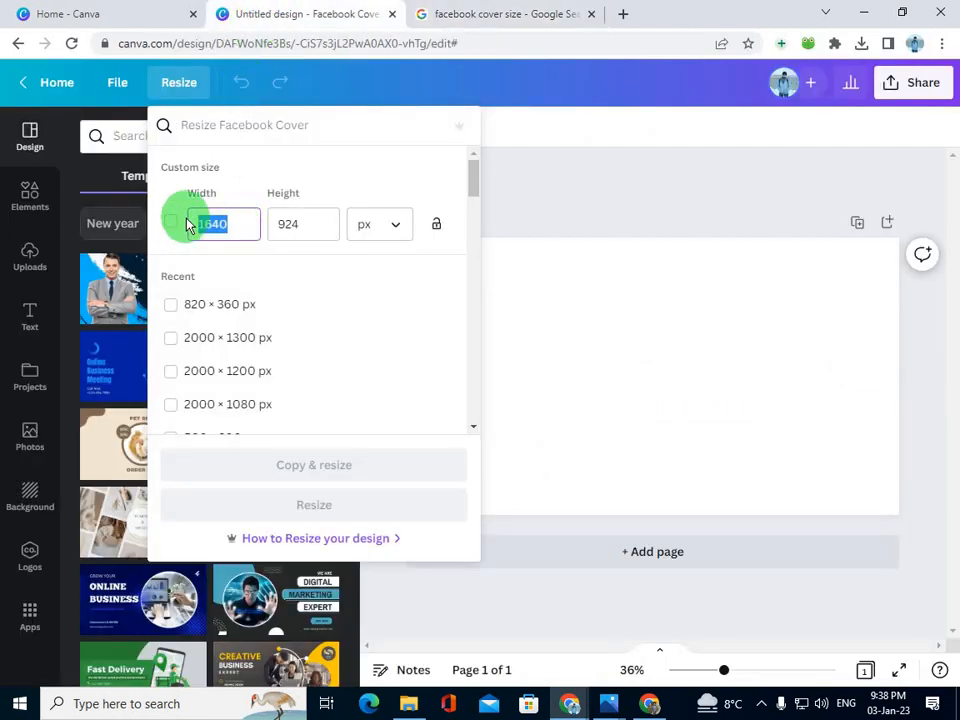
{"action": "type", "text": "820"}
{"action": "left_click_drag", "start_coordinate": [305, 224], "coordinate": [259, 227]}
{"action": "type", "text": "360"}
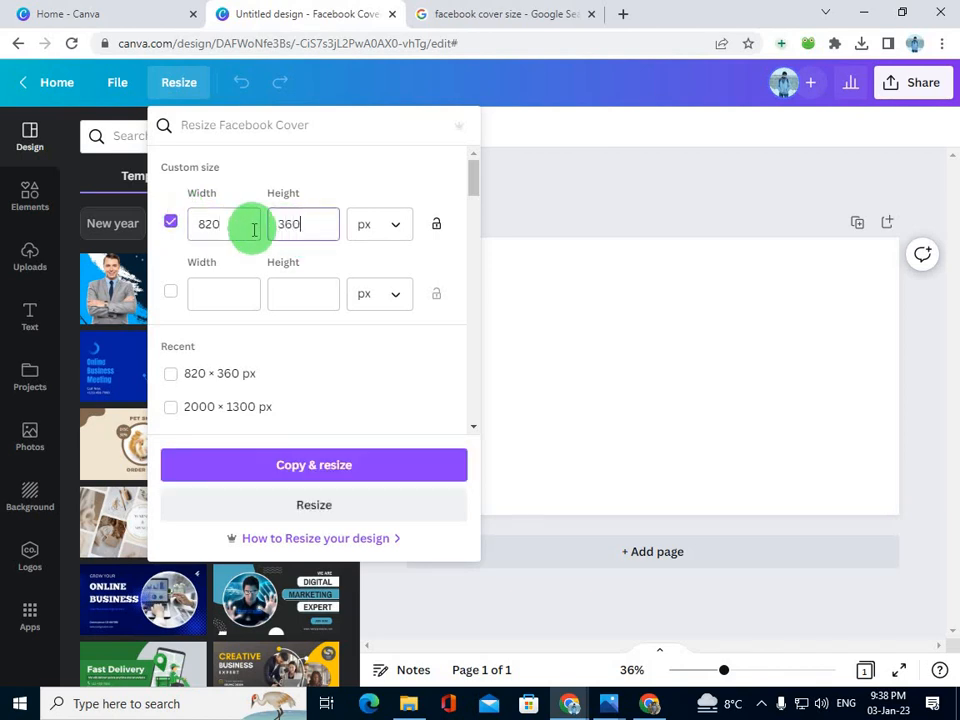
{"action": "left_click", "coordinate": [313, 505]}
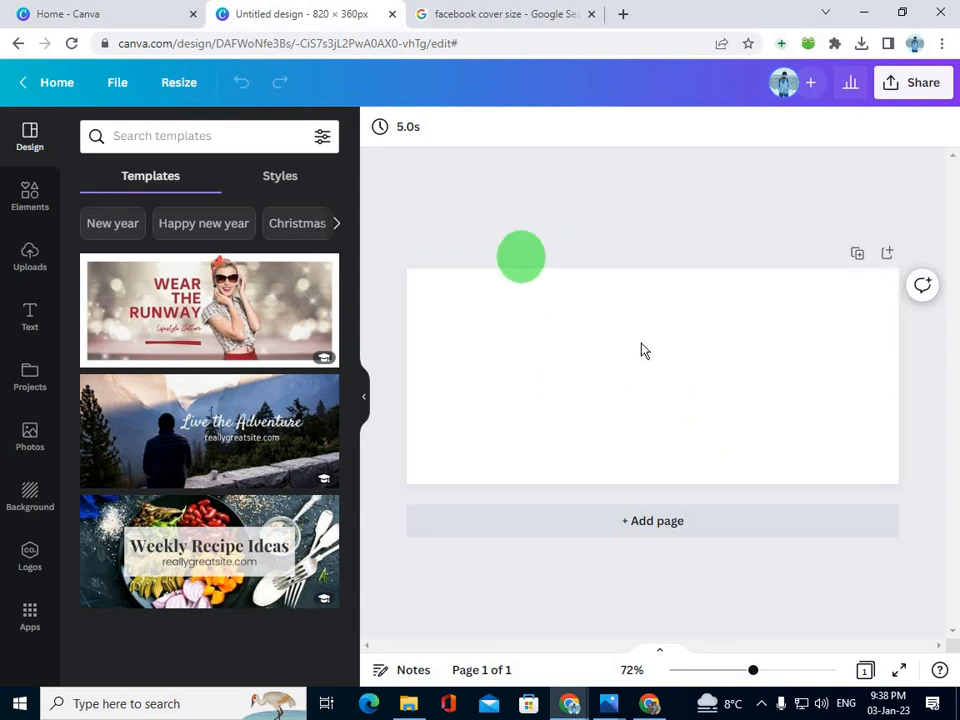
- Compare the resized page and its custom size settings with the dimensions in the safe zone diagram
{"action": "left_click", "coordinate": [508, 14]}
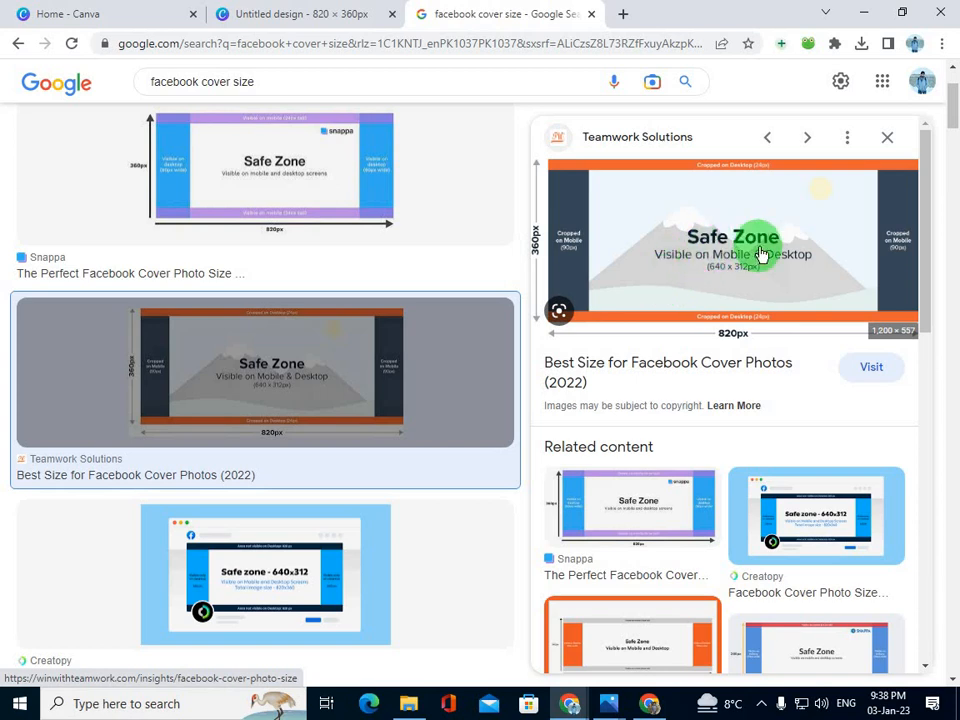
{"action": "left_click", "coordinate": [296, 13]}
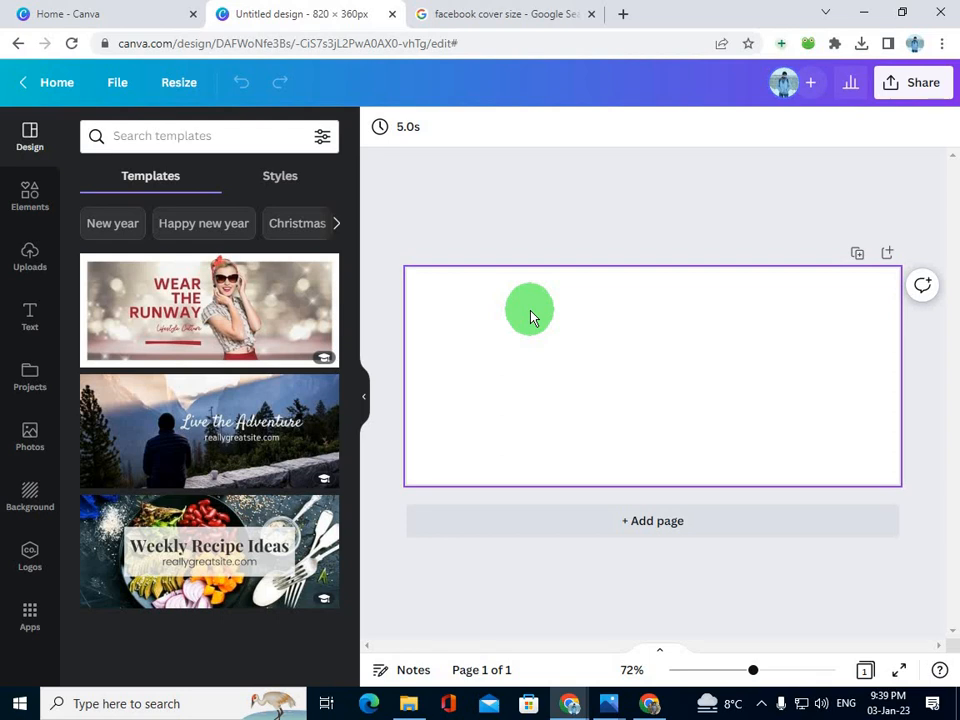
{"action": "left_click", "coordinate": [471, 313]}
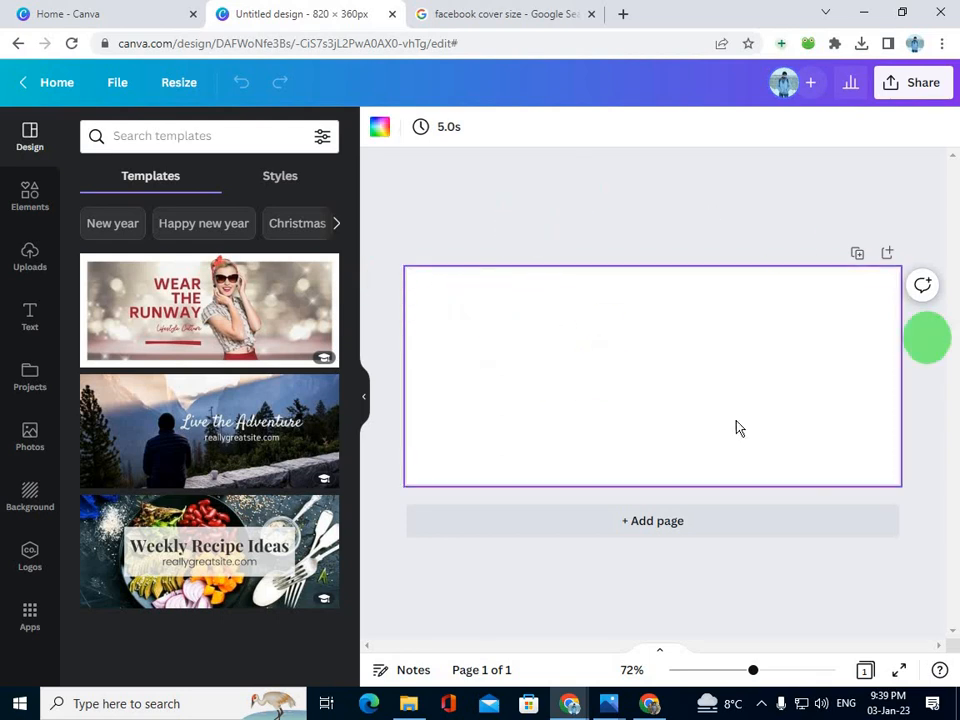
{"action": "left_click", "coordinate": [184, 82]}
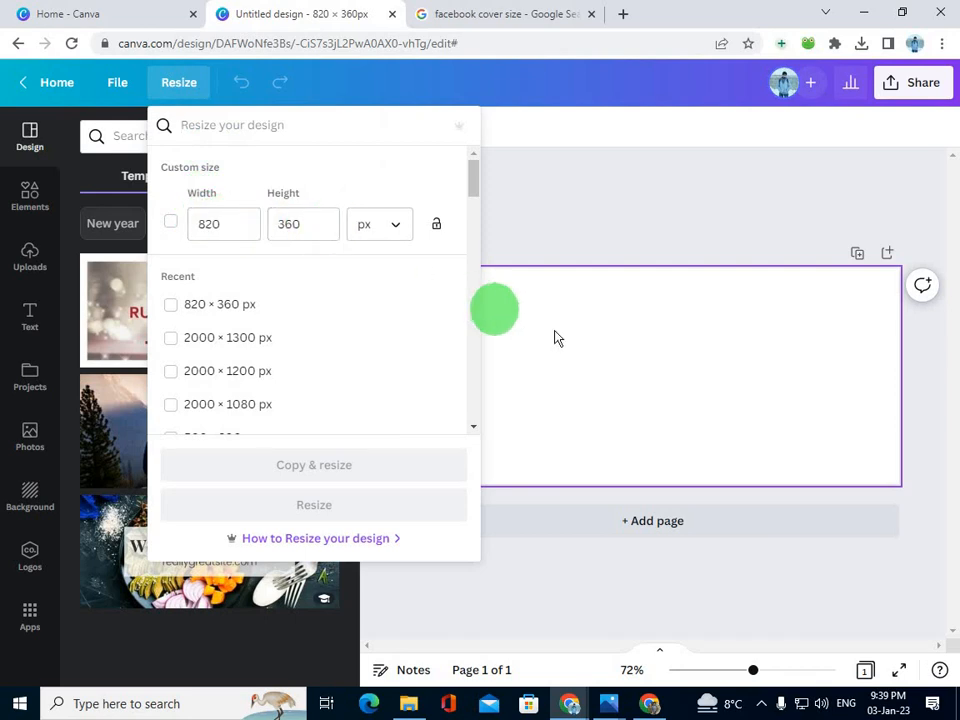
{"action": "left_click", "coordinate": [555, 335]}
{"action": "left_click", "coordinate": [569, 213]}
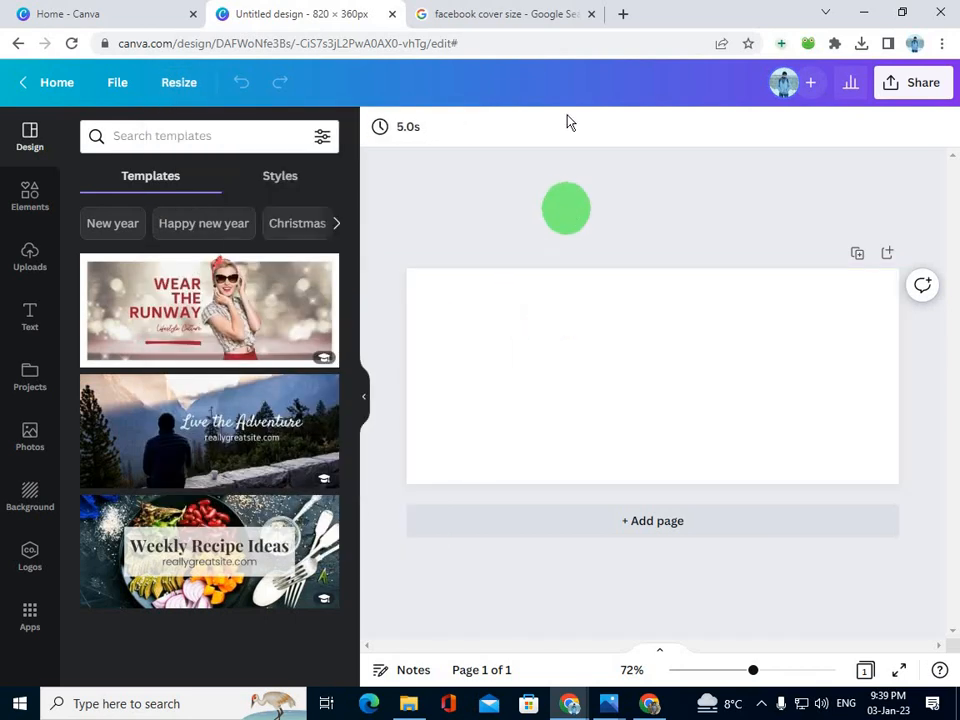
{"action": "left_click", "coordinate": [561, 12]}
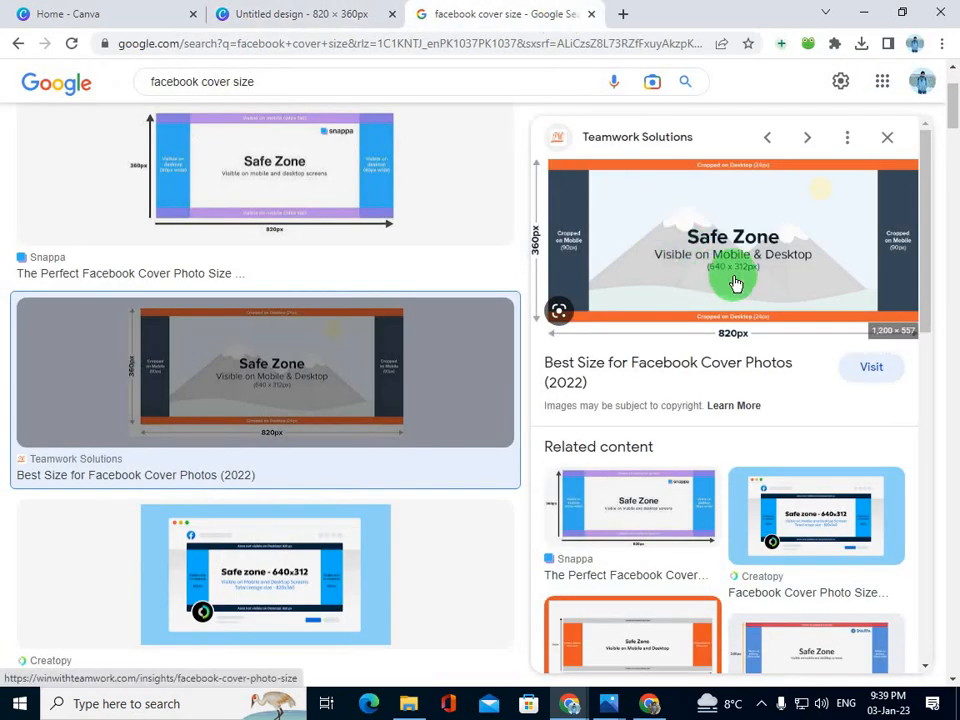
{"action": "left_click", "coordinate": [310, 14]}
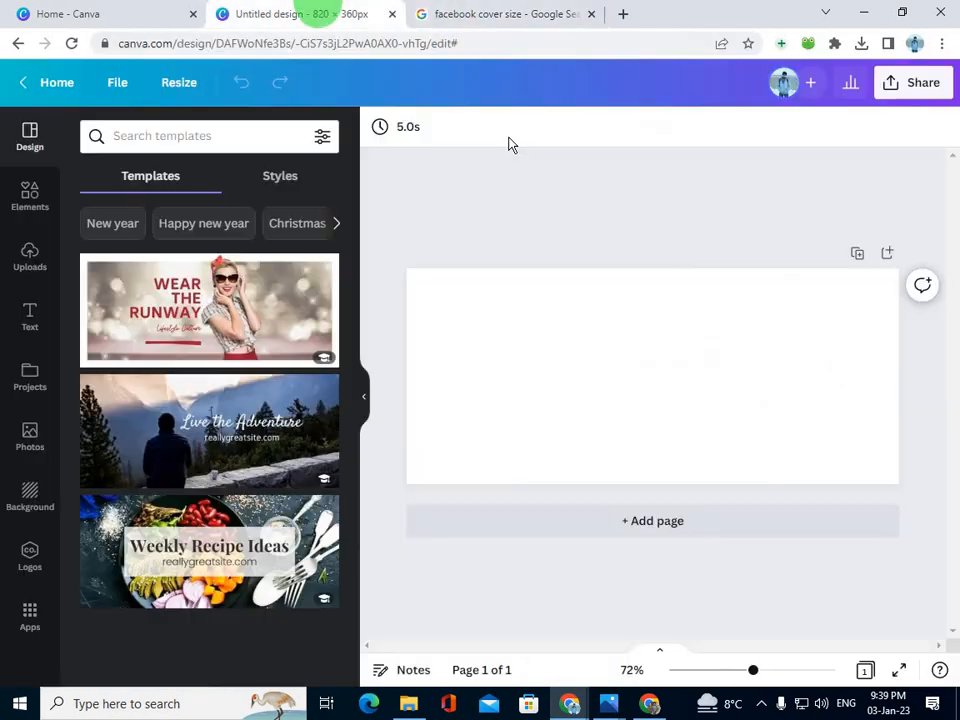
- Add a square shape to the page and stretch it horizontally to about the 640 px safe zone width, checking the reference diagram
{"action": "left_click", "coordinate": [28, 212]}
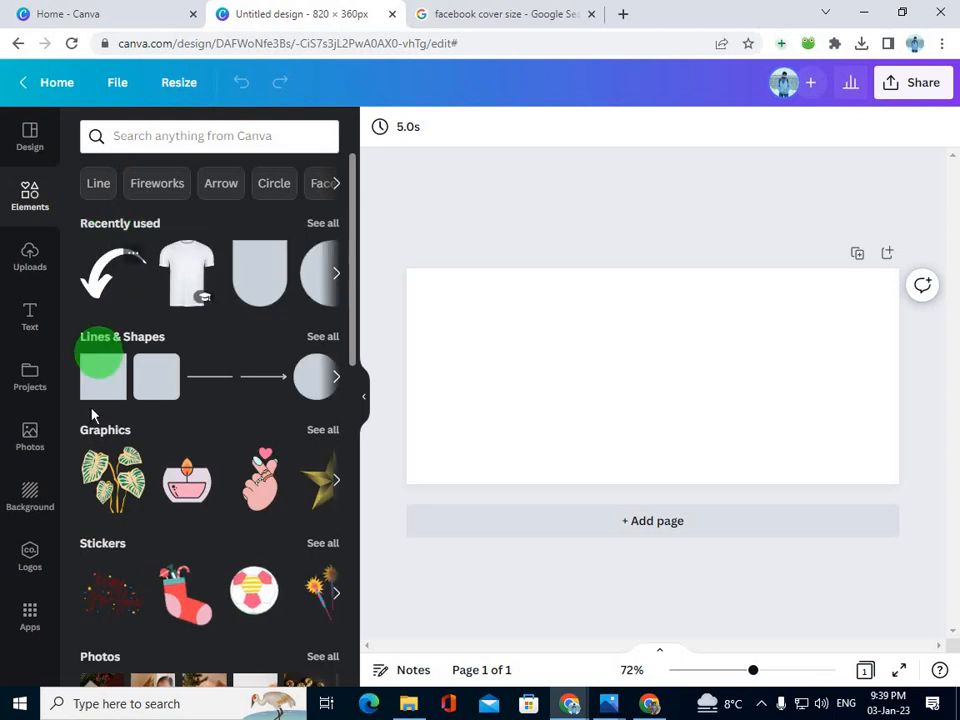
{"action": "left_click", "coordinate": [108, 388]}
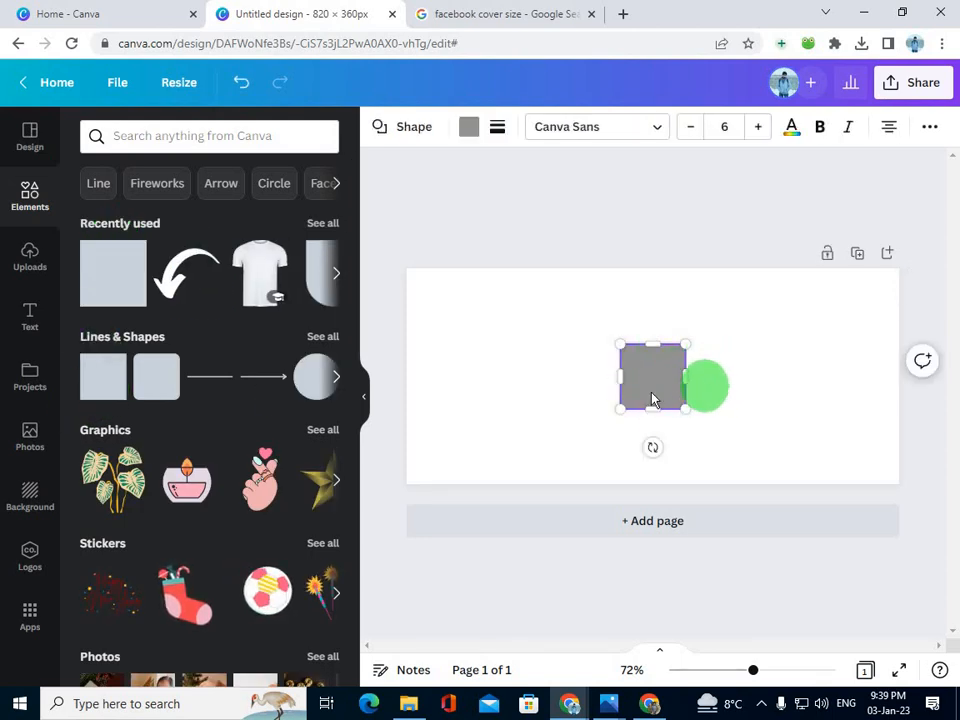
{"action": "left_click_drag", "start_coordinate": [622, 379], "coordinate": [437, 369]}
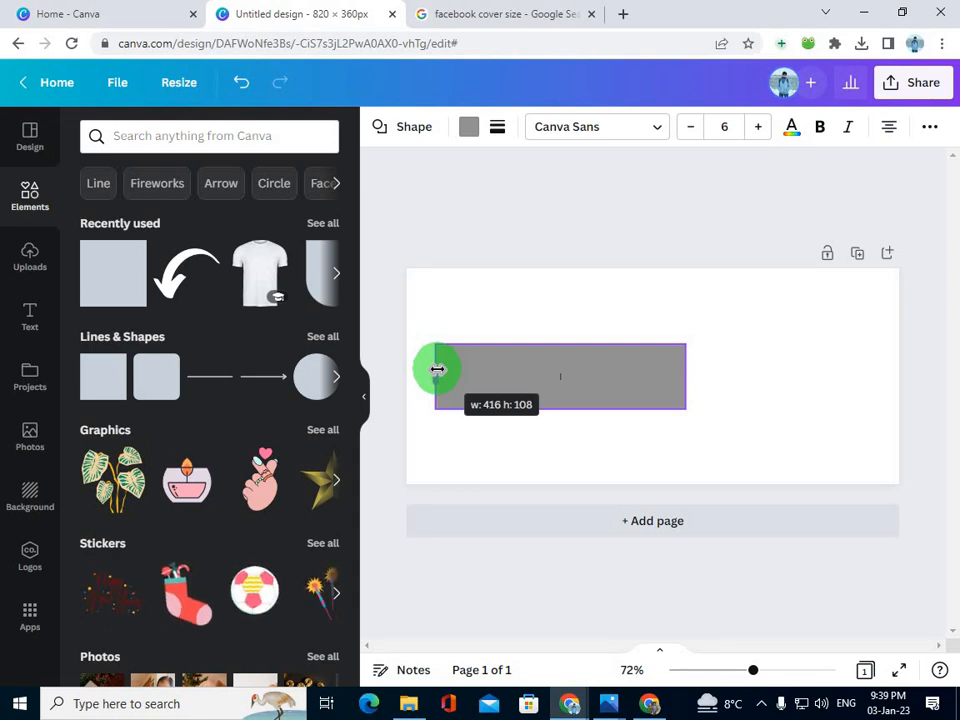
{"action": "left_click_drag", "start_coordinate": [437, 369], "coordinate": [437, 369]}
{"action": "left_click_drag", "start_coordinate": [685, 378], "coordinate": [842, 386]}
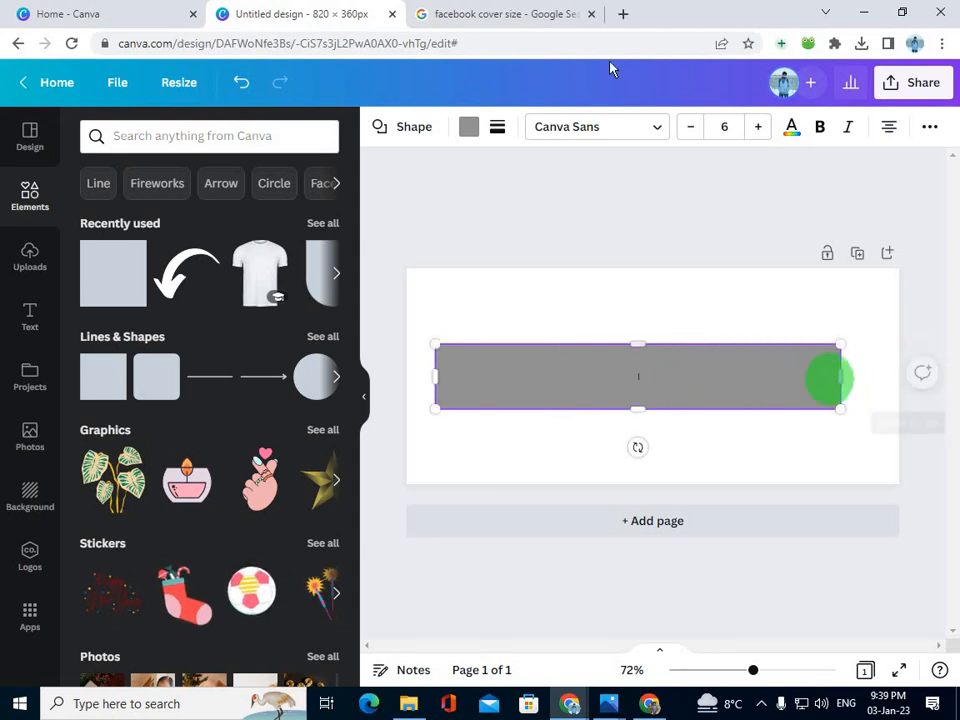
{"action": "left_click", "coordinate": [560, 15]}
{"action": "left_click", "coordinate": [332, 13]}
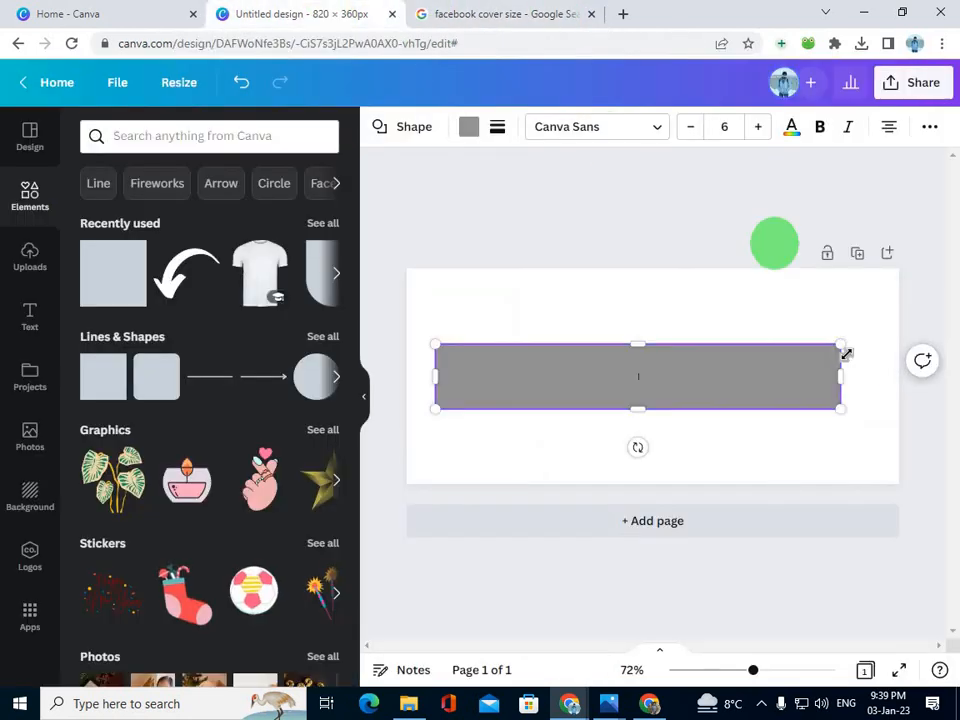
{"action": "mouse_move", "coordinate": [841, 377]}
{"action": "left_mouse_down"}
{"action": "mouse_move", "coordinate": [806, 386]}
{"action": "mouse_move", "coordinate": [824, 387]}
{"action": "left_mouse_up"}
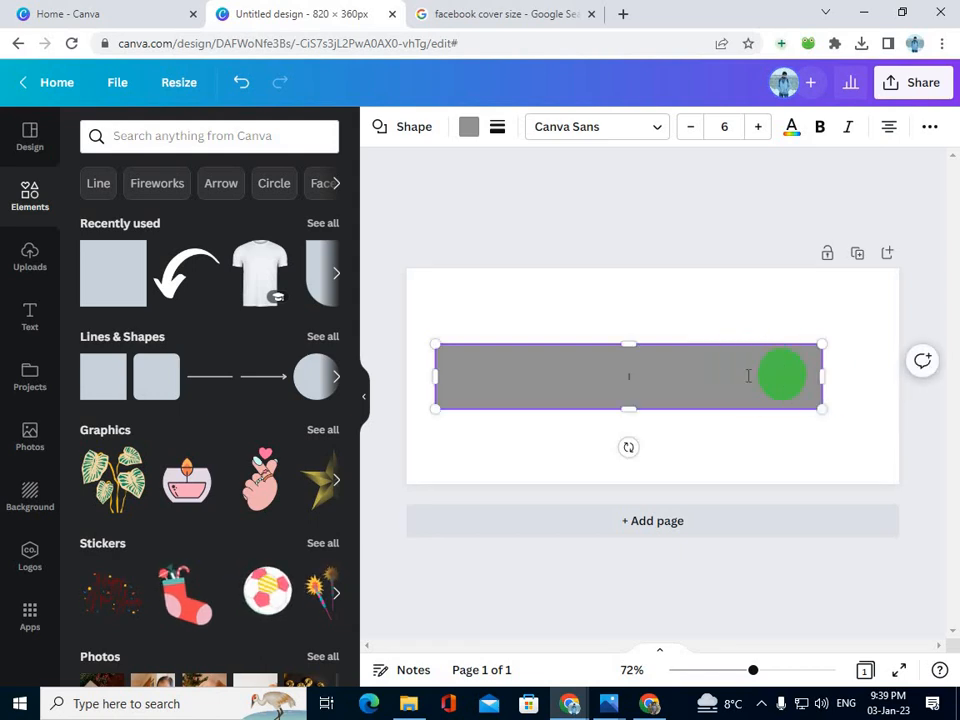
- Extend the gray rectangle vertically to about the 312 px safe zone height and centre it on the page
{"action": "double_click", "coordinate": [633, 342]}
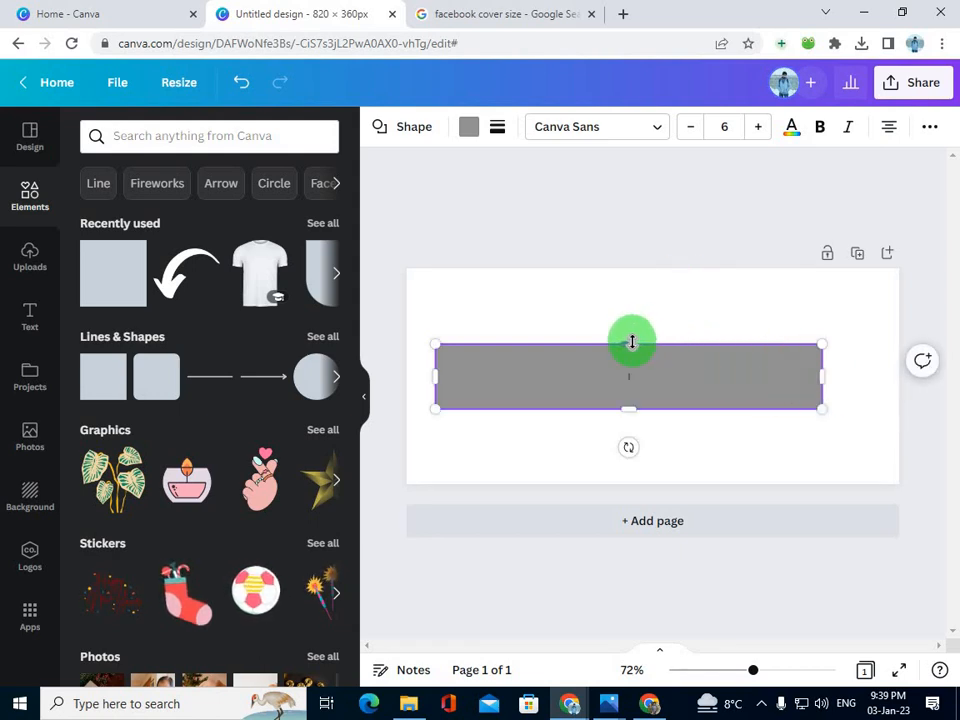
{"action": "left_click_drag", "start_coordinate": [632, 331], "coordinate": [628, 285]}
{"action": "left_click", "coordinate": [628, 405]}
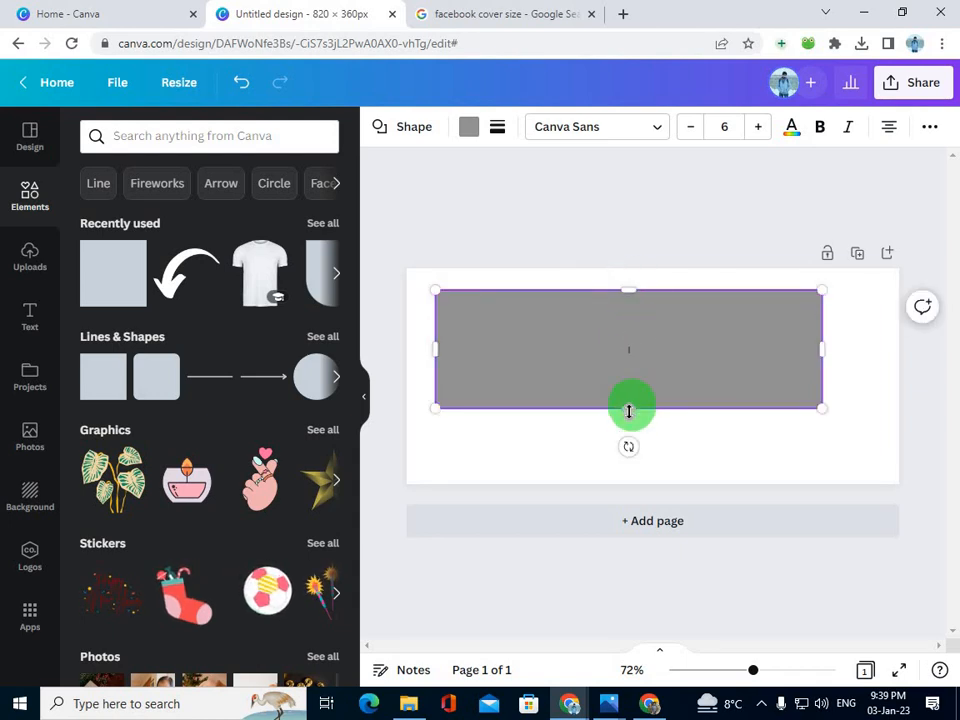
{"action": "left_click_drag", "start_coordinate": [628, 433], "coordinate": [628, 477]}
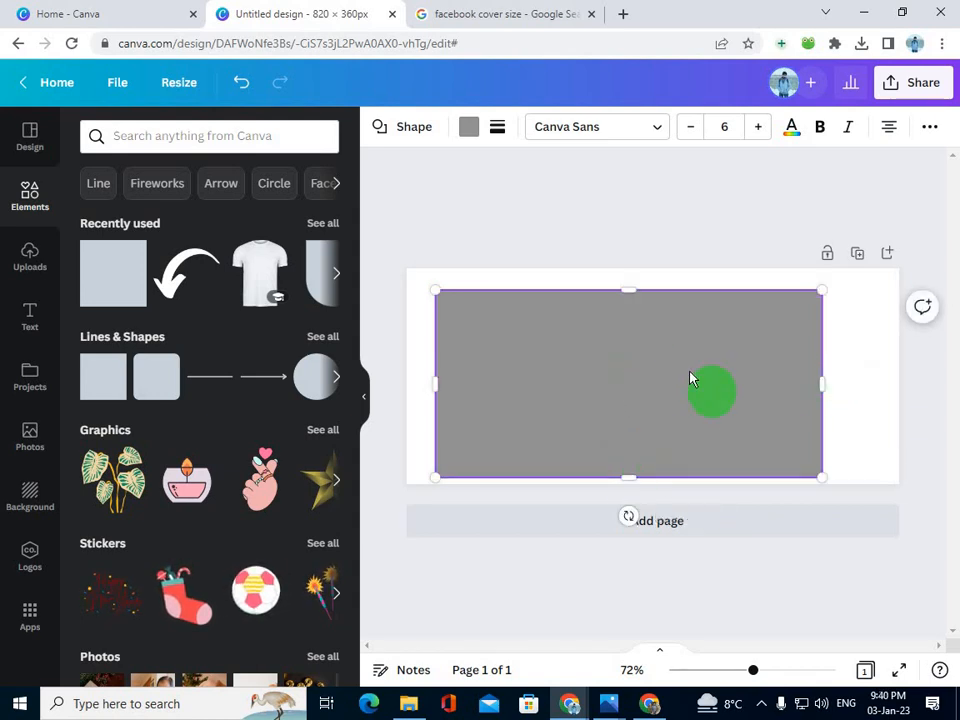
{"action": "left_click_drag", "start_coordinate": [628, 357], "coordinate": [645, 353]}
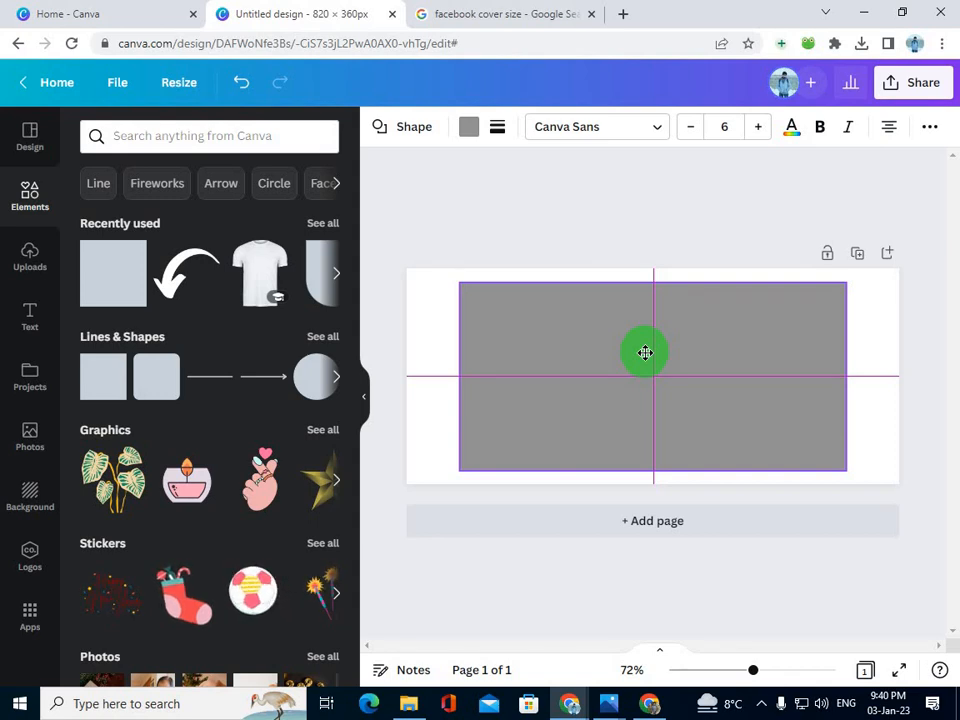
{"action": "left_click_drag", "start_coordinate": [645, 358], "coordinate": [645, 358]}
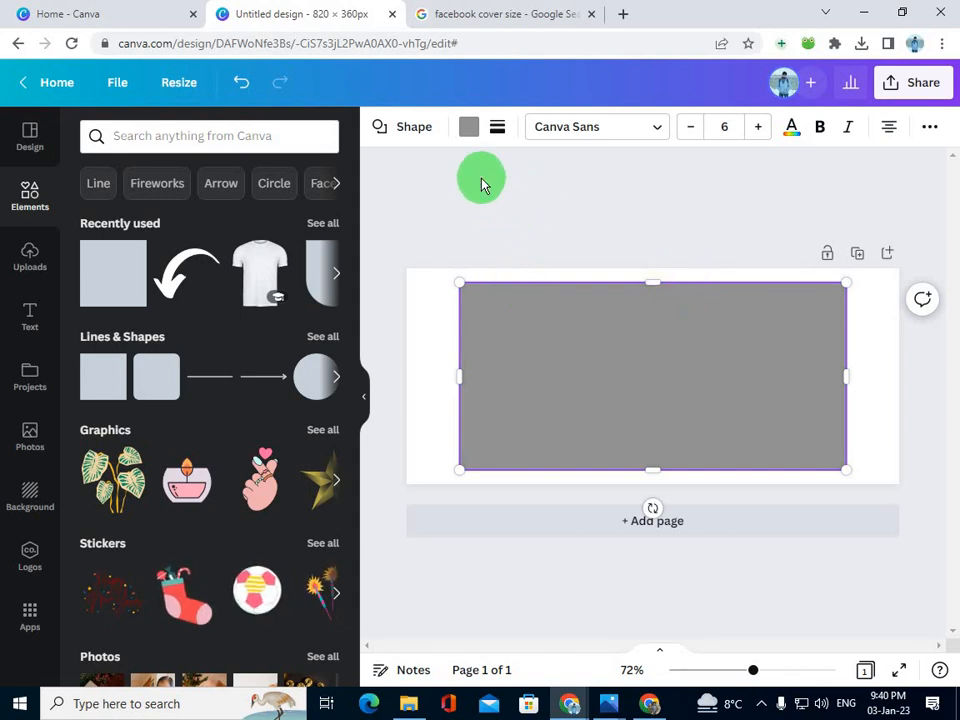
- Give the safe zone rectangle a solid border with a weight of 3 and change its fill color to white
{"action": "left_click", "coordinate": [498, 130]}
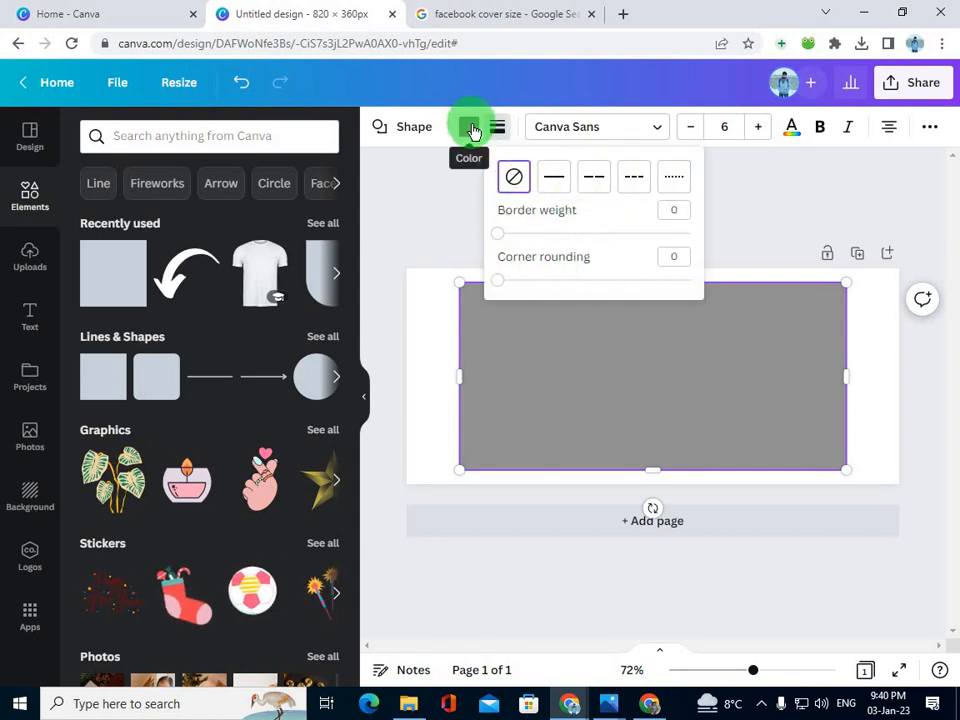
{"action": "left_click", "coordinate": [503, 236]}
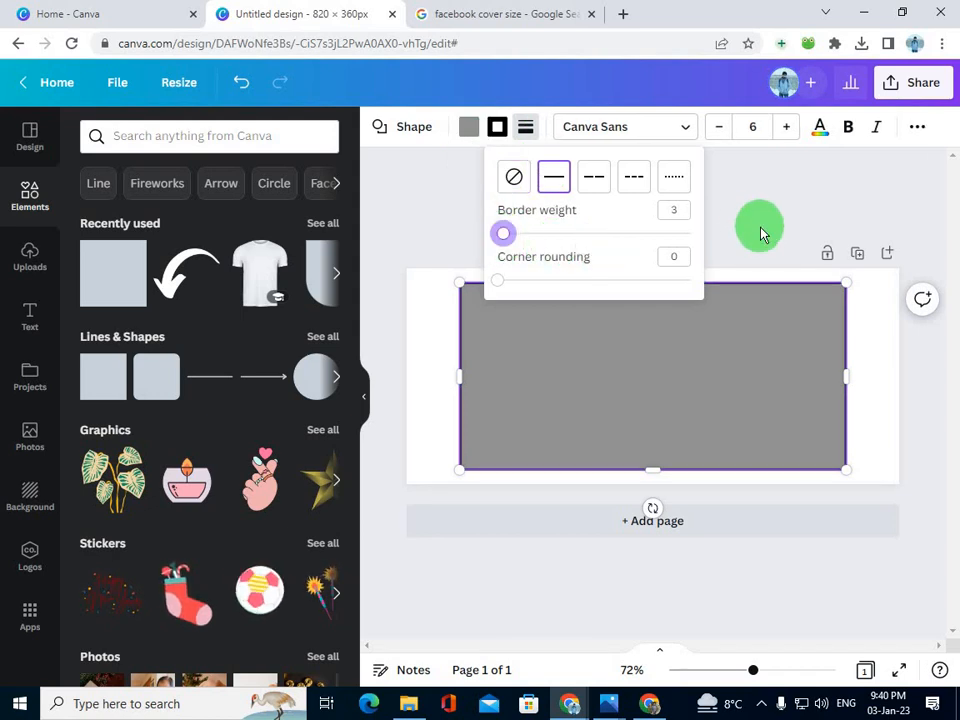
{"action": "left_click", "coordinate": [469, 127]}
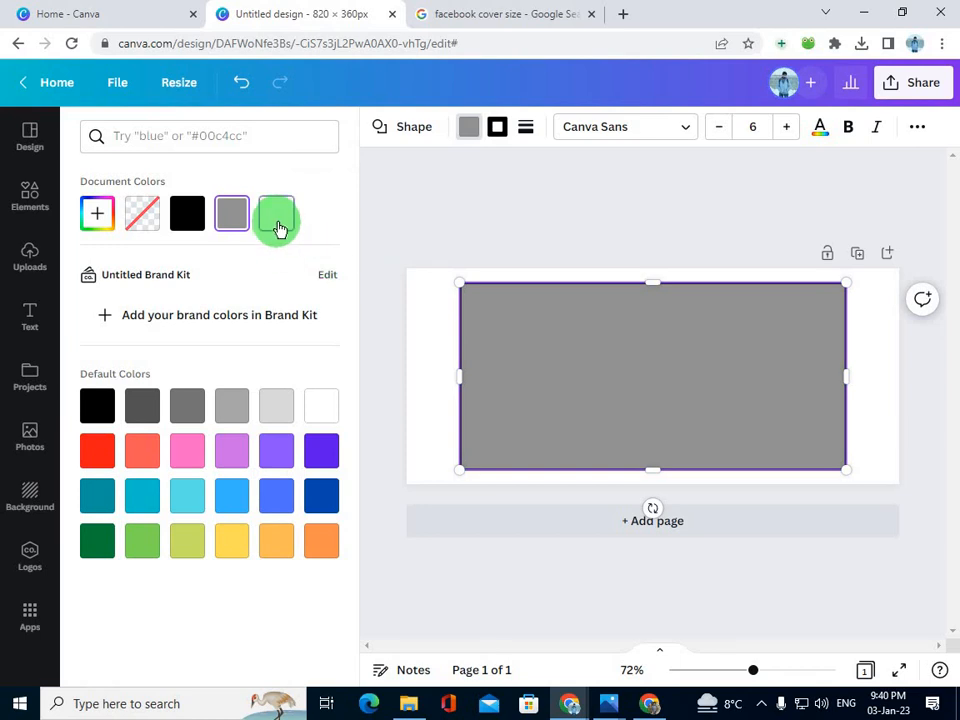
{"action": "left_click", "coordinate": [279, 229]}
{"action": "left_click", "coordinate": [562, 240]}
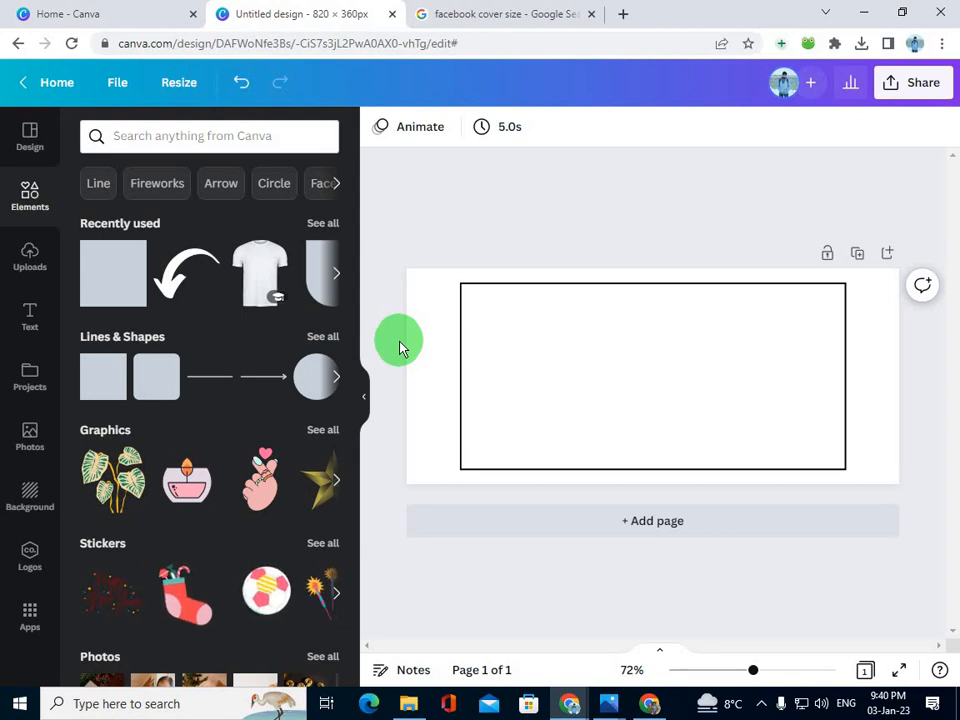
- Search the design templates for real estate, repeat the search, and clear it
{"action": "left_click", "coordinate": [30, 136]}
{"action": "left_click", "coordinate": [168, 143]}
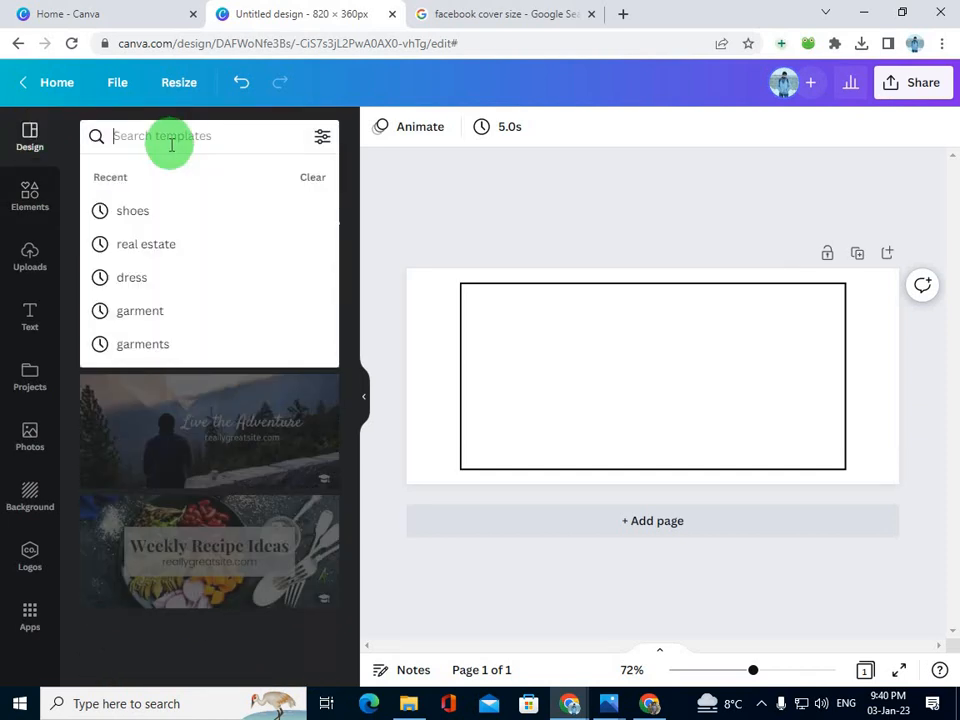
{"action": "type", "text": "real"}
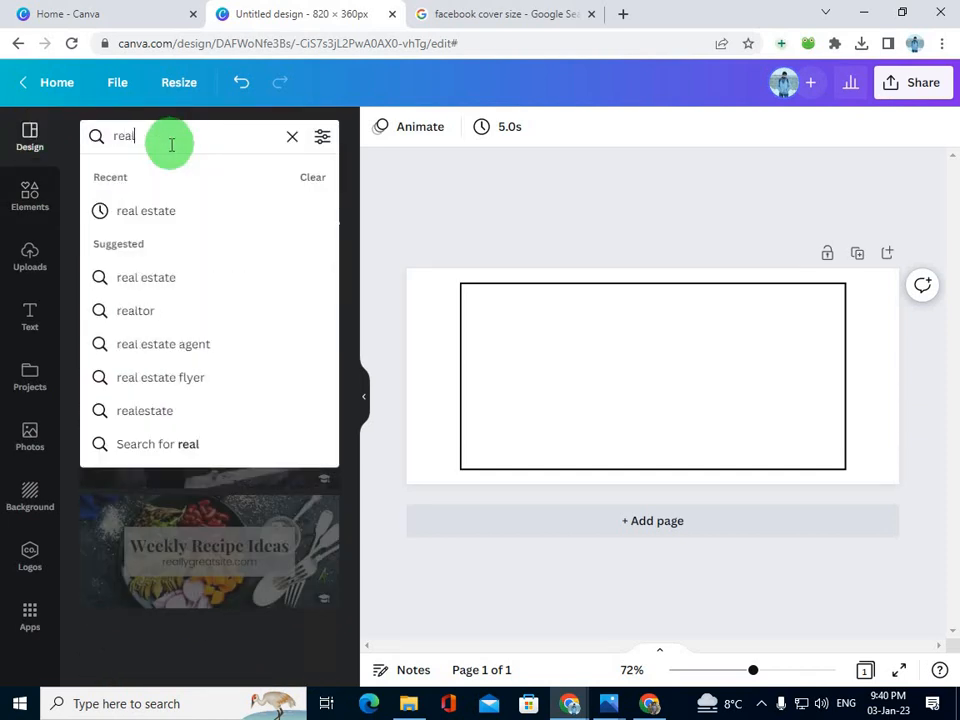
{"action": "left_click", "coordinate": [205, 216]}
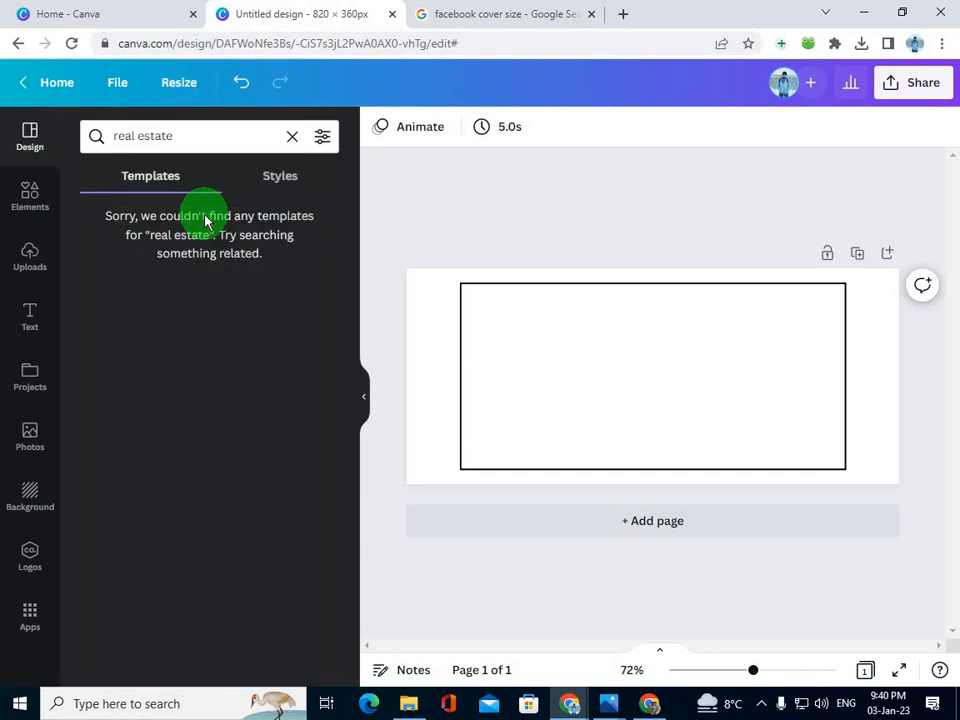
{"action": "left_click", "coordinate": [292, 136]}
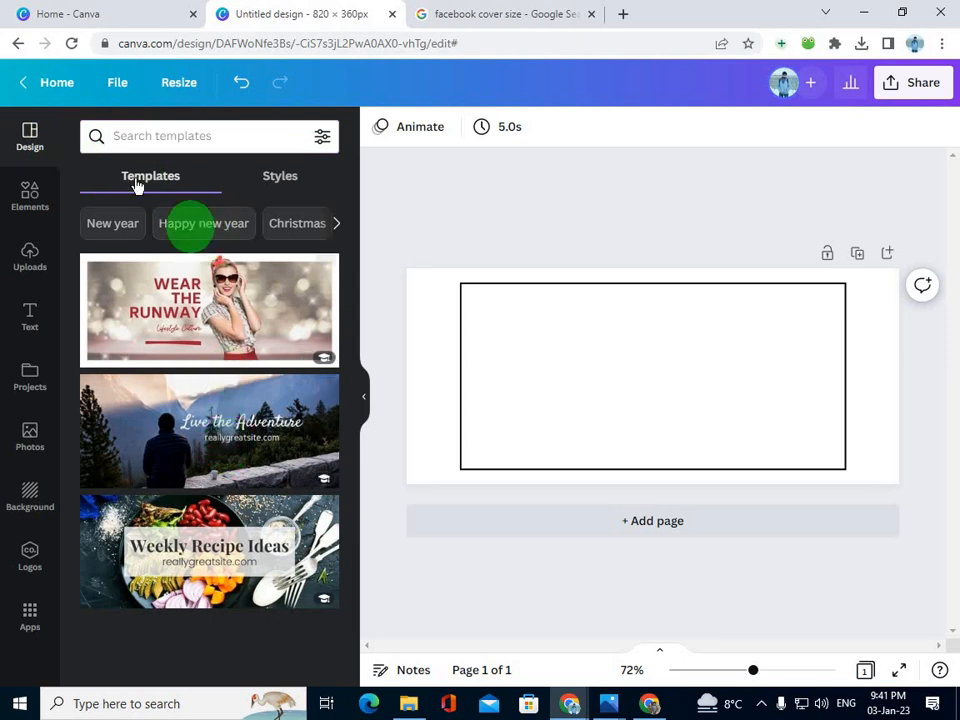
{"action": "left_click", "coordinate": [119, 136]}
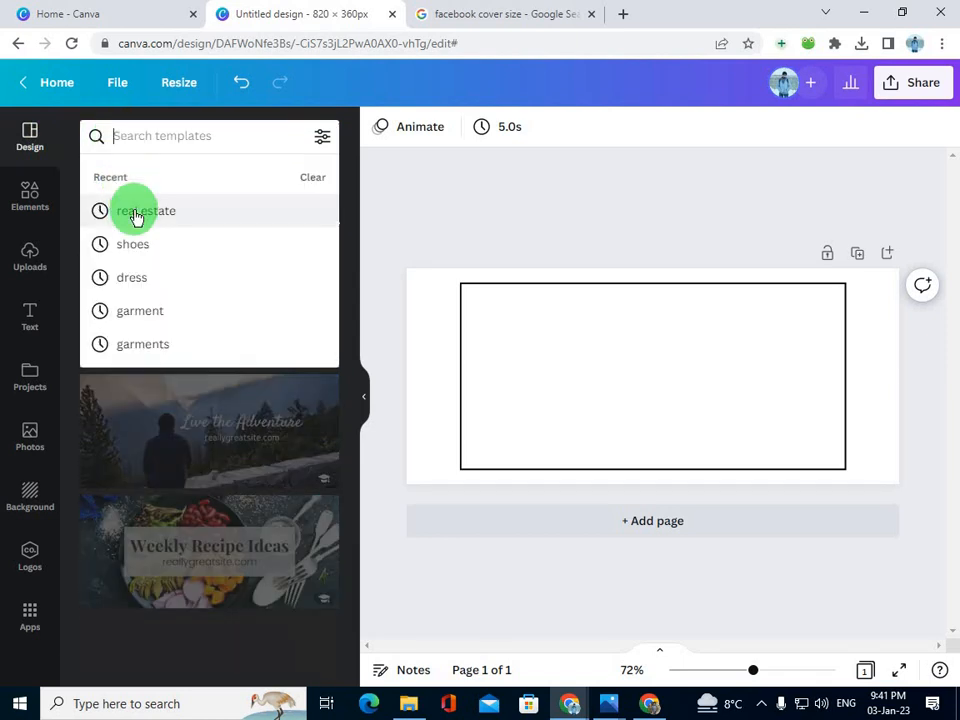
{"action": "left_click", "coordinate": [137, 217]}
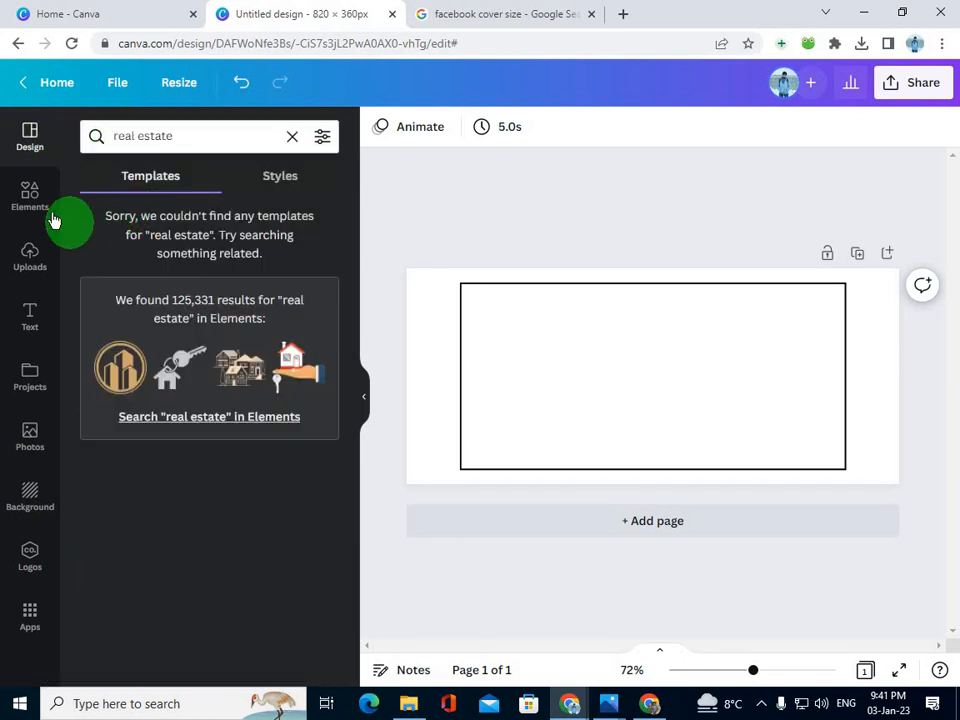
{"action": "left_click", "coordinate": [292, 136]}
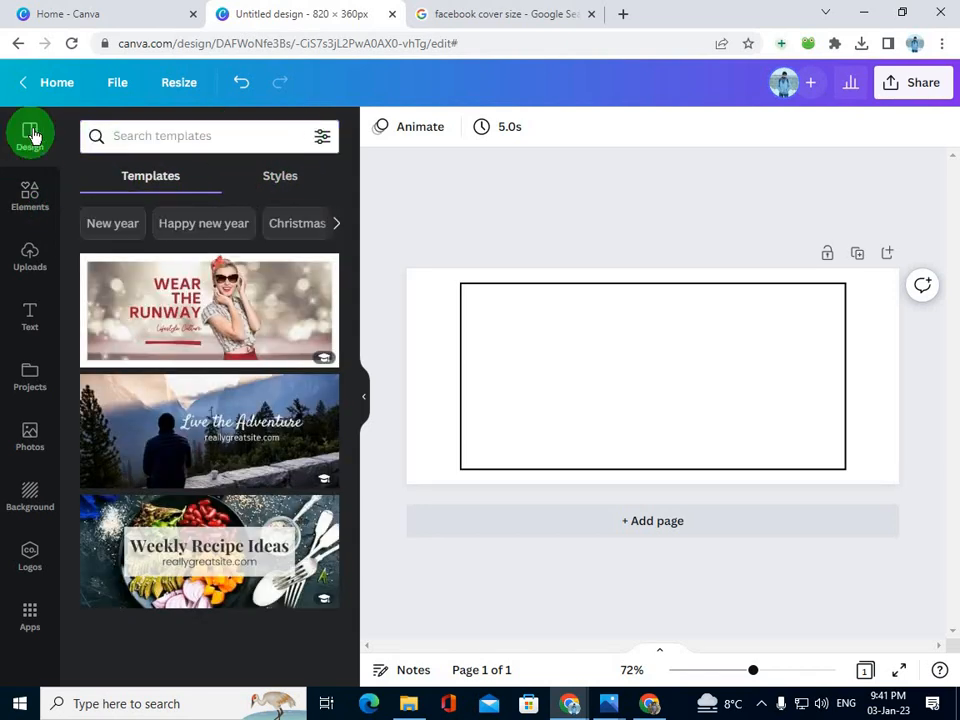
- Retry the real estate template search with the page selected, view the matching elements, and clear the elements search
{"action": "left_click", "coordinate": [30, 195]}
{"action": "left_click", "coordinate": [40, 153]}
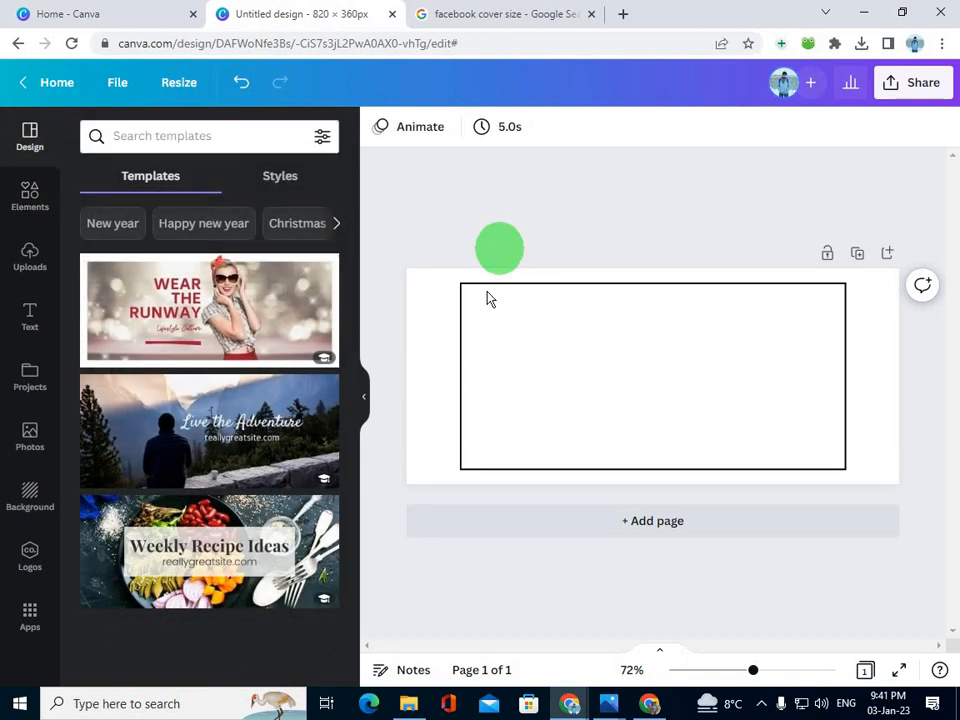
{"action": "left_click", "coordinate": [443, 297]}
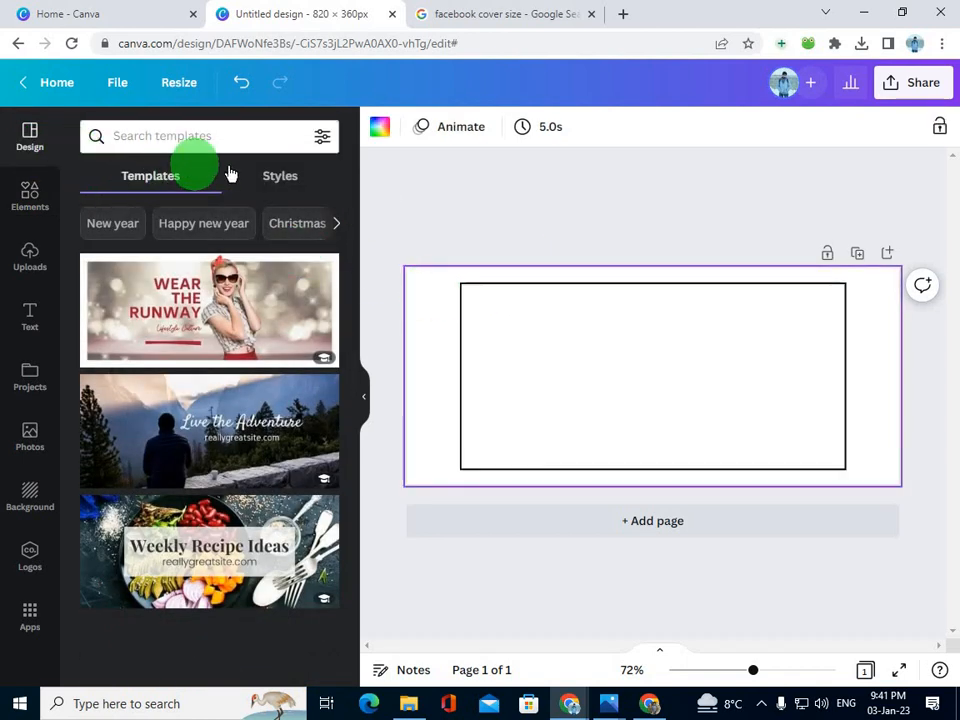
{"action": "left_click", "coordinate": [187, 136]}
{"action": "left_click", "coordinate": [183, 210]}
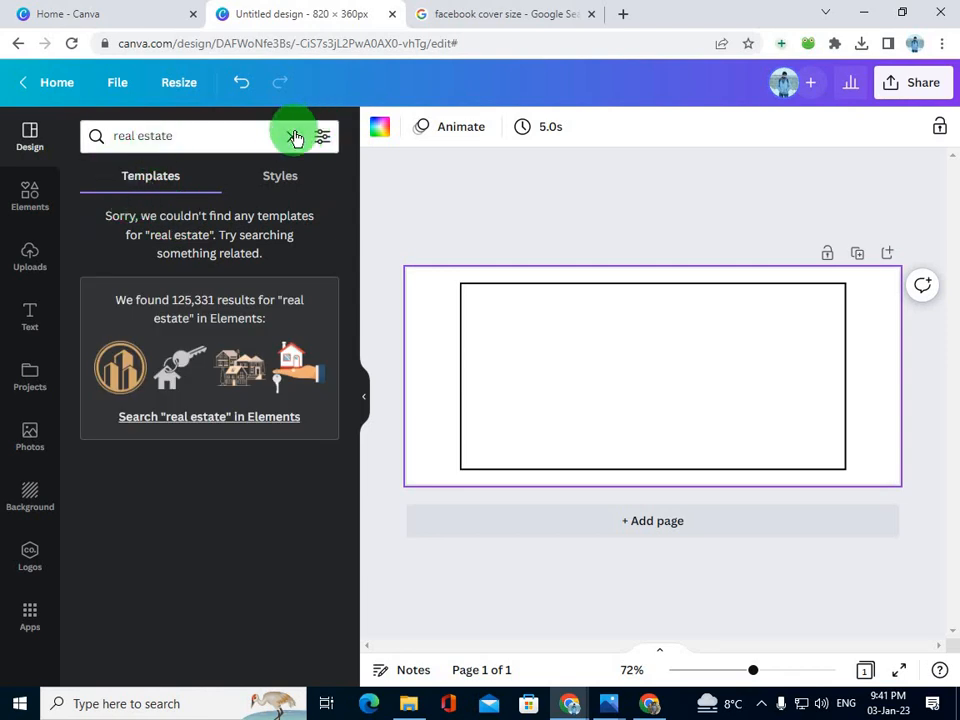
{"action": "left_click", "coordinate": [219, 416]}
{"action": "left_click", "coordinate": [292, 135]}
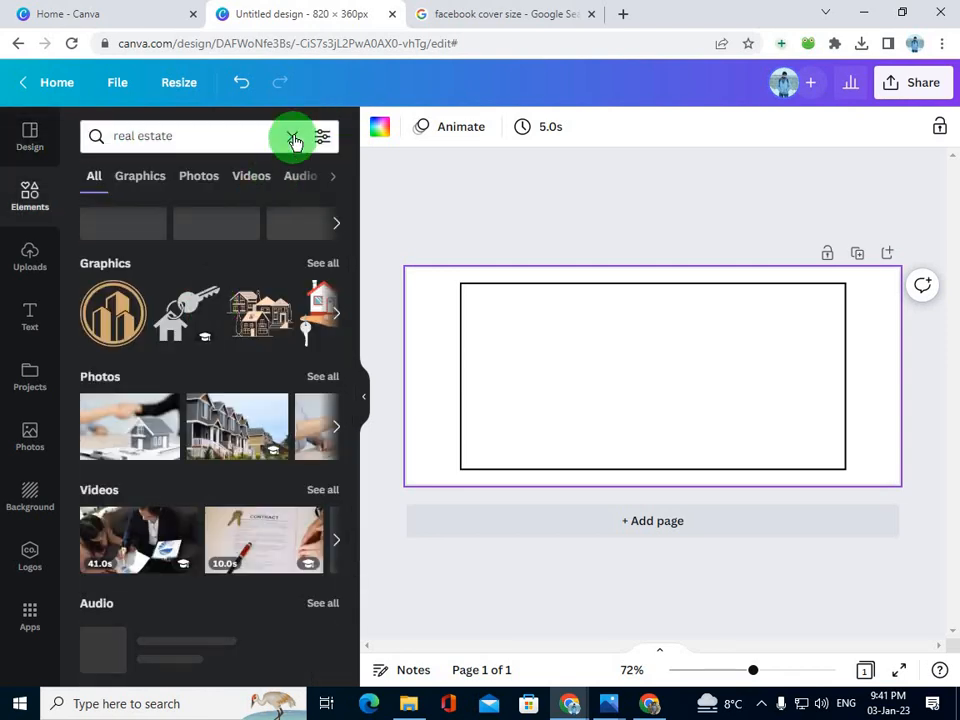
- Delete the bordered safe zone rectangle from the page and recheck the real estate template results
{"action": "left_click", "coordinate": [458, 354]}
{"action": "left_click", "coordinate": [462, 362]}
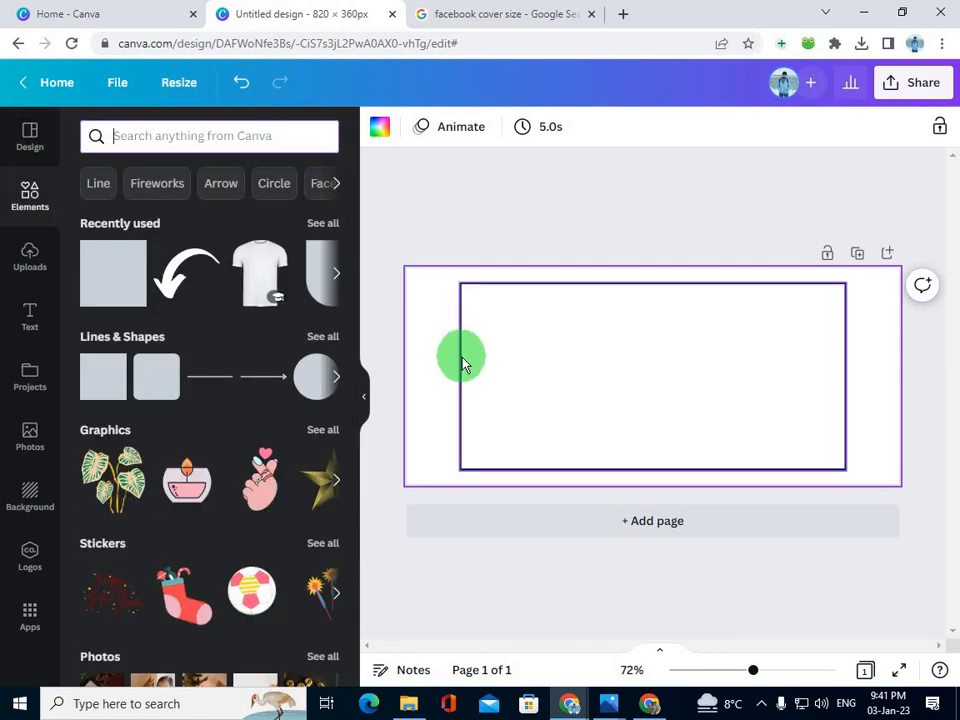
{"action": "left_click", "coordinate": [461, 356]}
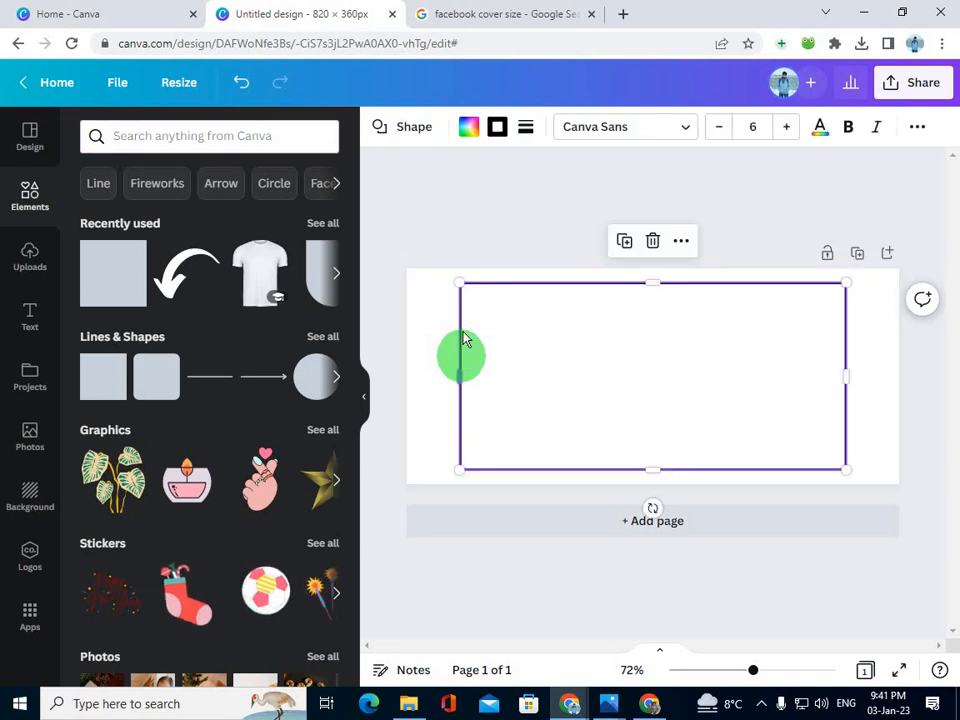
{"action": "key", "text": "Delete"}
{"action": "left_click", "coordinate": [27, 143]}
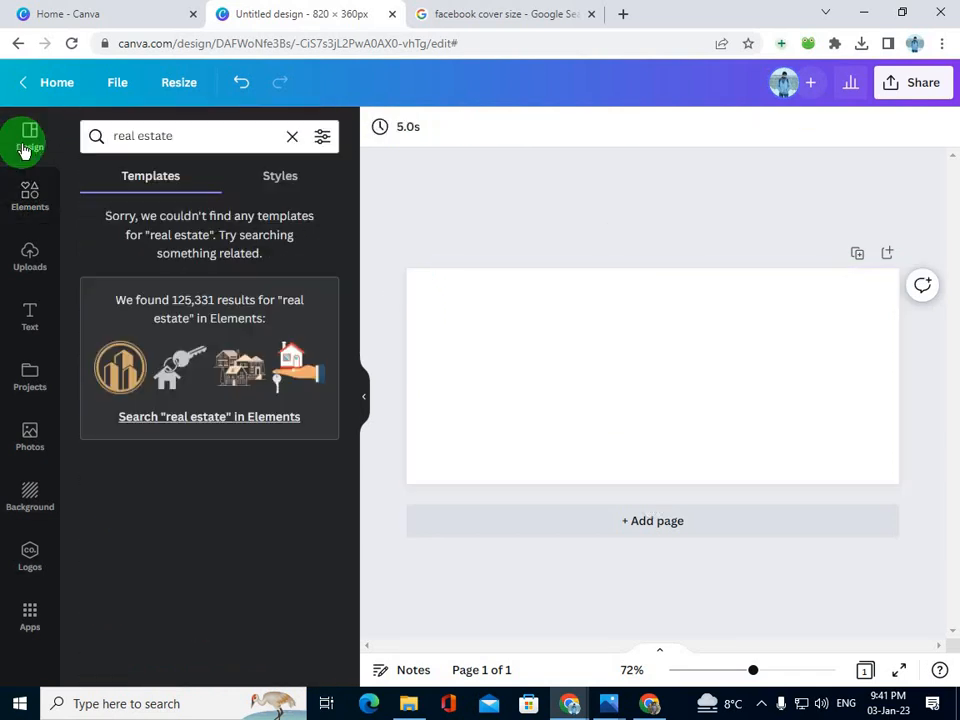
- Return to the Canva home page and create a new Facebook Cover design
{"action": "left_click", "coordinate": [53, 84]}
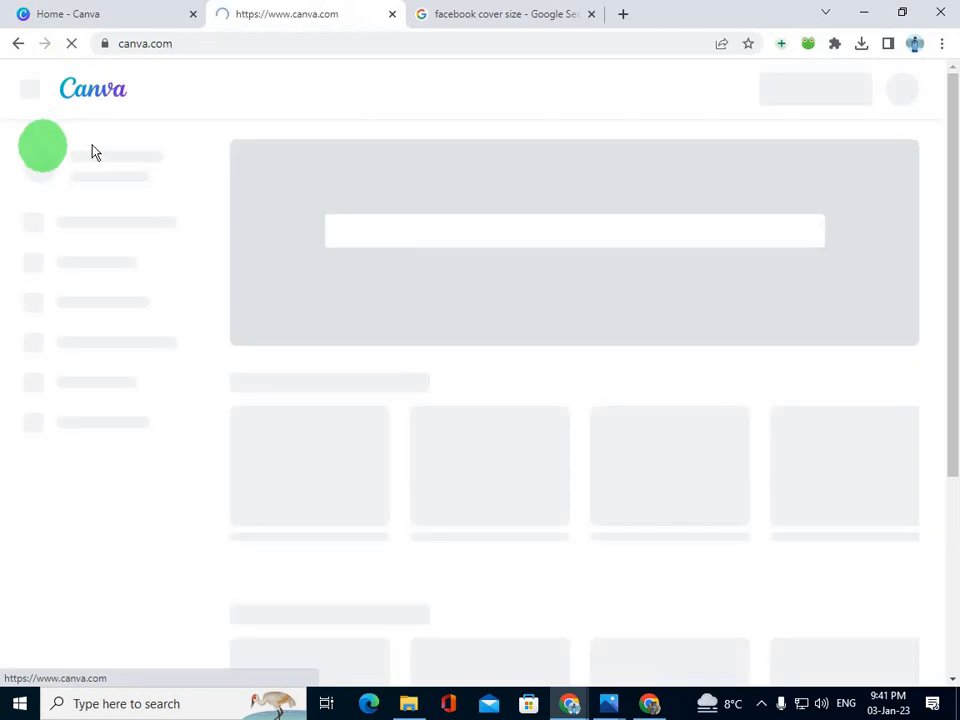
{"action": "left_click", "coordinate": [779, 101]}
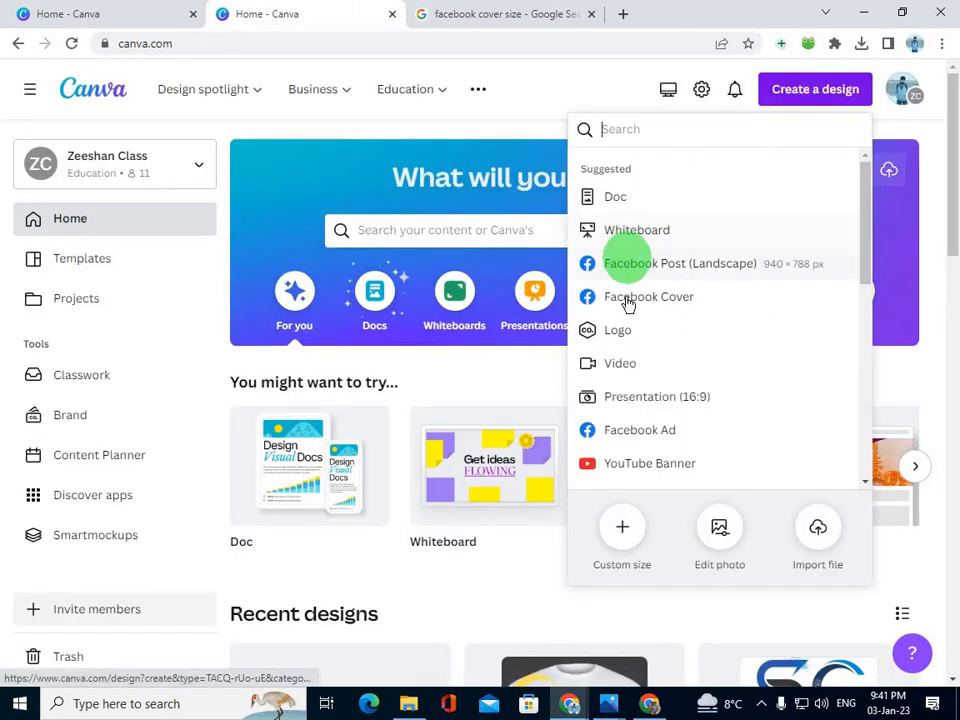
{"action": "left_click", "coordinate": [628, 305]}
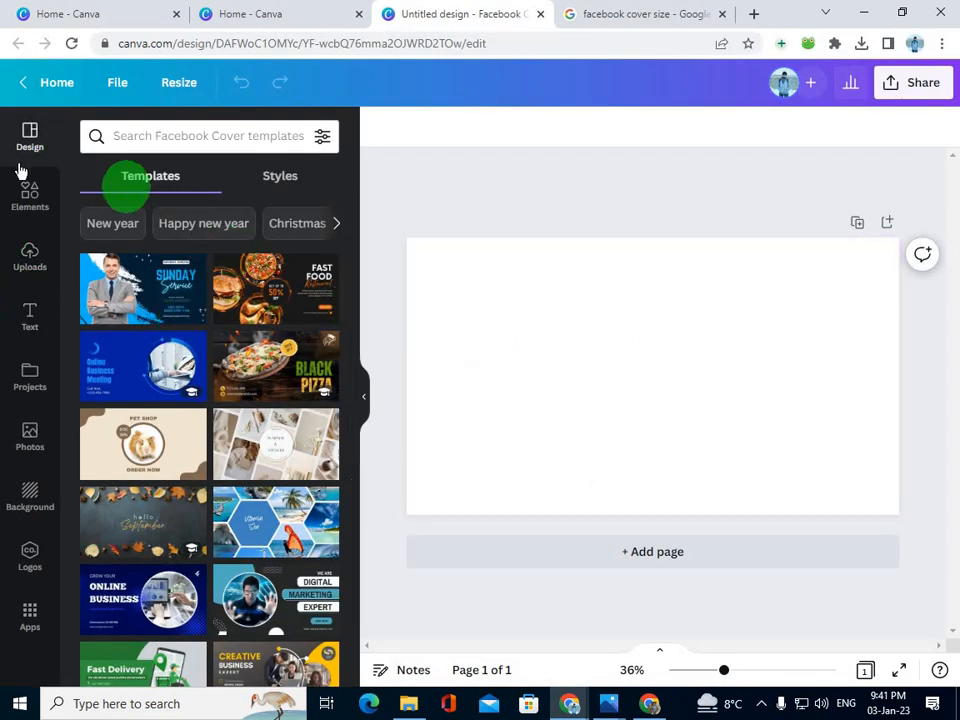
- Add a square shape to the blank Facebook cover and stretch it horizontally to about 624 px wide
{"action": "left_click", "coordinate": [32, 200]}
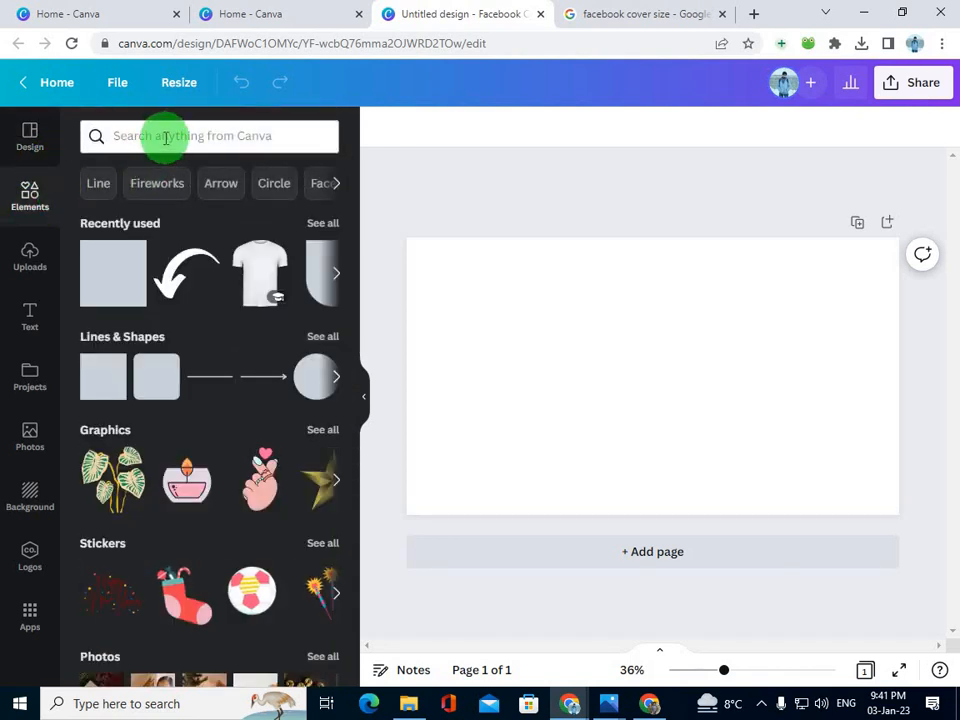
{"action": "left_click", "coordinate": [133, 254]}
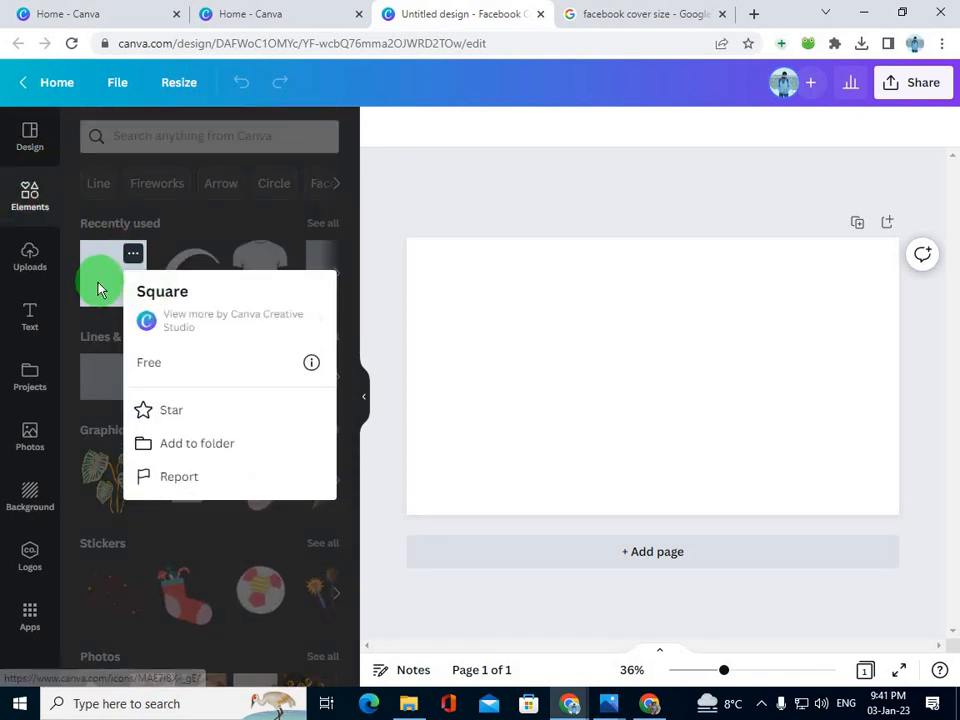
{"action": "left_click", "coordinate": [100, 288]}
{"action": "left_click", "coordinate": [145, 383]}
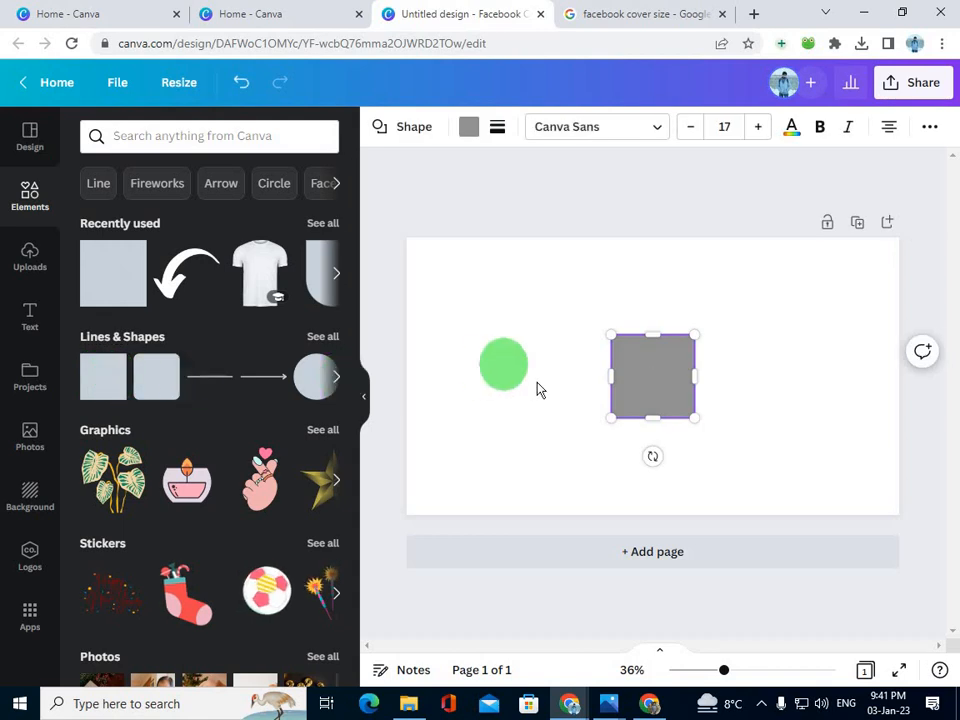
{"action": "left_click_drag", "start_coordinate": [611, 376], "coordinate": [495, 370]}
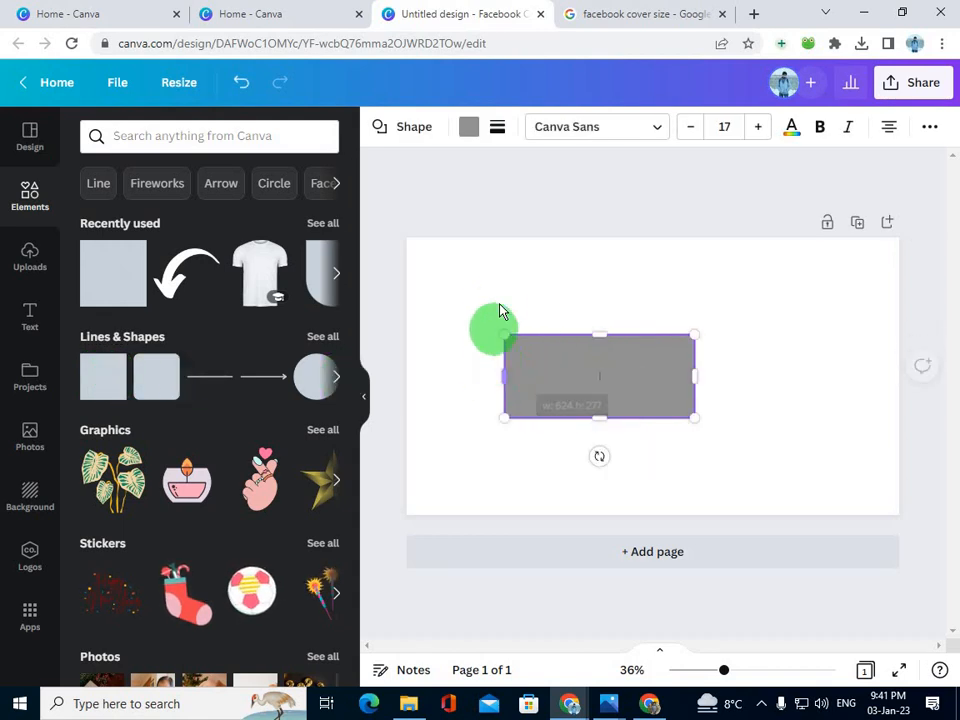
{"action": "left_click", "coordinate": [484, 289]}
- Search the Facebook Cover templates for real estate
{"action": "left_click", "coordinate": [30, 140]}
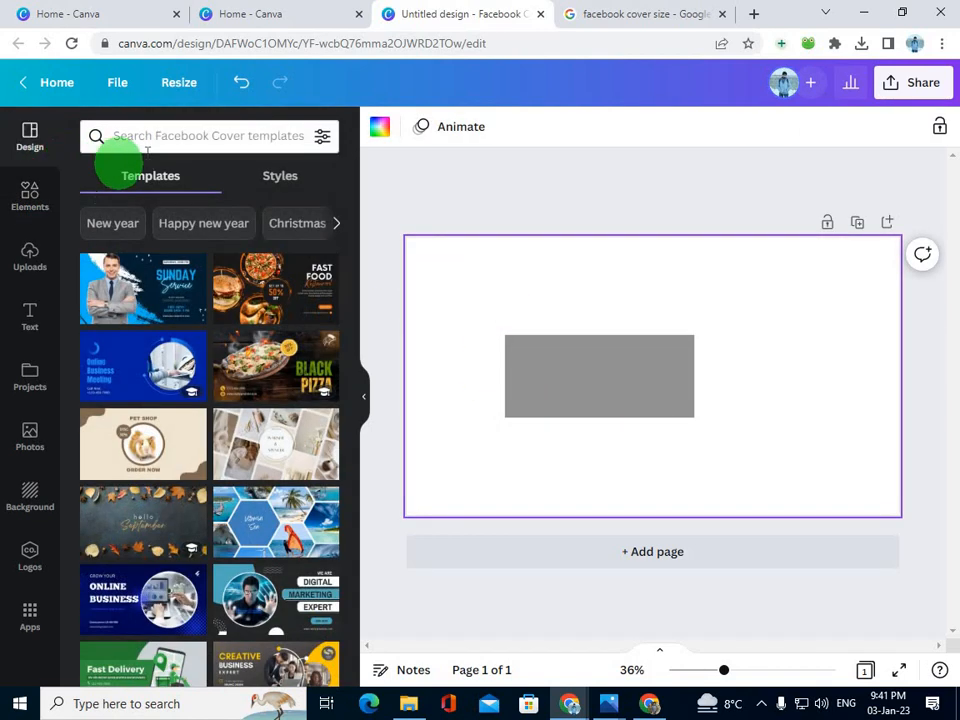
{"action": "left_click", "coordinate": [150, 140]}
{"action": "type", "text": "real"}
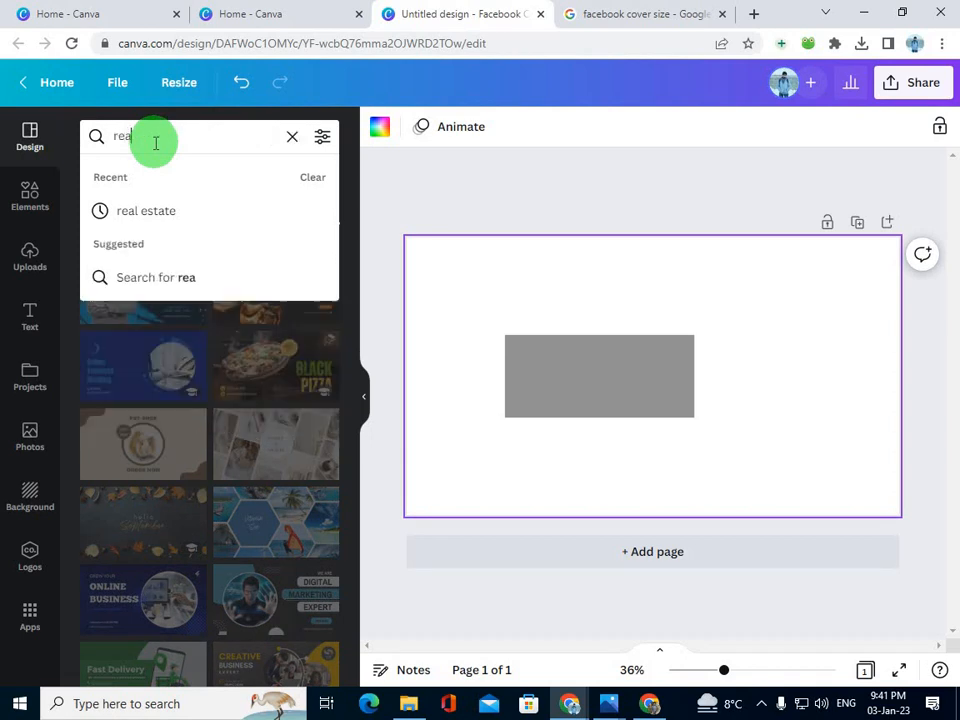
{"action": "left_click", "coordinate": [167, 215]}
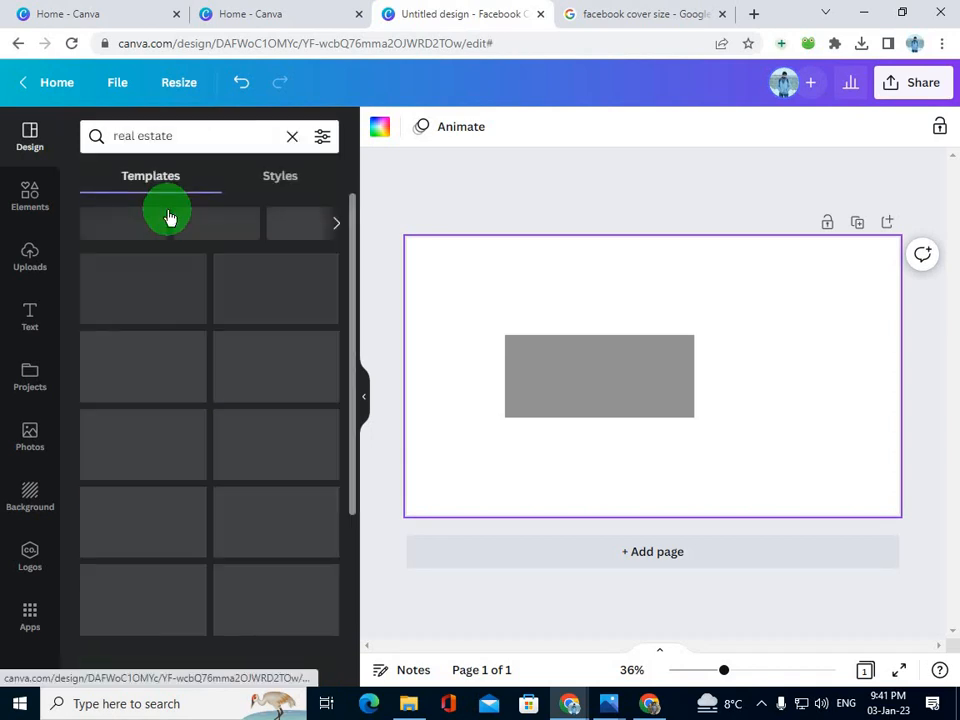
- Resize the gray rectangle to about the 640 × 312 px safe zone size and centre it on the page
{"action": "left_click", "coordinate": [688, 379]}
{"action": "left_click_drag", "start_coordinate": [696, 377], "coordinate": [756, 375]}
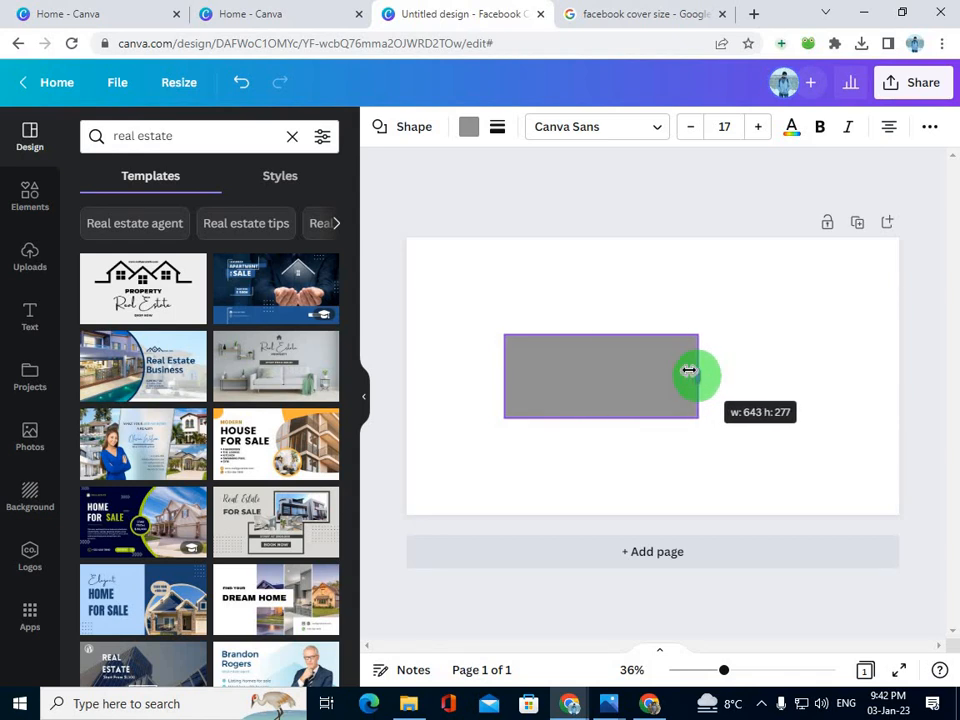
{"action": "left_click_drag", "start_coordinate": [689, 371], "coordinate": [696, 372]}
{"action": "left_click_drag", "start_coordinate": [607, 332], "coordinate": [658, 364]}
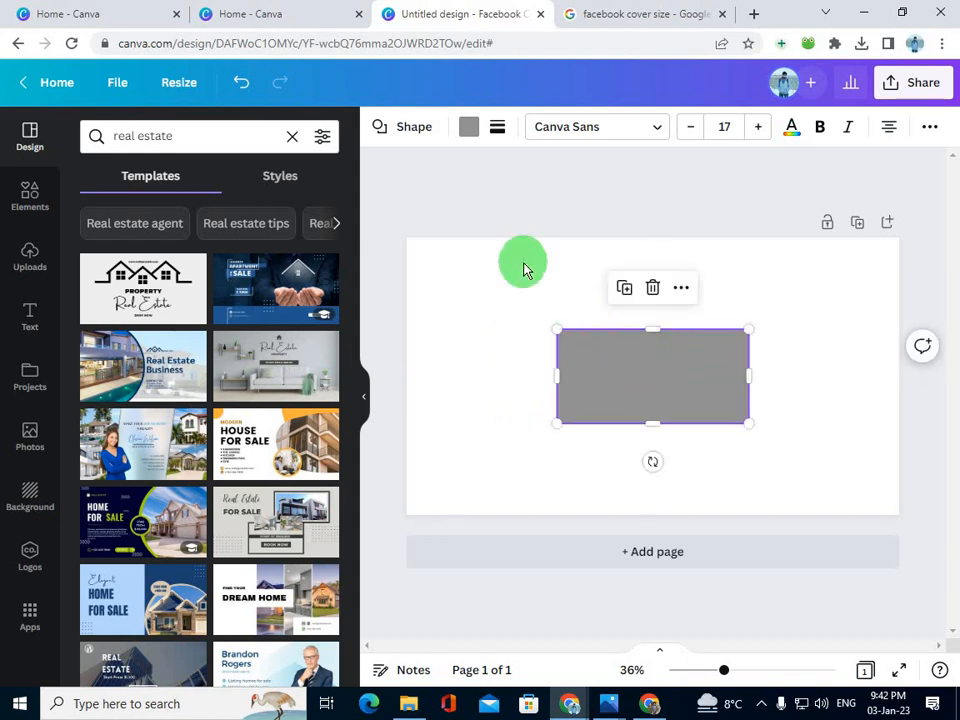
{"action": "left_click", "coordinate": [524, 264]}
- Create a resized copy of the Facebook cover at 820 × 360 px, checking the dimensions against the Google reference image
{"action": "left_click", "coordinate": [188, 88]}
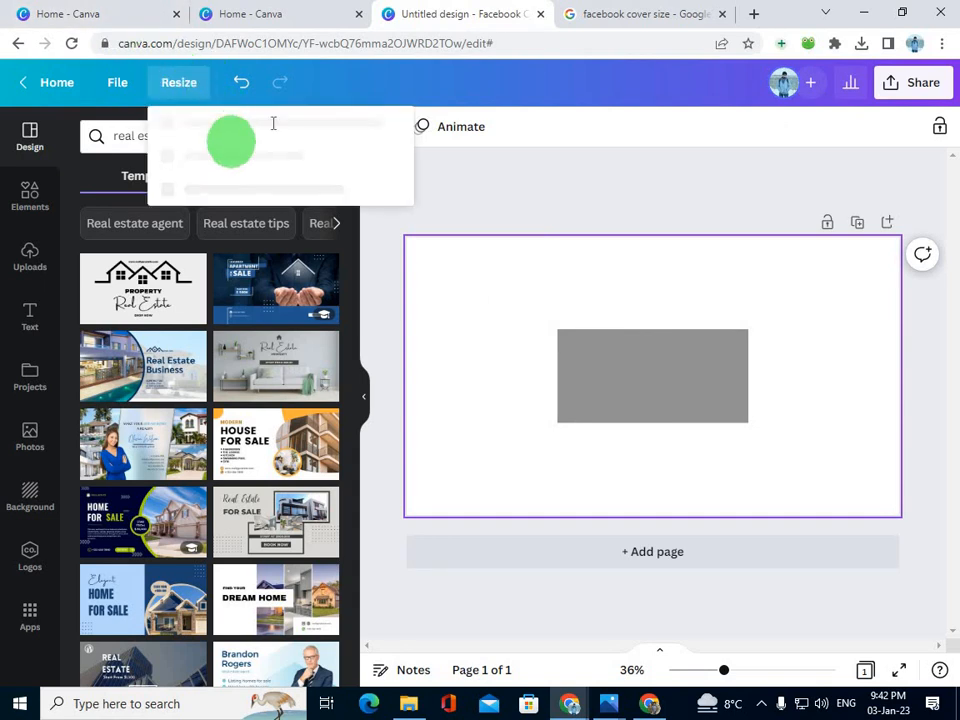
{"action": "left_click", "coordinate": [238, 226]}
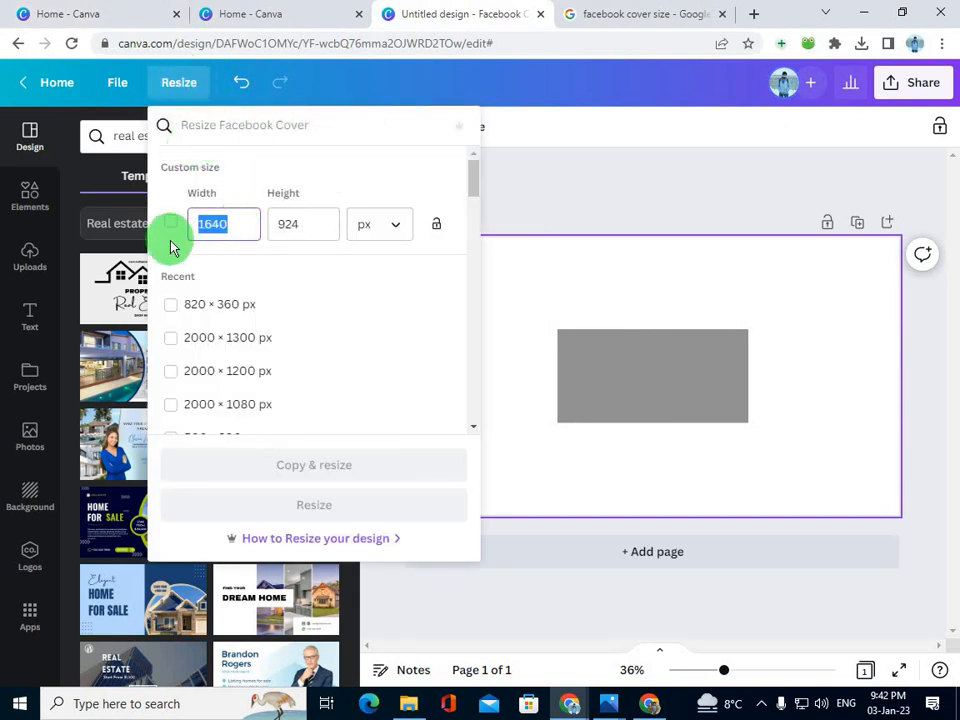
{"action": "type", "text": "820"}
{"action": "left_click", "coordinate": [305, 226]}
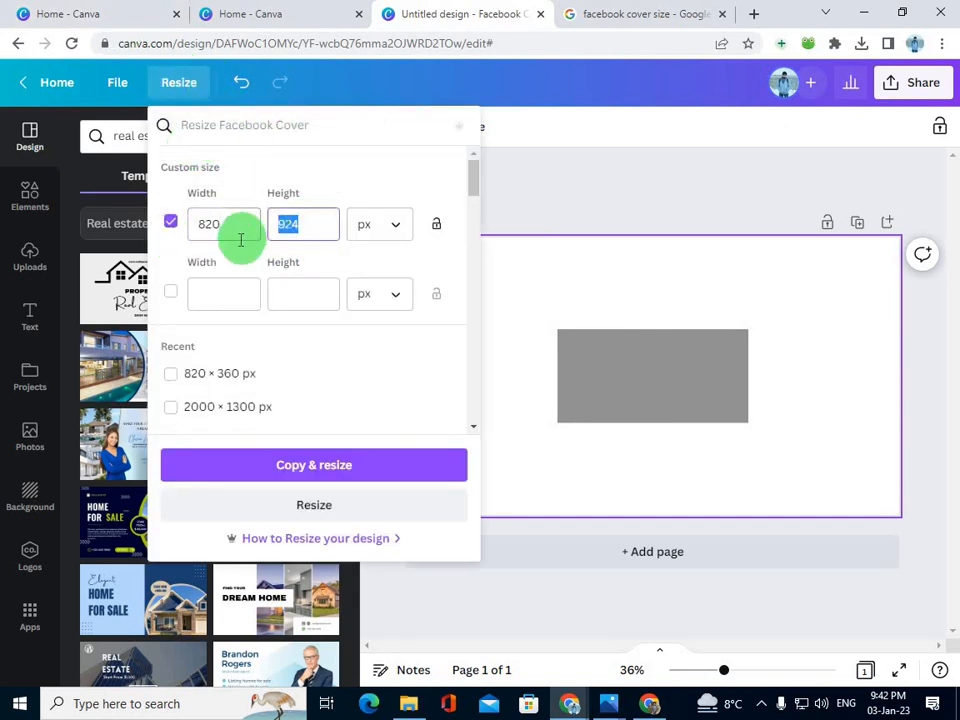
{"action": "left_click", "coordinate": [675, 14]}
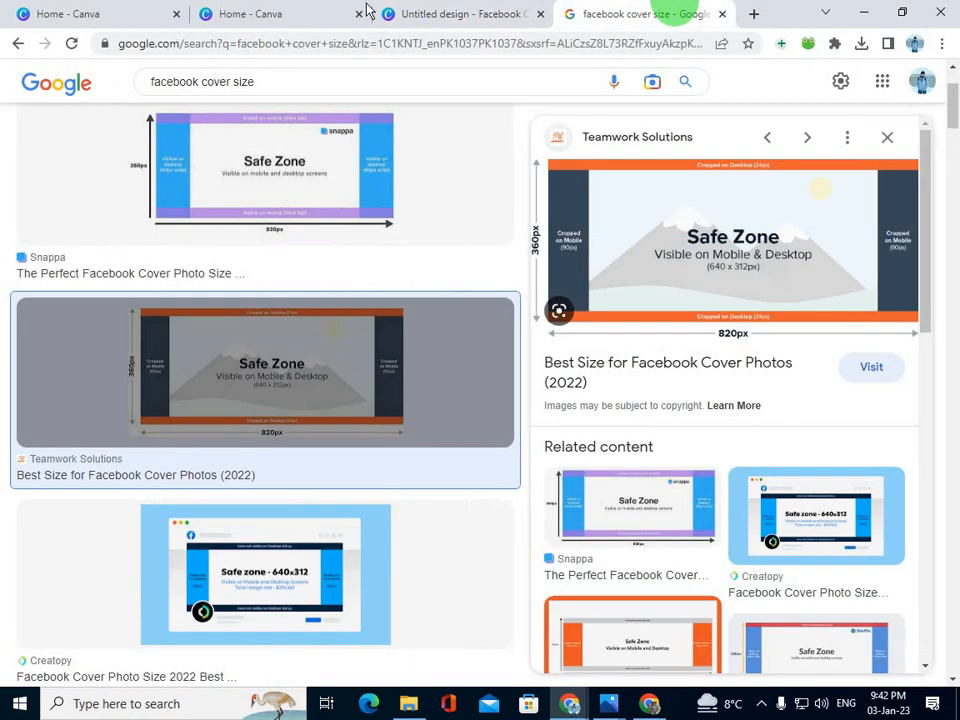
{"action": "left_click", "coordinate": [240, 12]}
{"action": "left_click", "coordinate": [645, 13]}
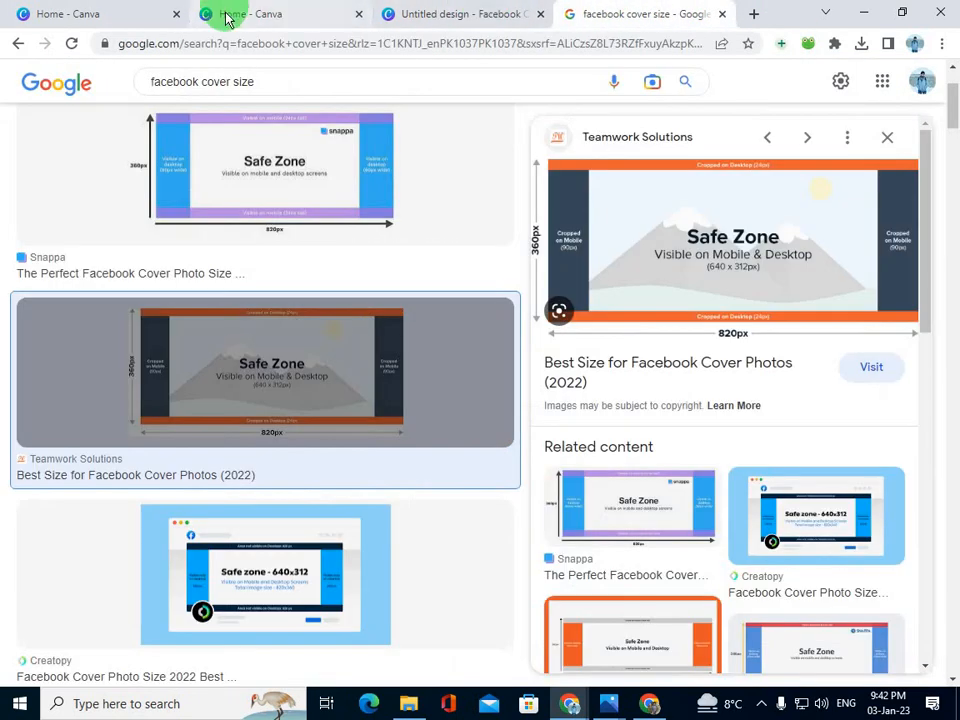
{"action": "left_click", "coordinate": [228, 14]}
{"action": "left_click", "coordinate": [410, 13]}
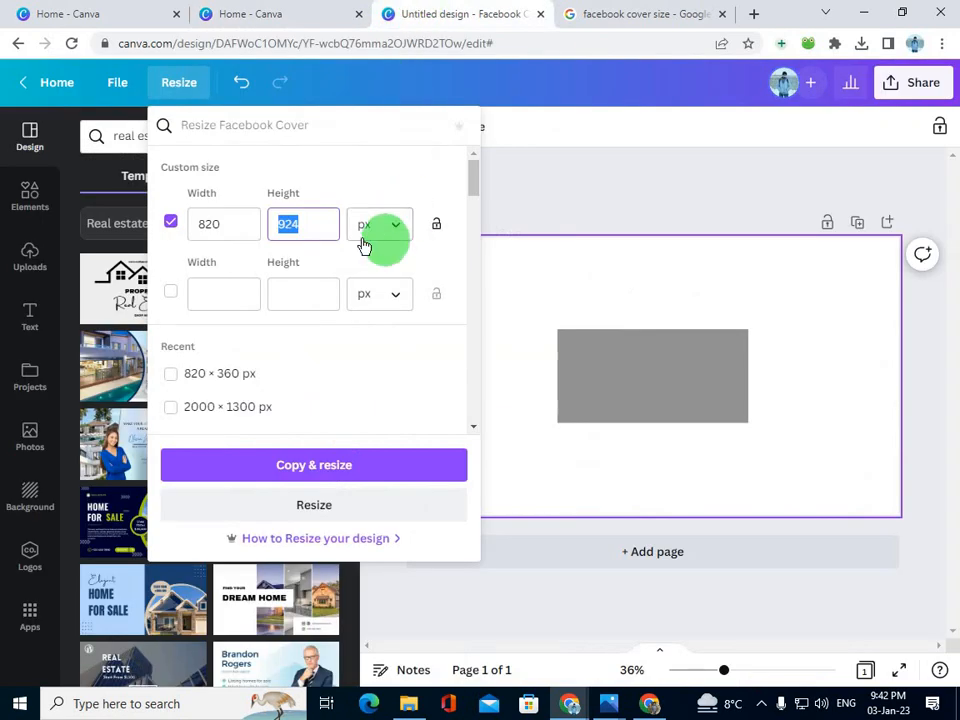
{"action": "type", "text": "360"}
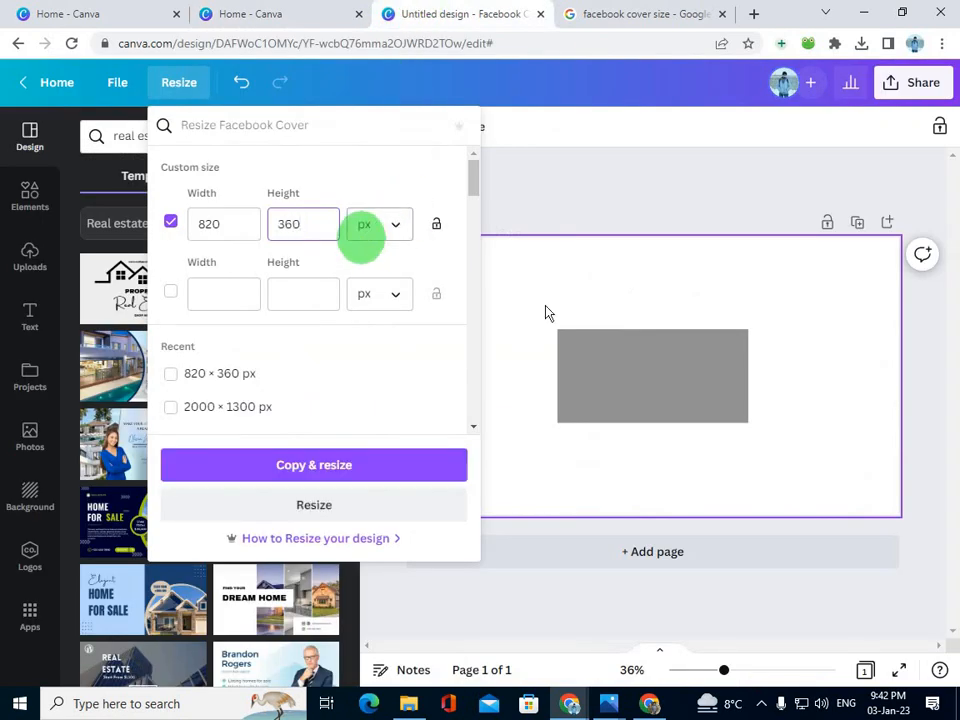
{"action": "left_click", "coordinate": [315, 465]}
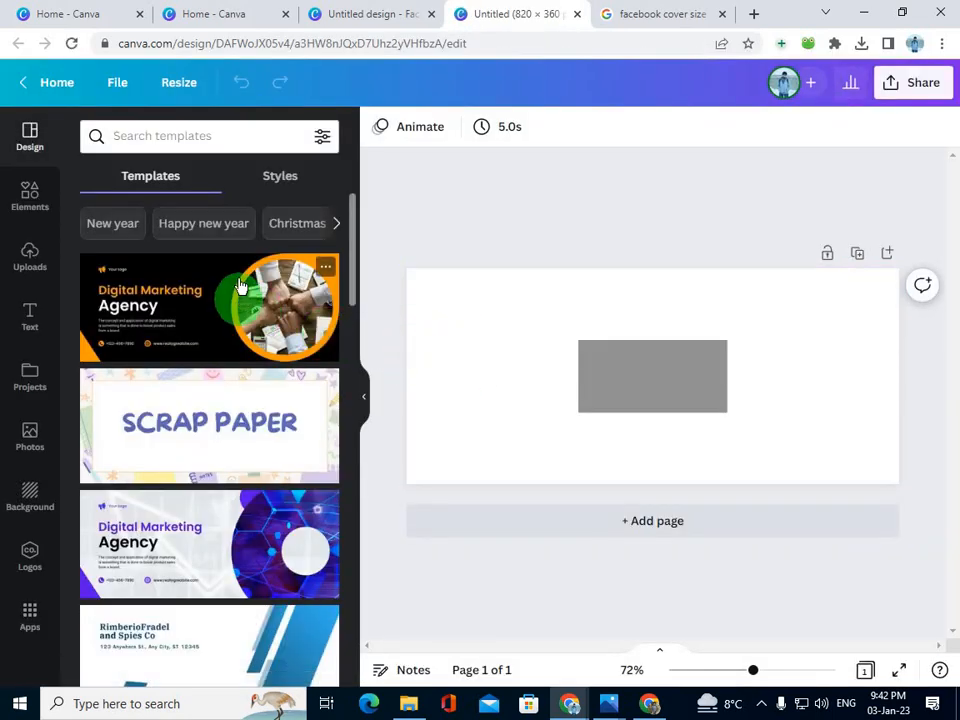
- Enlarge the gray rectangle in the resized copy to about the 640 × 312 px safe zone and centre it on the page
{"action": "left_click", "coordinate": [585, 381]}
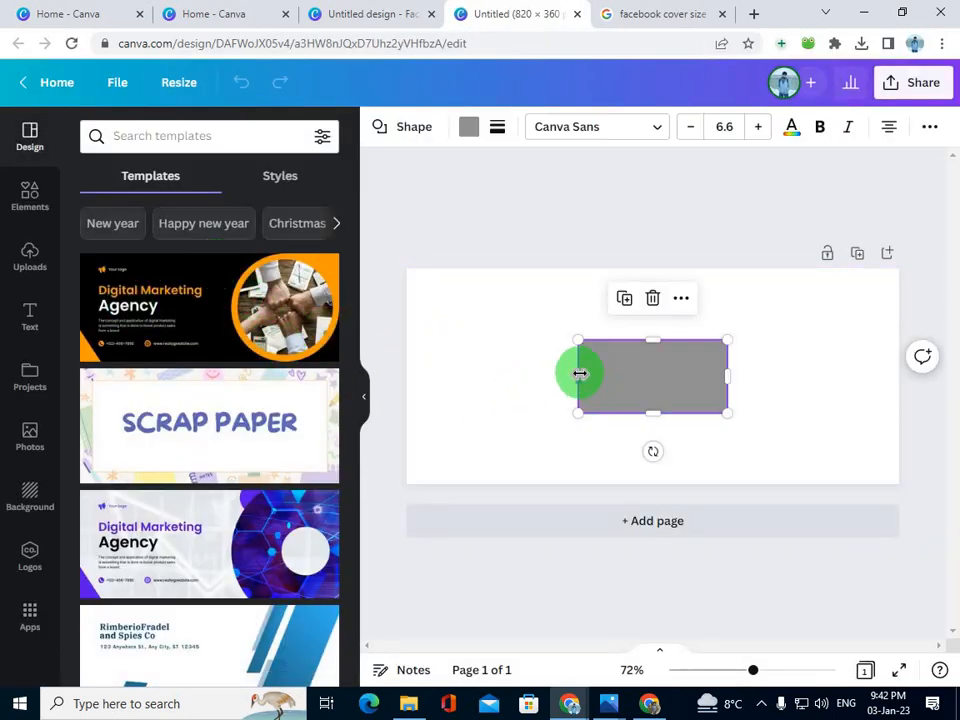
{"action": "left_click_drag", "start_coordinate": [579, 373], "coordinate": [428, 368]}
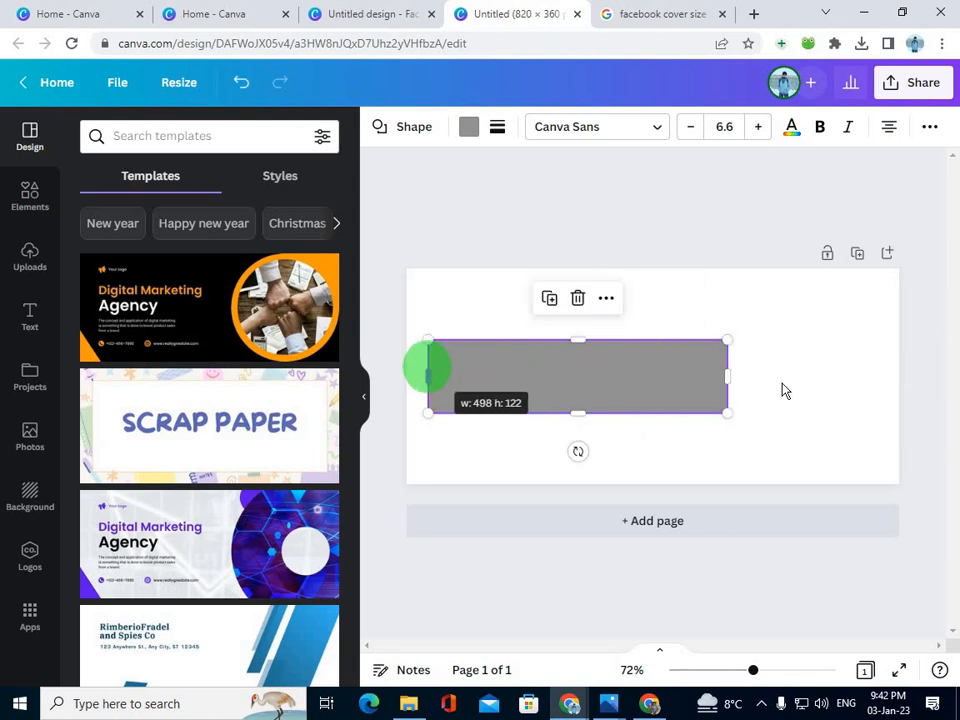
{"action": "left_click_drag", "start_coordinate": [732, 370], "coordinate": [814, 373]}
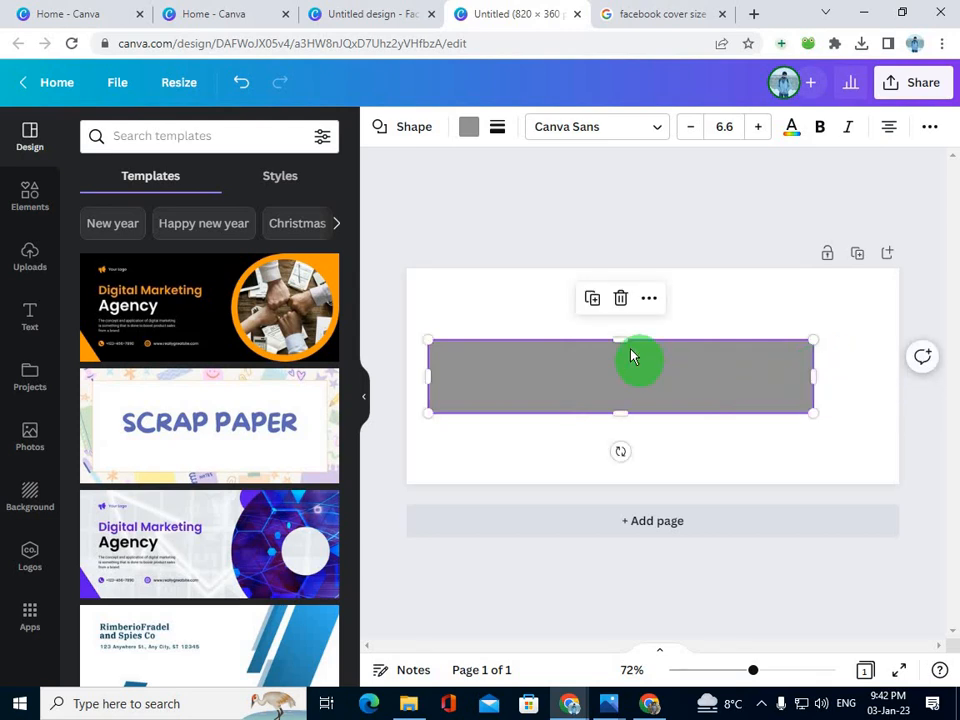
{"action": "left_click_drag", "start_coordinate": [628, 343], "coordinate": [624, 300]}
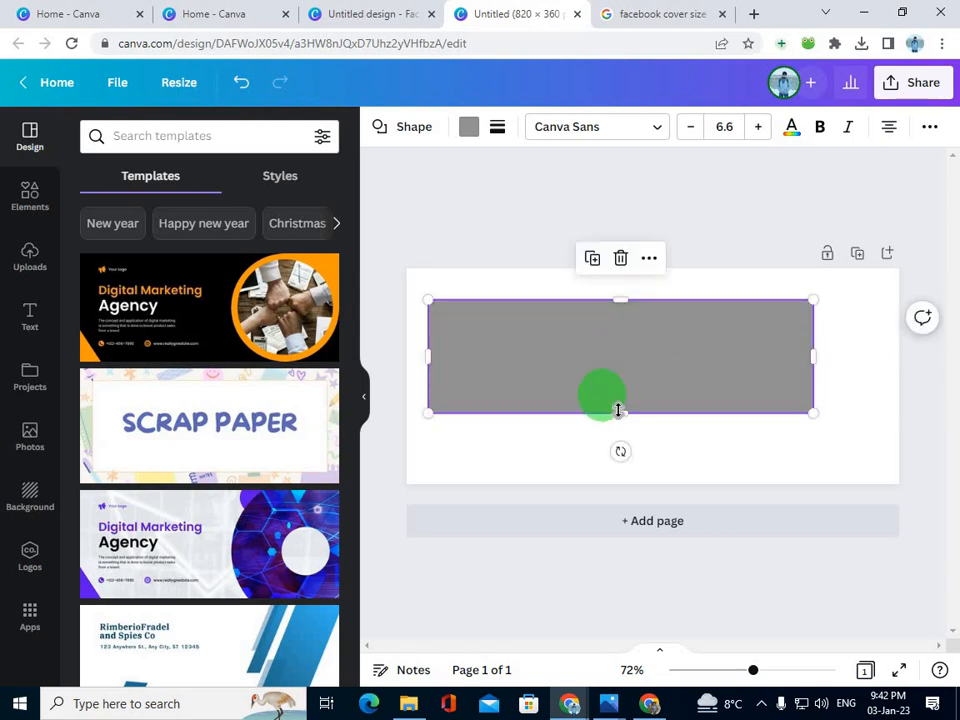
{"action": "left_click_drag", "start_coordinate": [621, 410], "coordinate": [634, 477]}
{"action": "left_click_drag", "start_coordinate": [624, 291], "coordinate": [648, 342]}
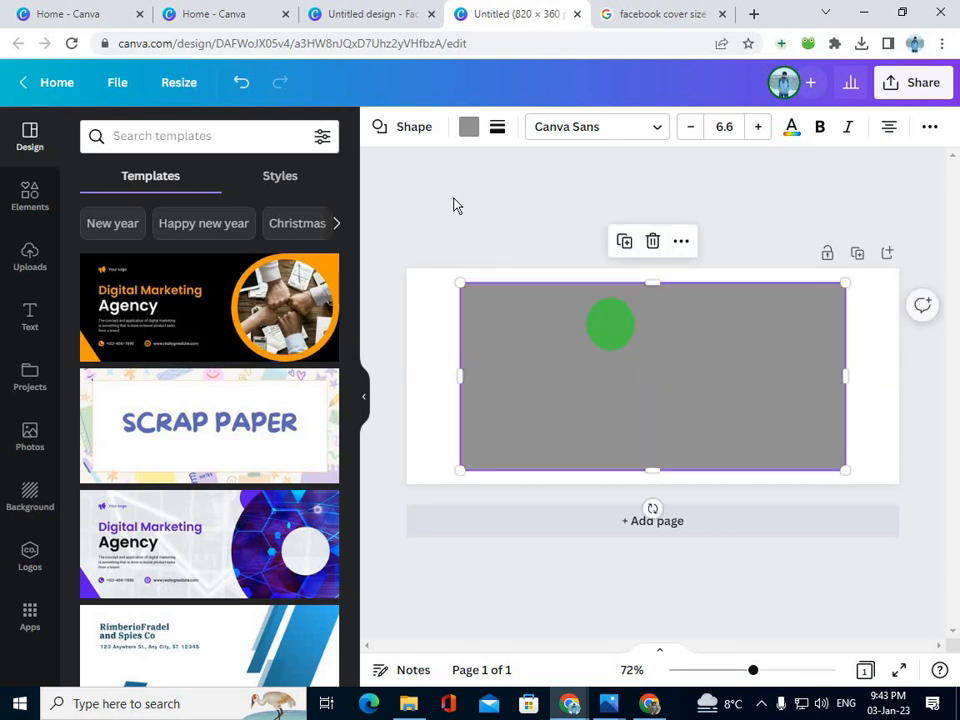
- Give the safe zone rectangle a solid border with weight 4 and a white fill
{"action": "left_click", "coordinate": [498, 128]}
{"action": "left_click", "coordinate": [506, 236]}
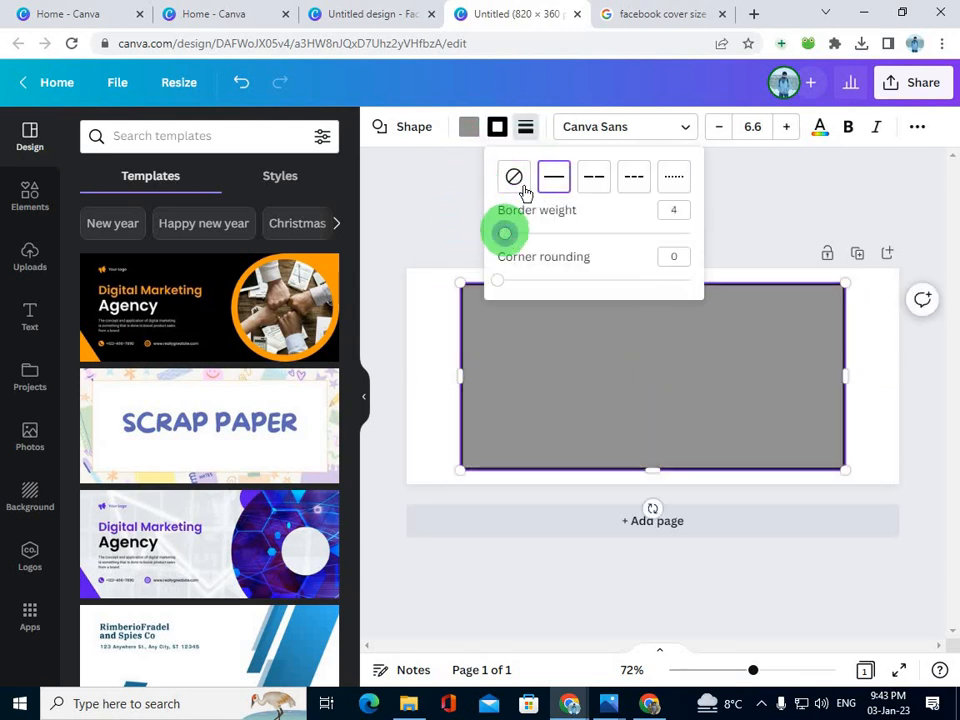
{"action": "left_click", "coordinate": [469, 126]}
{"action": "left_click", "coordinate": [282, 215]}
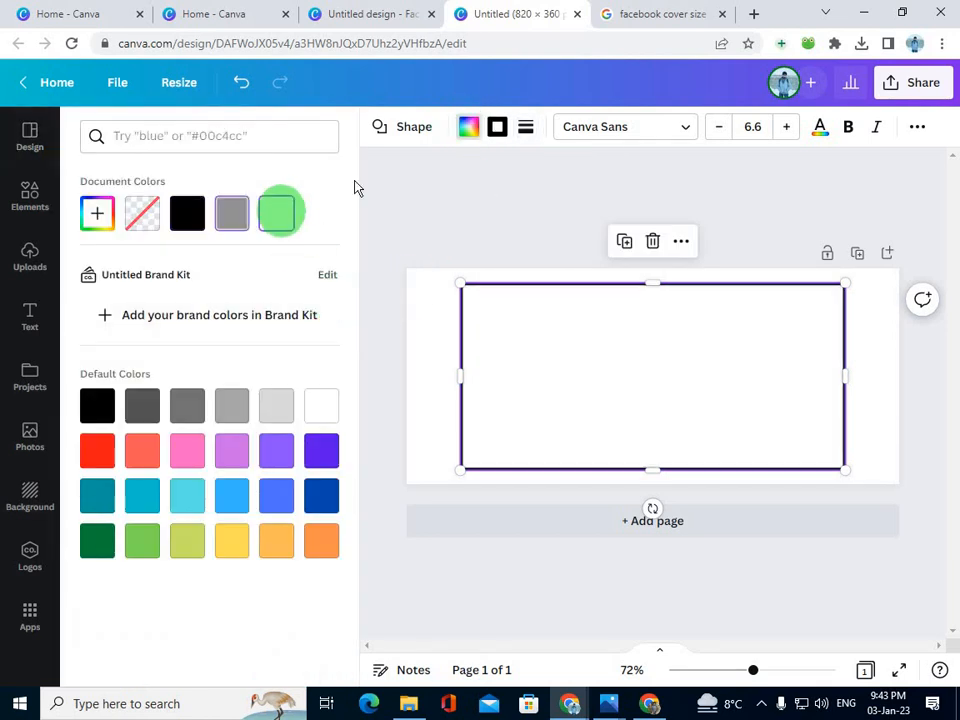
- Browse the design templates and apply the white and purple Digital Marketing Agency template to the page
{"action": "left_click", "coordinate": [30, 140]}
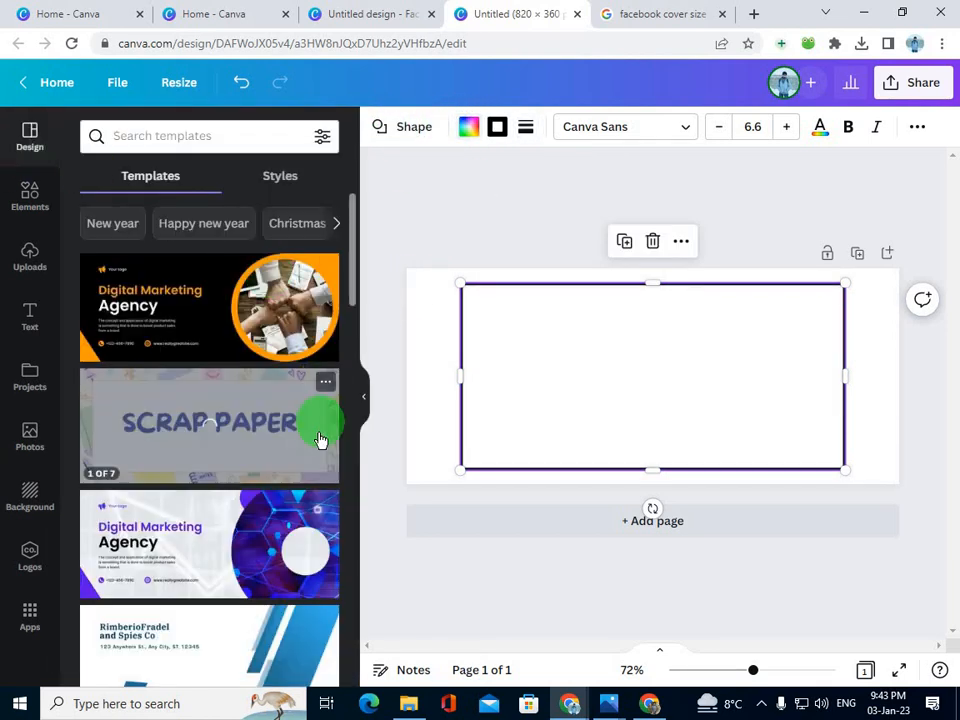
{"action": "scroll", "coordinate": [320, 440], "scroll_direction": "down", "scroll_amount": 3}
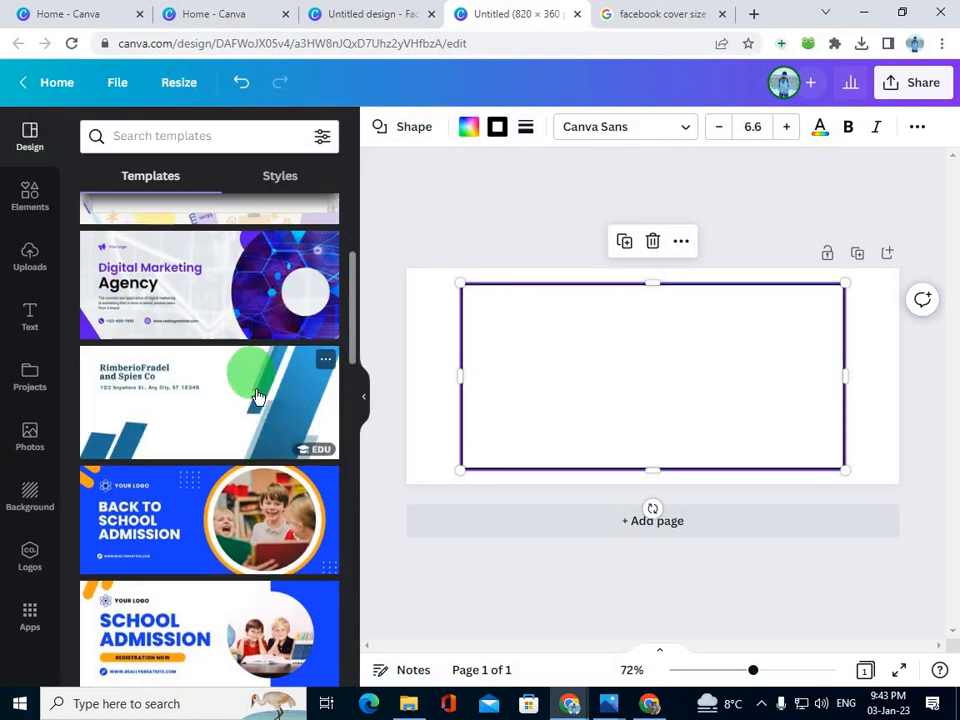
{"action": "scroll", "coordinate": [257, 397], "scroll_direction": "down", "scroll_amount": 4}
{"action": "scroll", "coordinate": [257, 397], "scroll_direction": "up", "scroll_amount": 3}
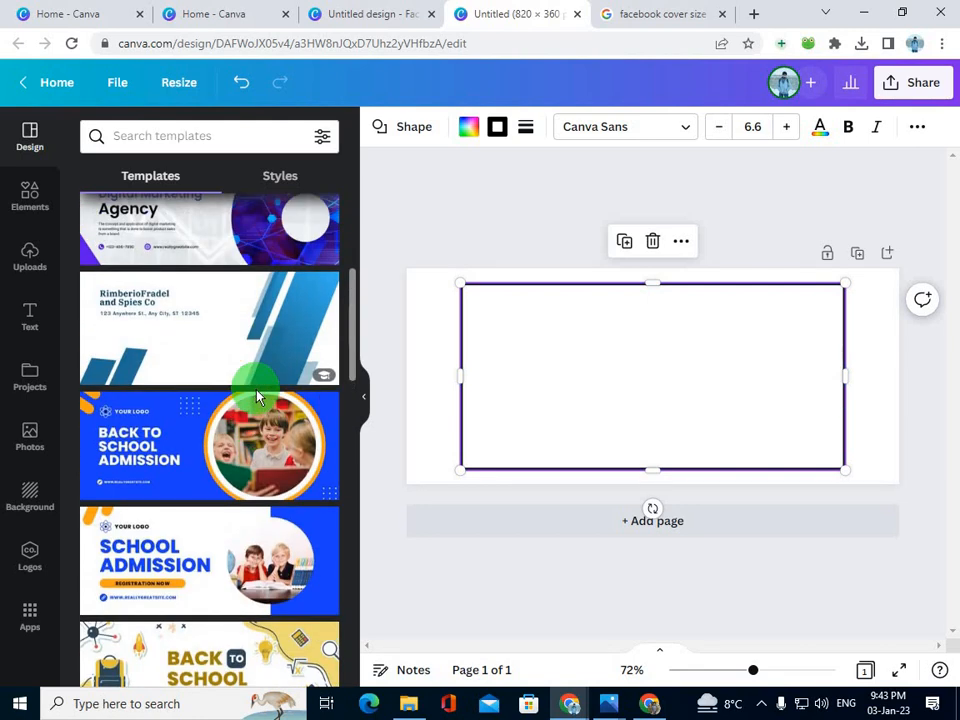
{"action": "scroll", "coordinate": [257, 397], "scroll_direction": "up", "scroll_amount": 1}
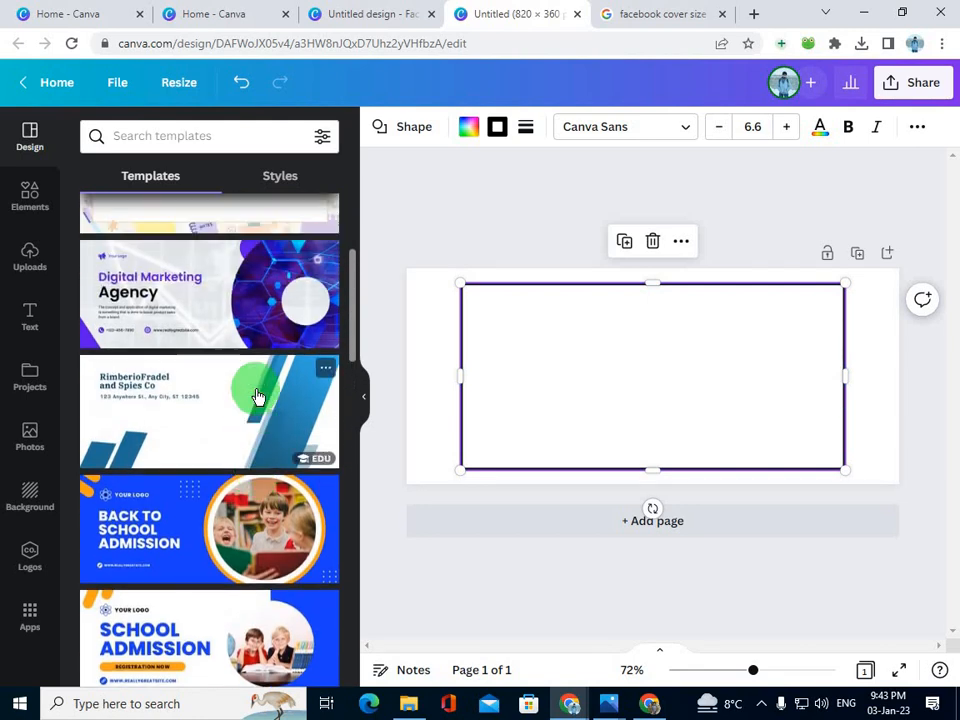
{"action": "left_click", "coordinate": [193, 318]}
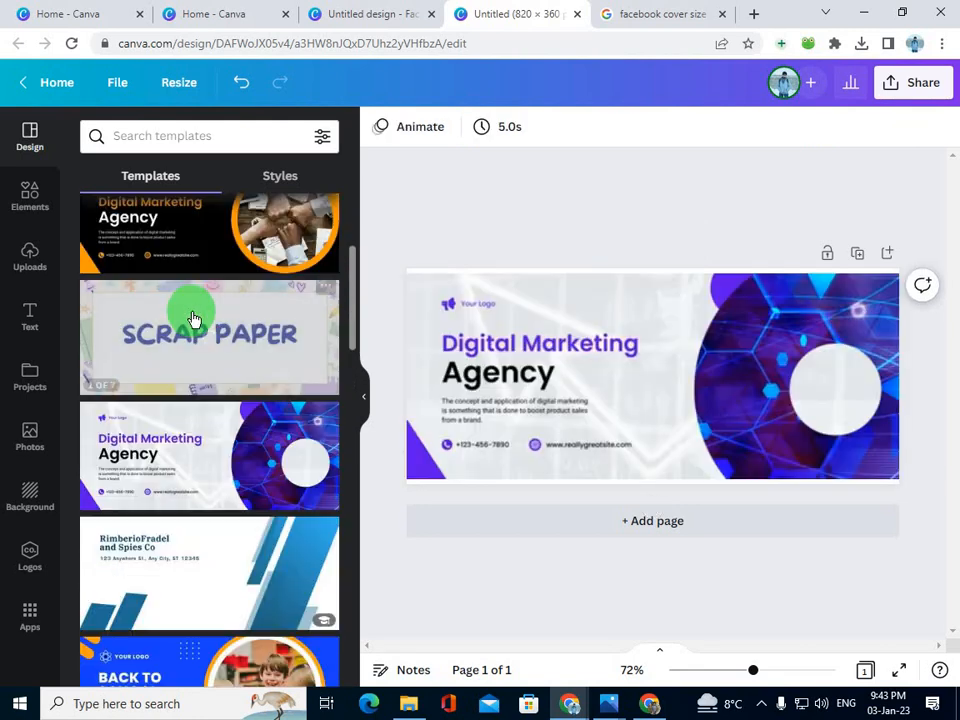
{"action": "left_click", "coordinate": [647, 410]}
{"action": "left_click", "coordinate": [396, 328]}
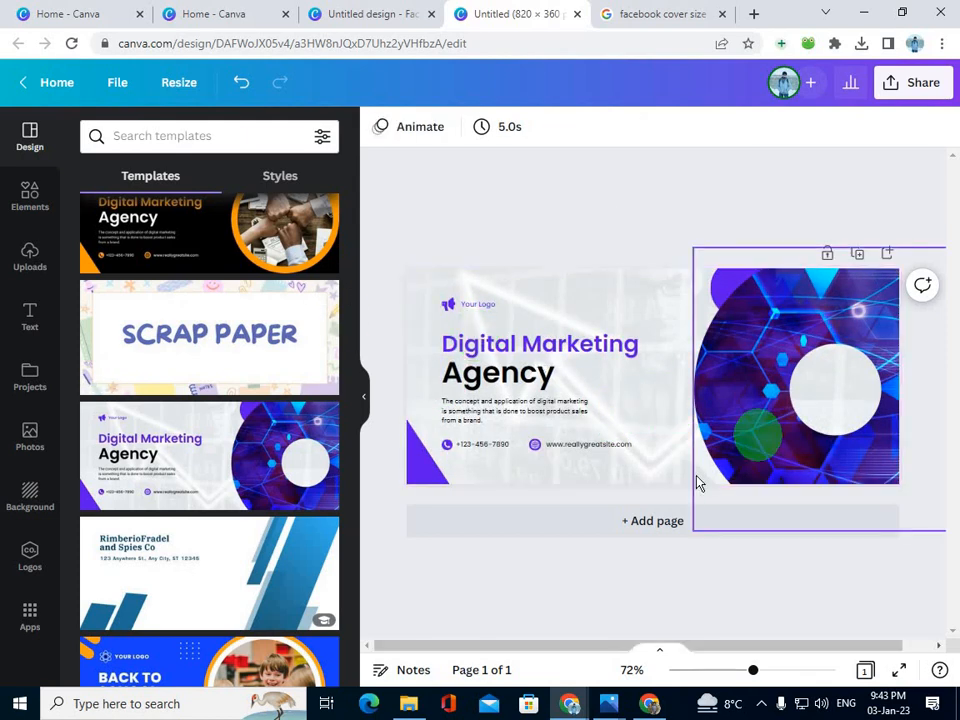
{"action": "left_click", "coordinate": [655, 521]}
{"action": "right_click", "coordinate": [585, 372]}
{"action": "left_click", "coordinate": [566, 288]}
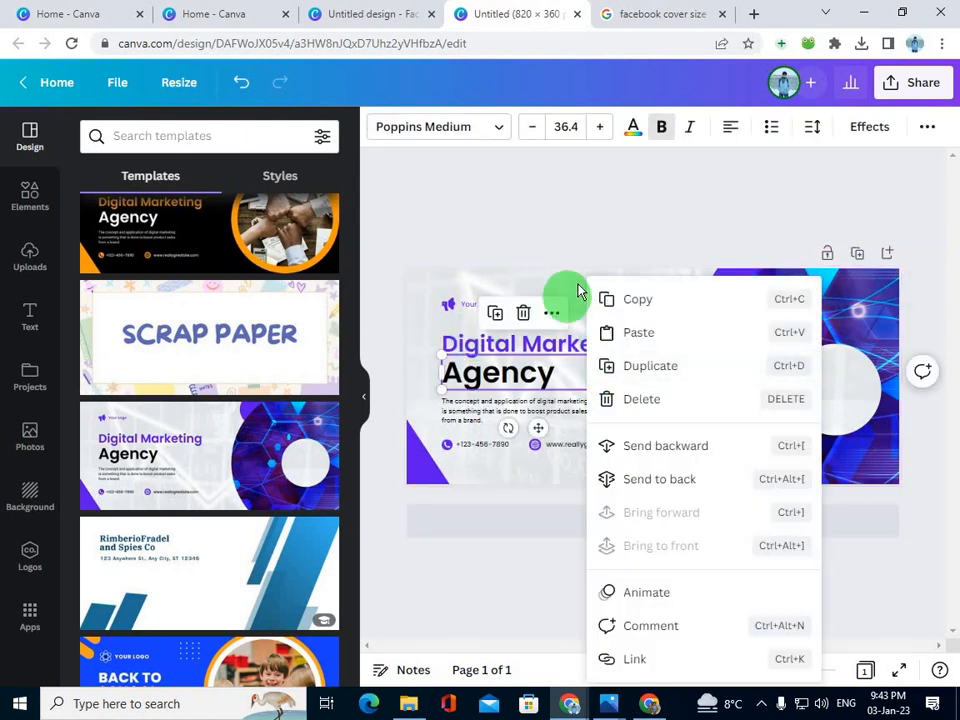
{"action": "left_click", "coordinate": [446, 261]}
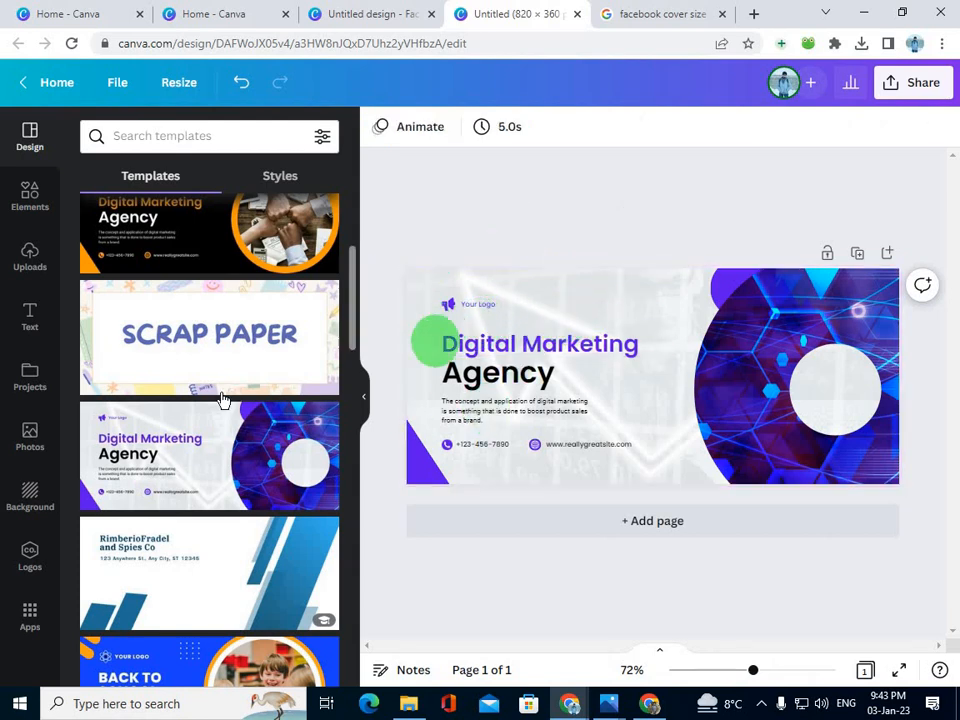
{"action": "right_click", "coordinate": [645, 407]}
{"action": "left_click", "coordinate": [549, 231]}
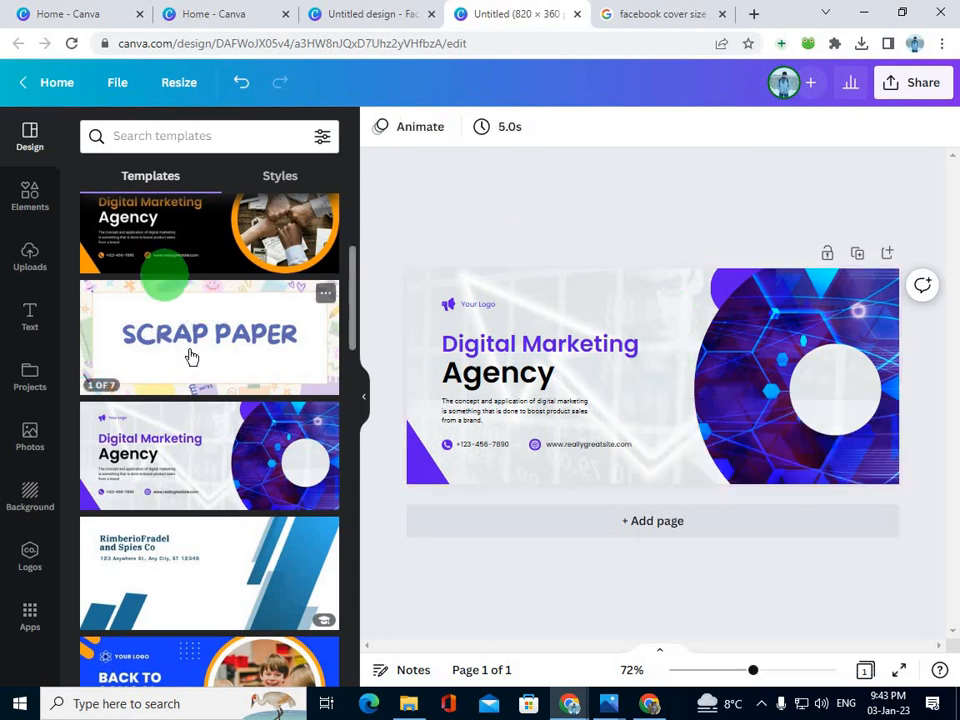
- Search the templates for real estate and look through the designs offered for the 820 × 360 px size
{"action": "scroll", "coordinate": [190, 360], "scroll_direction": "down", "scroll_amount": 10}
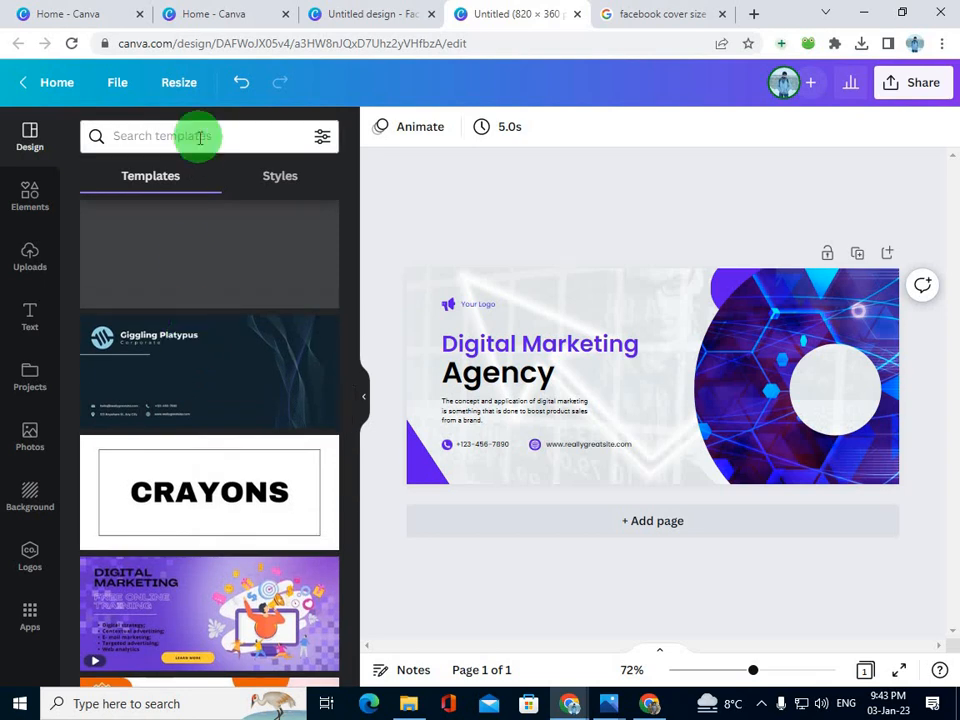
{"action": "left_click", "coordinate": [198, 137]}
{"action": "left_click", "coordinate": [201, 214]}
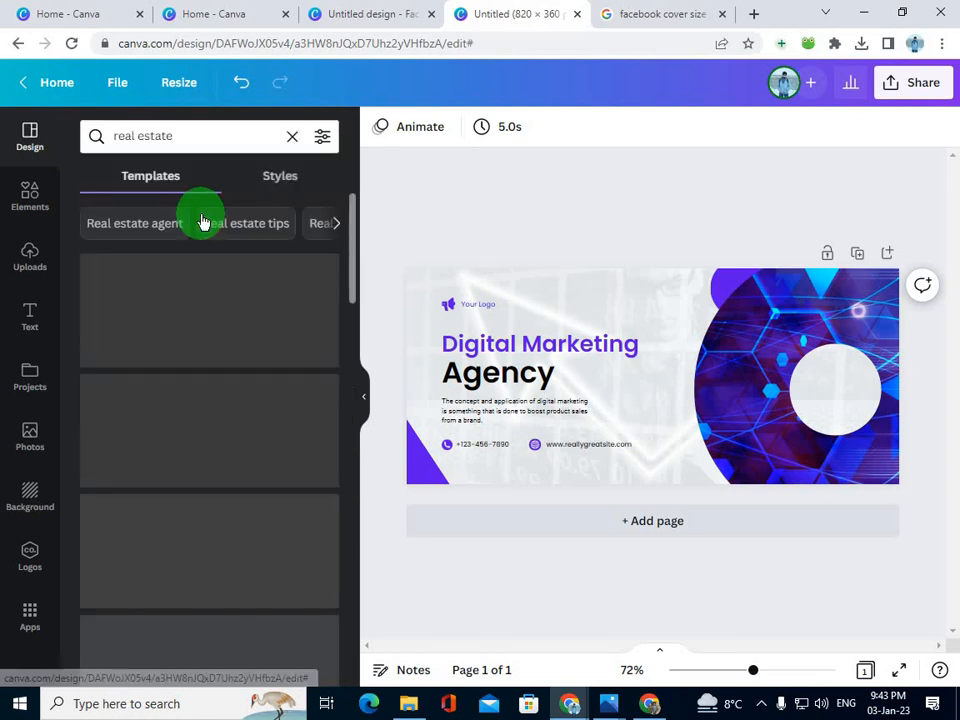
{"action": "scroll", "coordinate": [201, 306], "scroll_direction": "down", "scroll_amount": 2}
{"action": "scroll", "coordinate": [201, 306], "scroll_direction": "down", "scroll_amount": 1}
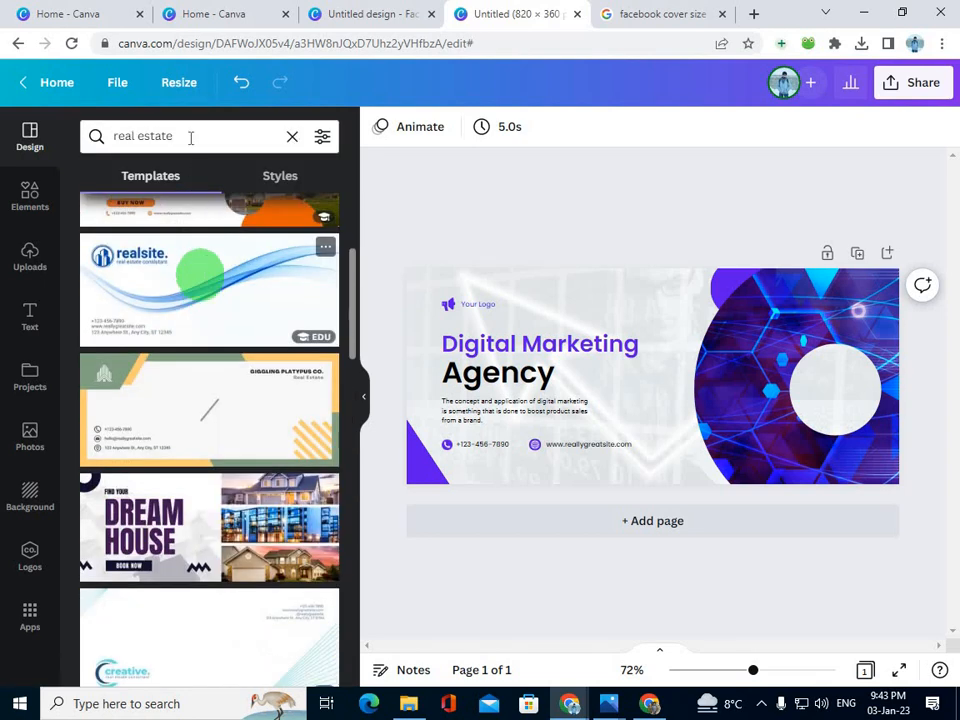
- Search the templates for shoes, look over the designs, and clear the search
{"action": "left_click_drag", "start_coordinate": [191, 137], "coordinate": [80, 137]}
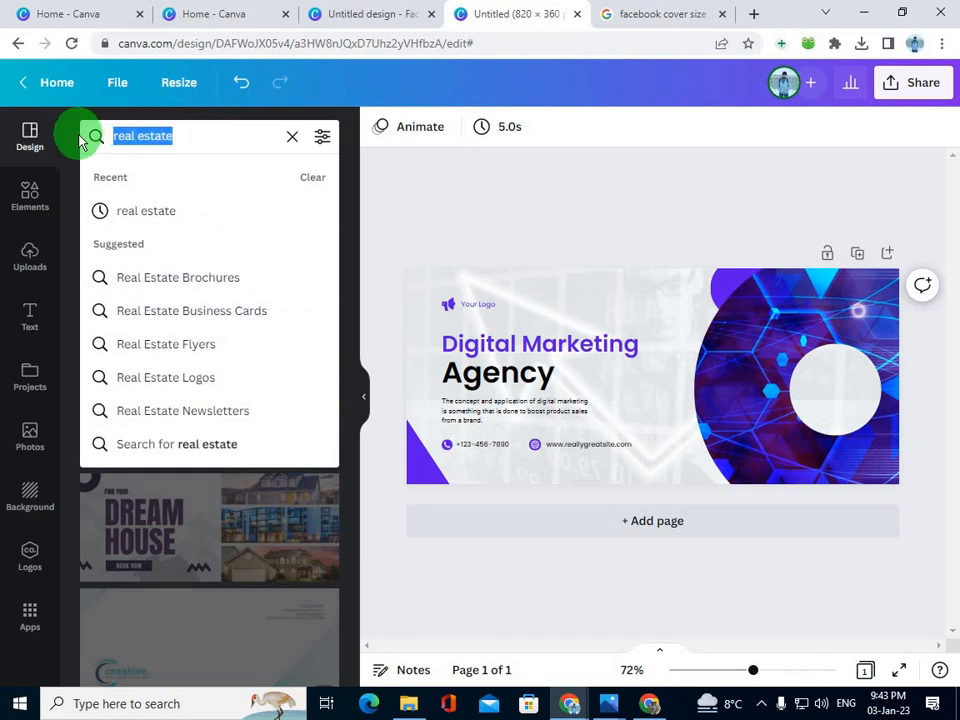
{"action": "type", "text": "shoes"}
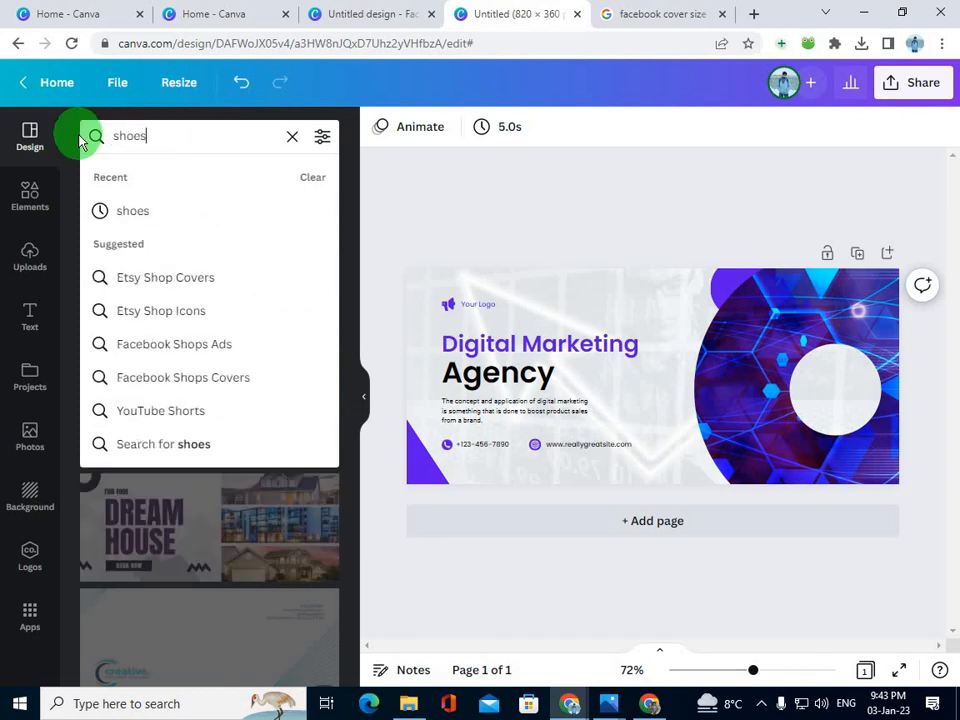
{"action": "key", "text": "Return"}
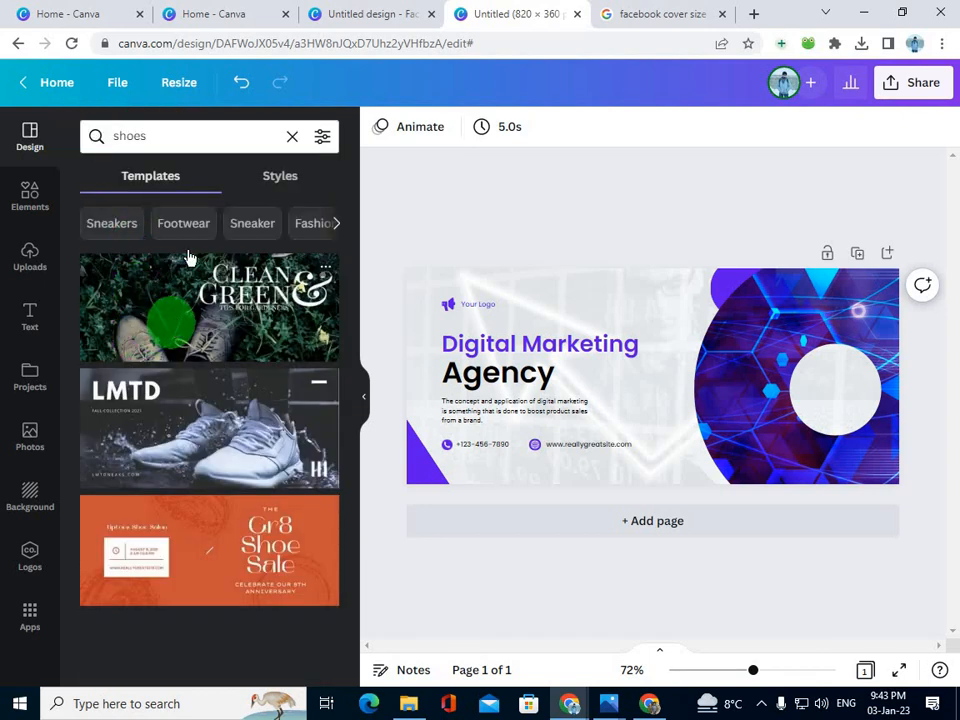
{"action": "left_click", "coordinate": [292, 138]}
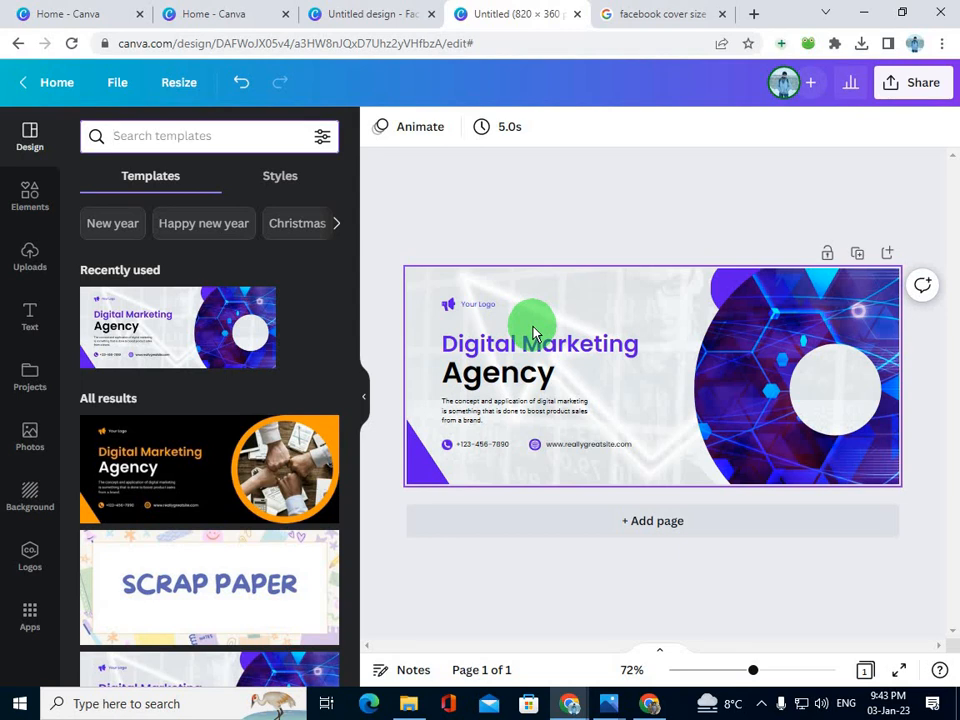
- Review the custom size options for resizing the design and close them without changing the size
{"action": "left_click", "coordinate": [529, 174]}
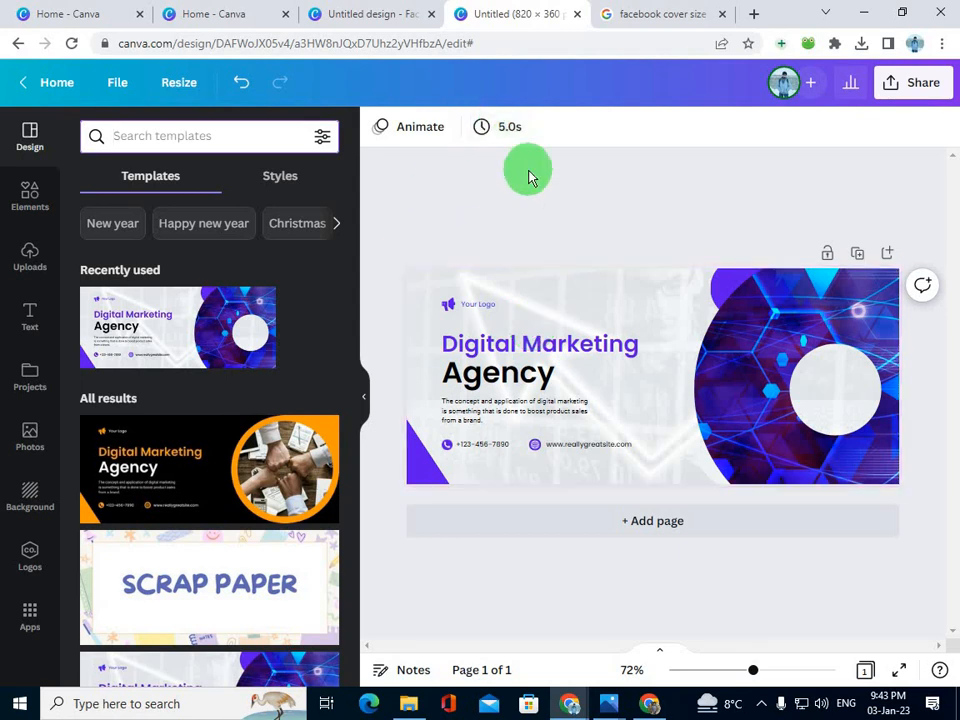
{"action": "left_click", "coordinate": [167, 84]}
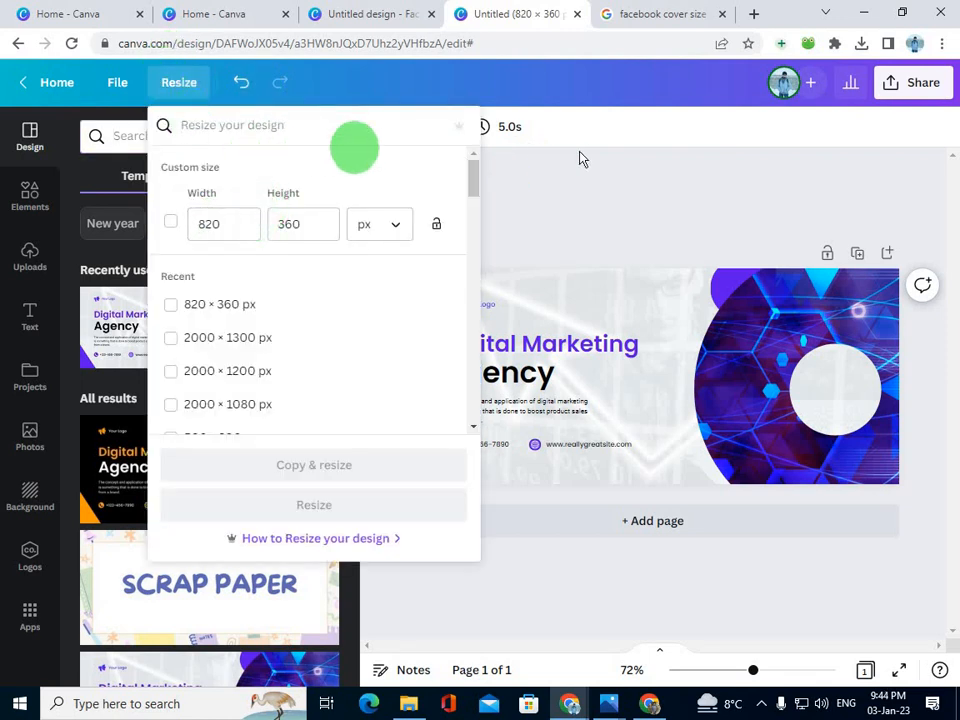
{"action": "left_click", "coordinate": [611, 193]}
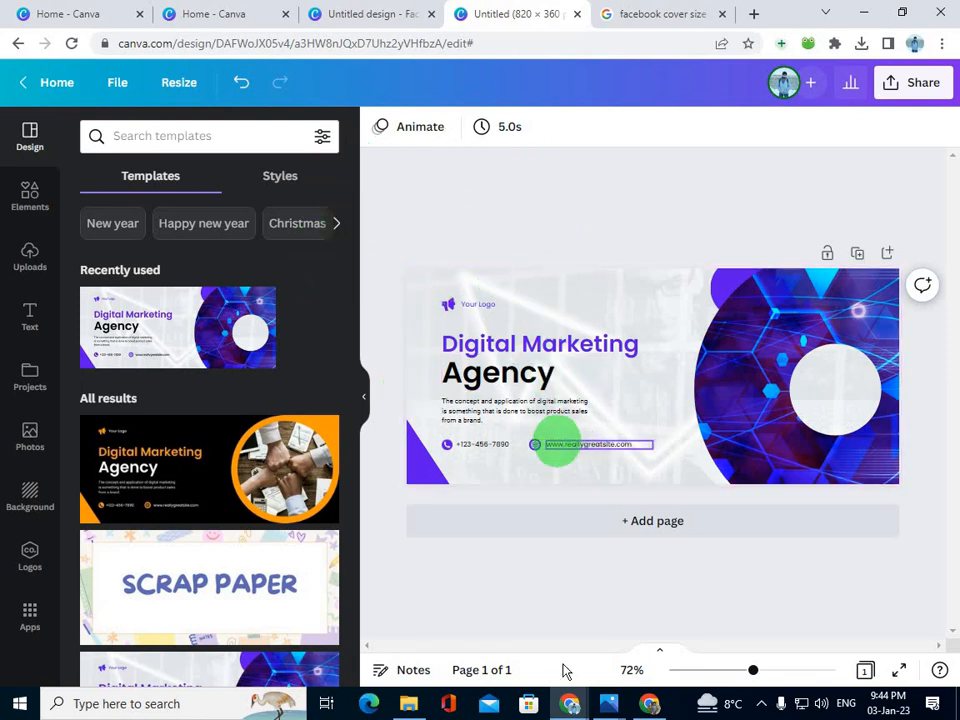
- Switch to the Photos app to view the Digital Marketing Course (1).png cover image
{"action": "mouse_move", "coordinate": [609, 703]}
{"action": "left_click", "coordinate": [615, 605]}
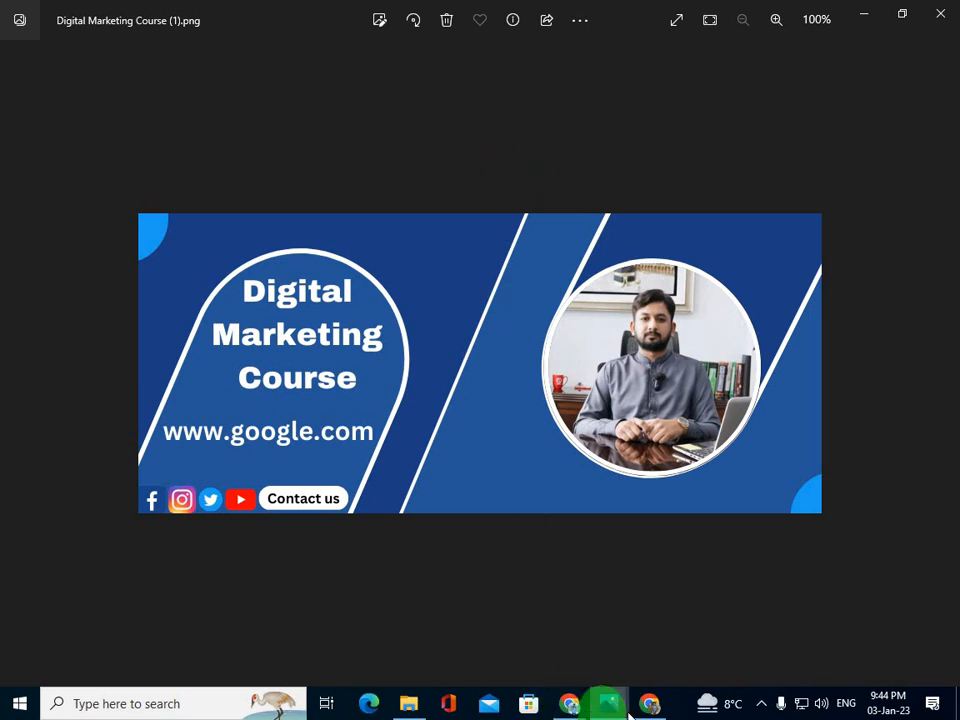
- View the Digital Marketing Course.png version of the cover in Photos, and switch back to Canva in Chrome
{"action": "mouse_move", "coordinate": [605, 710]}
{"action": "left_click", "coordinate": [493, 628]}
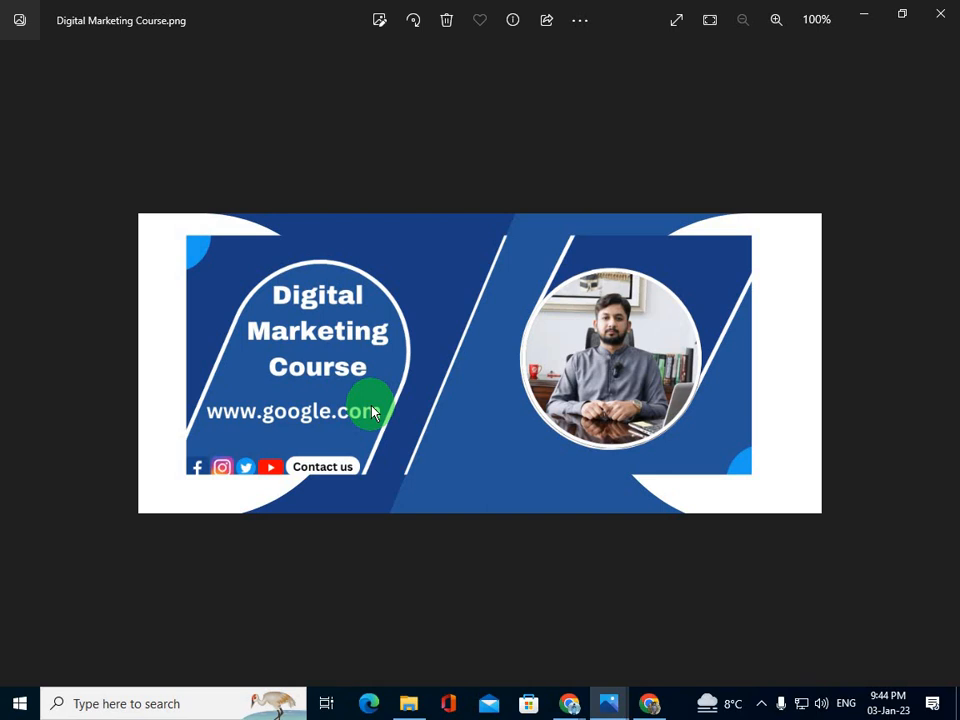
{"action": "left_click", "coordinate": [860, 15]}
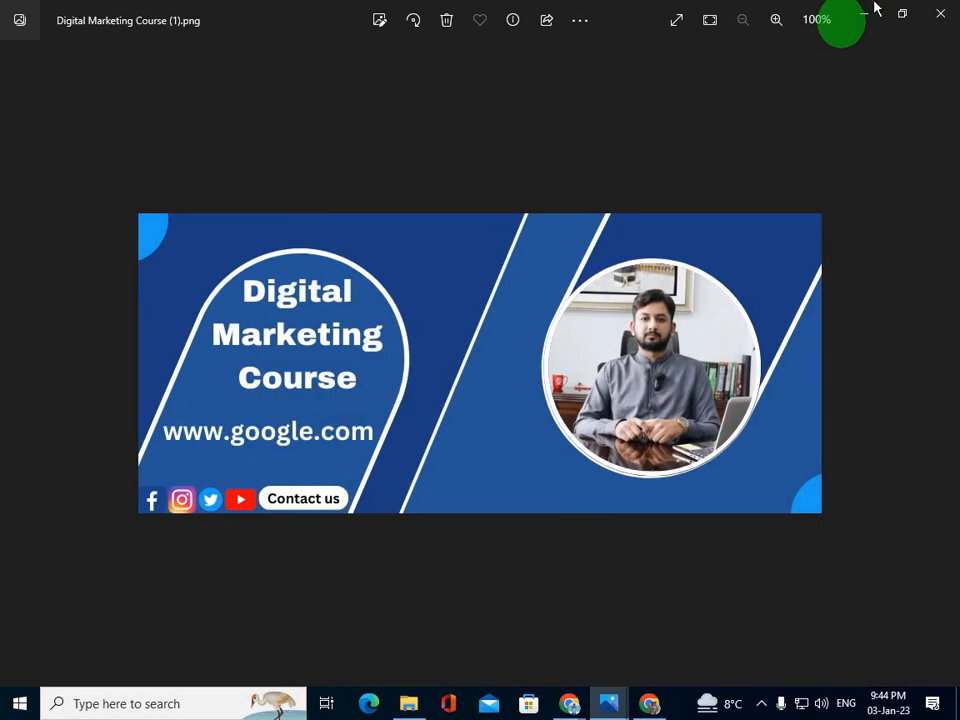
{"action": "left_click", "coordinate": [876, 9]}
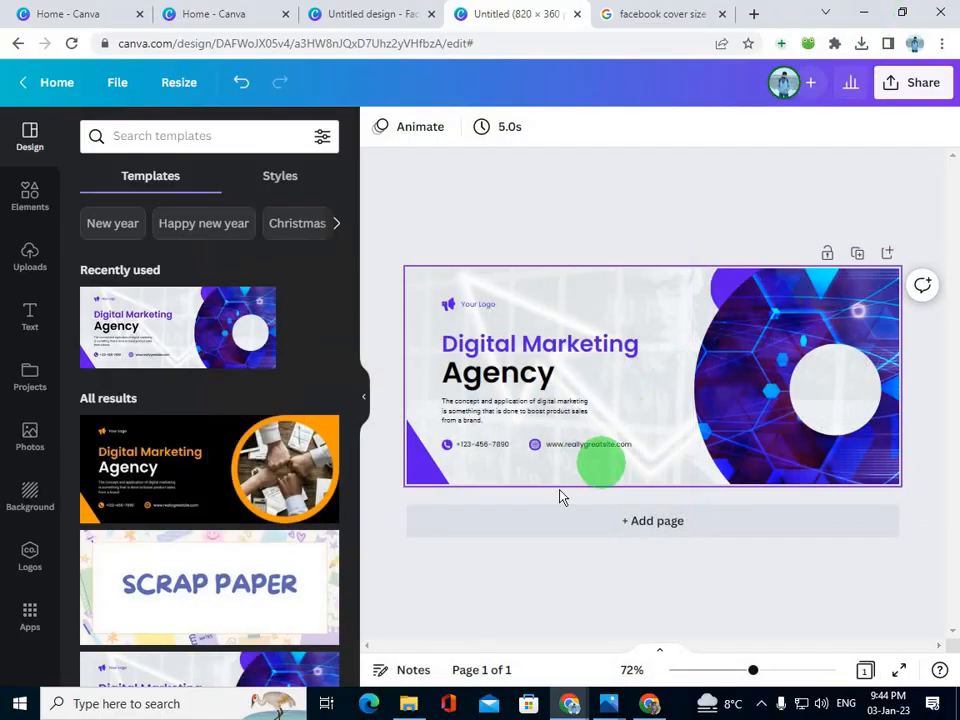
- Return to the Canva home page, create a new blank Facebook Cover design, and close the leftover home page
{"action": "left_click", "coordinate": [52, 86]}
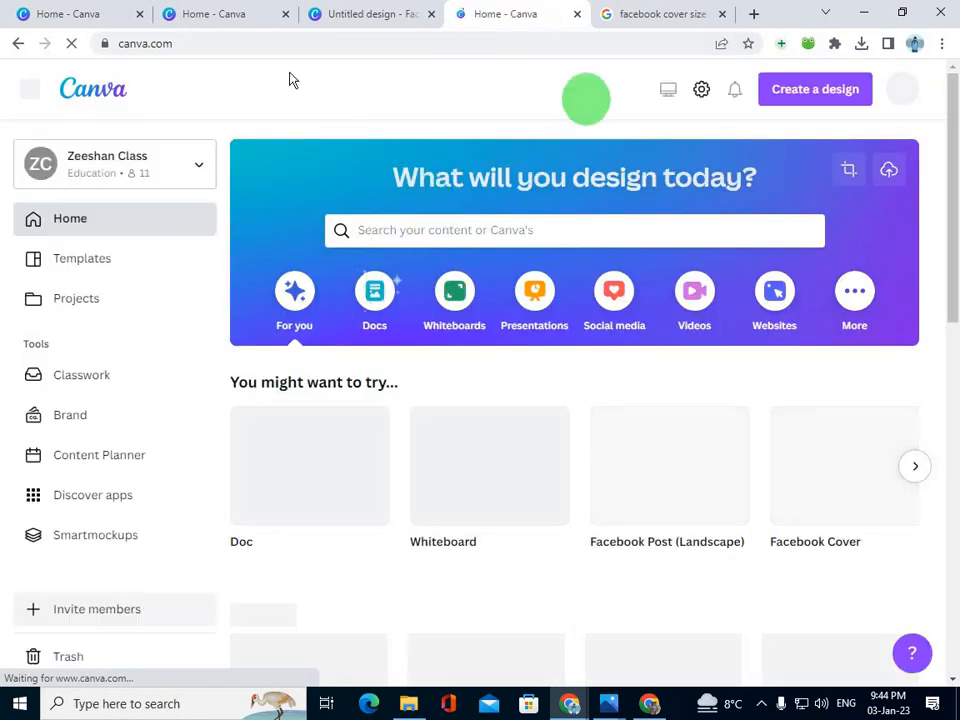
{"action": "mouse_move", "coordinate": [291, 73]}
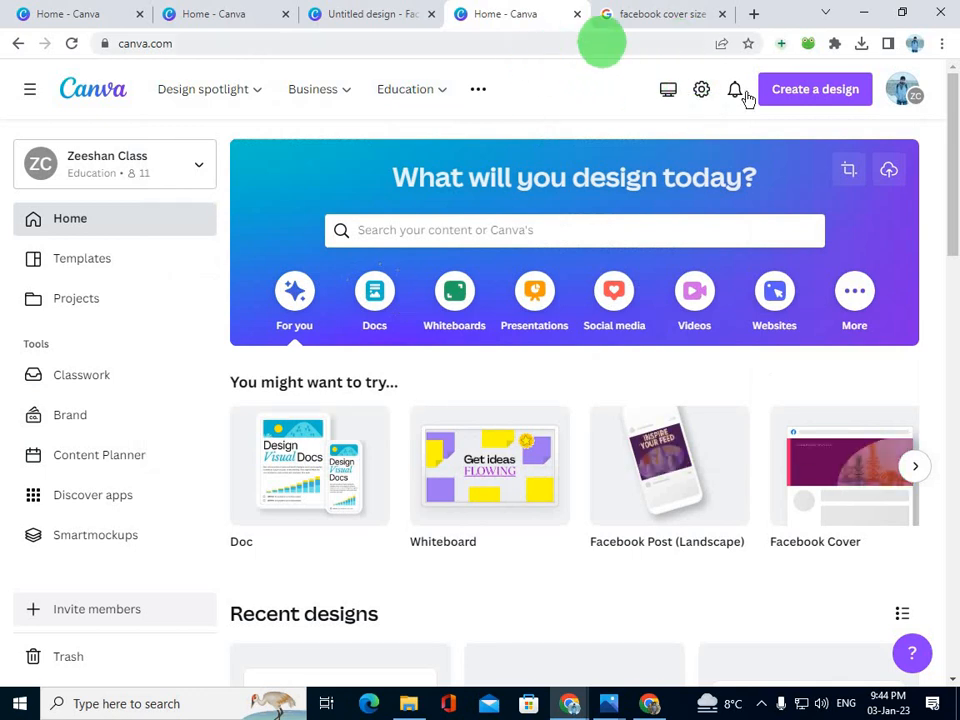
{"action": "left_click", "coordinate": [786, 95]}
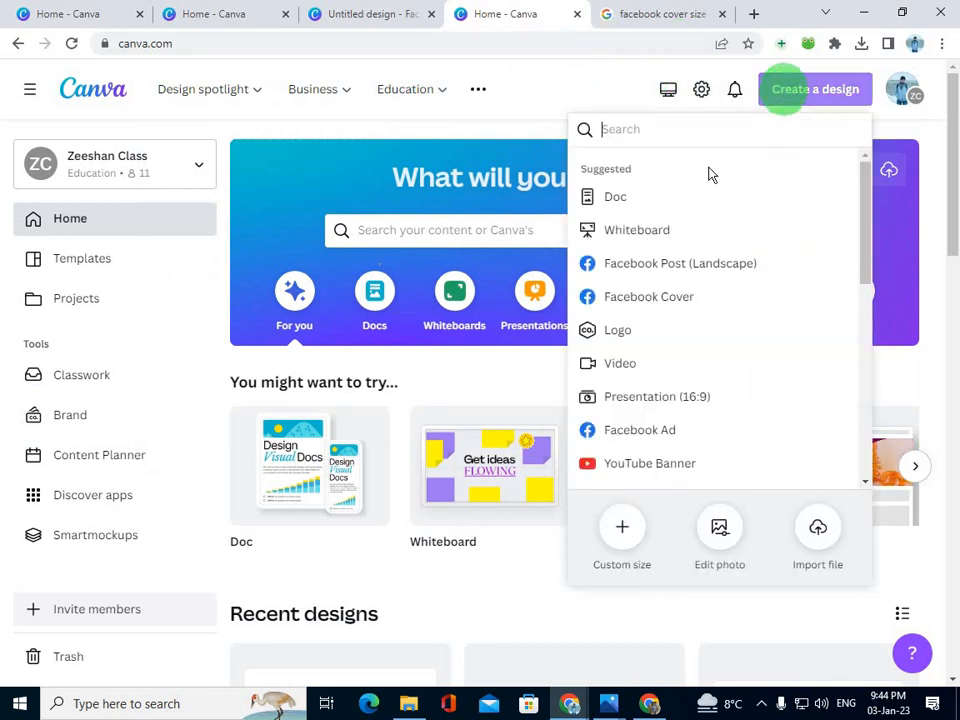
{"action": "left_click", "coordinate": [632, 296]}
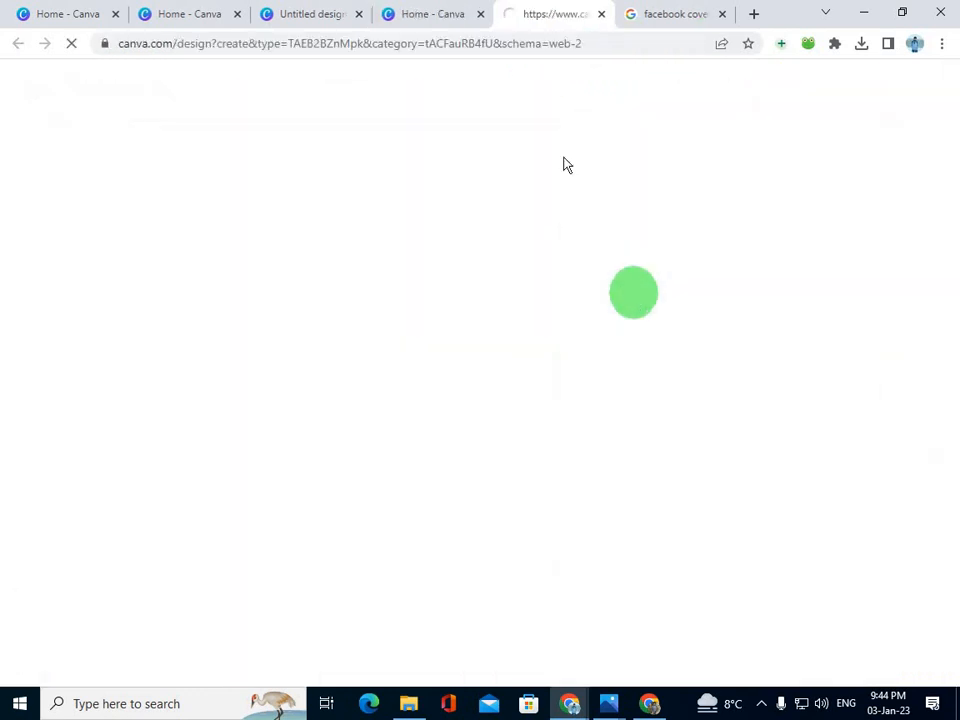
{"action": "left_click", "coordinate": [480, 14]}
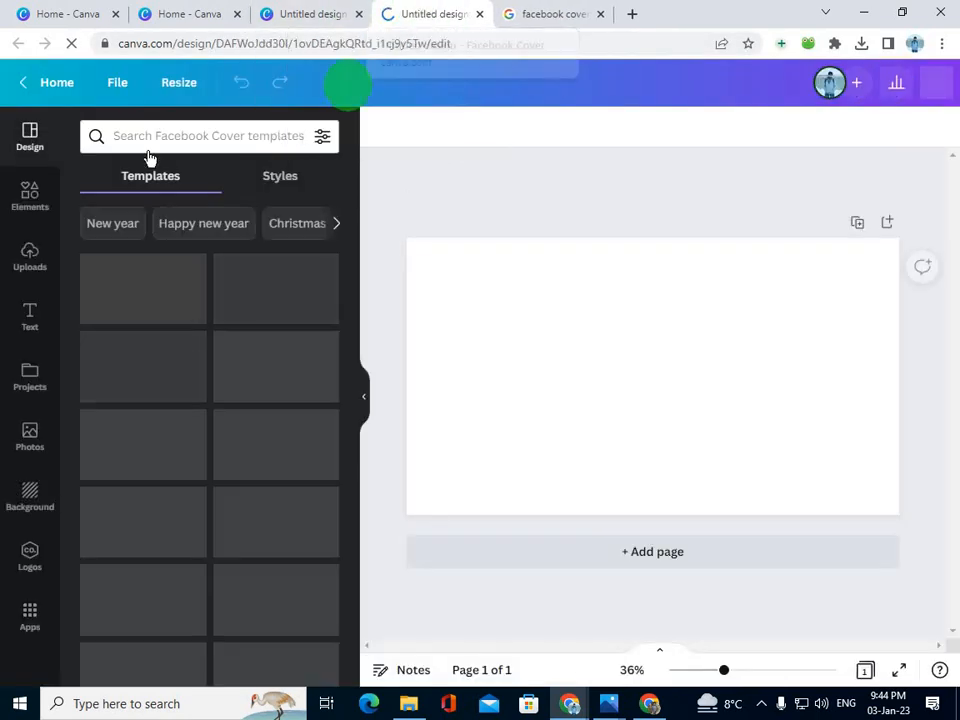
- Resize the new Facebook Cover design to a custom size of 820 × 360 px
{"action": "left_click", "coordinate": [179, 82]}
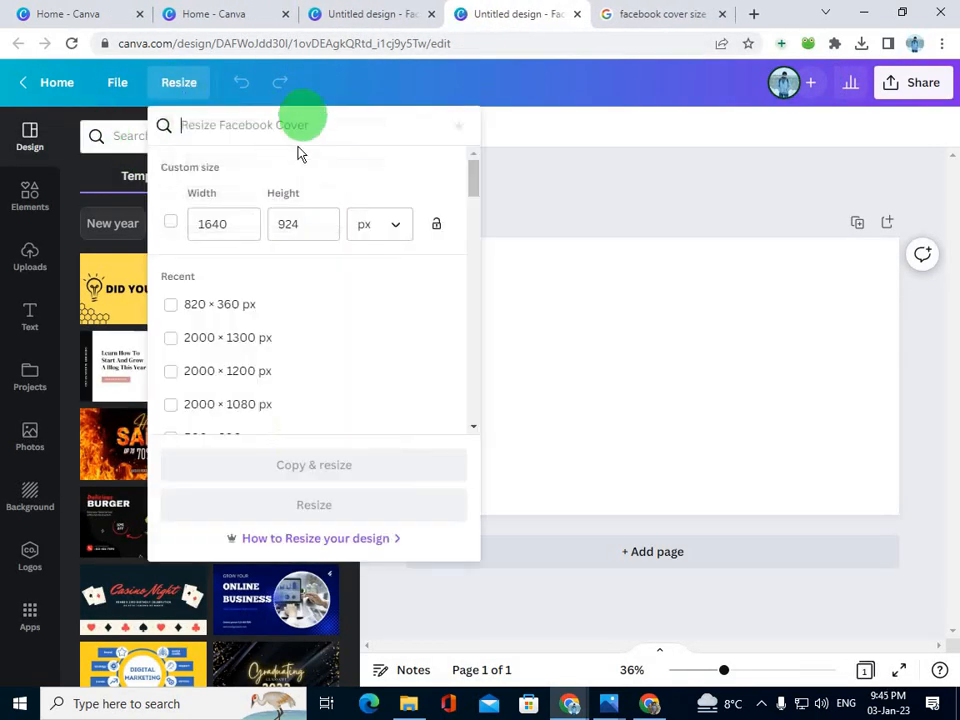
{"action": "left_click_drag", "start_coordinate": [230, 222], "coordinate": [137, 240]}
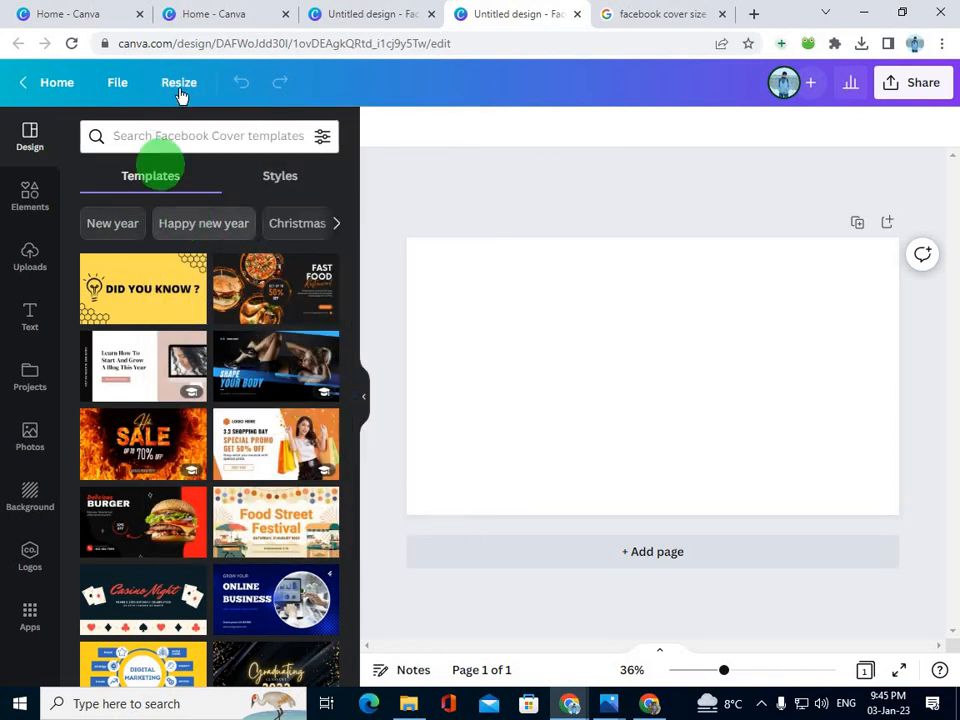
{"action": "left_click", "coordinate": [180, 88]}
{"action": "left_click_drag", "start_coordinate": [236, 223], "coordinate": [176, 231]}
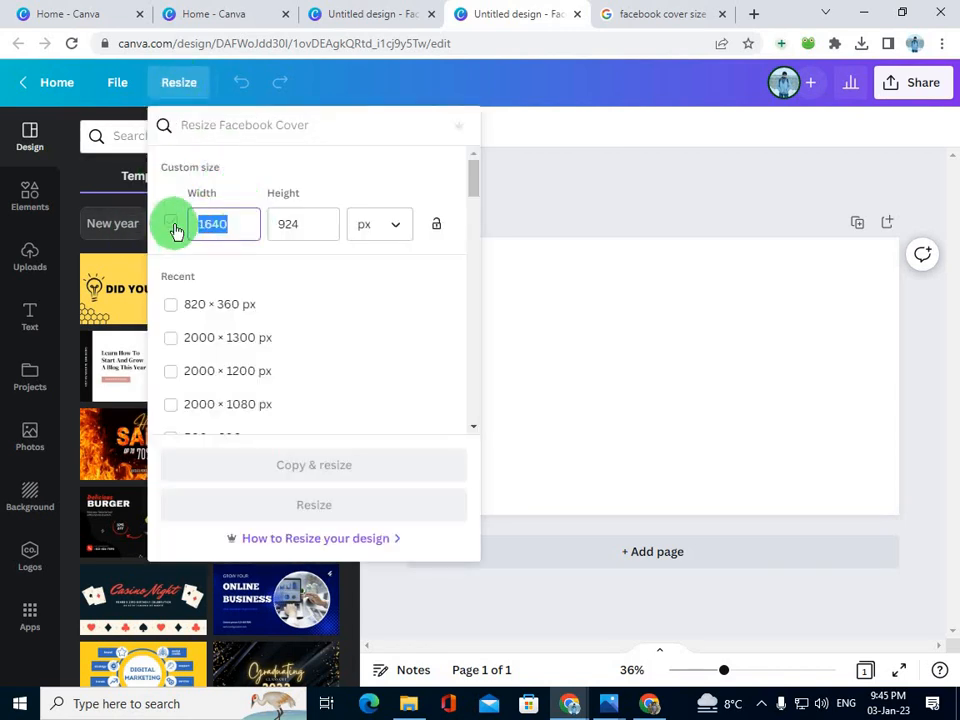
{"action": "type", "text": "820"}
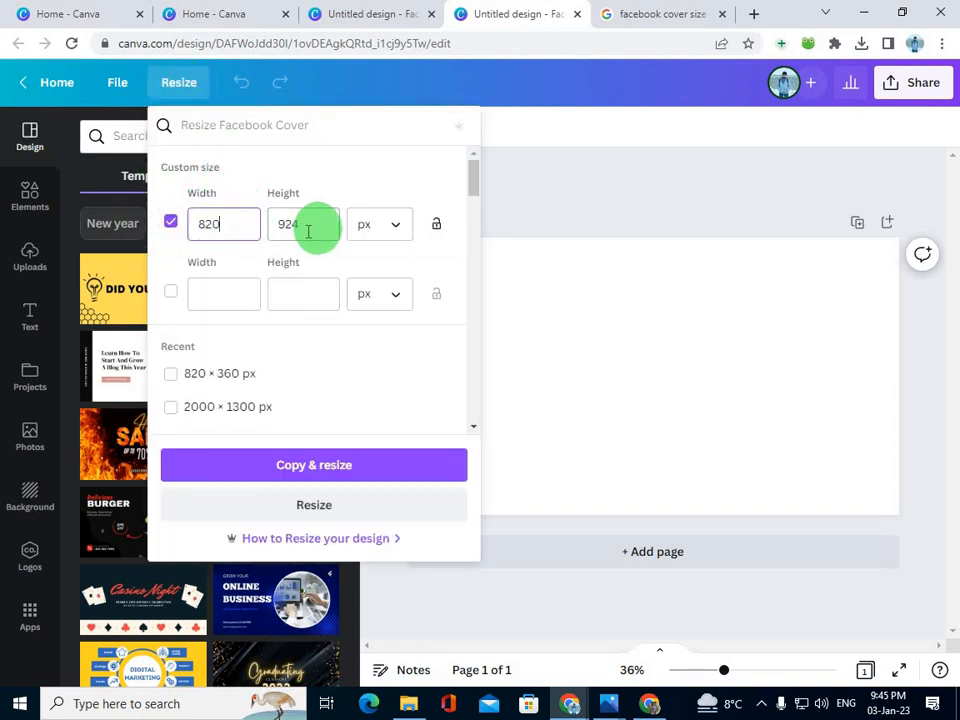
{"action": "left_click_drag", "start_coordinate": [306, 228], "coordinate": [268, 235]}
{"action": "type", "text": "360"}
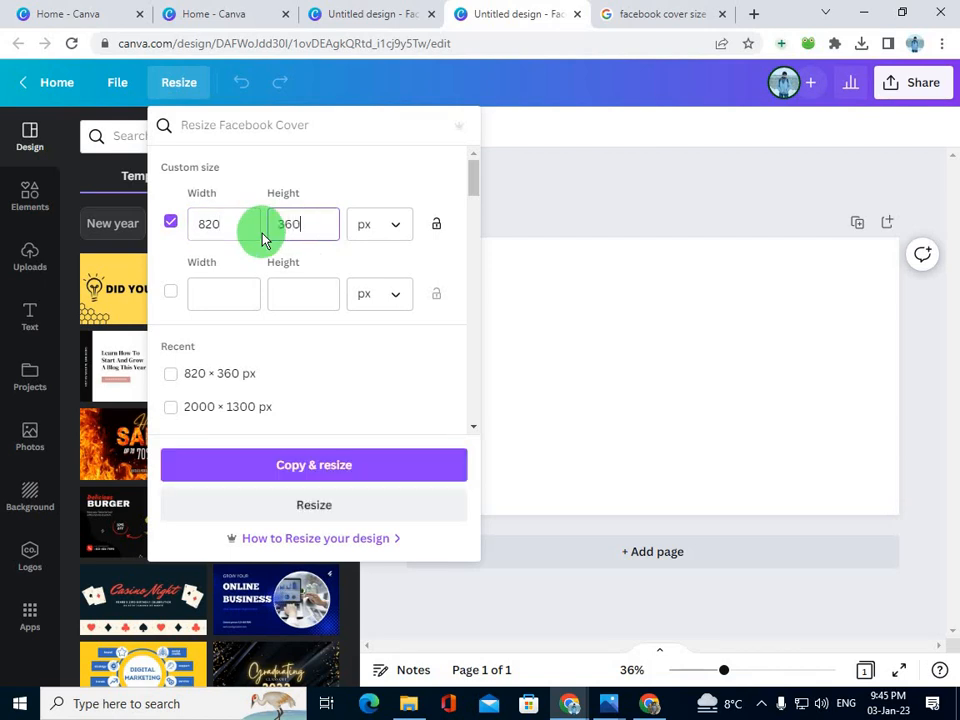
{"action": "left_click", "coordinate": [318, 506]}
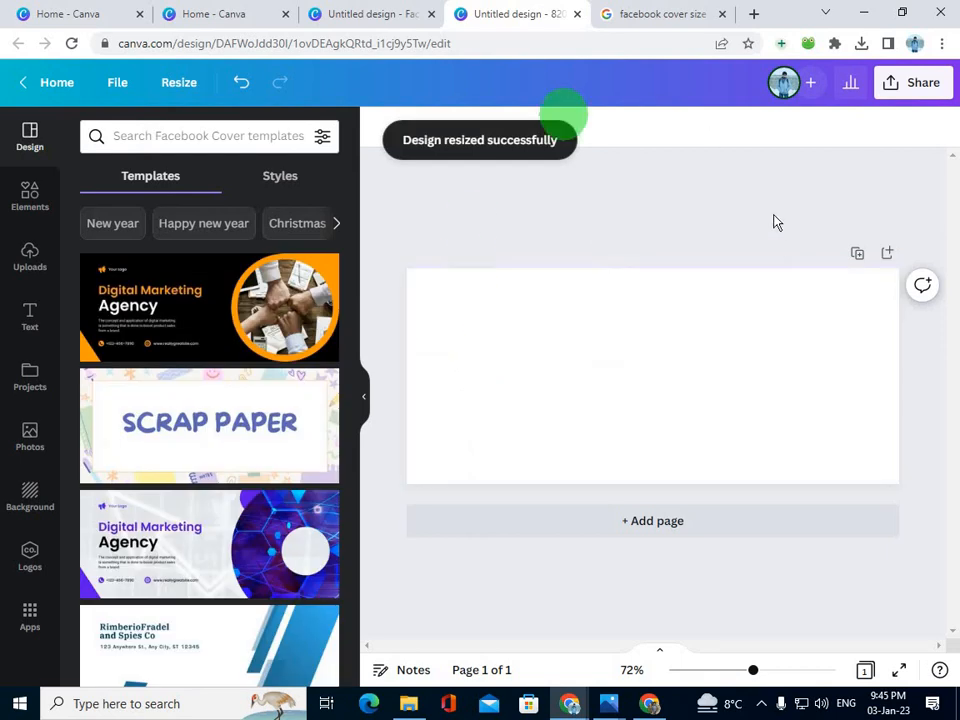
- Look at the Digital Marketing Course (1).png reference cover in Photos and return to the blank design in Canva
{"action": "left_click", "coordinate": [608, 703]}
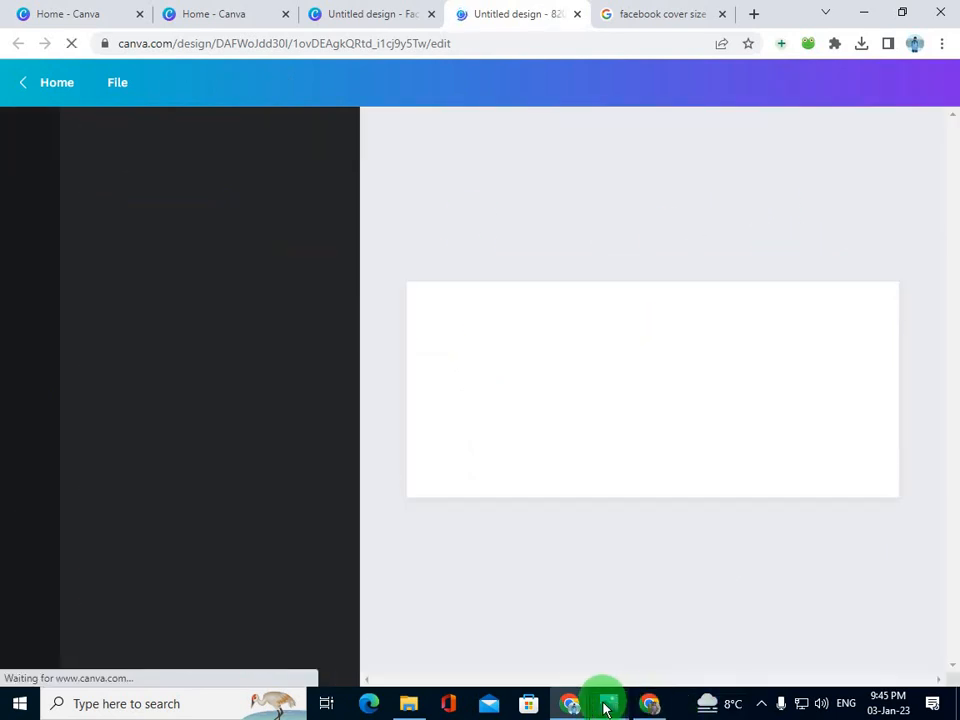
{"action": "left_click", "coordinate": [622, 640]}
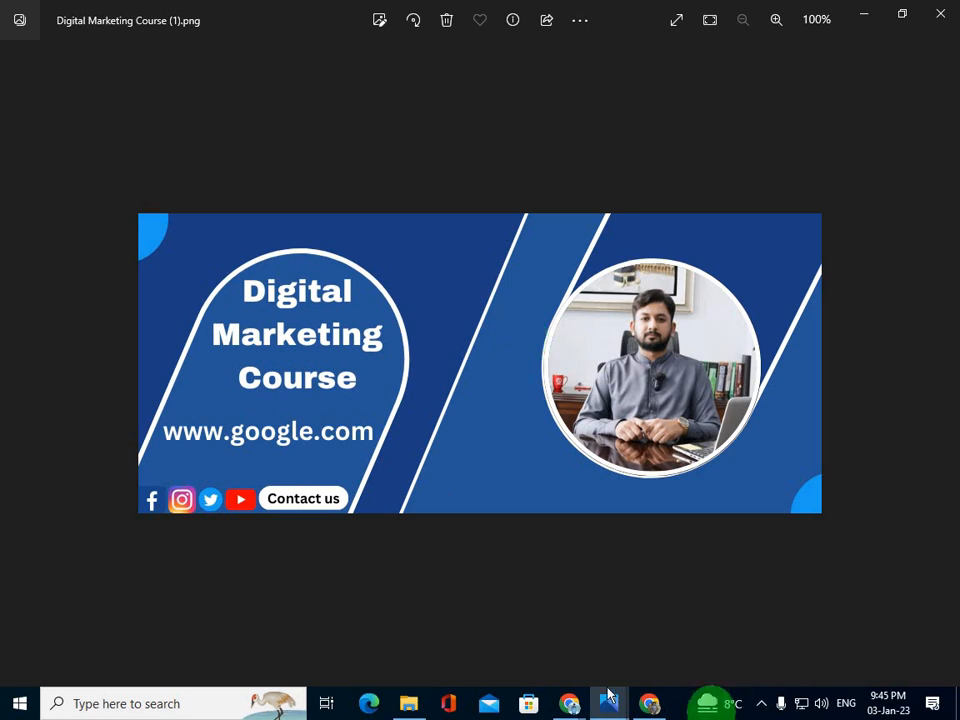
{"action": "left_click", "coordinate": [862, 16]}
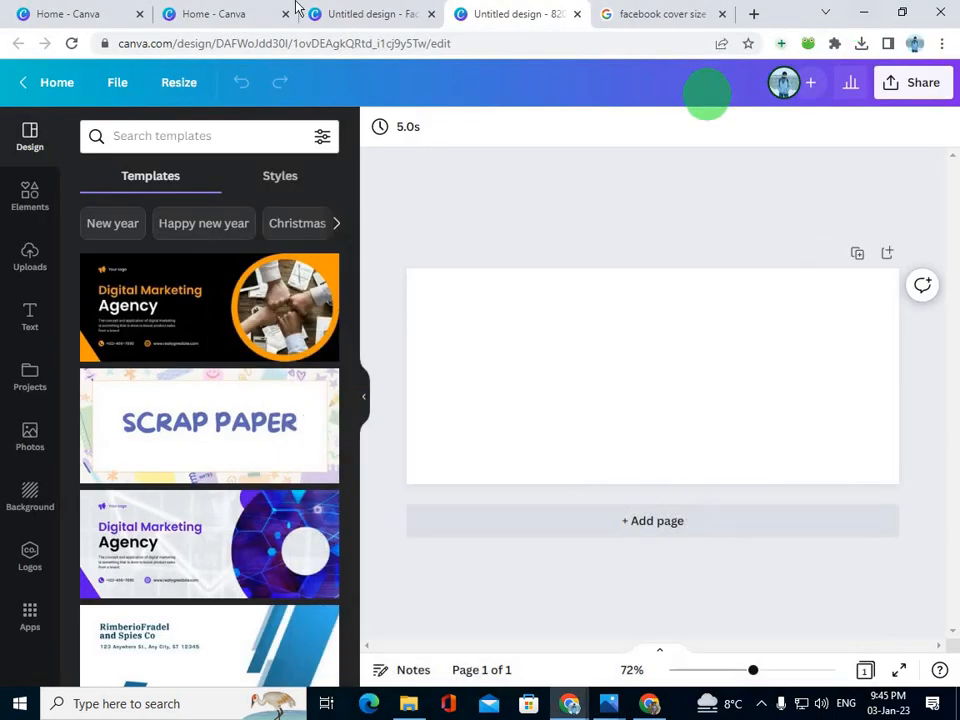
- Open the blank page's background colour choices and check the colours of the reference cover in Photos
{"action": "left_click", "coordinate": [497, 325]}
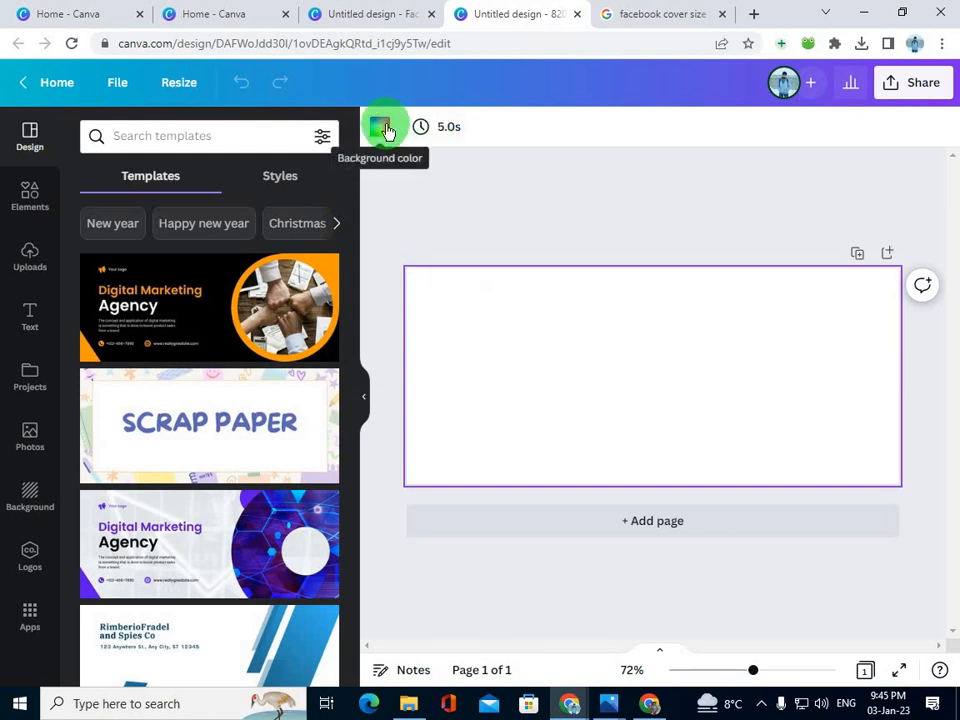
{"action": "left_click", "coordinate": [32, 507]}
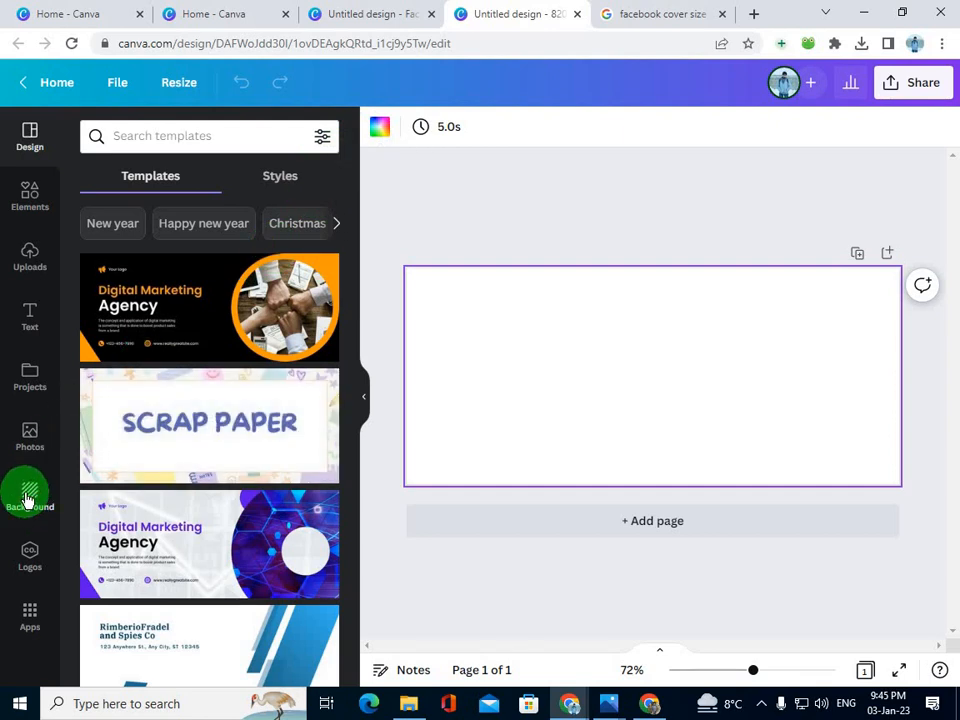
{"action": "left_click", "coordinate": [383, 130]}
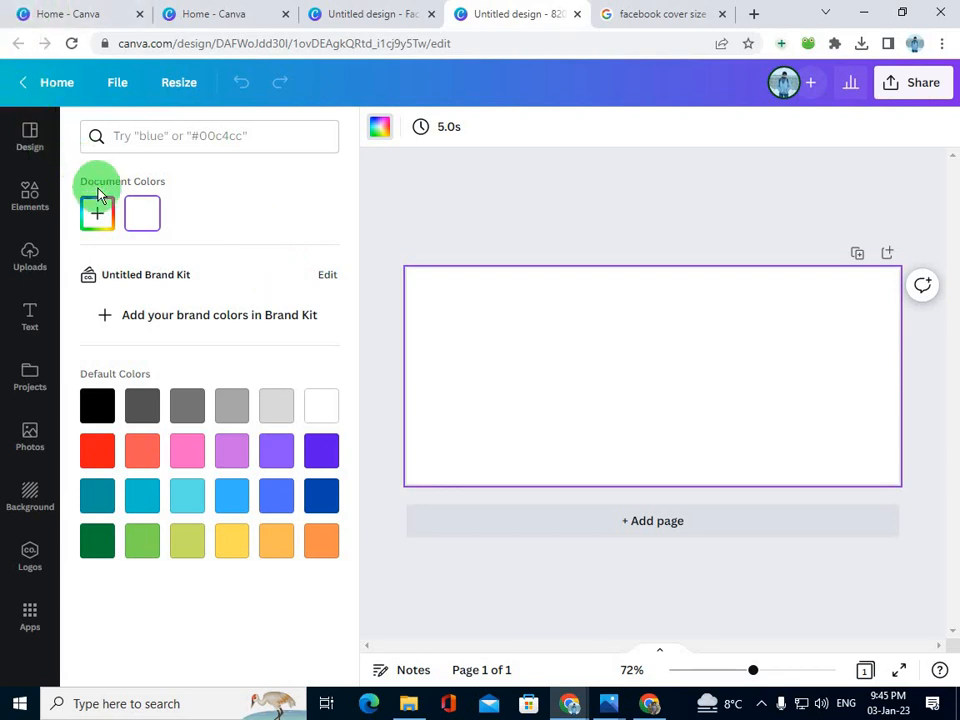
{"action": "mouse_move", "coordinate": [608, 703]}
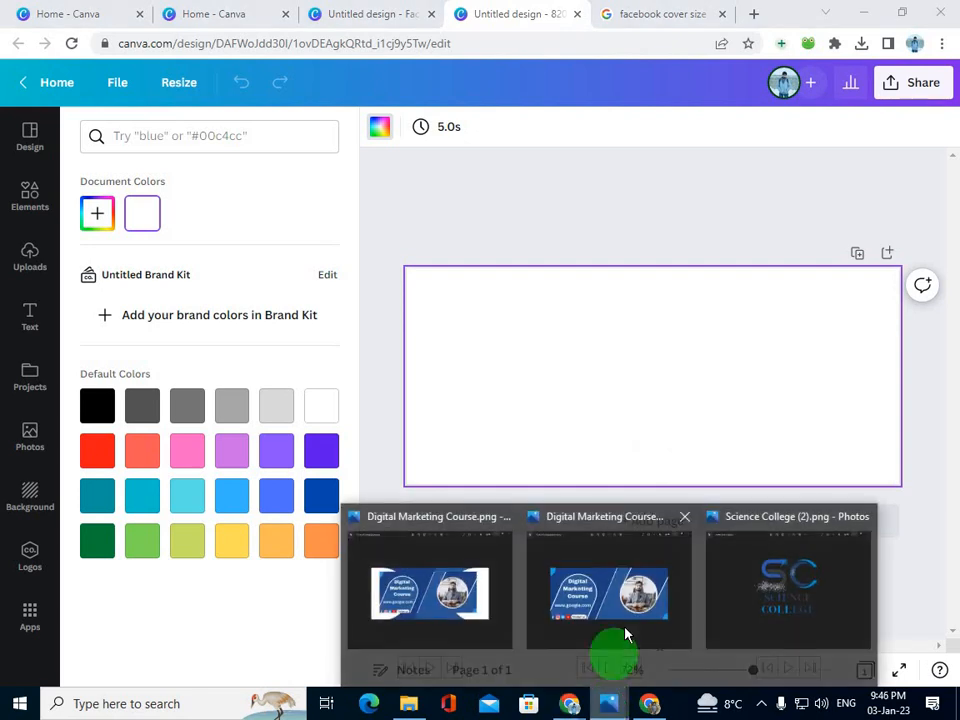
{"action": "left_click", "coordinate": [624, 627]}
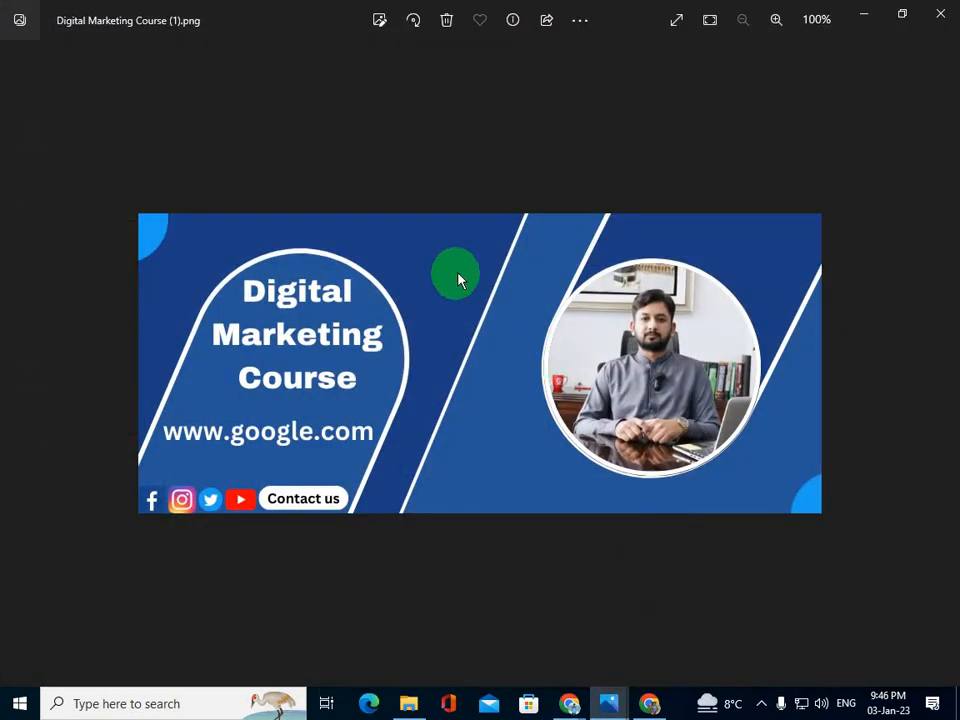
{"action": "left_click", "coordinate": [866, 14]}
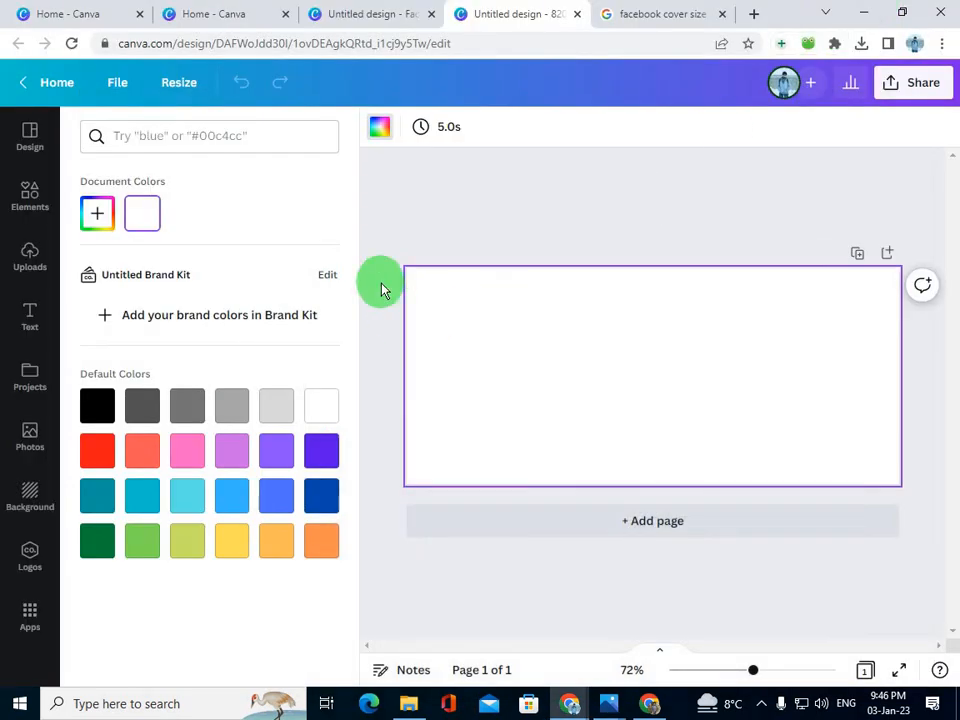
- Open the custom colour picker for the background and examine the reference cover's blue in a smaller Photos window over the design
{"action": "left_click", "coordinate": [99, 215]}
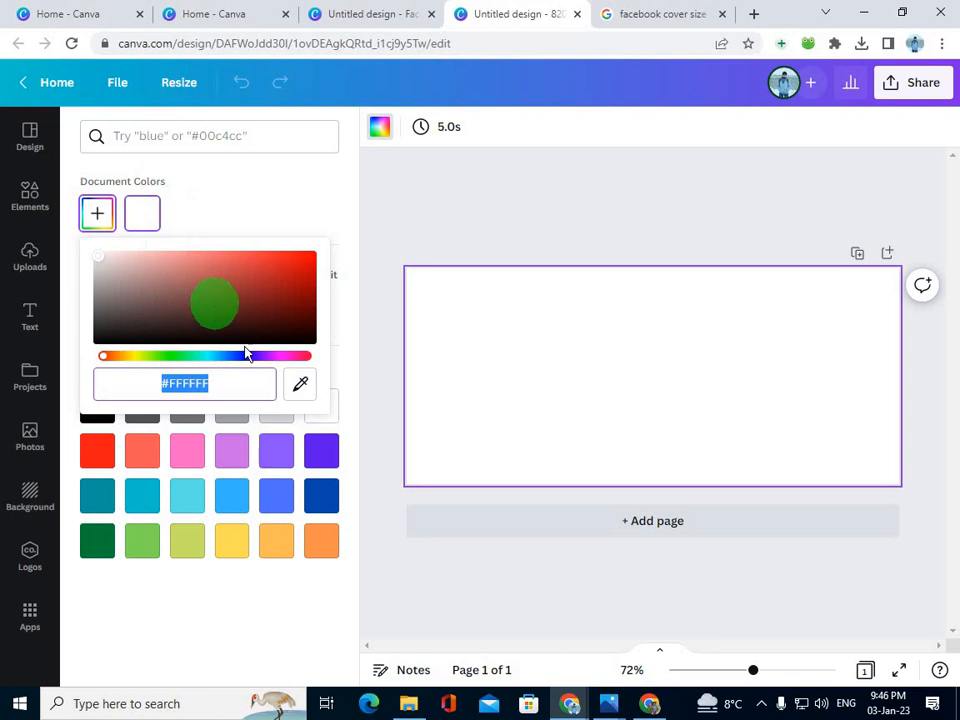
{"action": "left_click", "coordinate": [611, 708]}
{"action": "left_click", "coordinate": [619, 566]}
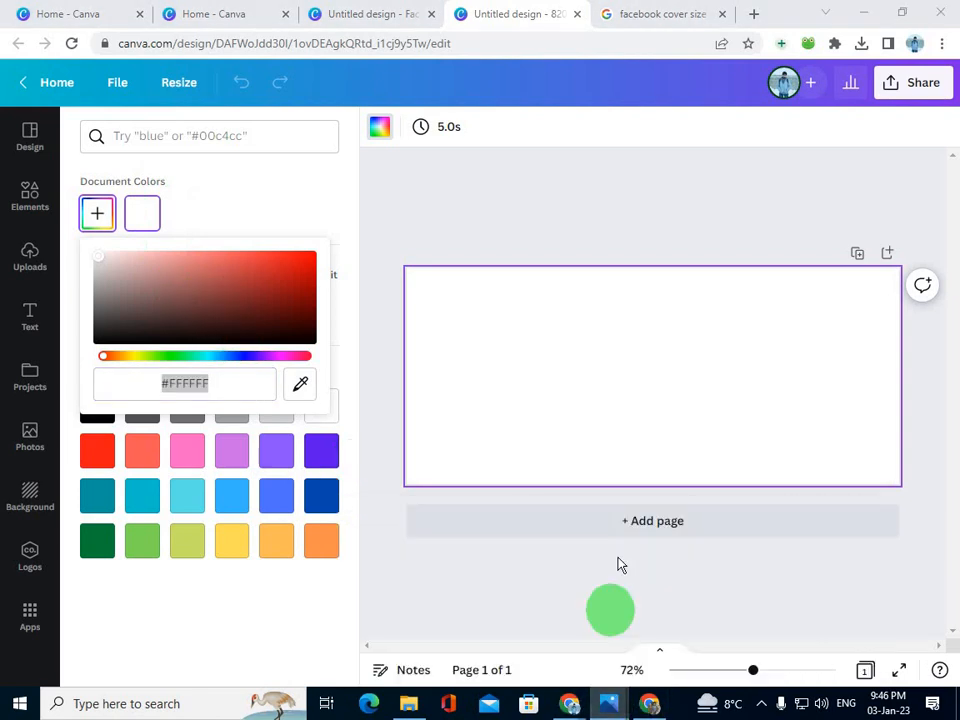
{"action": "left_click", "coordinate": [899, 15]}
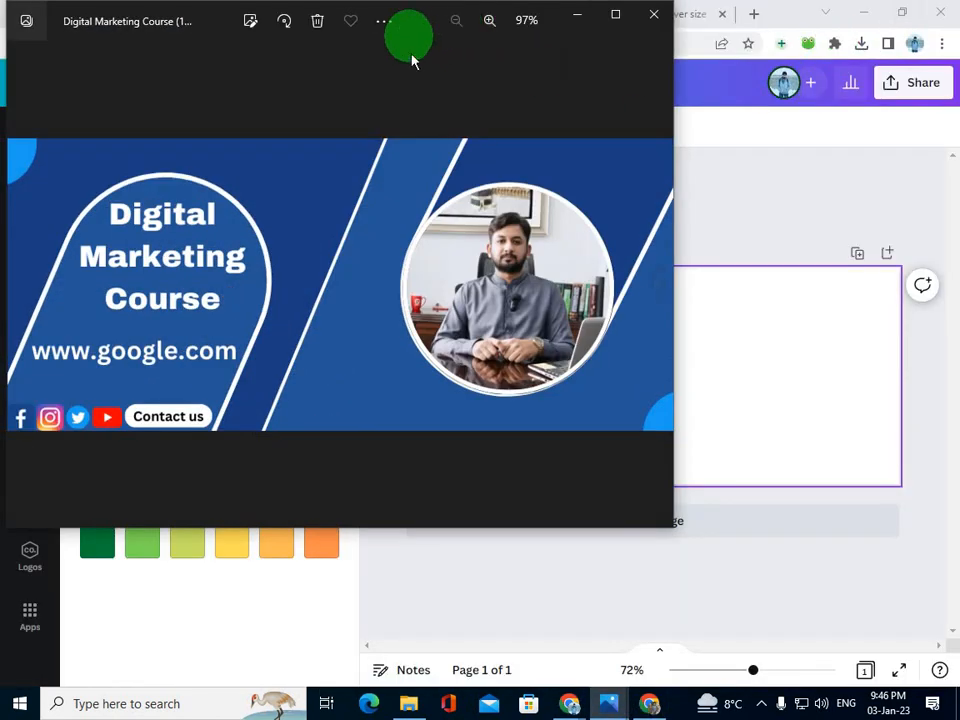
{"action": "left_click_drag", "start_coordinate": [444, 30], "coordinate": [741, 88]}
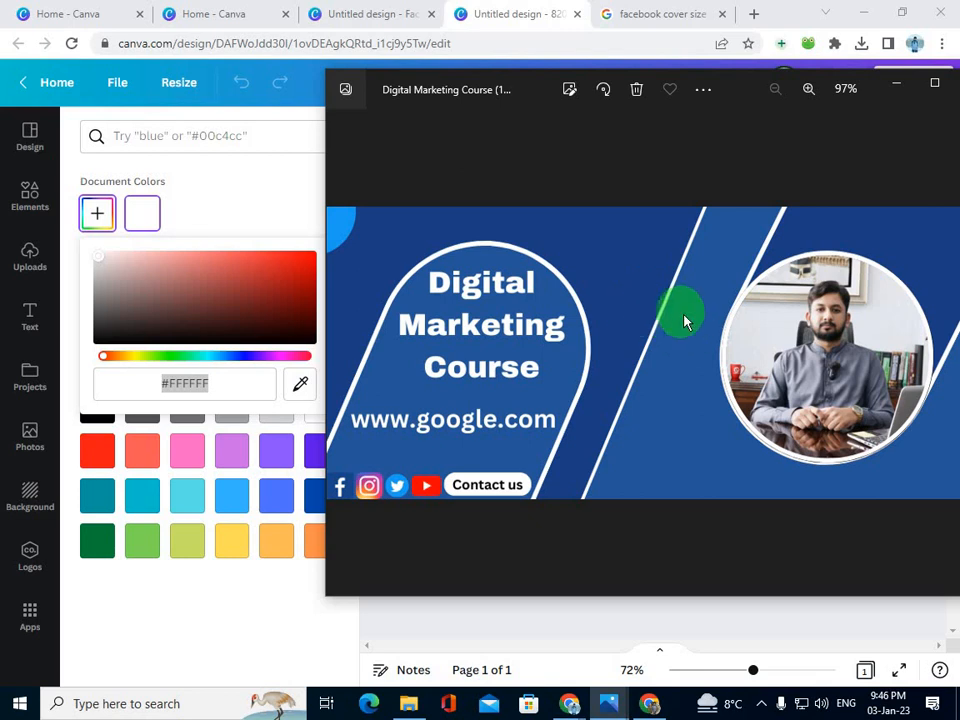
{"action": "left_click", "coordinate": [896, 84]}
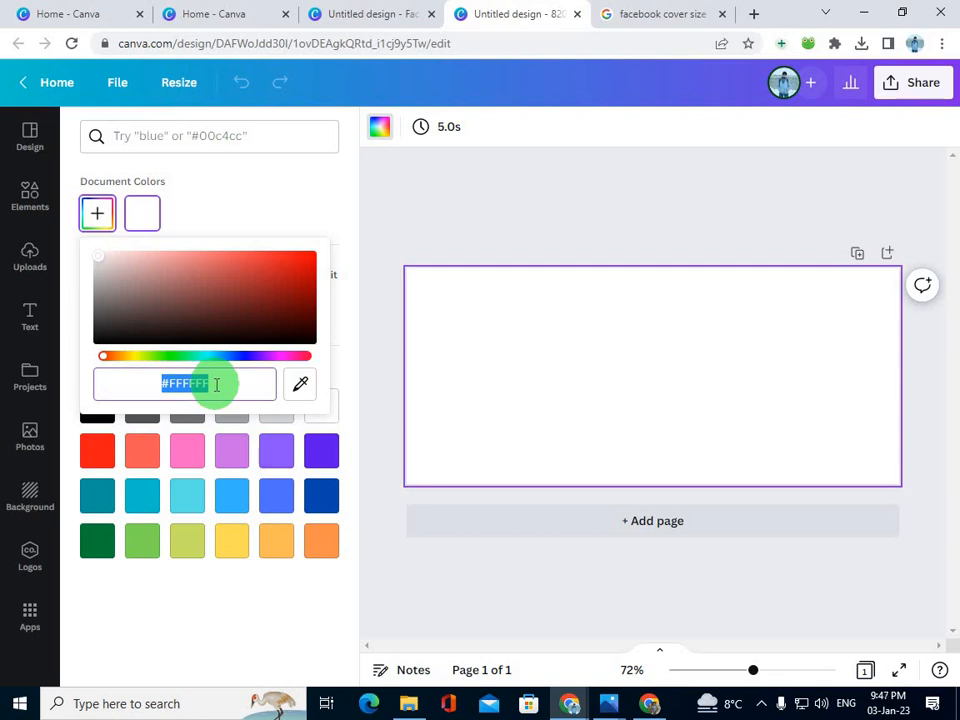
- Set the page's background colour to the hex value #265697
{"action": "type", "text": "#"}
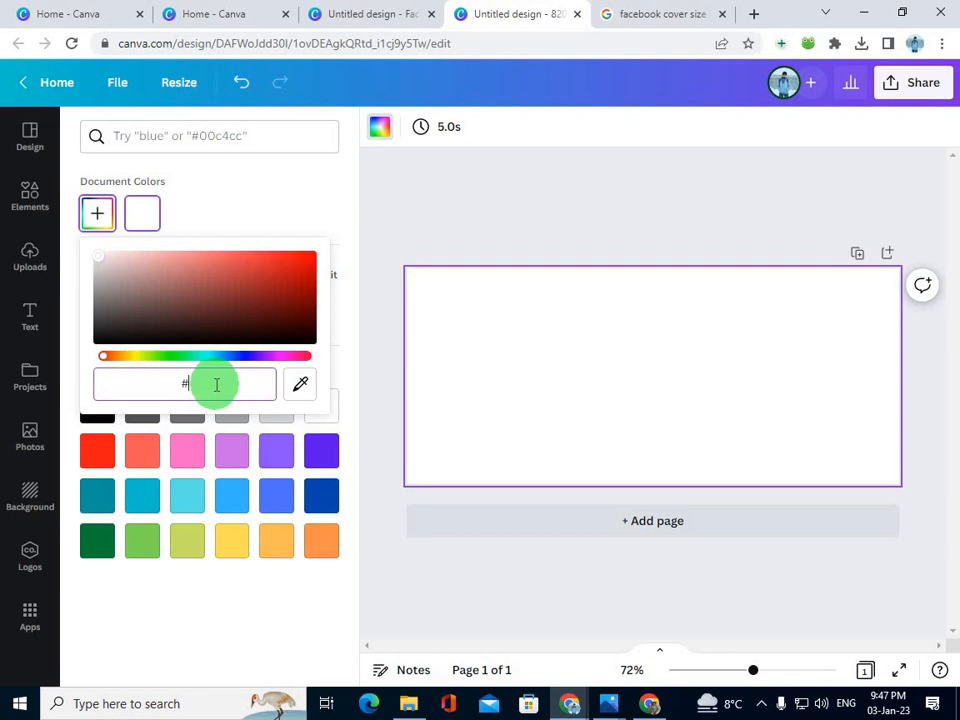
{"action": "type", "text": "265"}
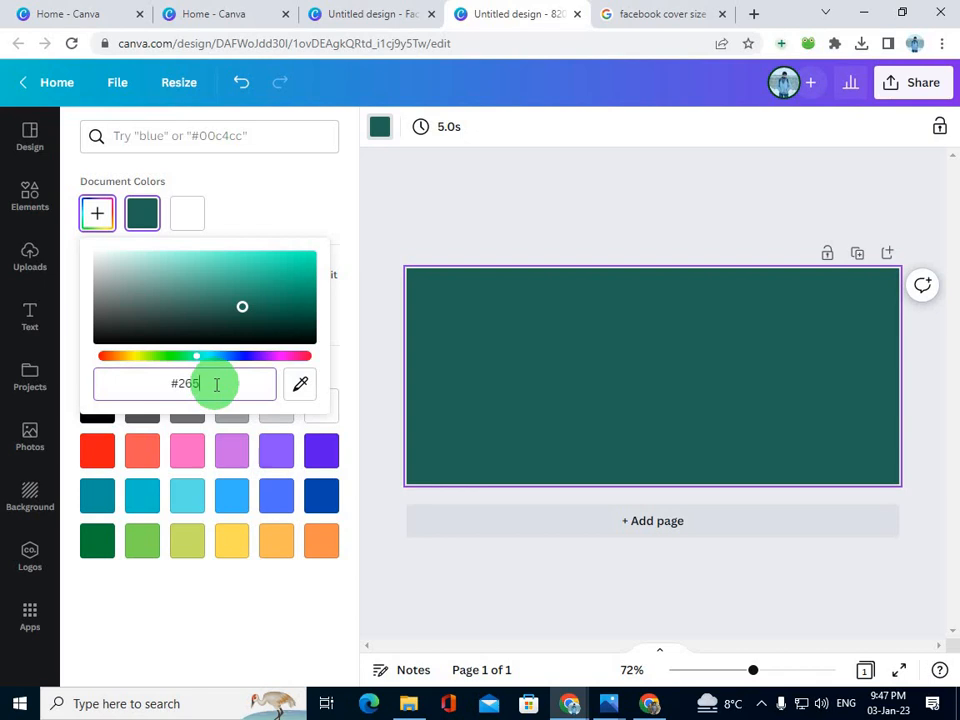
{"action": "type", "text": "697"}
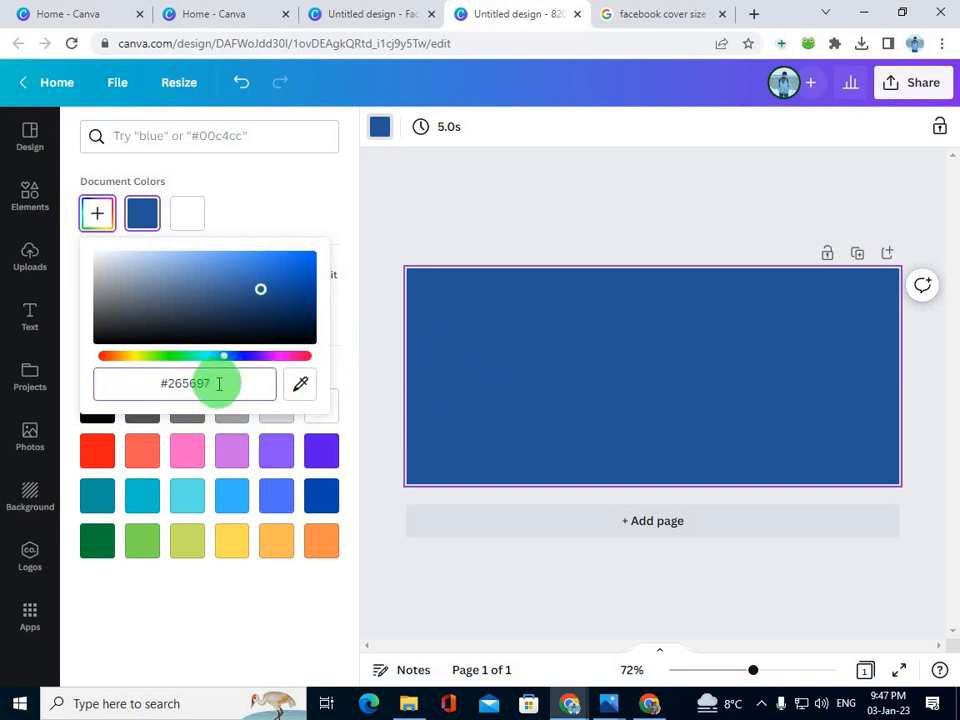
{"action": "key", "text": "Return"}
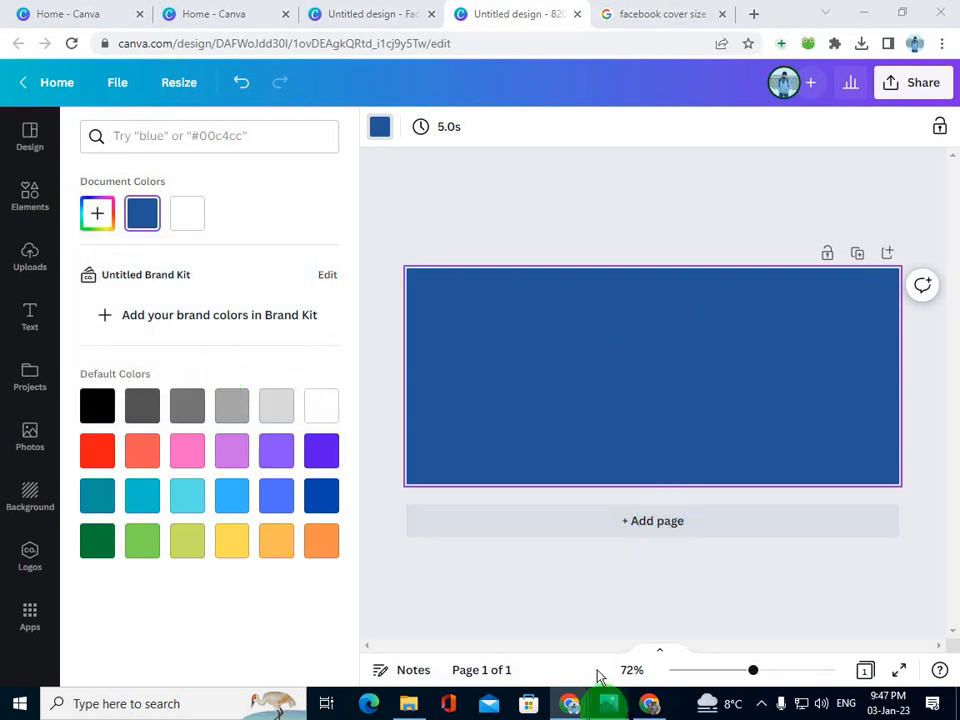
- Compare the new blue background with the reference cover in Photos and return to the Canva design
{"action": "mouse_move", "coordinate": [608, 703]}
{"action": "left_click", "coordinate": [612, 580]}
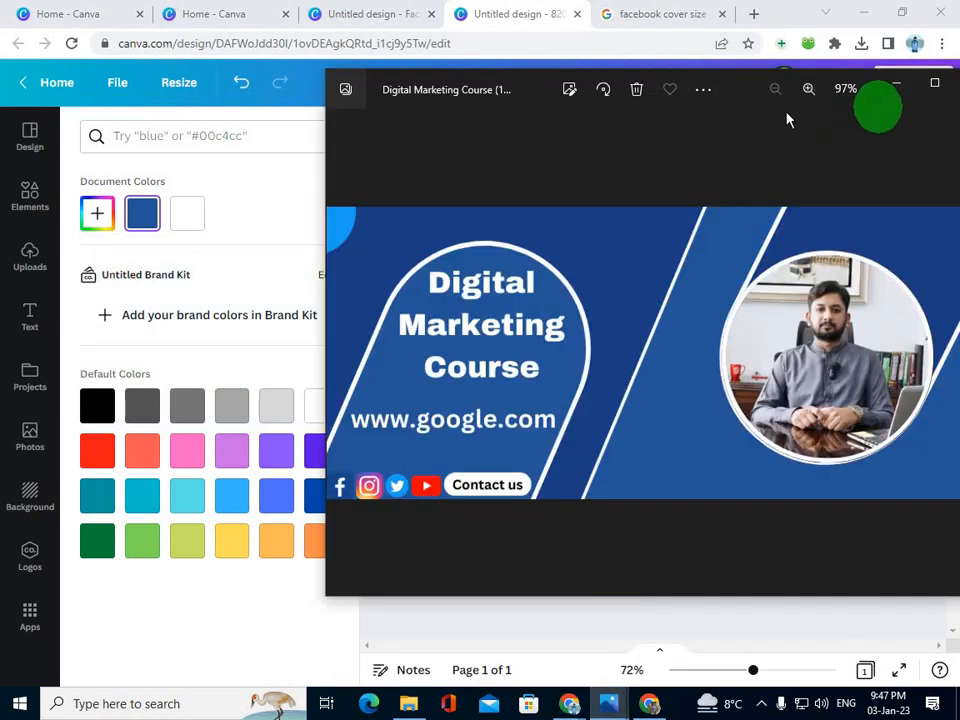
{"action": "left_click_drag", "start_coordinate": [748, 105], "coordinate": [722, 165]}
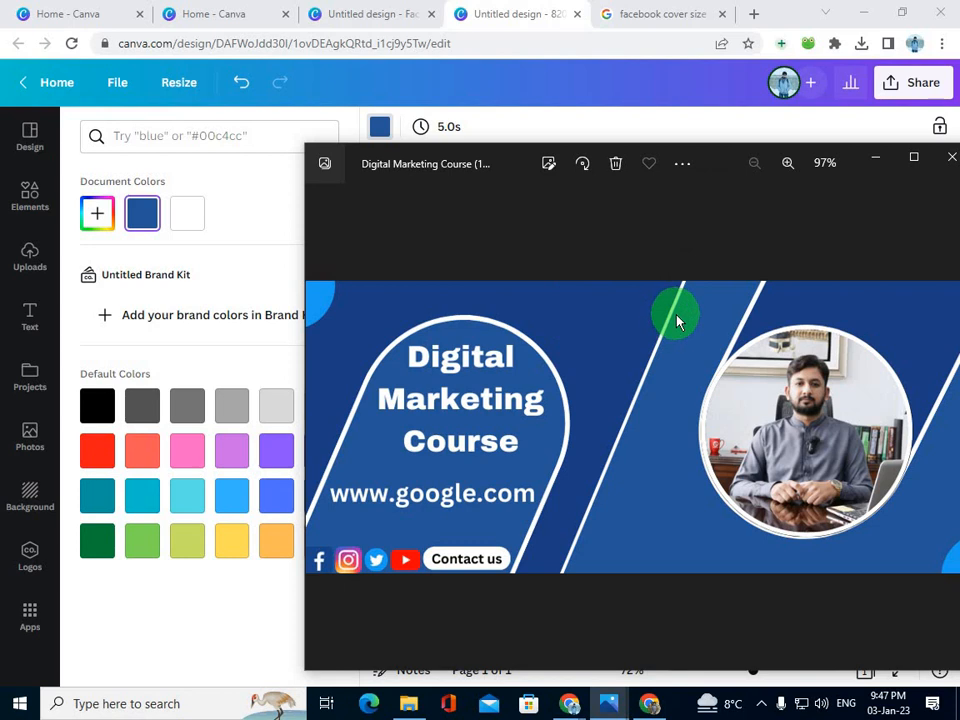
{"action": "left_click", "coordinate": [877, 161]}
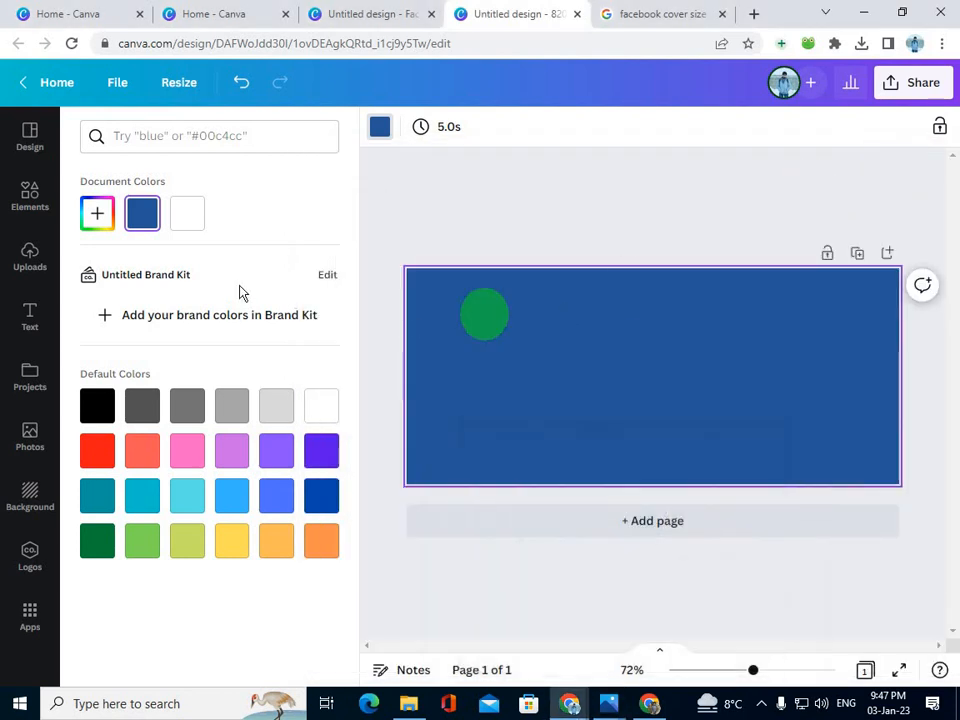
- Remove the page's blue background colour and open the custom colour picker among the background options
{"action": "key", "text": "Delete"}
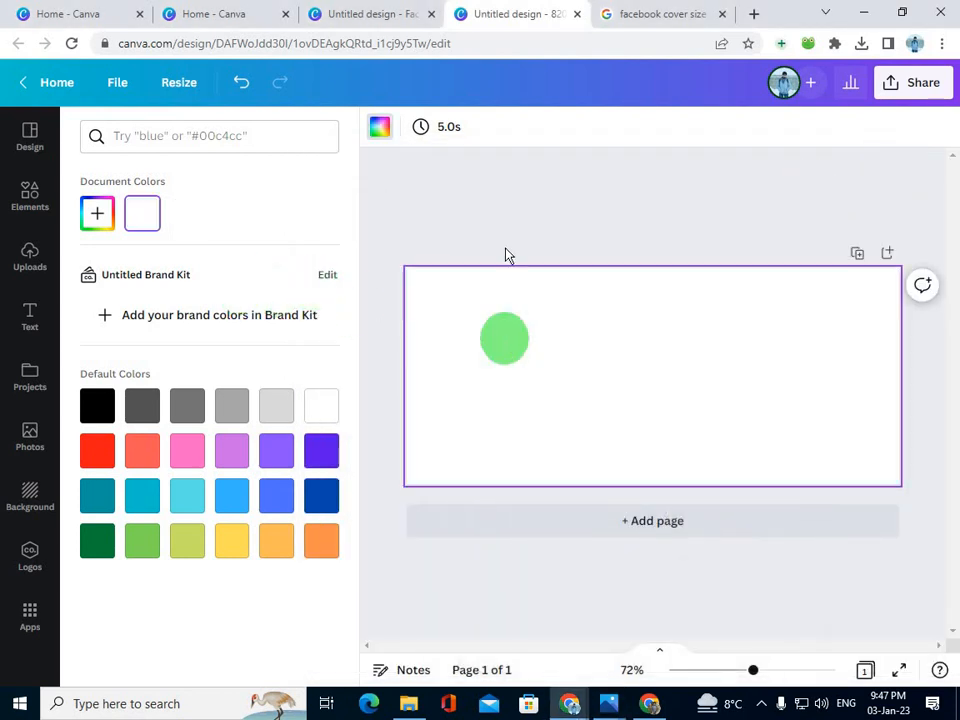
{"action": "left_click", "coordinate": [484, 235]}
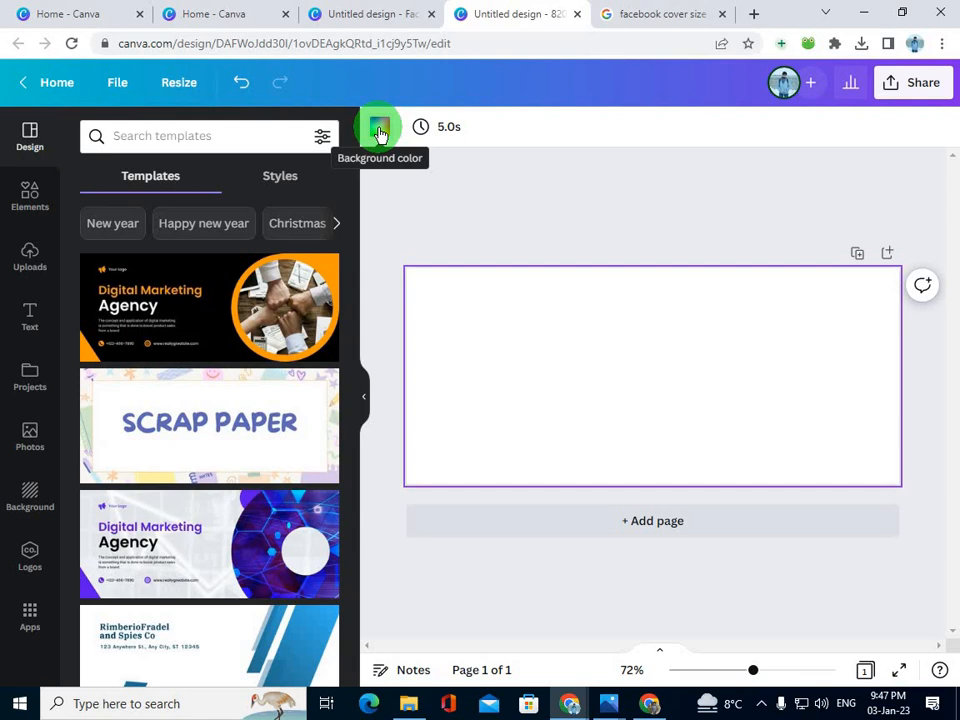
{"action": "left_click", "coordinate": [30, 506]}
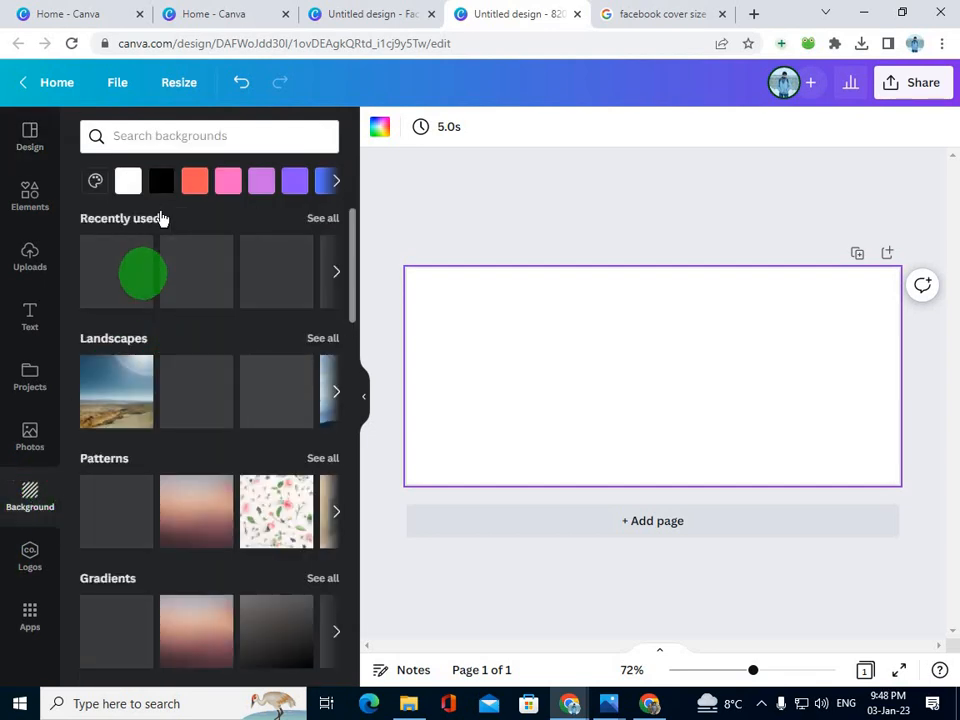
{"action": "left_click", "coordinate": [97, 190]}
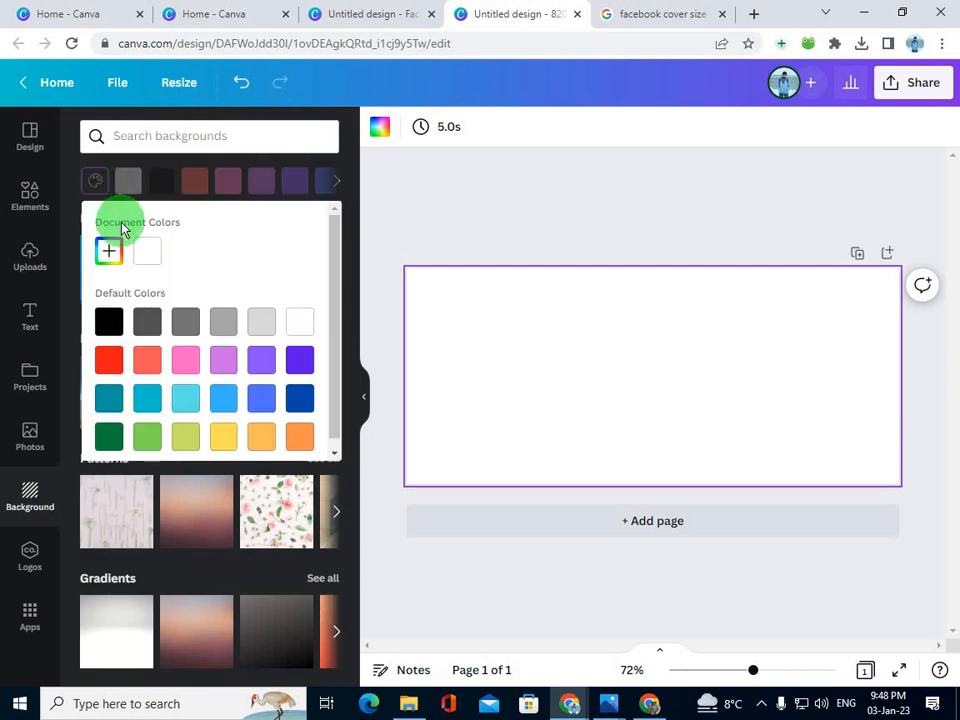
{"action": "left_click", "coordinate": [112, 251]}
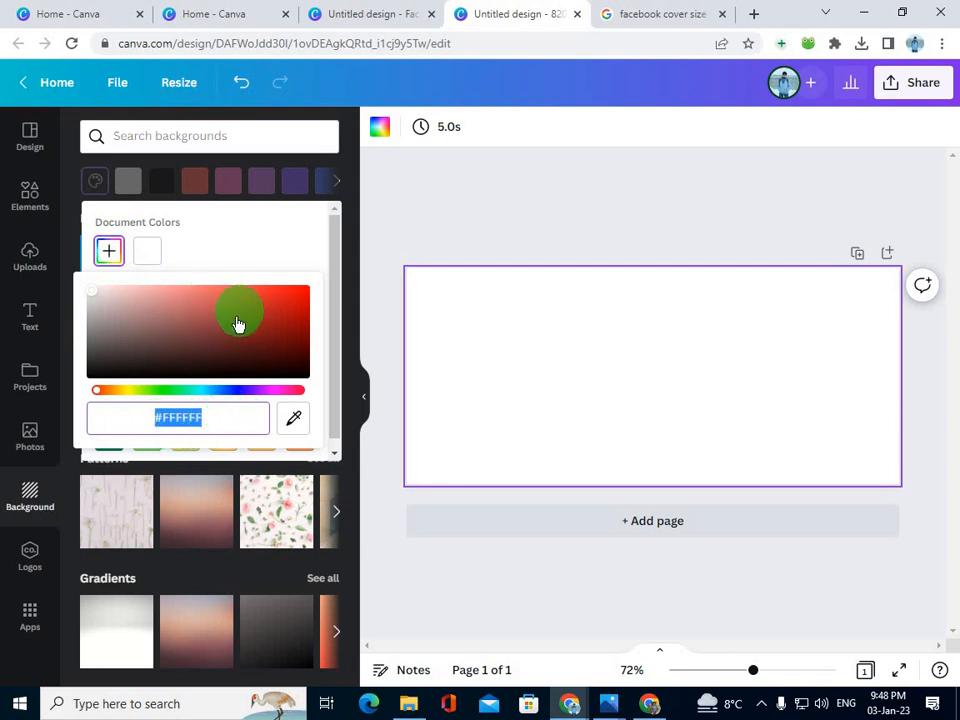
- Try custom red, violet and dark indigo shades for the page background, finishing on #2D1C7D
{"action": "left_click_drag", "start_coordinate": [238, 323], "coordinate": [262, 306]}
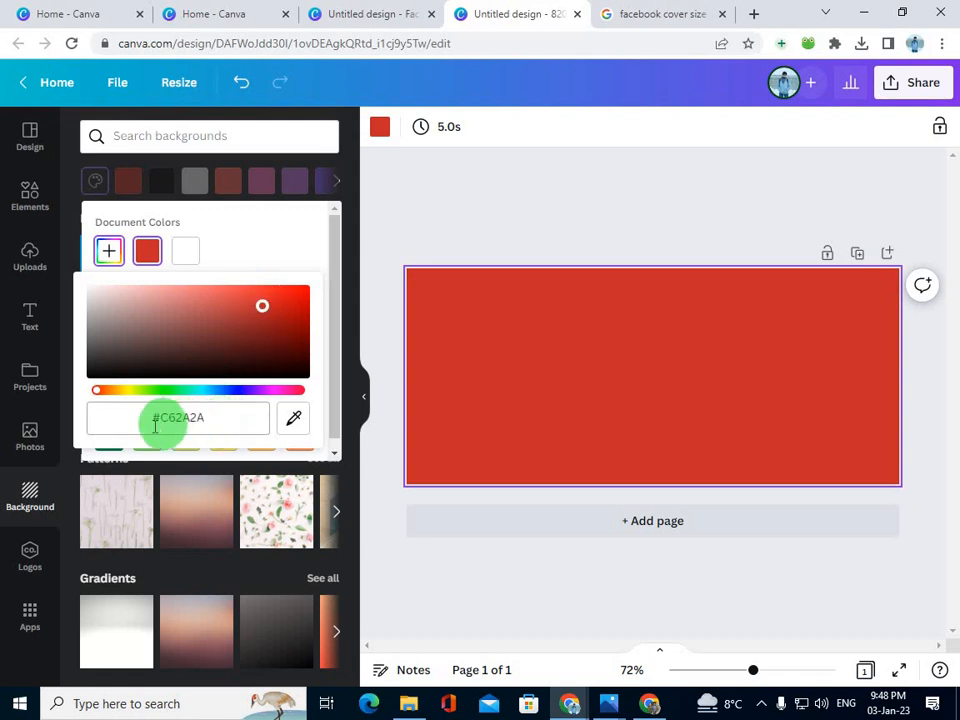
{"action": "left_click", "coordinate": [223, 423]}
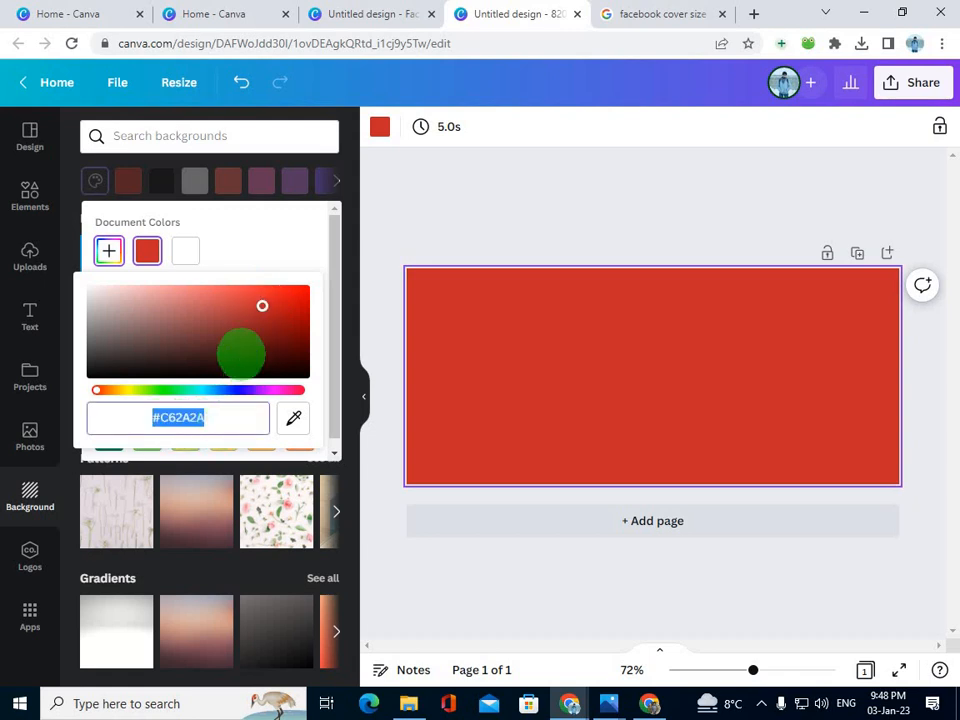
{"action": "left_click", "coordinate": [245, 327]}
{"action": "left_click", "coordinate": [240, 314]}
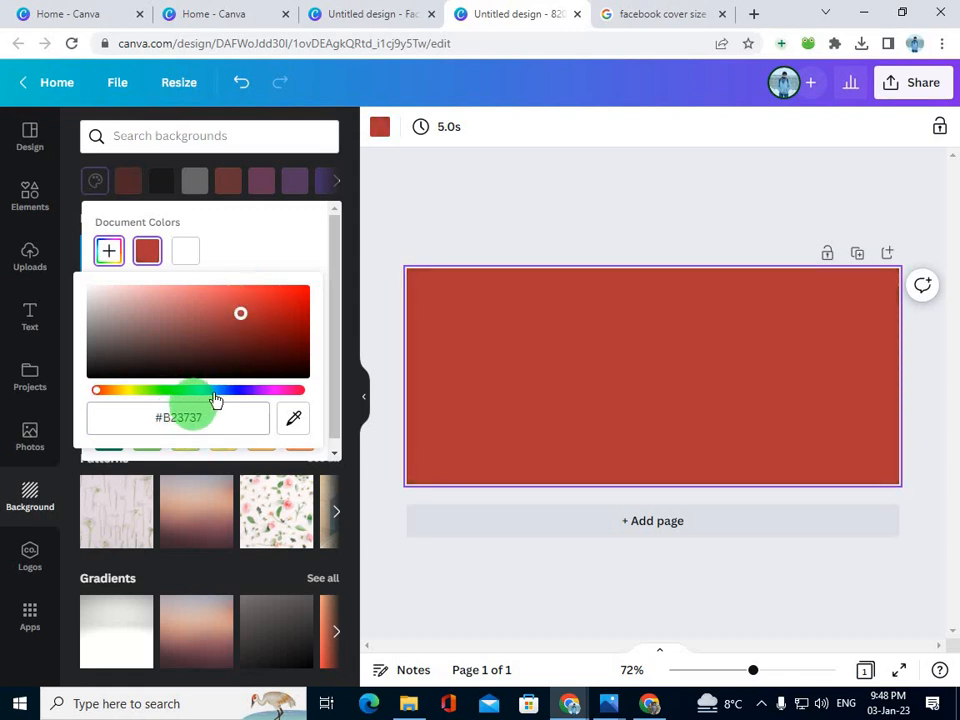
{"action": "left_click_drag", "start_coordinate": [229, 392], "coordinate": [238, 390]}
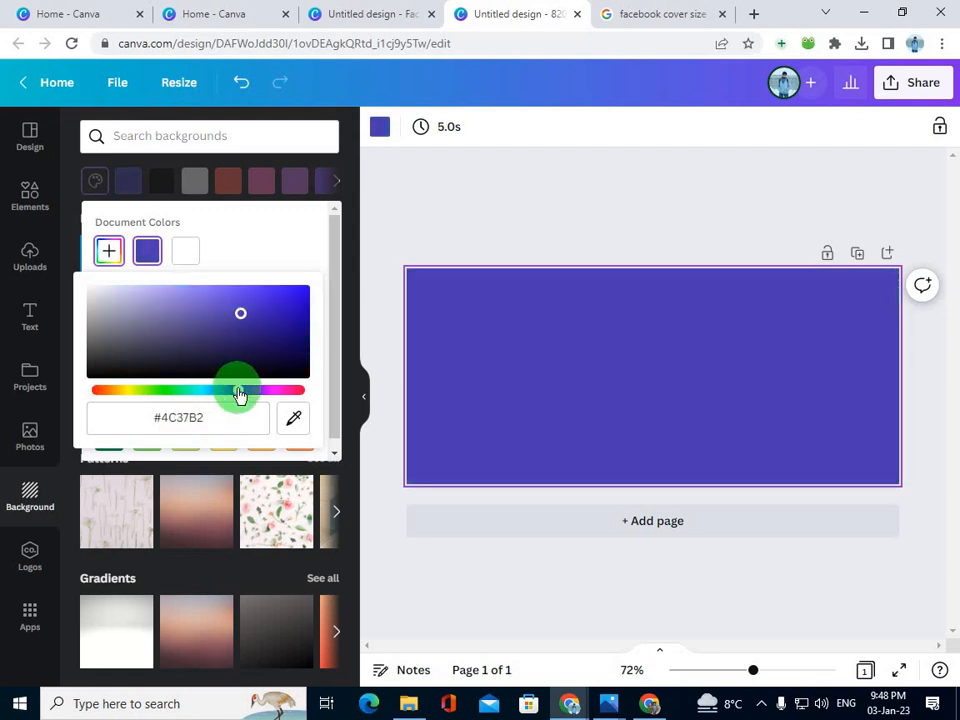
{"action": "left_click", "coordinate": [265, 336]}
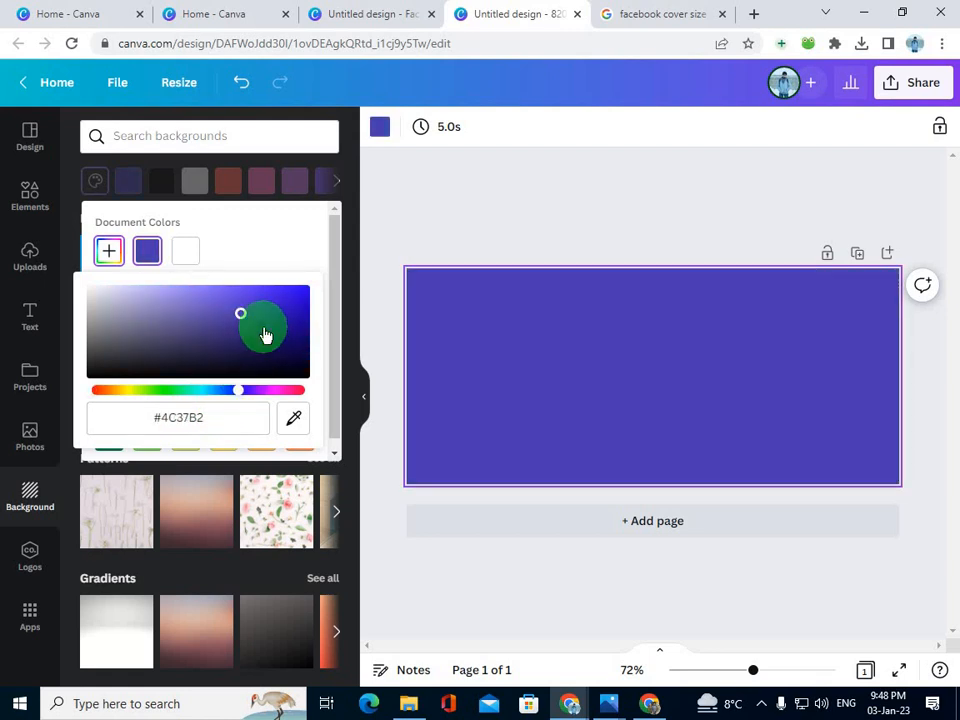
{"action": "left_click_drag", "start_coordinate": [265, 336], "coordinate": [273, 318]}
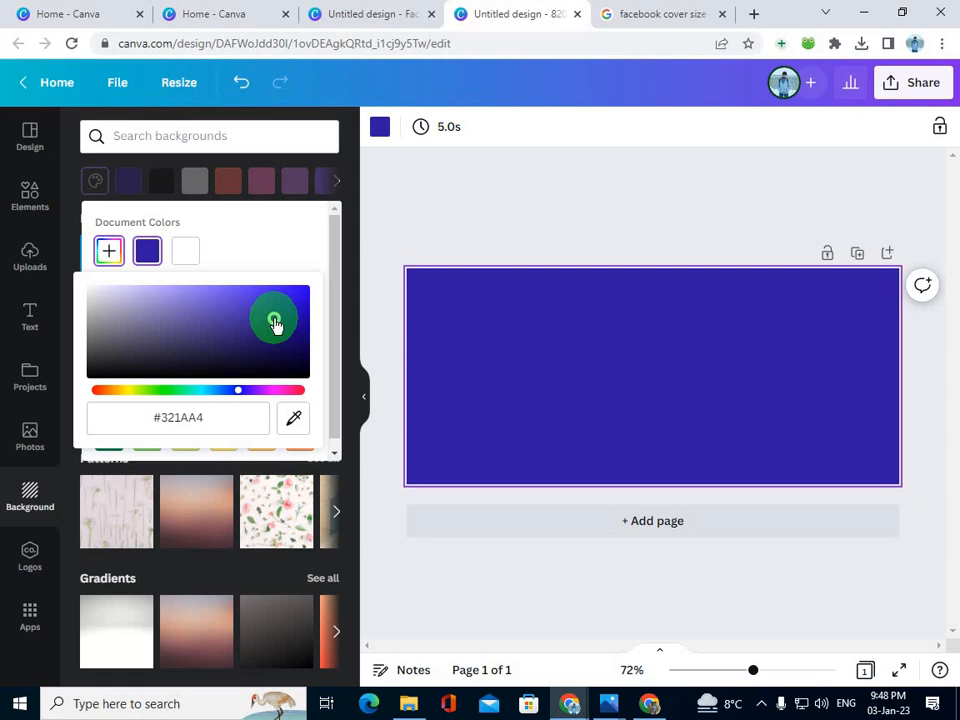
{"action": "mouse_move", "coordinate": [274, 321]}
{"action": "left_mouse_down"}
{"action": "mouse_move", "coordinate": [259, 311]}
{"action": "mouse_move", "coordinate": [260, 337]}
{"action": "left_mouse_up"}
- Set the page's background colour to the hex value #265697 and close the colour picker
{"action": "left_click", "coordinate": [189, 414]}
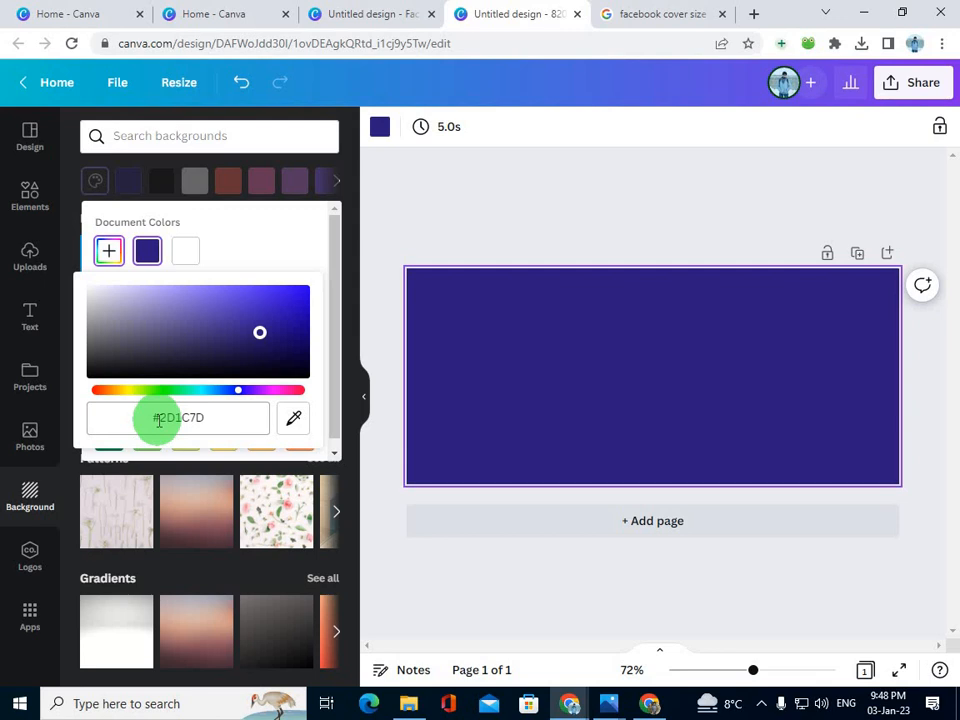
{"action": "left_click", "coordinate": [169, 418]}
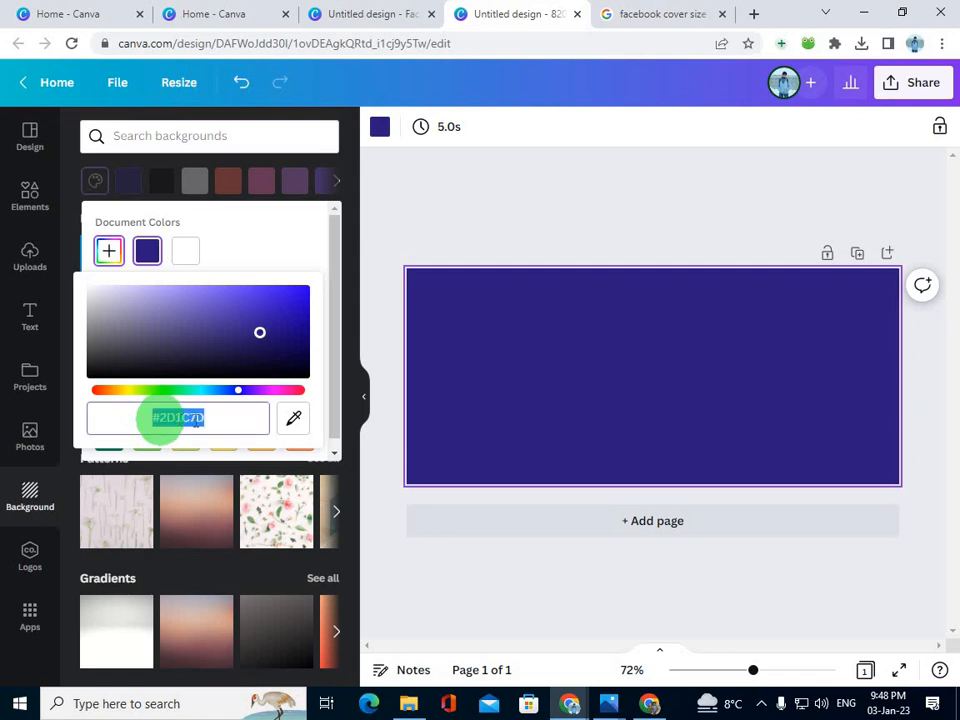
{"action": "left_click", "coordinate": [217, 418]}
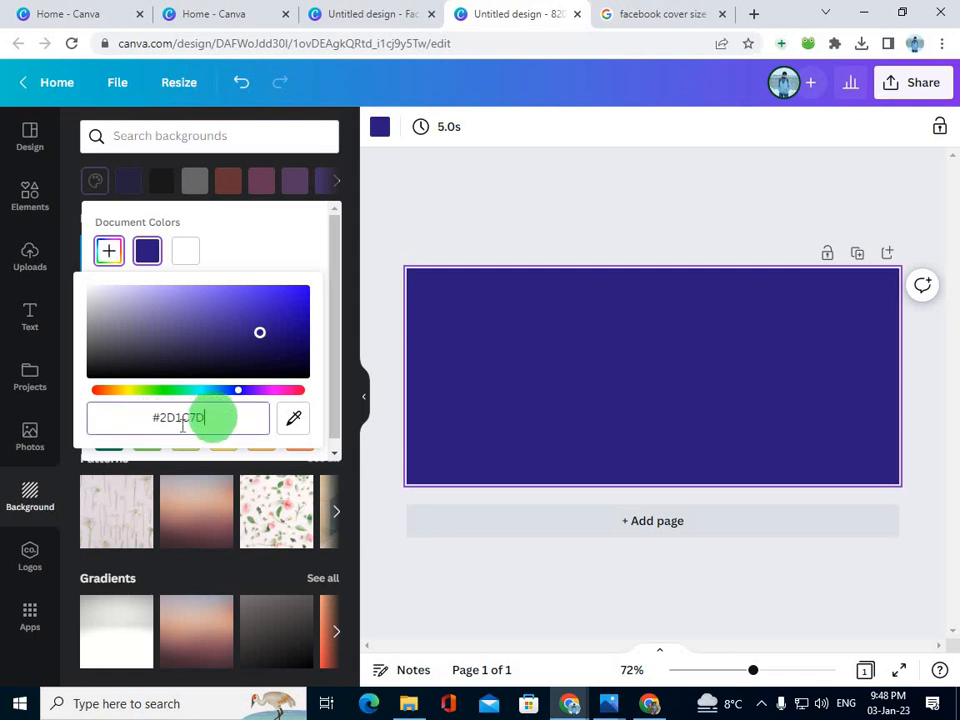
{"action": "left_click_drag", "start_coordinate": [214, 418], "coordinate": [162, 423]}
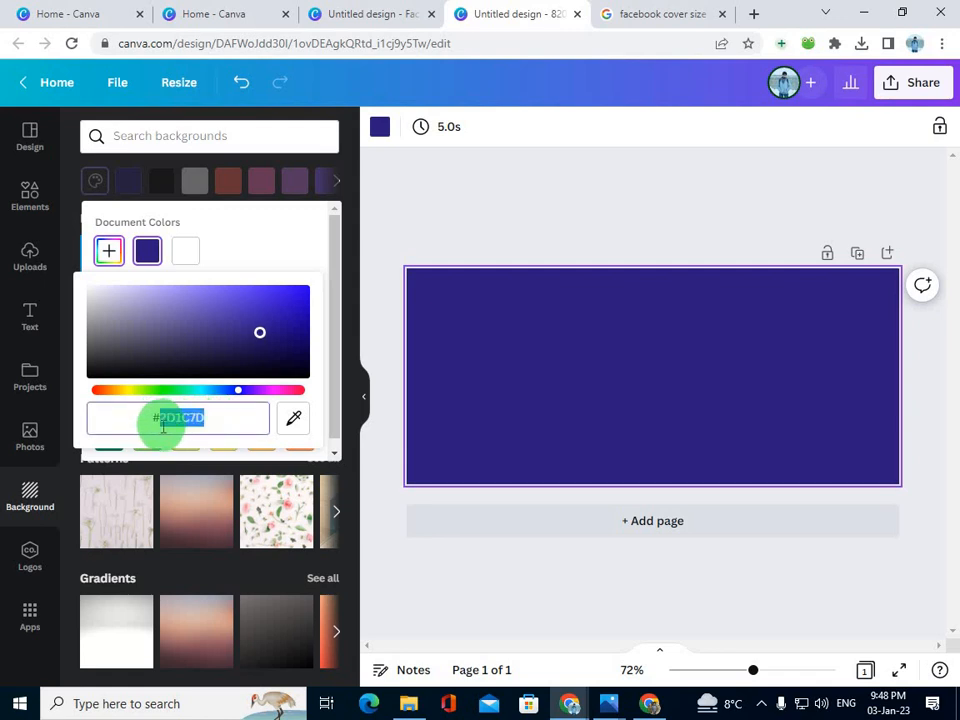
{"action": "type", "text": "265"}
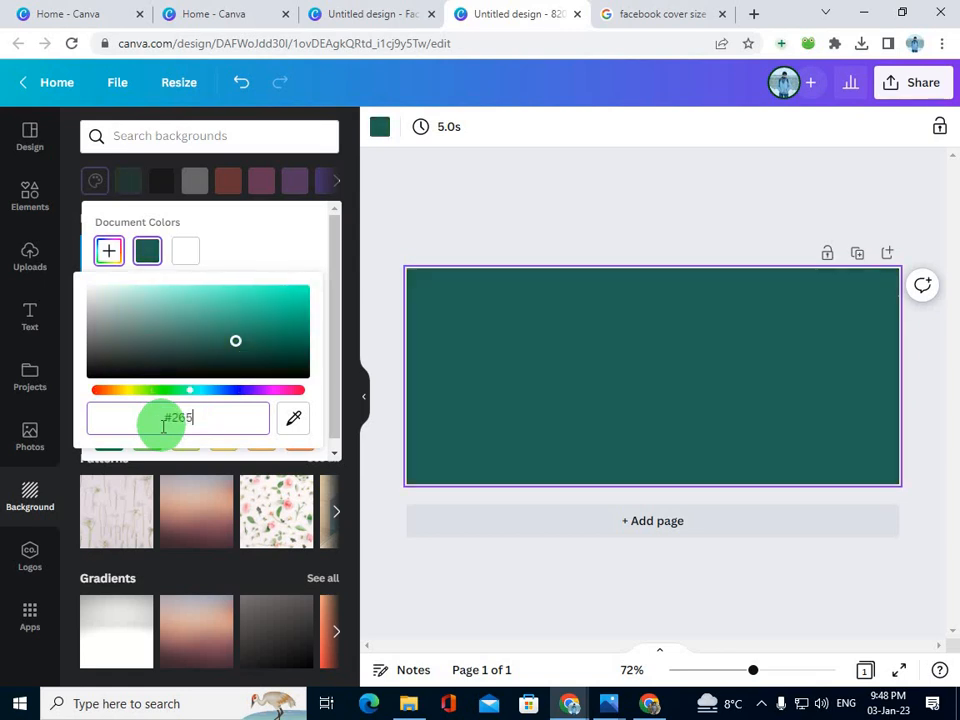
{"action": "type", "text": "697"}
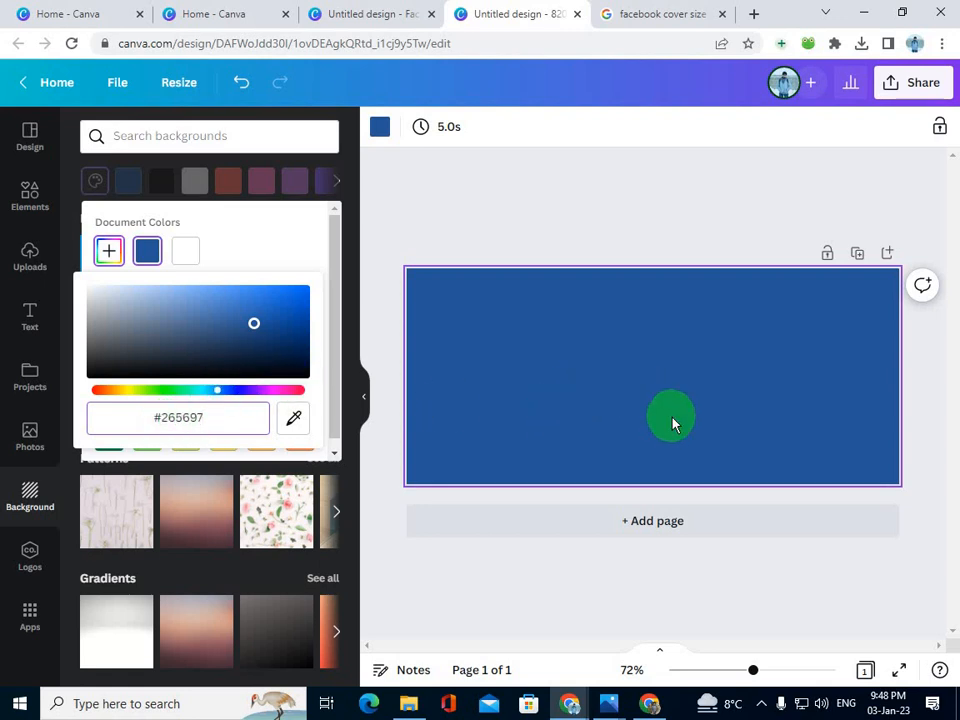
{"action": "left_click", "coordinate": [630, 293]}
{"action": "left_click", "coordinate": [589, 219]}
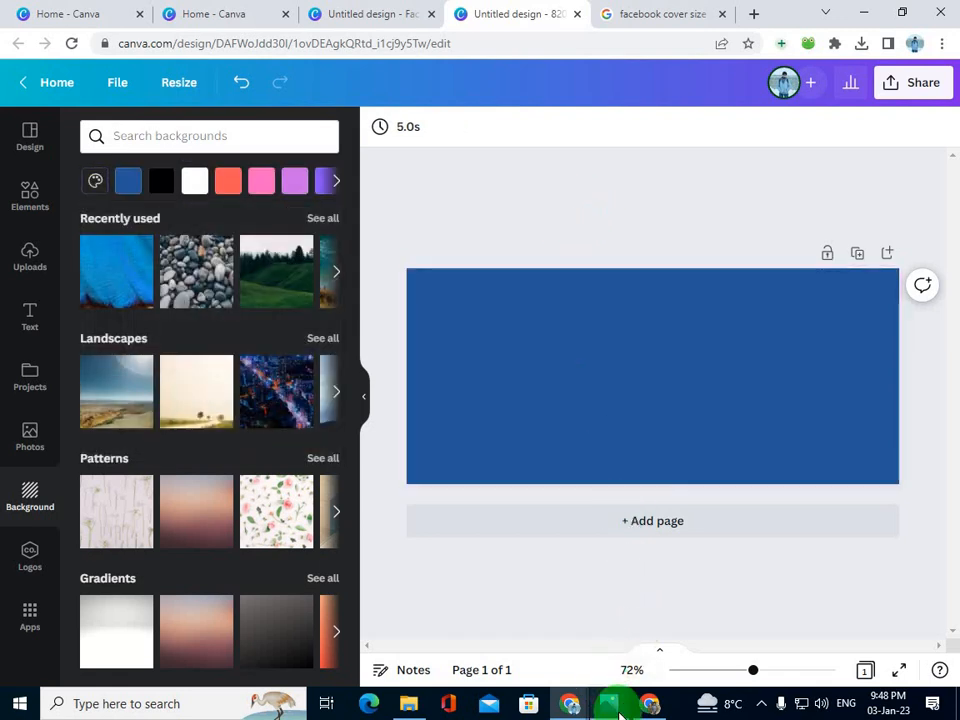
- Try a darker custom blue for the page background by shifting its hue and shade to #283382
{"action": "mouse_move", "coordinate": [617, 710]}
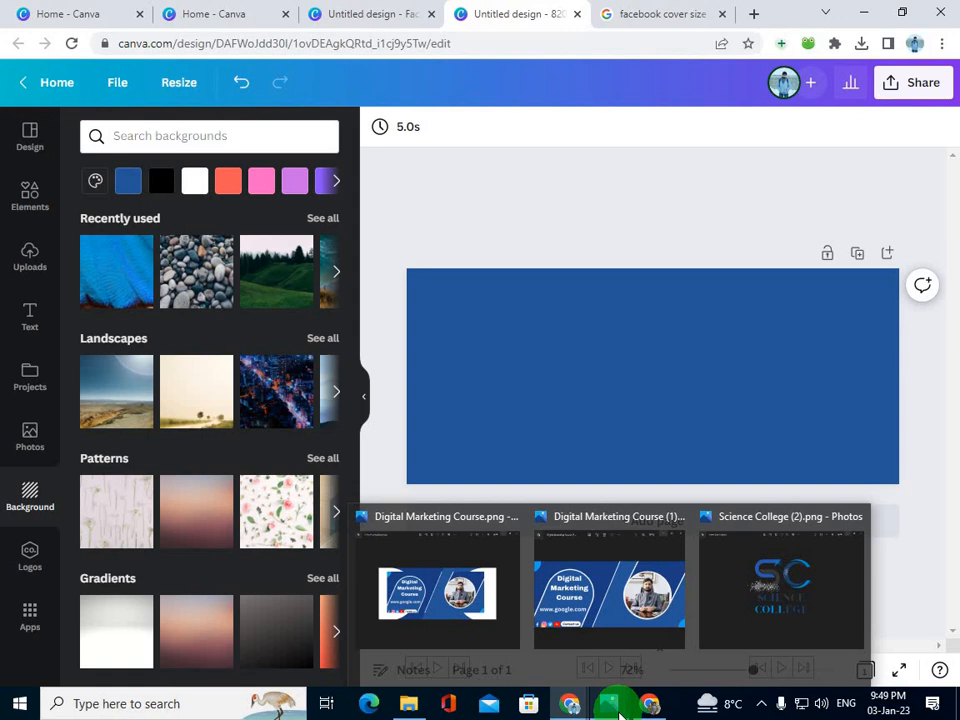
{"action": "left_click", "coordinate": [96, 182]}
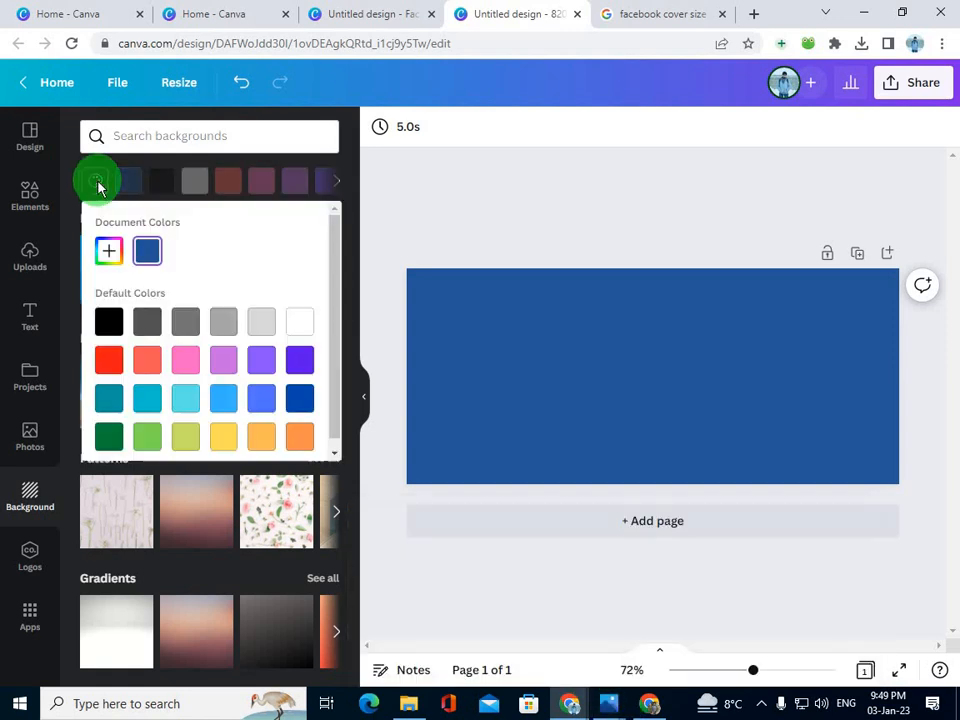
{"action": "left_click", "coordinate": [111, 251]}
{"action": "left_click", "coordinate": [226, 396]}
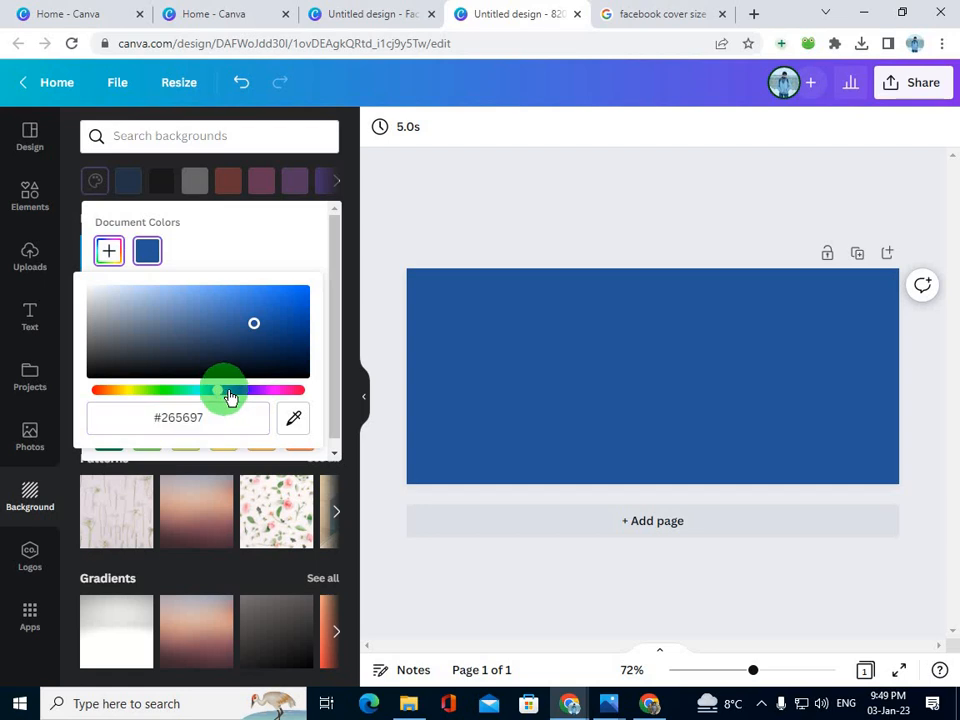
{"action": "mouse_move", "coordinate": [230, 397]}
{"action": "left_mouse_down"}
{"action": "mouse_move", "coordinate": [248, 398]}
{"action": "mouse_move", "coordinate": [229, 398]}
{"action": "left_mouse_up"}
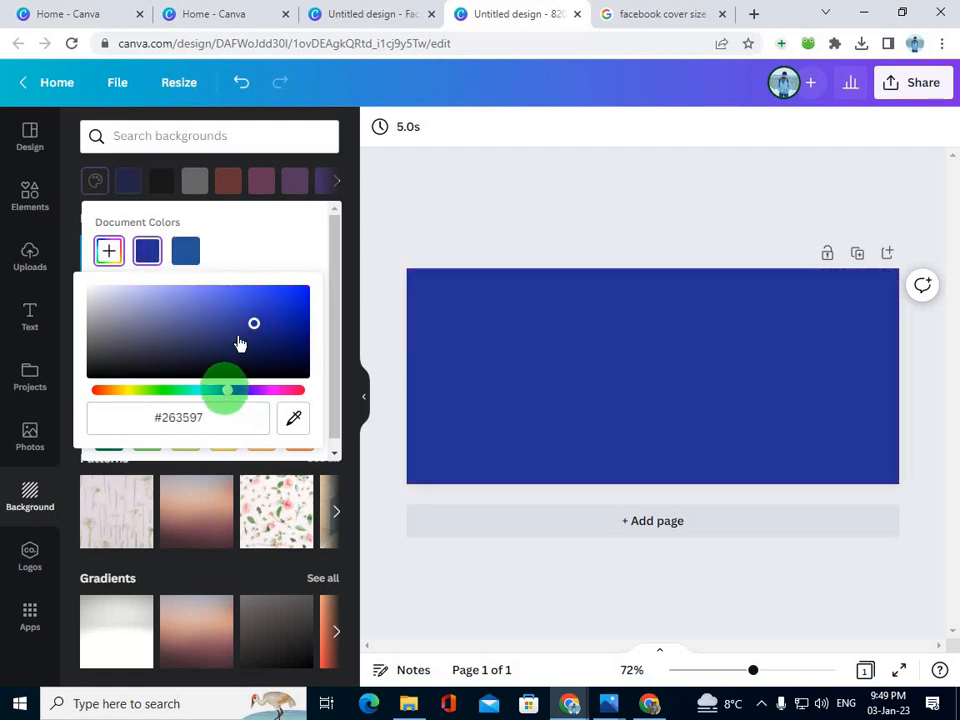
{"action": "mouse_move", "coordinate": [251, 326]}
{"action": "left_mouse_down"}
{"action": "mouse_move", "coordinate": [236, 302]}
{"action": "mouse_move", "coordinate": [249, 285]}
{"action": "mouse_move", "coordinate": [276, 317]}
{"action": "mouse_move", "coordinate": [245, 327]}
{"action": "mouse_move", "coordinate": [246, 336]}
{"action": "mouse_move", "coordinate": [240, 319]}
{"action": "mouse_move", "coordinate": [234, 326]}
{"action": "left_mouse_up"}
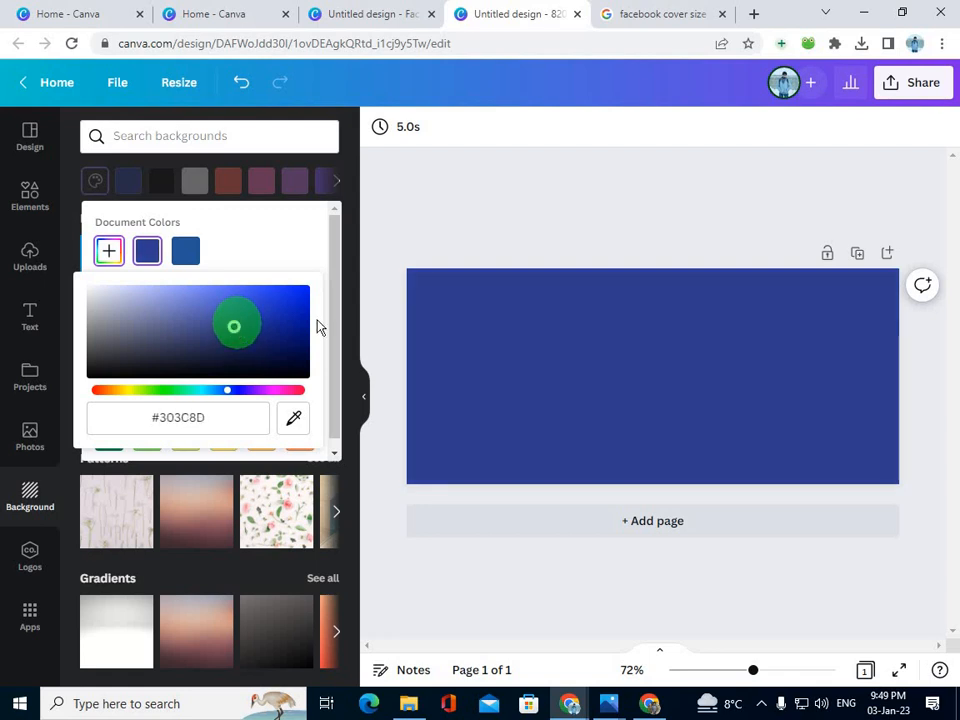
{"action": "left_click", "coordinate": [636, 362]}
{"action": "left_click", "coordinate": [236, 328]}
{"action": "left_click_drag", "start_coordinate": [236, 328], "coordinate": [241, 331]}
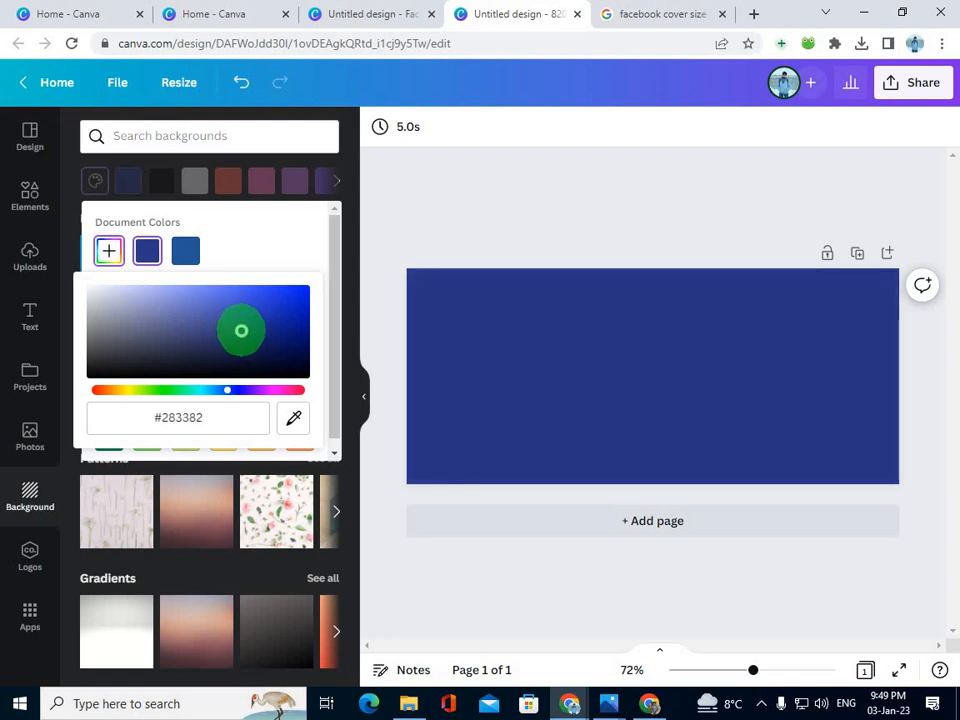
- Check the background against the reference Digital Marketing Course cover in Photos and lighten the custom blue to #2F3C92
{"action": "left_click", "coordinate": [207, 410]}
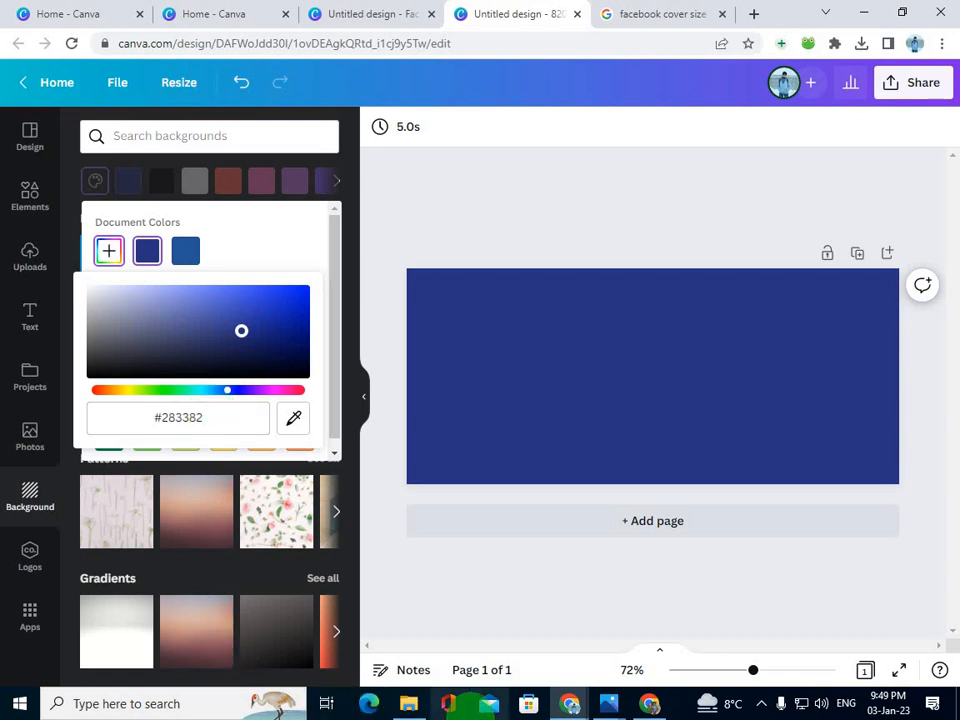
{"action": "left_click", "coordinate": [608, 703]}
{"action": "left_click", "coordinate": [625, 627]}
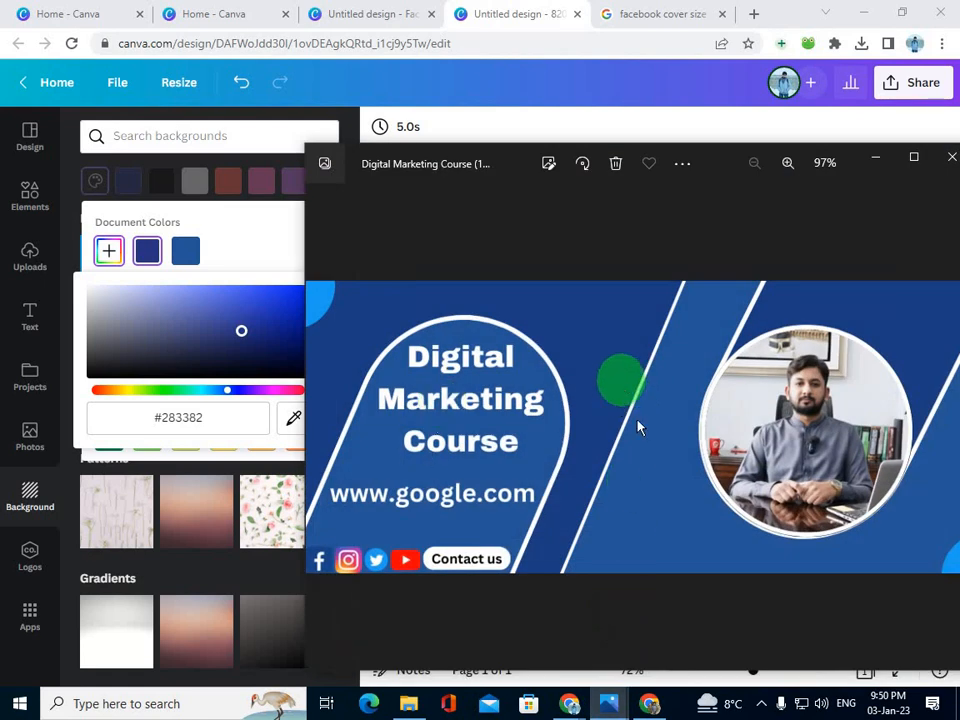
{"action": "left_click", "coordinate": [237, 324]}
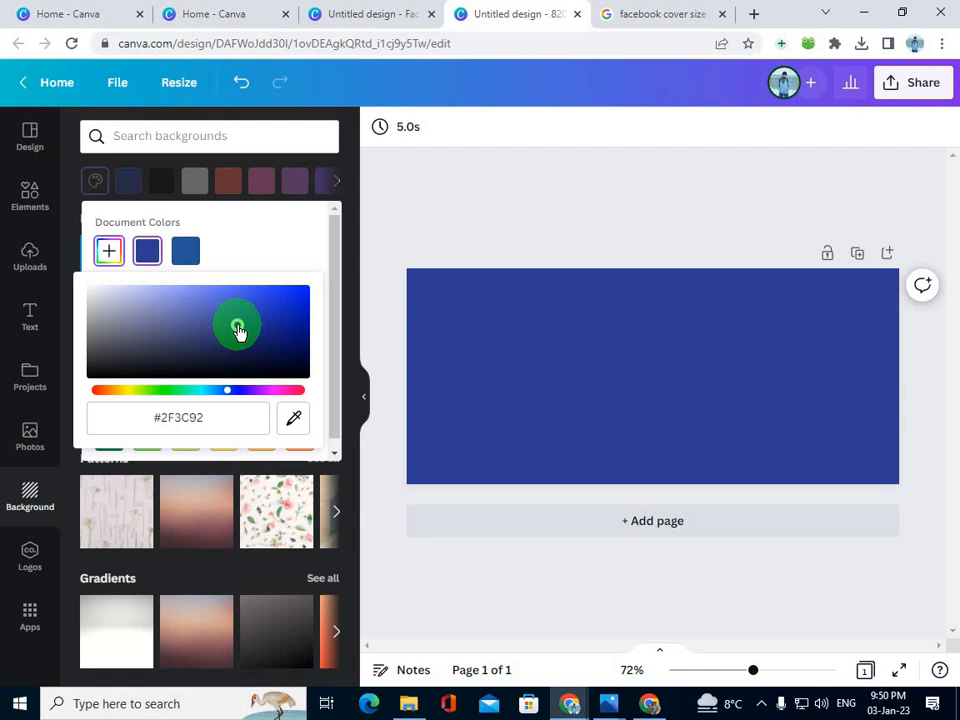
- Replace the page's custom background colour with the hex value #265697 and close the colour choices
{"action": "left_click", "coordinate": [165, 418]}
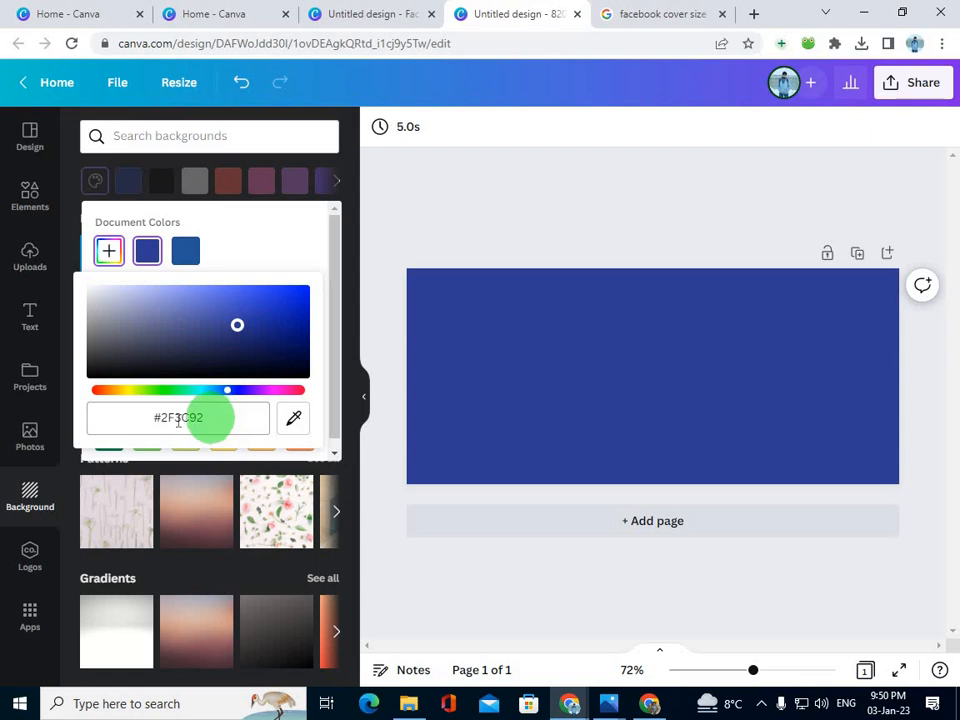
{"action": "mouse_move", "coordinate": [160, 415]}
{"action": "left_mouse_down"}
{"action": "mouse_move", "coordinate": [193, 416]}
{"action": "mouse_move", "coordinate": [163, 427]}
{"action": "left_mouse_up"}
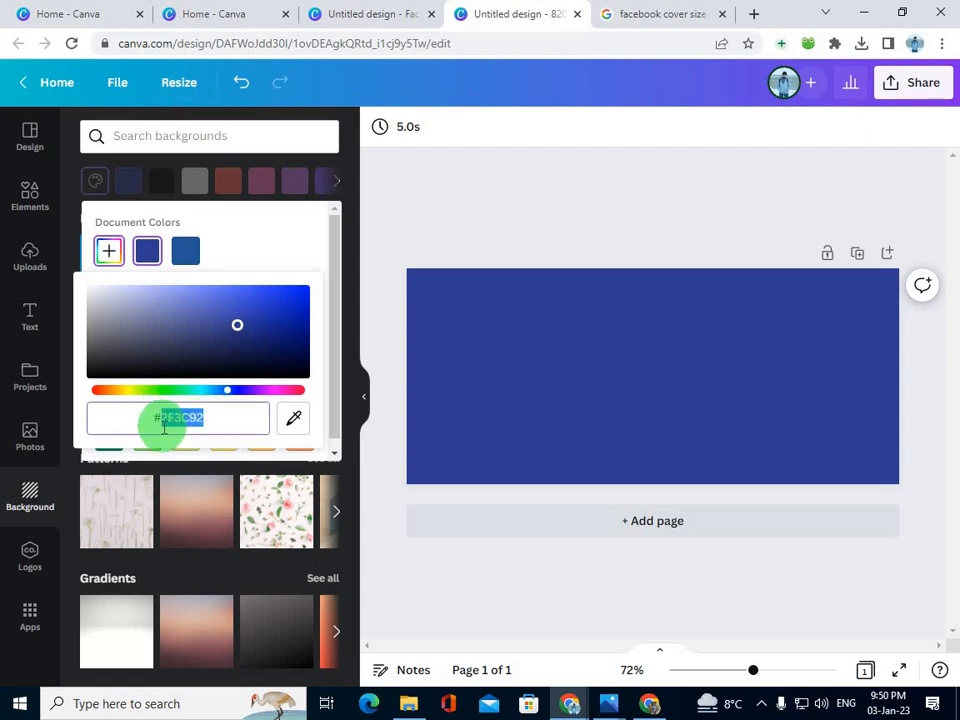
{"action": "type", "text": "265"}
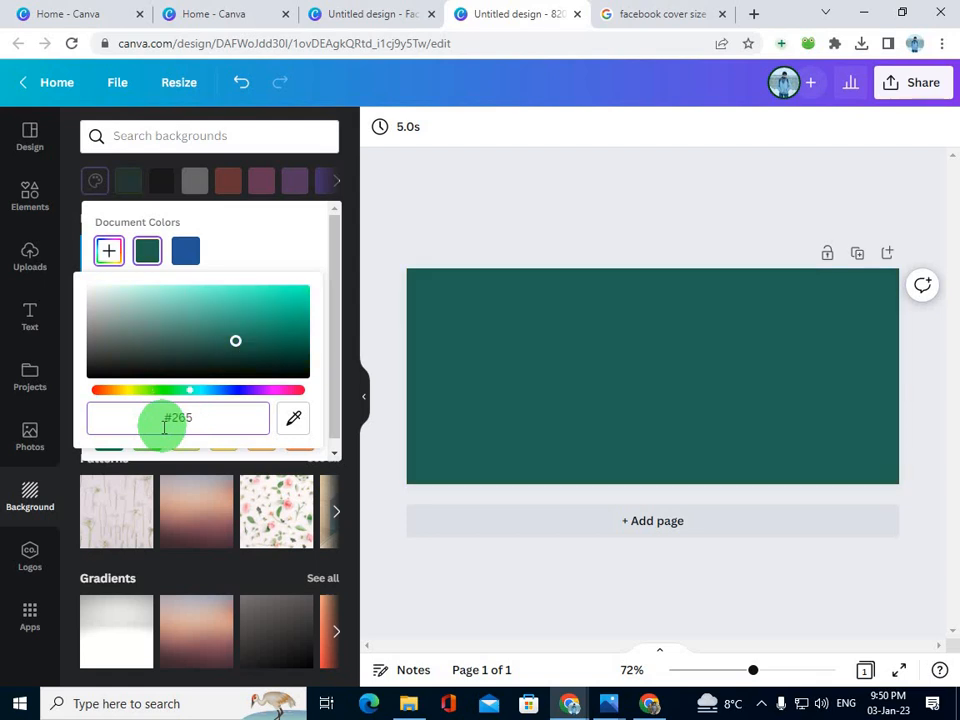
{"action": "type", "text": "697"}
{"action": "key", "text": "Return"}
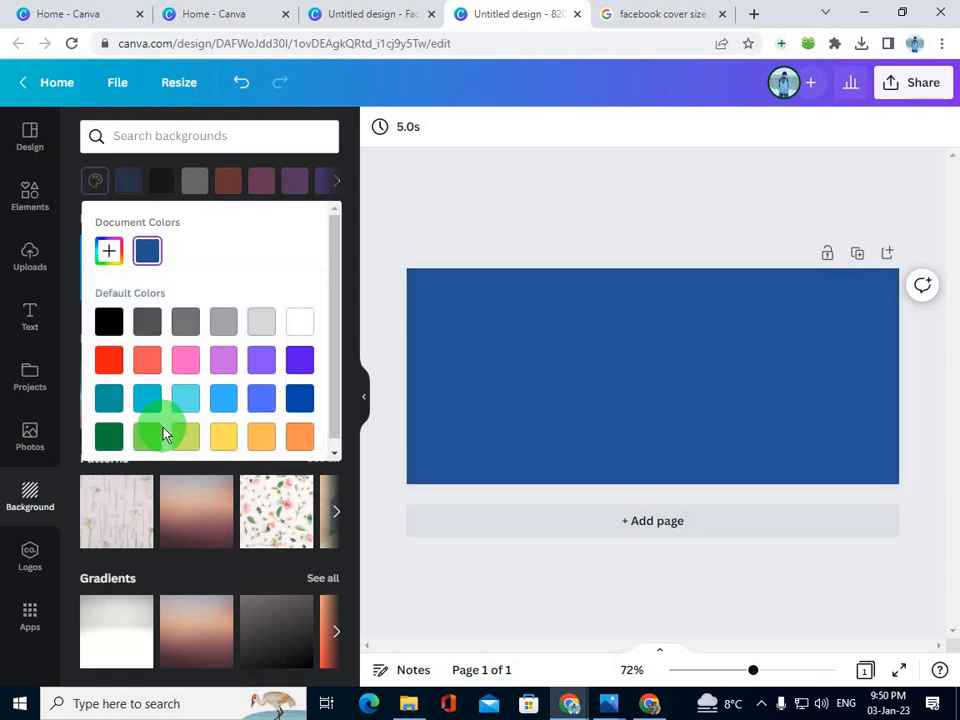
{"action": "left_click", "coordinate": [450, 626]}
- View the reference Digital Marketing Course cover in Photos and minimise the browser and Photos windows
{"action": "left_click", "coordinate": [608, 703]}
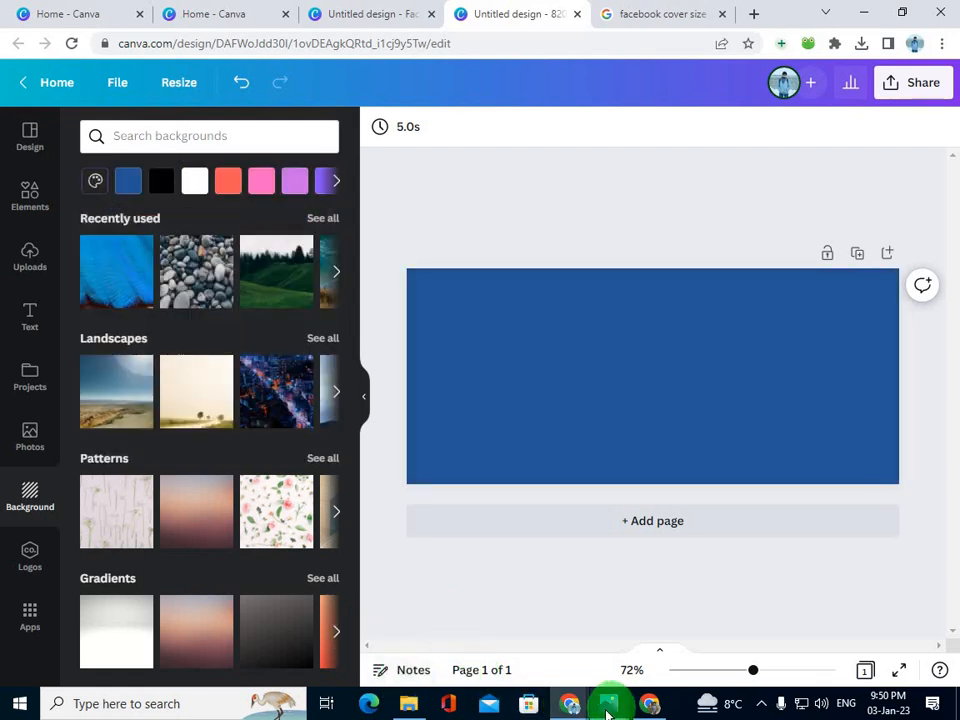
{"action": "left_click", "coordinate": [604, 625]}
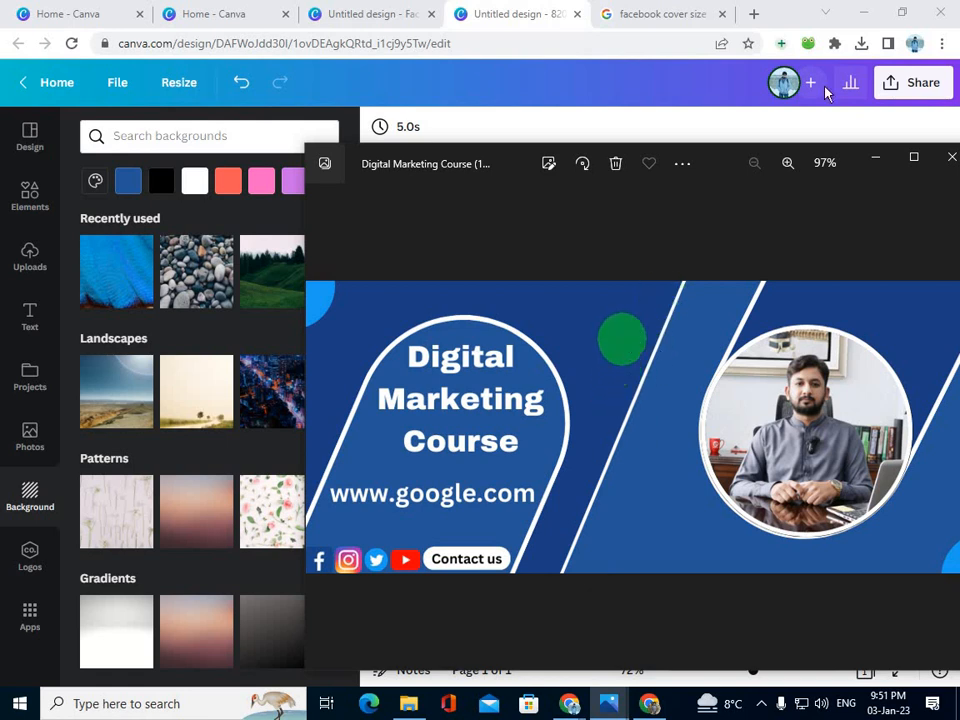
{"action": "left_click", "coordinate": [860, 18]}
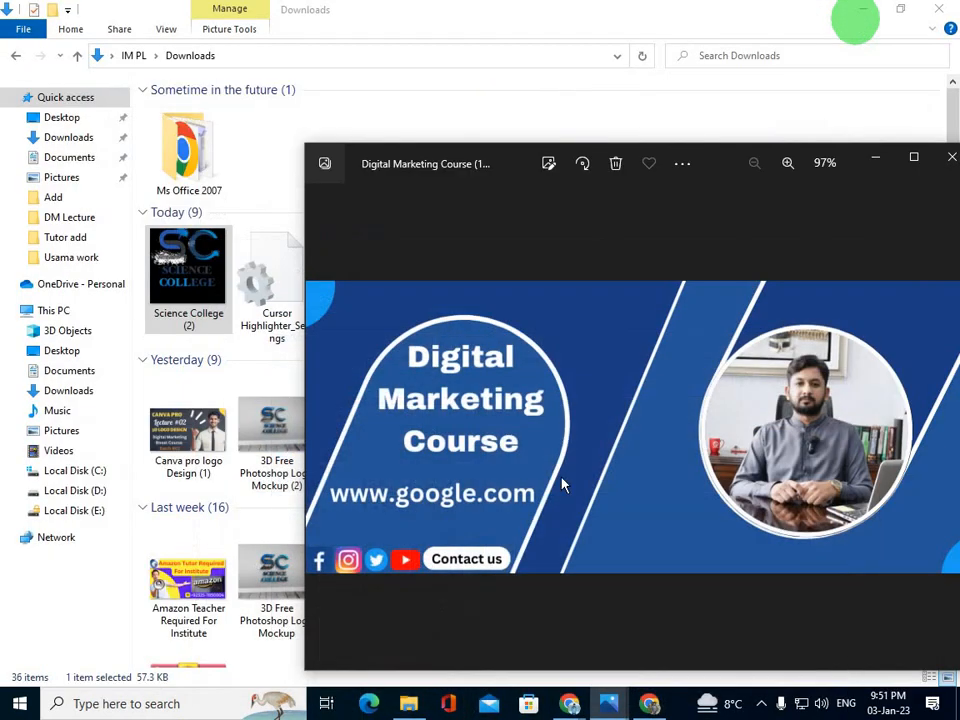
{"action": "left_click", "coordinate": [876, 157]}
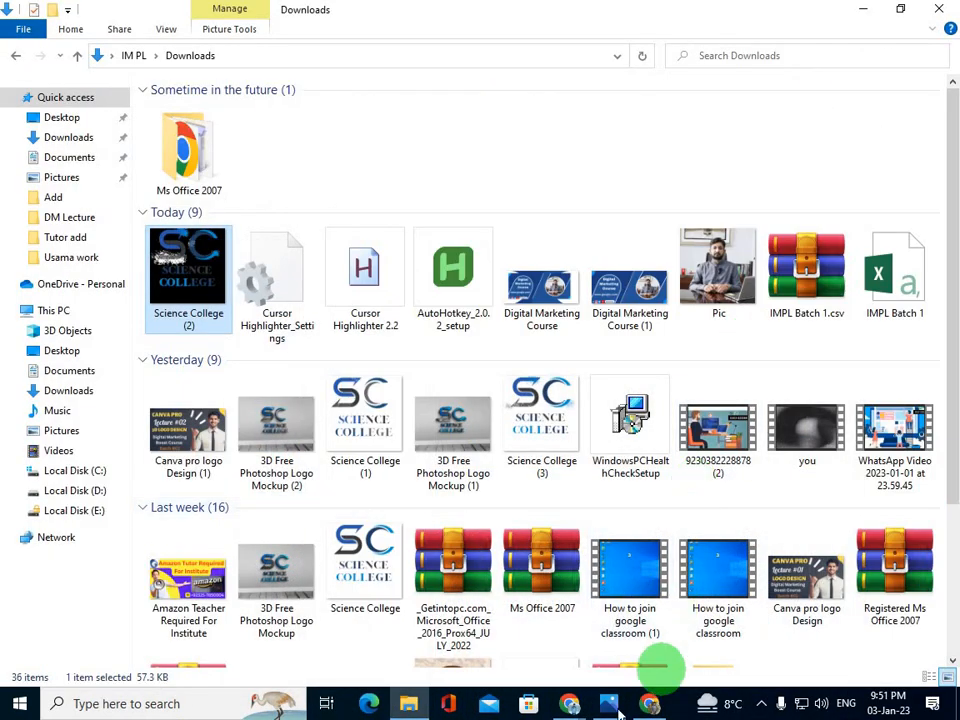
- Switch to the Canva design in Chrome and add a square shape to the page
{"action": "mouse_move", "coordinate": [570, 703]}
{"action": "left_click", "coordinate": [515, 640]}
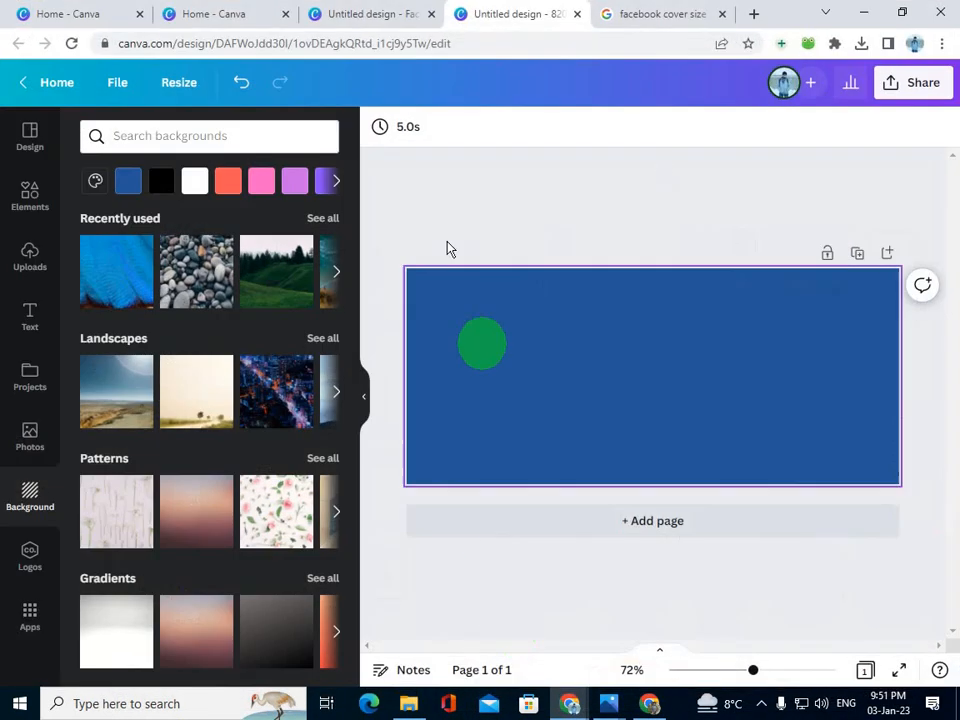
{"action": "left_click", "coordinate": [45, 207]}
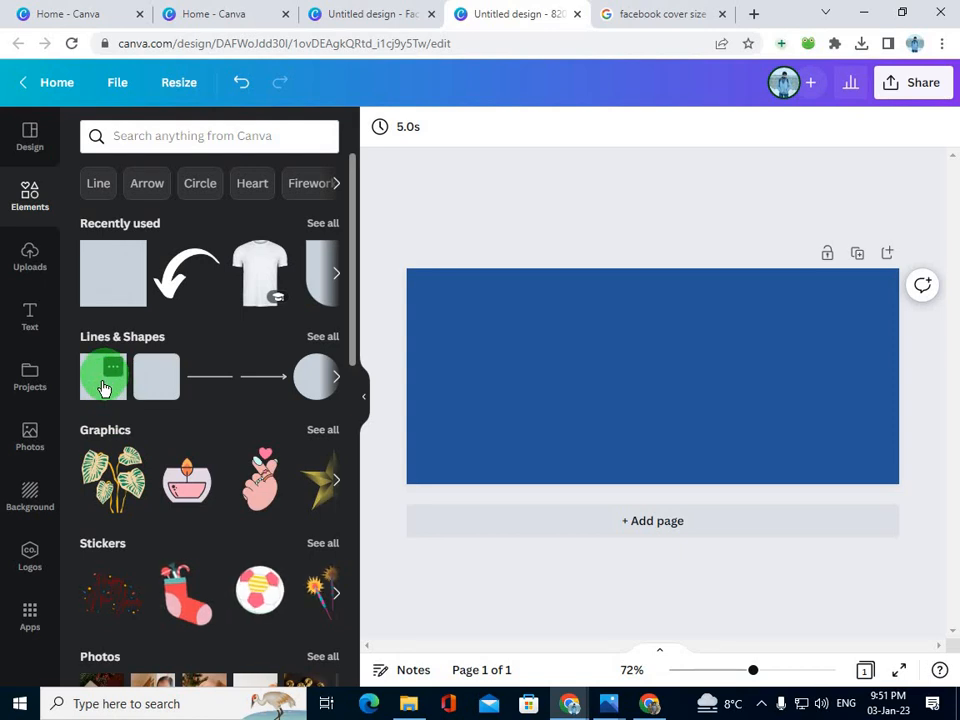
{"action": "left_click", "coordinate": [104, 388]}
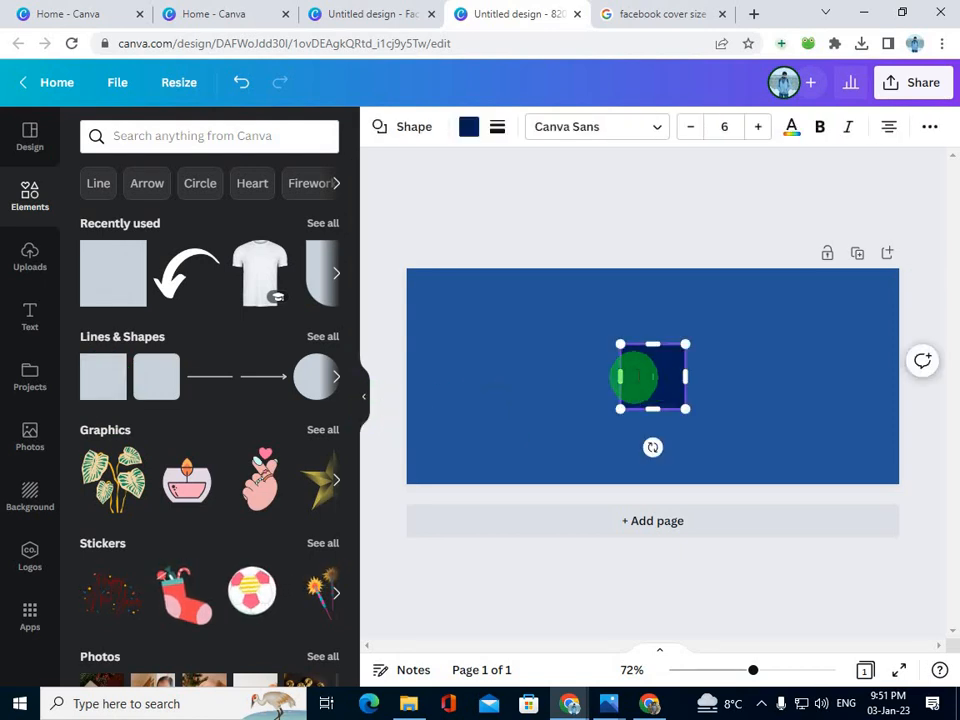
{"action": "left_click", "coordinate": [776, 572]}
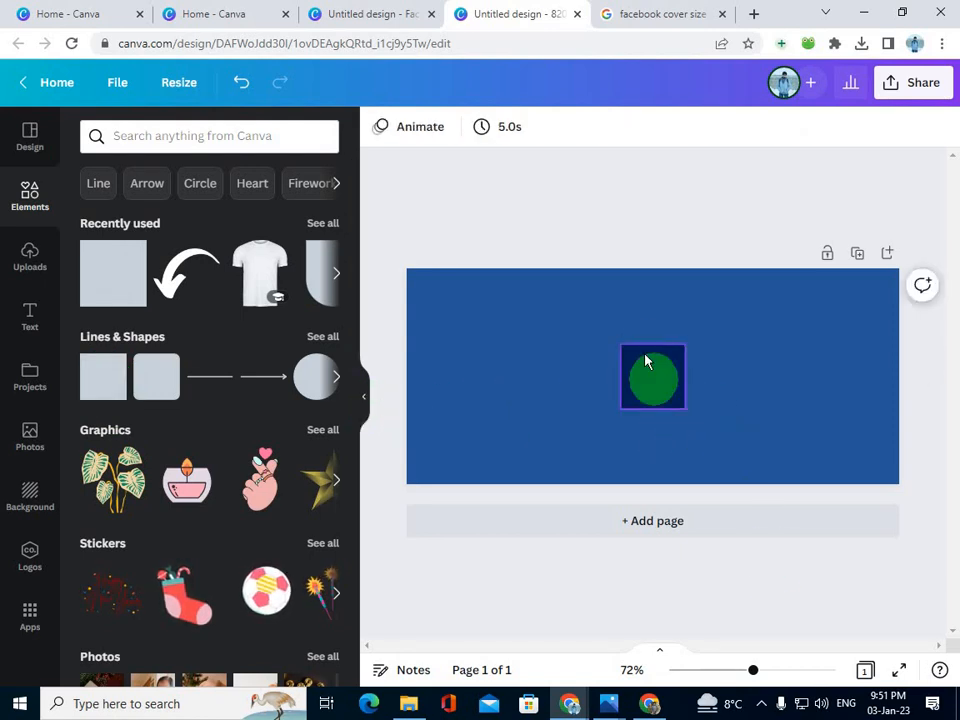
- Stretch the square to the page's full height and from its left edge to about the middle, covering the left half
{"action": "left_click", "coordinate": [647, 362]}
{"action": "left_click_drag", "start_coordinate": [630, 378], "coordinate": [406, 360]}
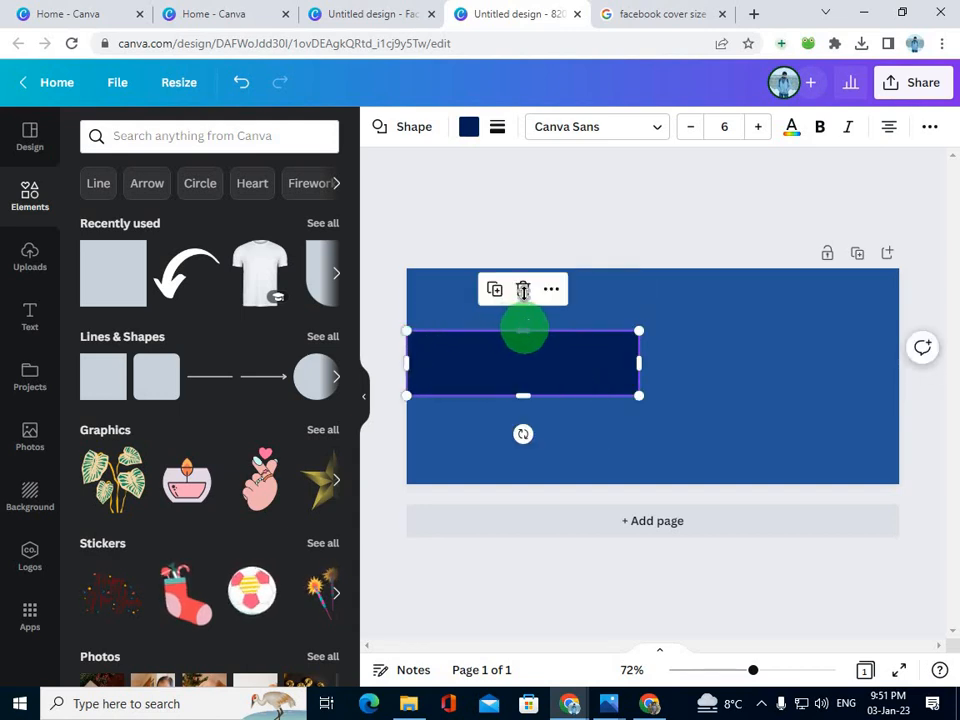
{"action": "left_click_drag", "start_coordinate": [523, 330], "coordinate": [525, 267]}
{"action": "left_click", "coordinate": [521, 395]}
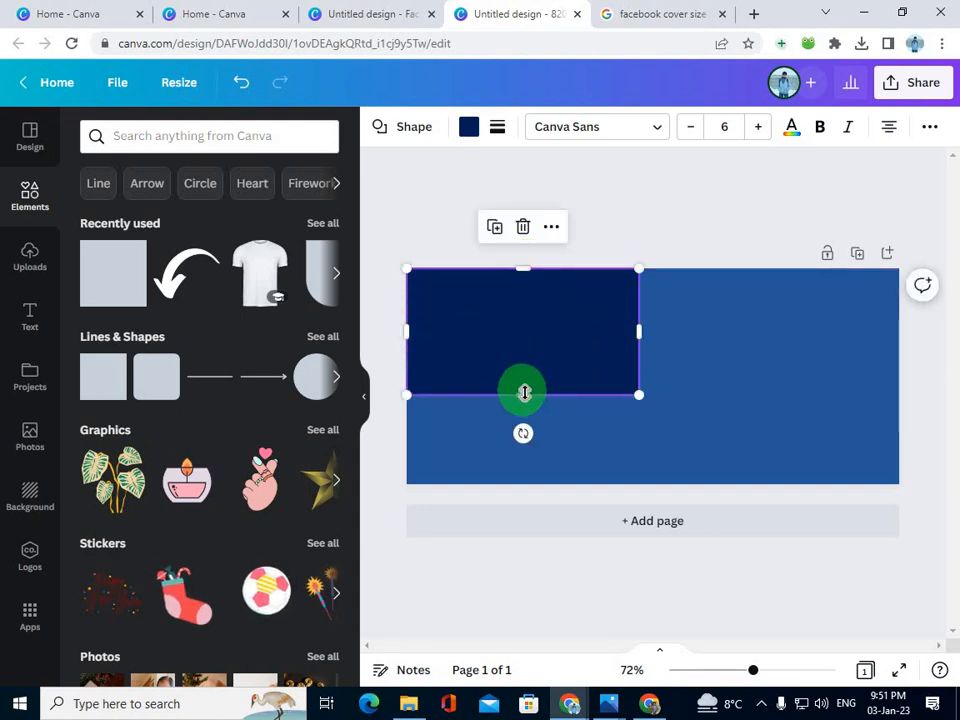
{"action": "left_click_drag", "start_coordinate": [524, 393], "coordinate": [599, 420]}
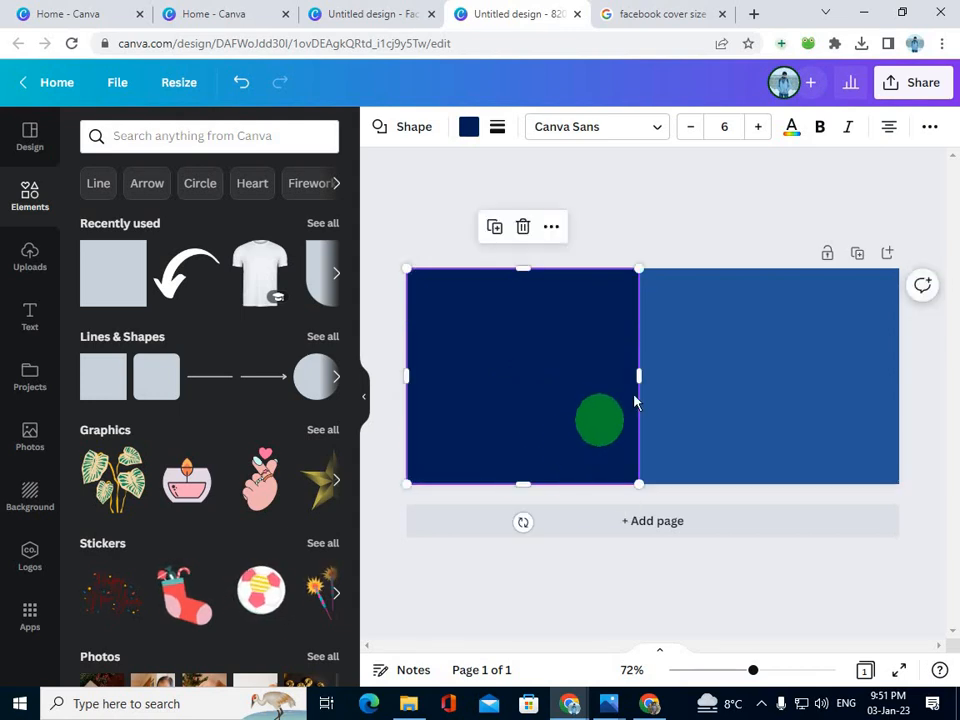
{"action": "left_click", "coordinate": [640, 372]}
{"action": "left_click_drag", "start_coordinate": [642, 380], "coordinate": [621, 392]}
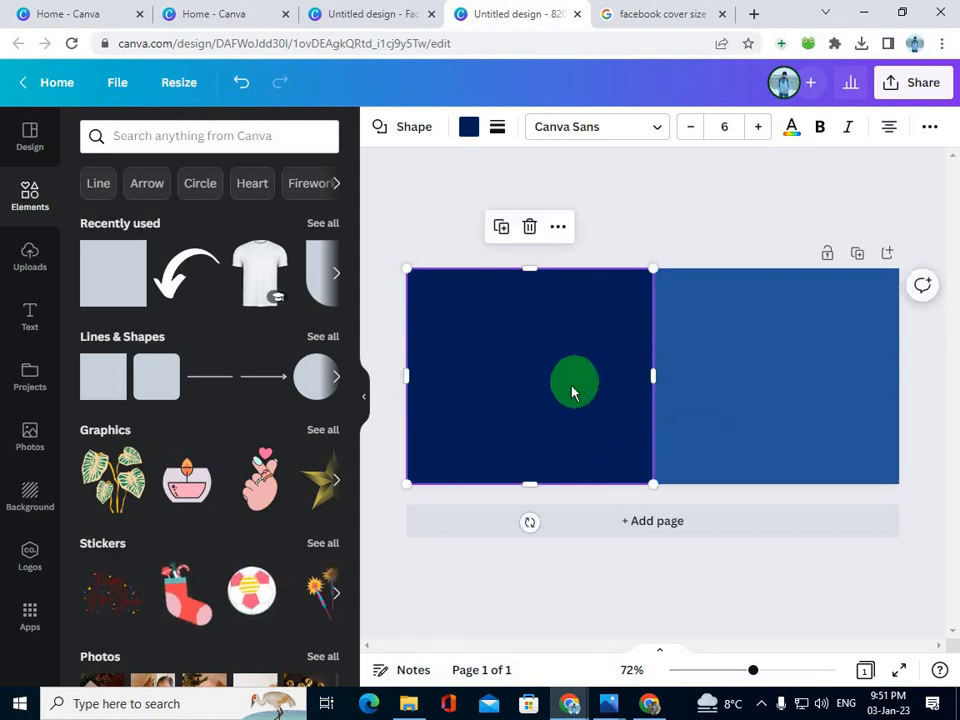
- Tilt the dark blue rectangle clockwise and enlarge it past the page edges to form a panel with a slanted right edge
{"action": "left_click", "coordinate": [529, 522]}
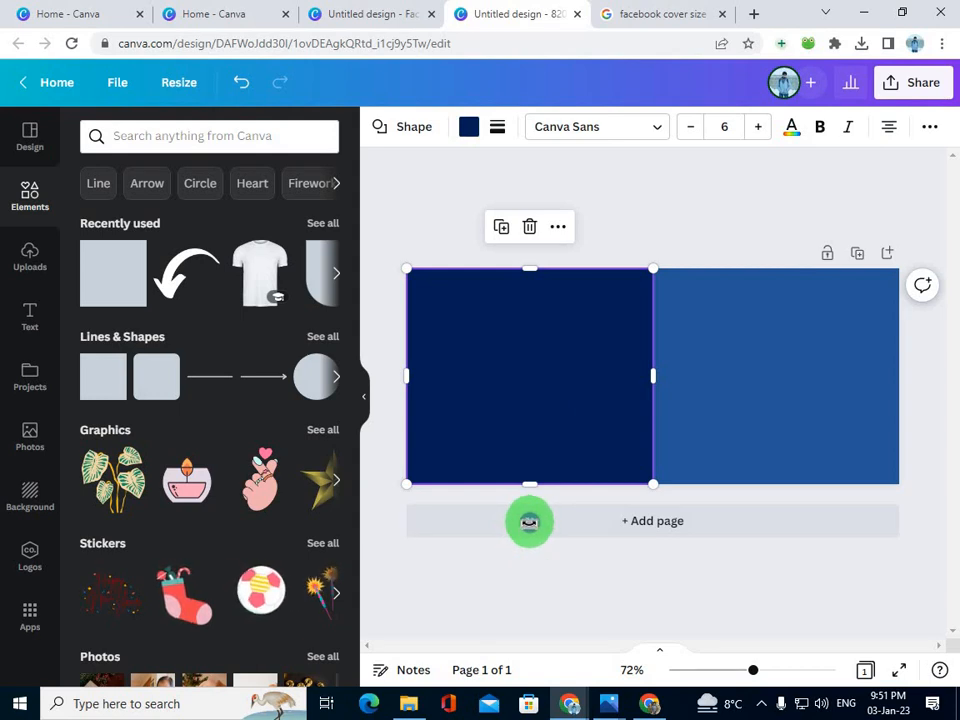
{"action": "left_click_drag", "start_coordinate": [521, 526], "coordinate": [458, 545]}
{"action": "mouse_move", "coordinate": [521, 386]}
{"action": "left_mouse_down"}
{"action": "mouse_move", "coordinate": [497, 364]}
{"action": "mouse_move", "coordinate": [510, 361]}
{"action": "left_mouse_up"}
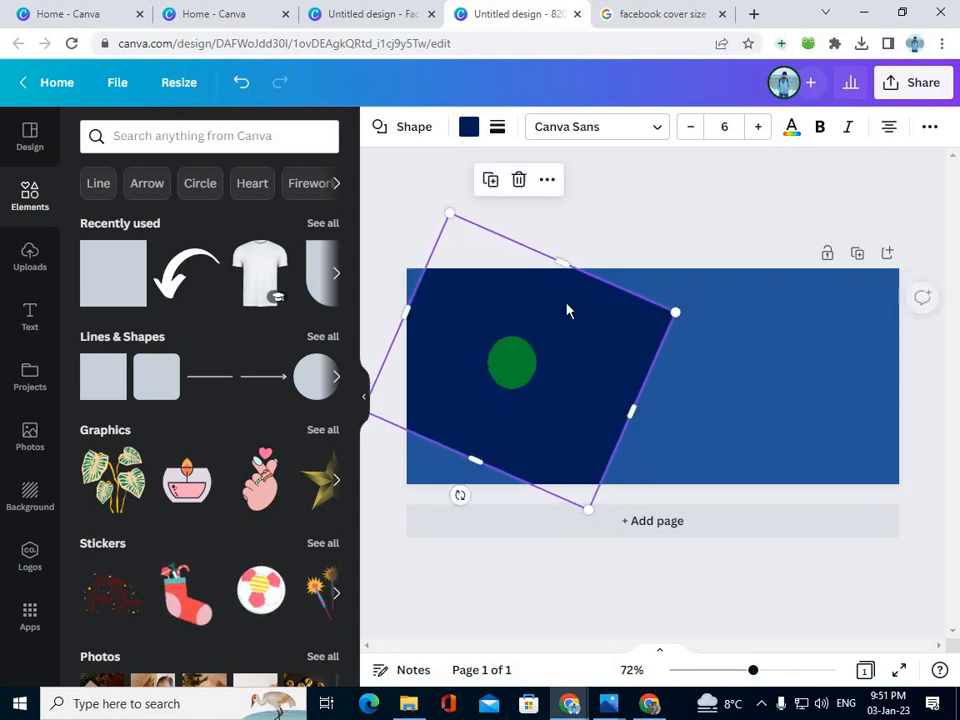
{"action": "left_click", "coordinate": [580, 280]}
{"action": "left_click_drag", "start_coordinate": [407, 308], "coordinate": [384, 299]}
{"action": "left_click_drag", "start_coordinate": [463, 452], "coordinate": [437, 511]}
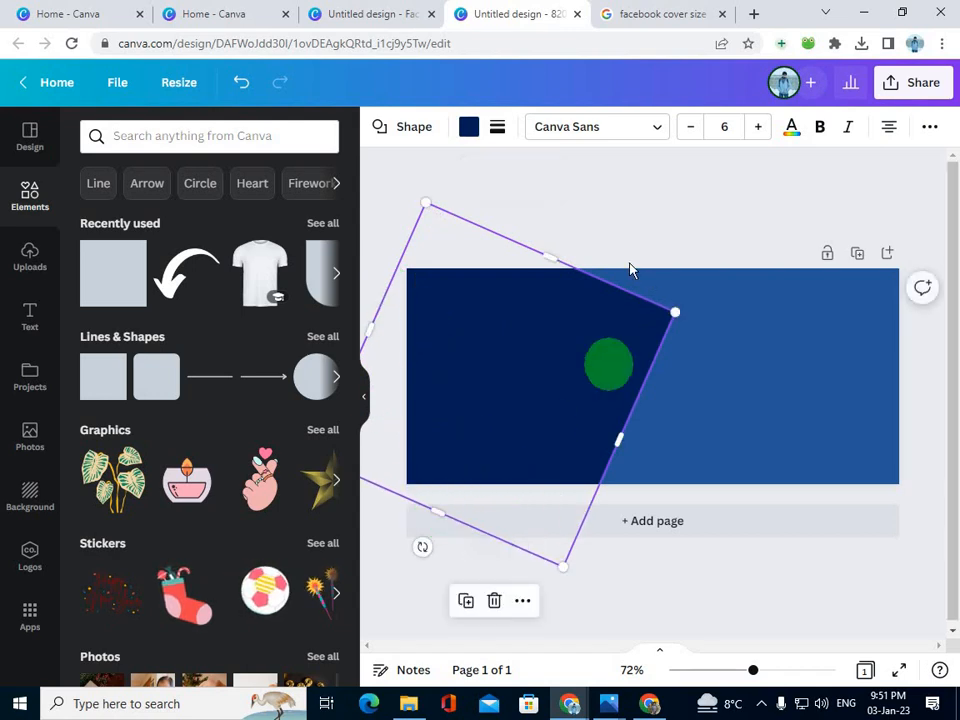
{"action": "left_click_drag", "start_coordinate": [560, 255], "coordinate": [597, 176]}
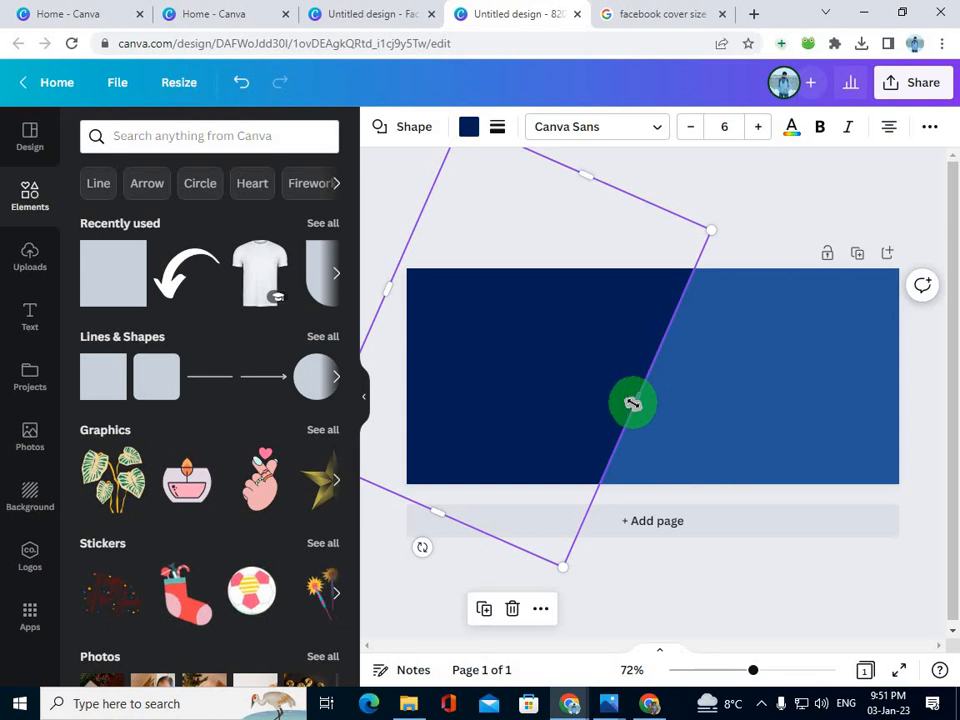
{"action": "left_click_drag", "start_coordinate": [637, 398], "coordinate": [657, 407]}
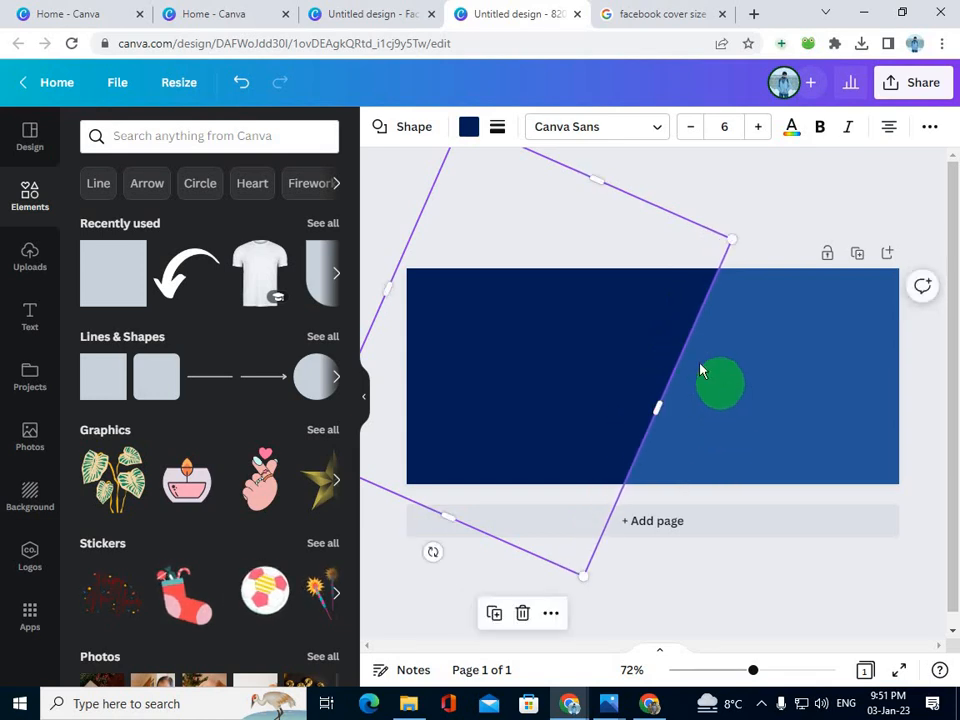
- Examine the reference Digital Marketing Course cover in Photos and return to the Canva design
{"action": "left_click", "coordinate": [608, 703]}
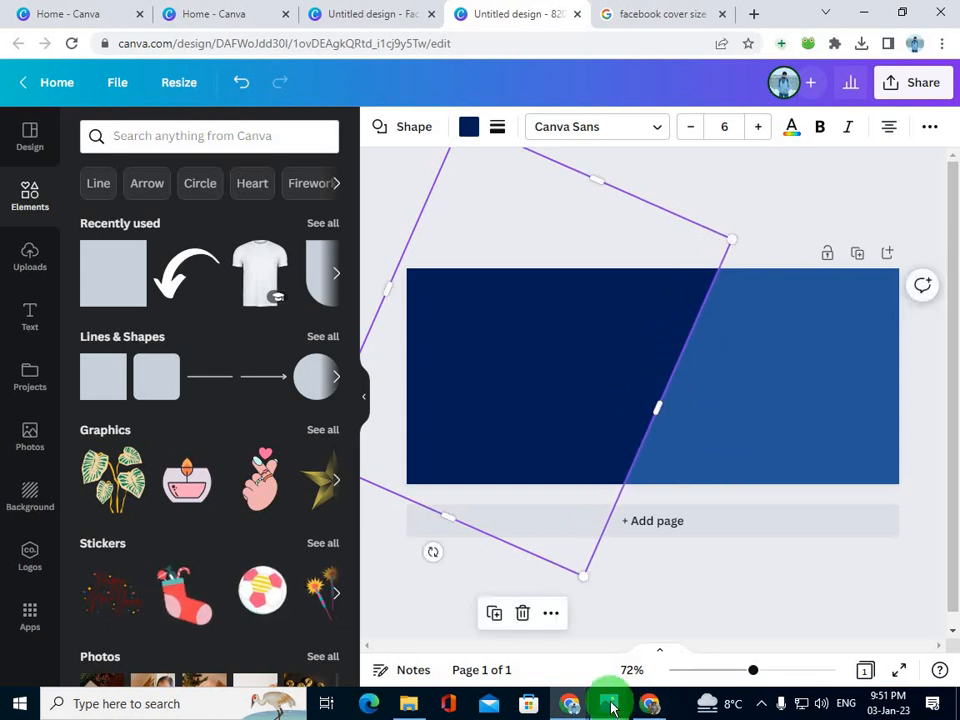
{"action": "left_click", "coordinate": [648, 543]}
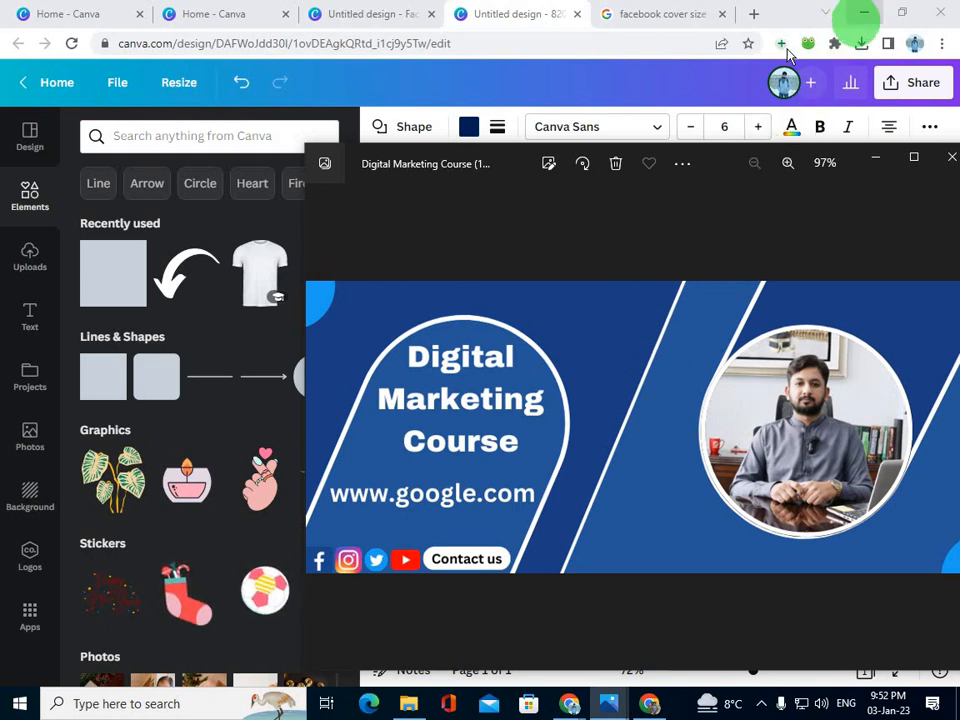
{"action": "left_click", "coordinate": [480, 10]}
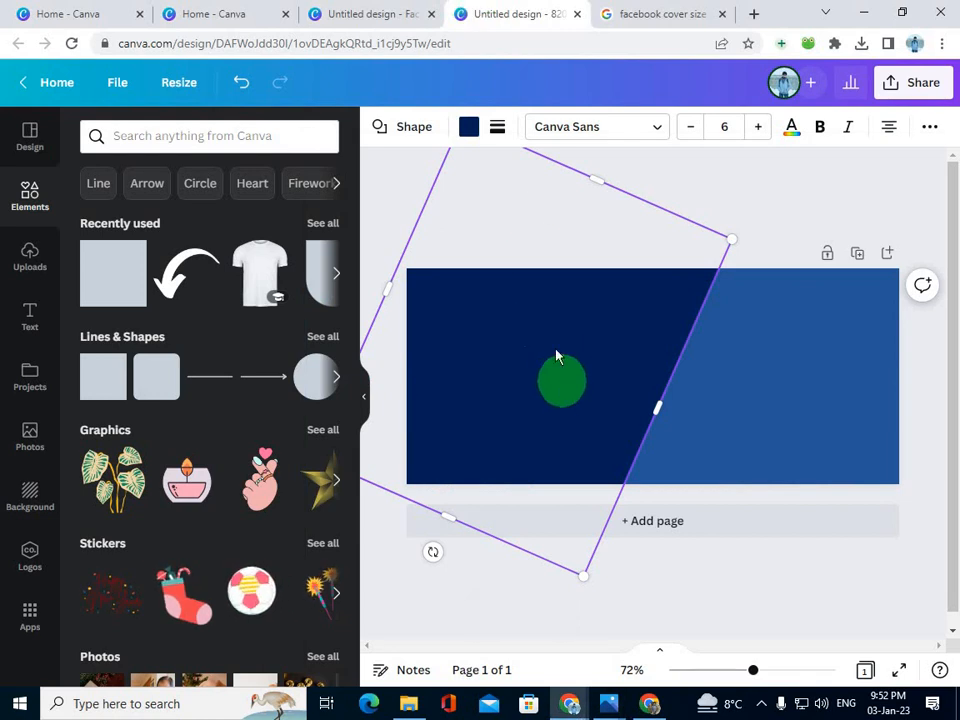
- Set the slanted panel's custom fill colour to the hex value #1B3E82
{"action": "left_click", "coordinate": [386, 199]}
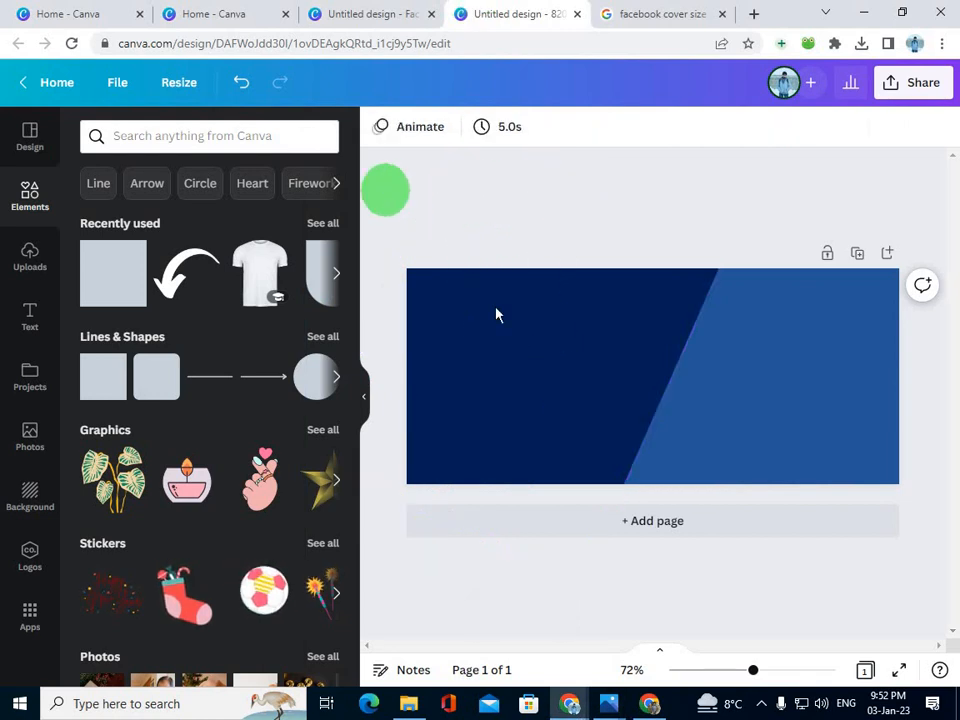
{"action": "left_click", "coordinate": [497, 312]}
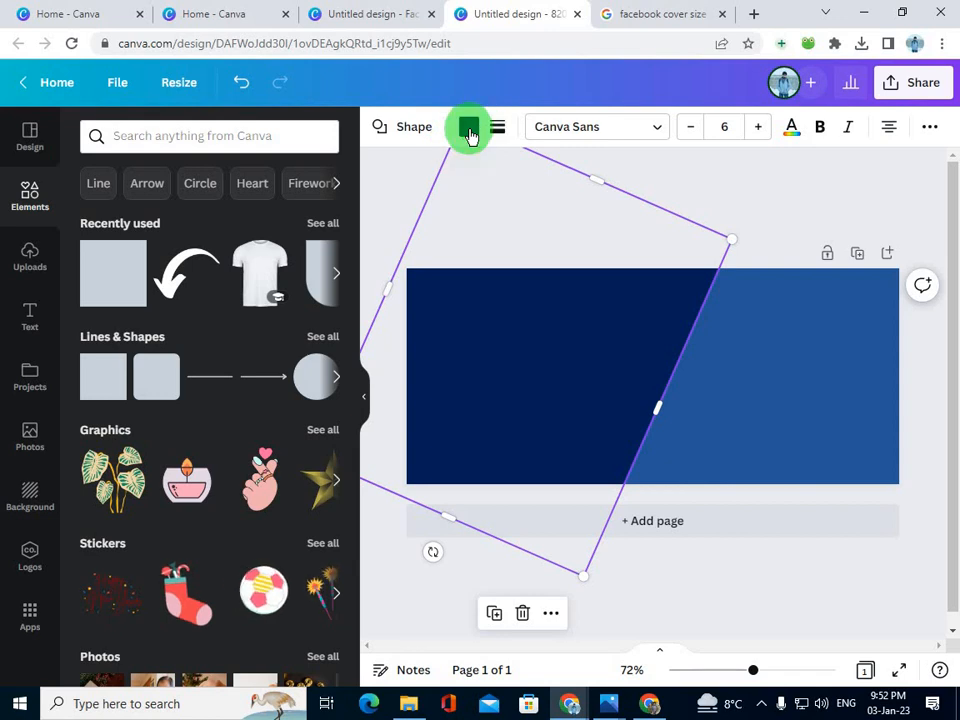
{"action": "left_click", "coordinate": [469, 126]}
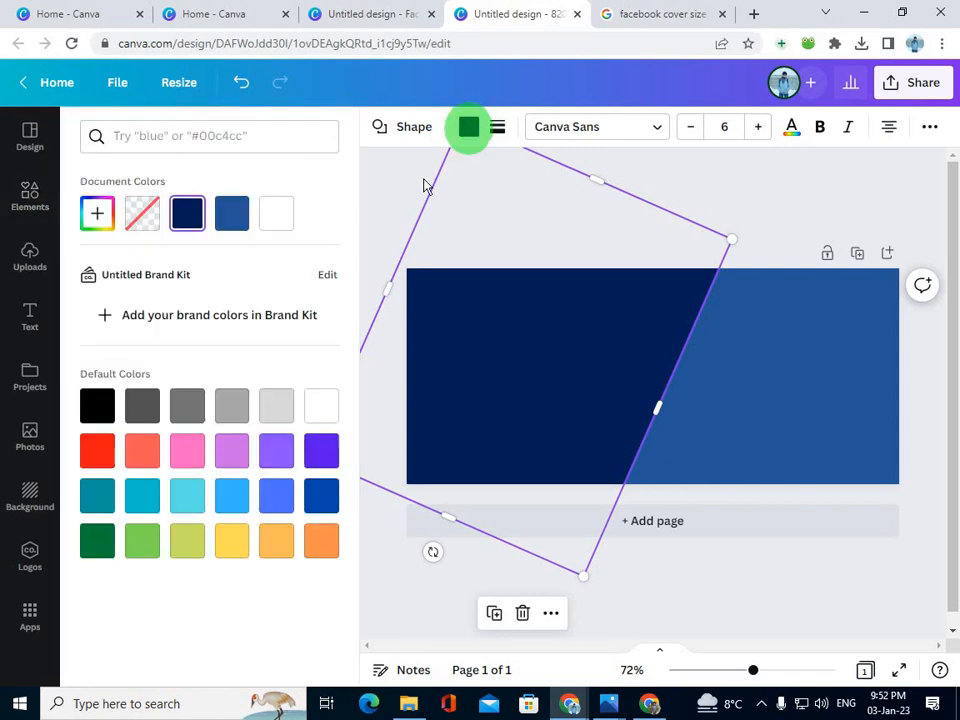
{"action": "left_click", "coordinate": [97, 215]}
{"action": "left_click", "coordinate": [200, 383]}
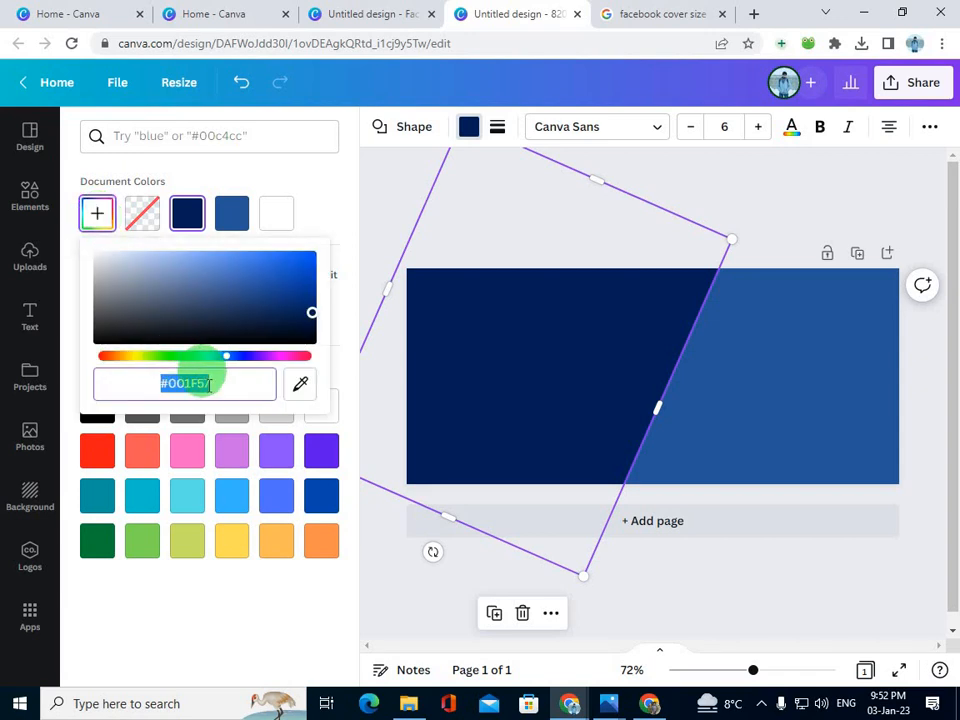
{"action": "left_click", "coordinate": [231, 383]}
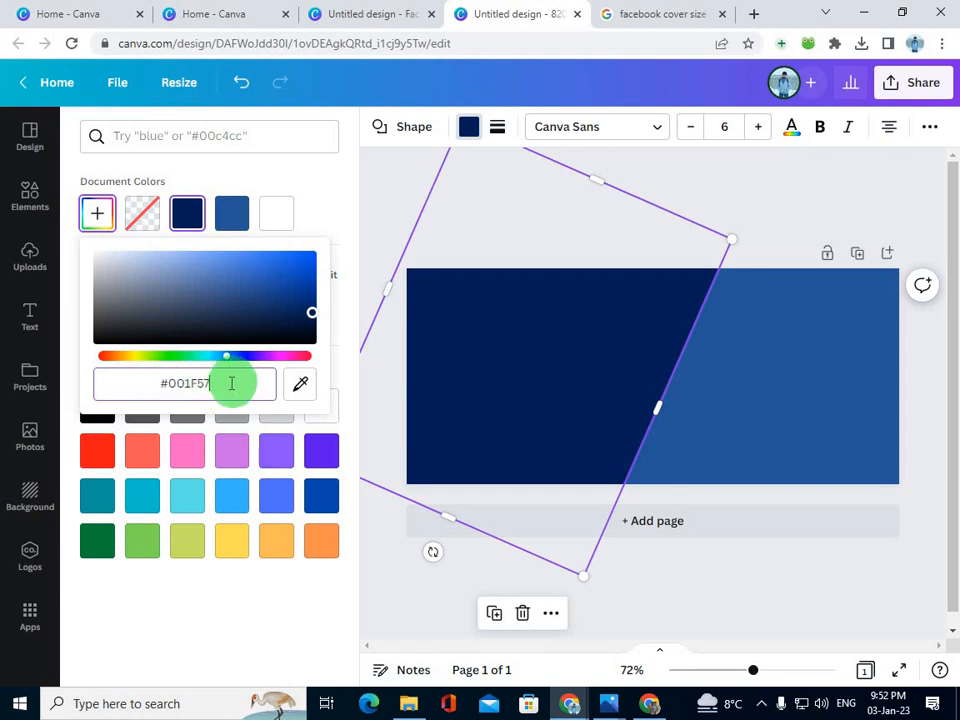
{"action": "key", "text": "BackSpace"}
{"action": "key", "text": "BackSpace"}
{"action": "key", "text": "BackSpace"}
{"action": "key", "text": "BackSpace"}
{"action": "key", "text": "BackSpace"}
{"action": "key", "text": "BackSpace"}
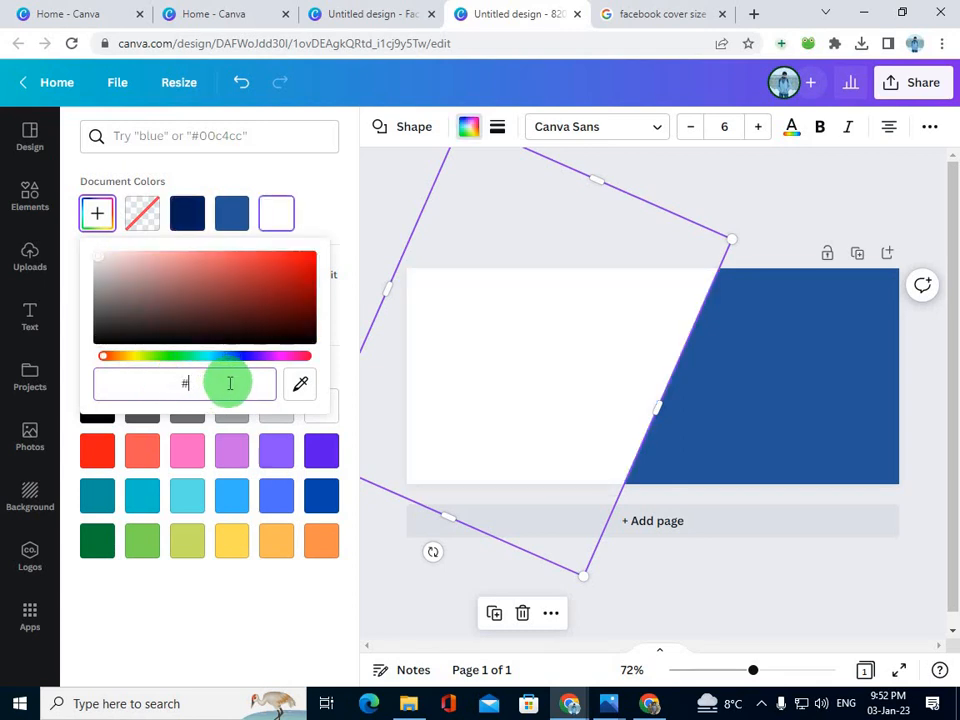
{"action": "type", "text": "1B3"}
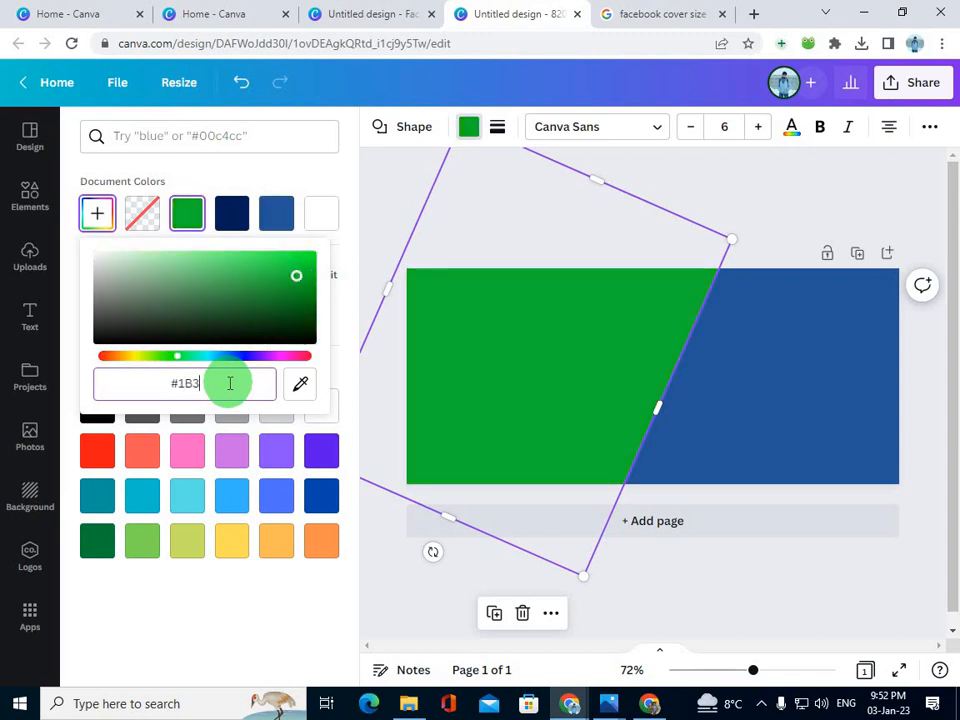
{"action": "type", "text": "E8"}
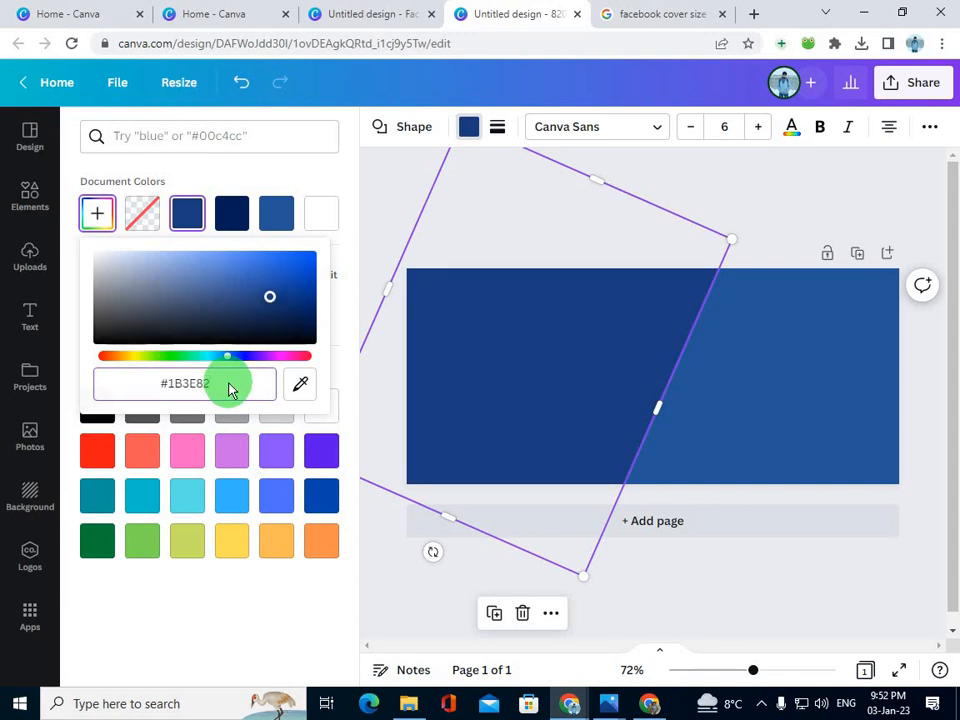
{"action": "type", "text": "2"}
{"action": "key", "text": "Return"}
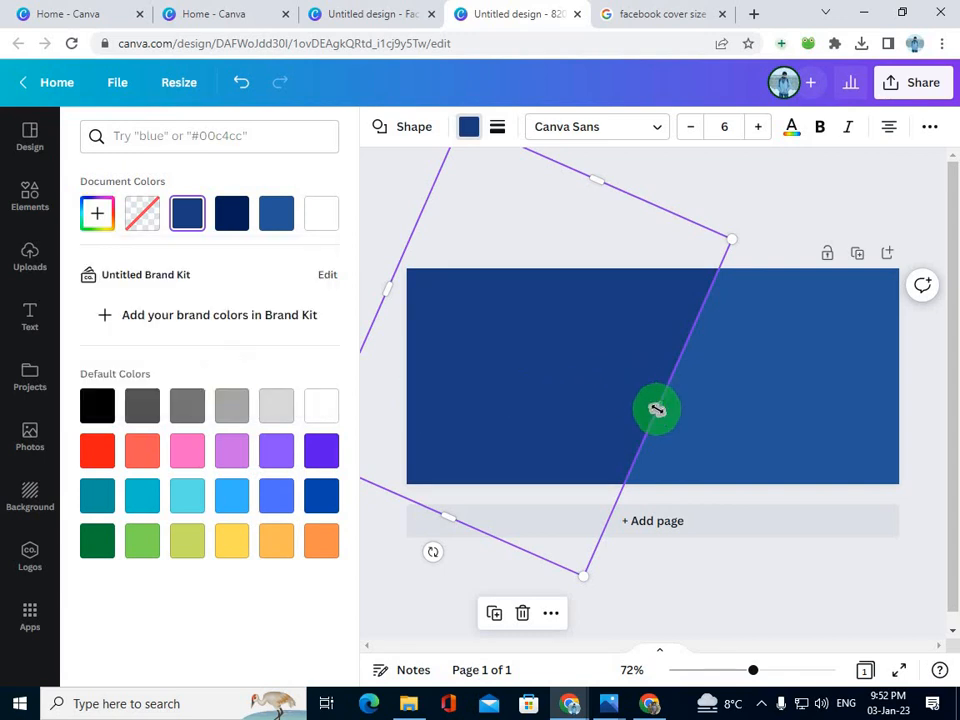
- Narrow the slanted panel slightly by moving its right edge inward, and preview the reference cover for comparison
{"action": "left_click_drag", "start_coordinate": [656, 408], "coordinate": [628, 401]}
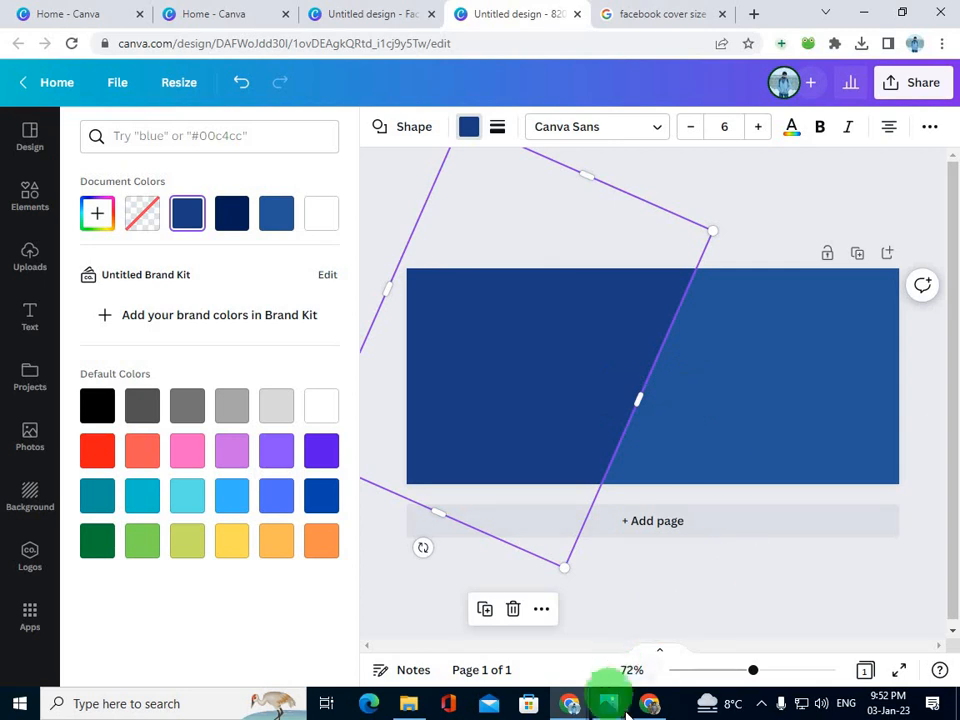
{"action": "mouse_move", "coordinate": [616, 711]}
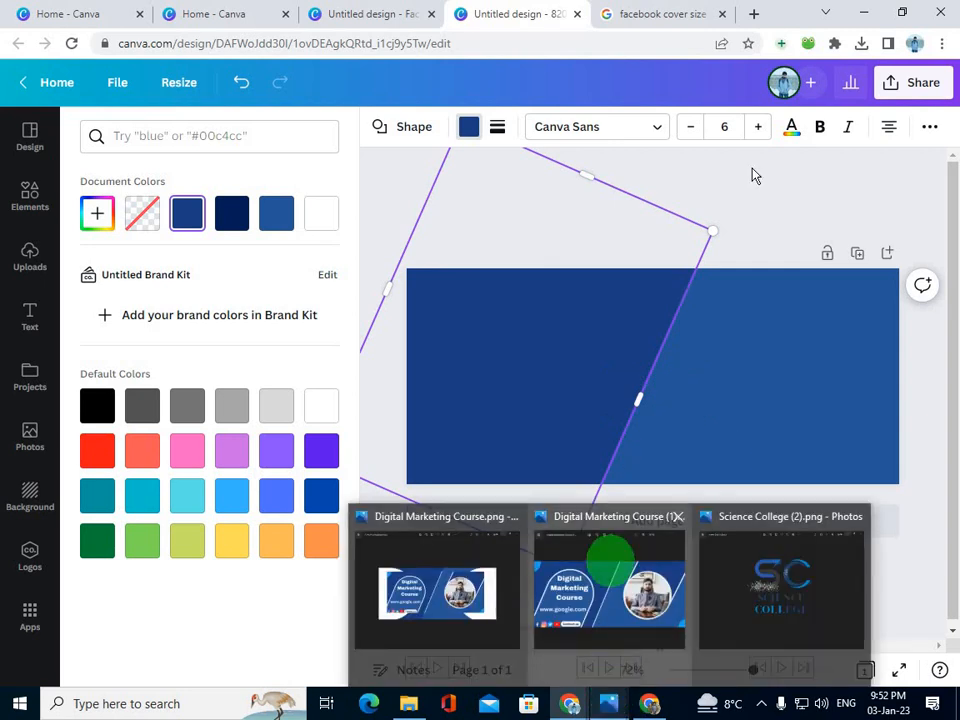
{"action": "left_click", "coordinate": [753, 194]}
{"action": "left_click", "coordinate": [753, 194]}
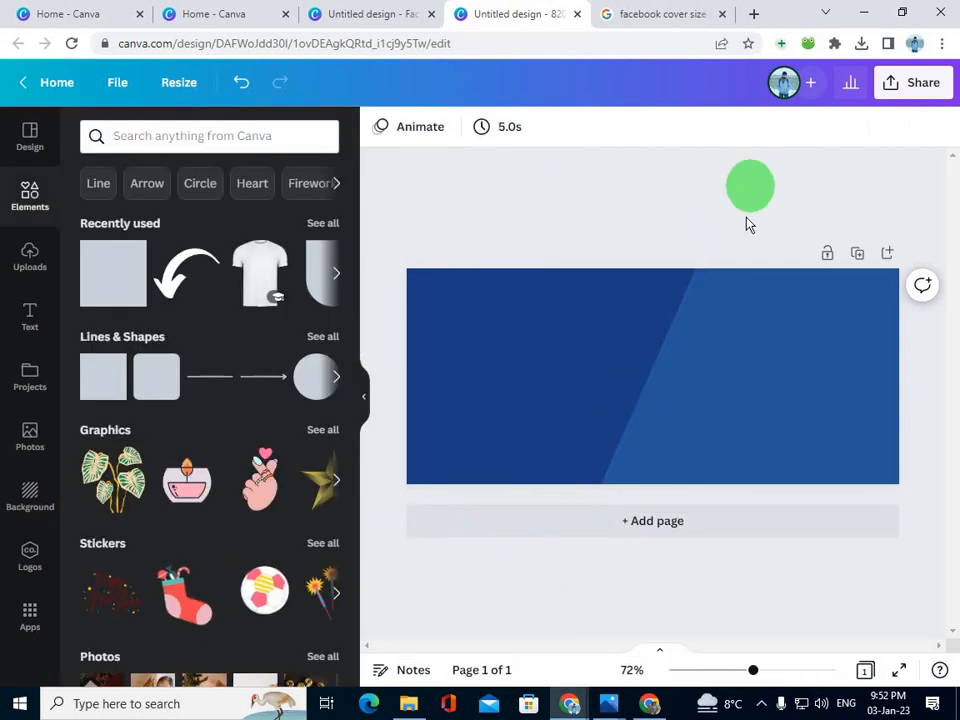
{"action": "mouse_move", "coordinate": [607, 716]}
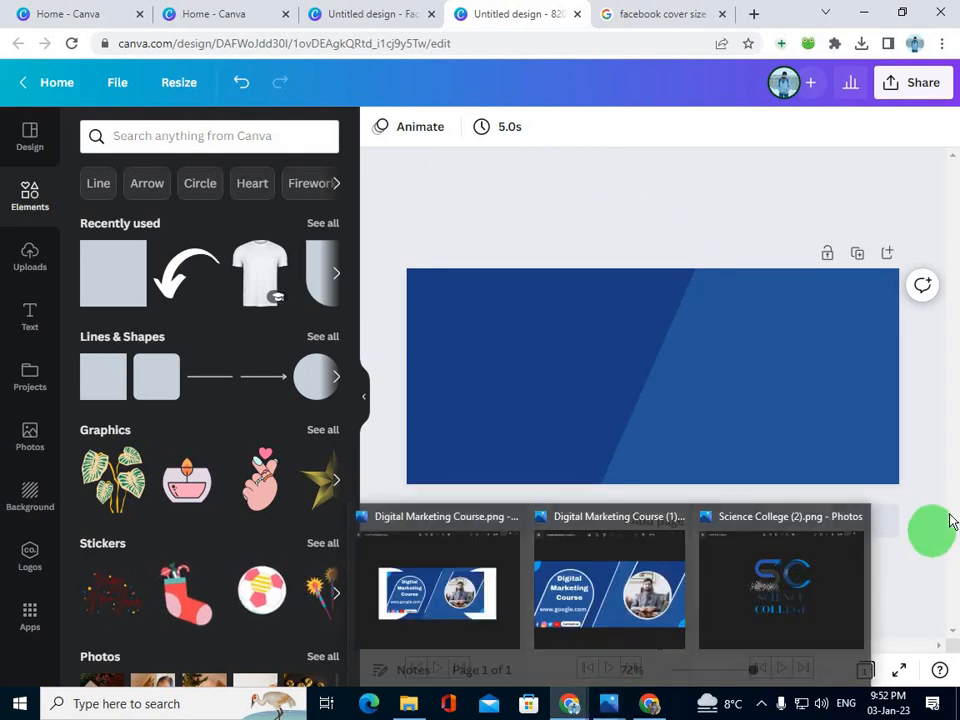
- Rotate the slanted panel back to upright so its right edge is vertical, and deselect it
{"action": "left_click", "coordinate": [551, 431]}
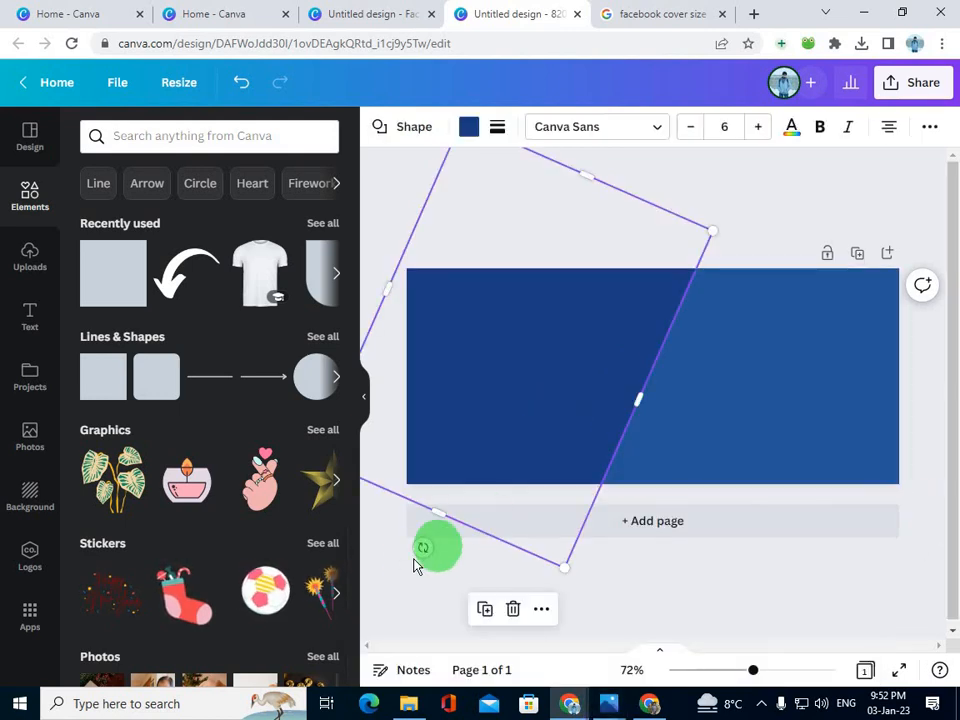
{"action": "left_click_drag", "start_coordinate": [418, 549], "coordinate": [525, 553]}
{"action": "left_click", "coordinate": [787, 578]}
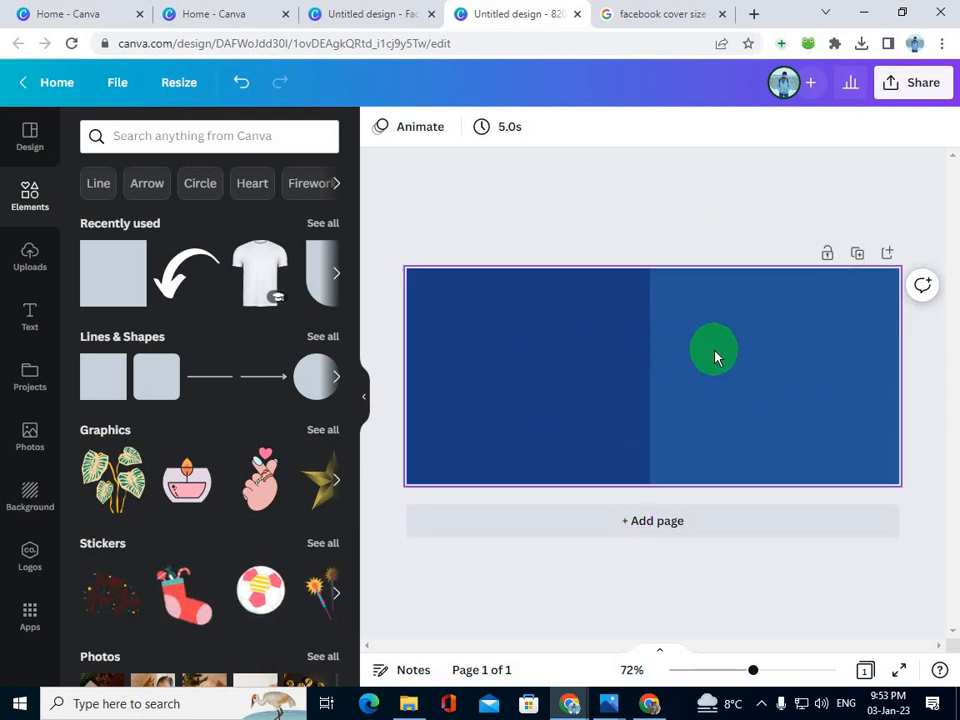
- Check the reference cover in Photos, then tilt the upright blue panel clockwise so its right edge slants across the page
{"action": "mouse_move", "coordinate": [608, 703]}
{"action": "left_click", "coordinate": [650, 600]}
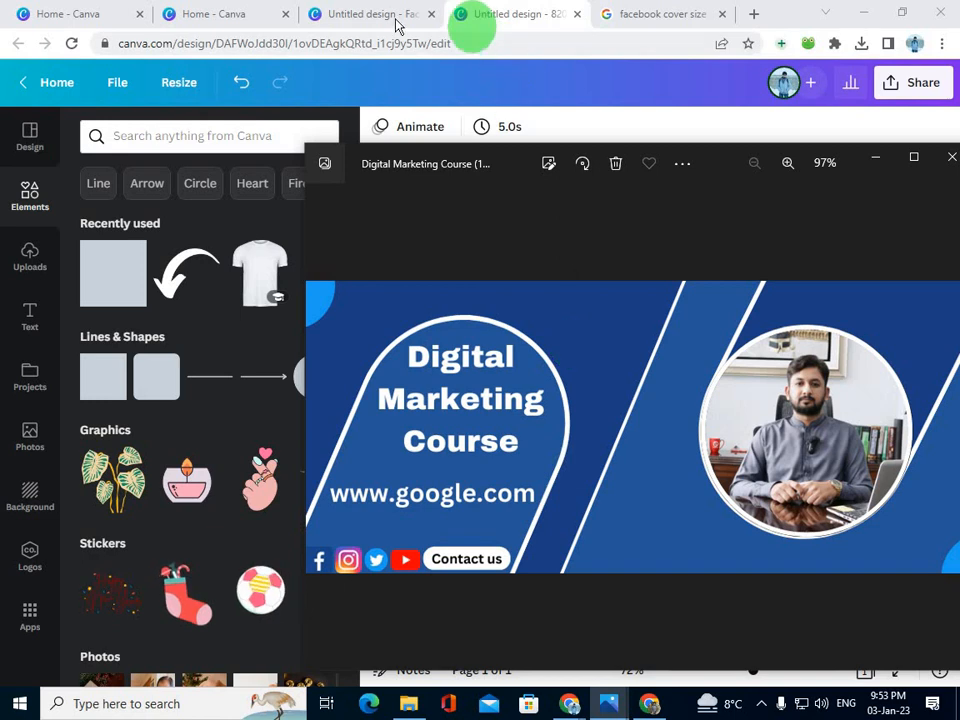
{"action": "left_click", "coordinate": [875, 158]}
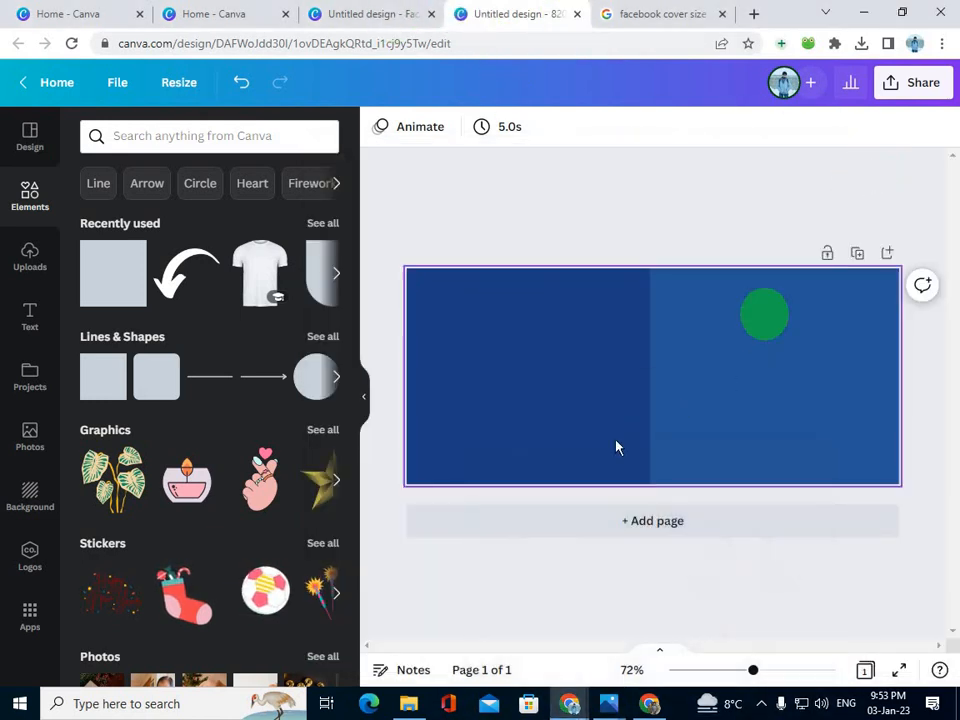
{"action": "left_click", "coordinate": [551, 416]}
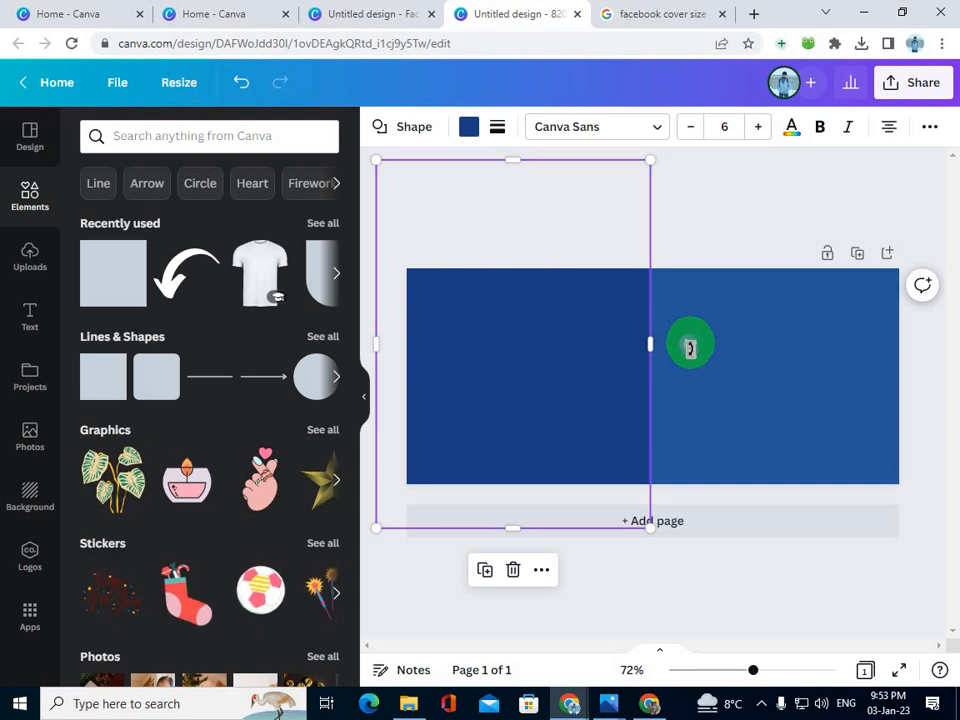
{"action": "left_click_drag", "start_coordinate": [689, 347], "coordinate": [559, 508]}
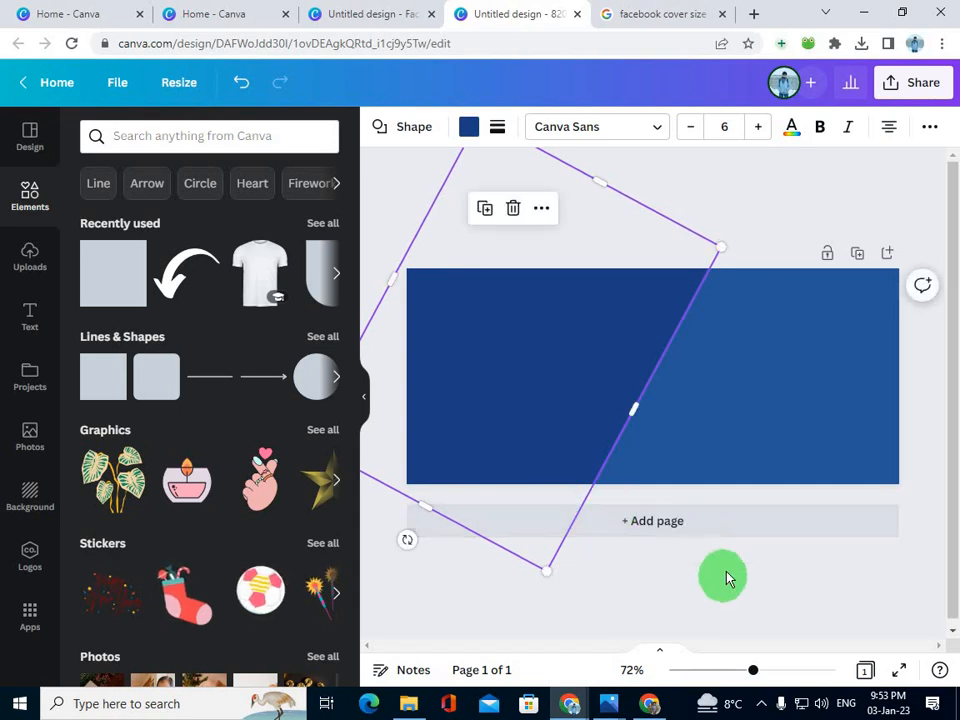
- Deselect the panel, close the Science College image in Photos, and examine the Digital Marketing Course reference cover's shapes before returning to the design
{"action": "left_click", "coordinate": [725, 574]}
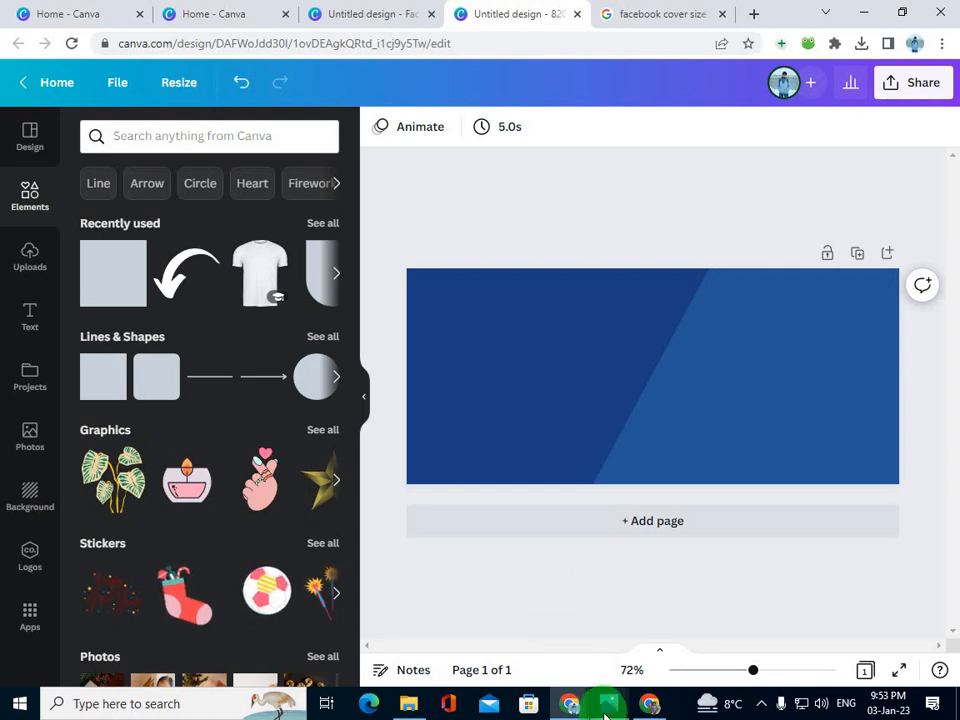
{"action": "mouse_move", "coordinate": [608, 703]}
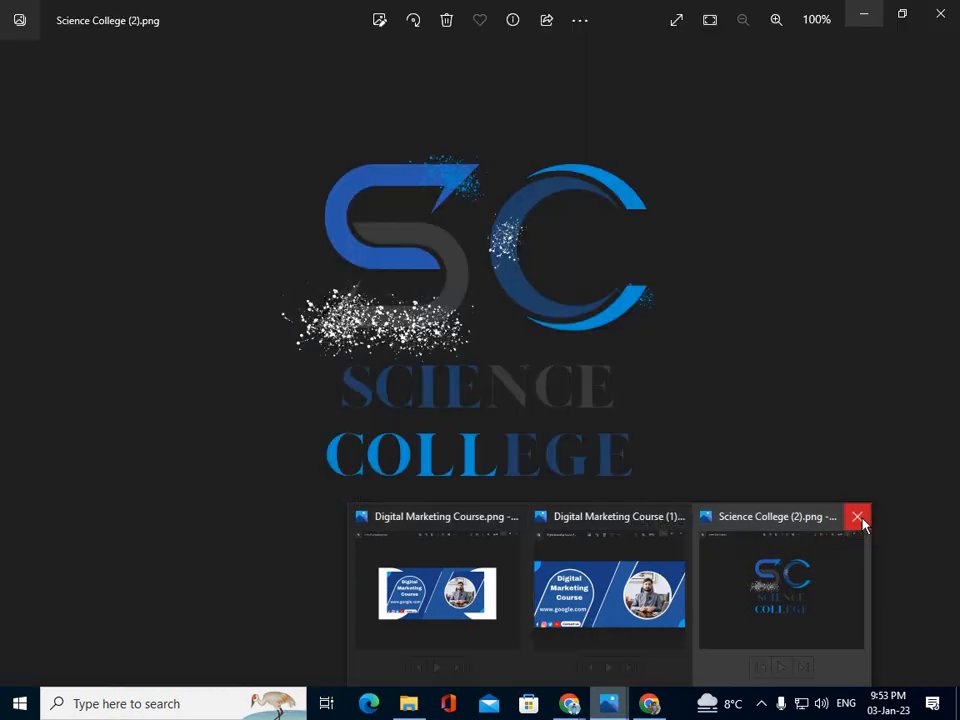
{"action": "left_click", "coordinate": [857, 516]}
{"action": "left_click", "coordinate": [686, 587]}
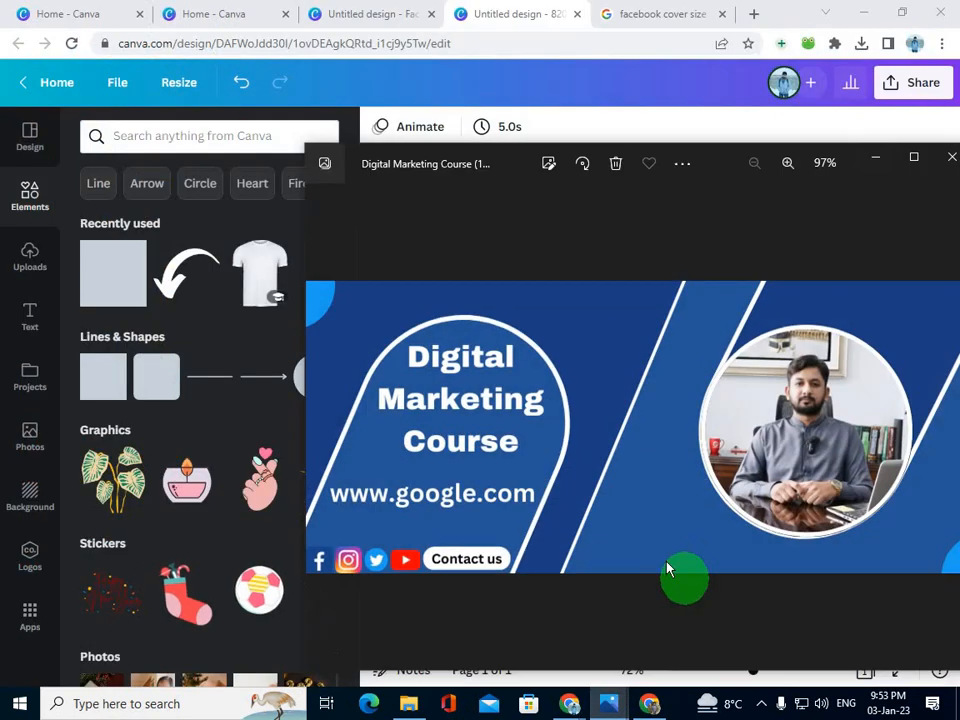
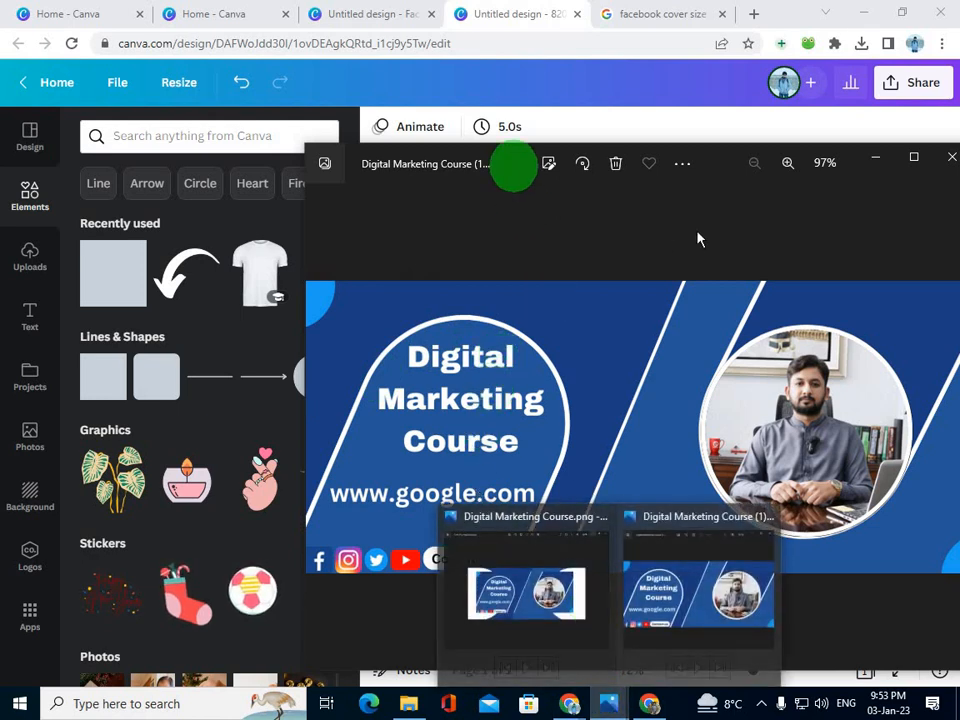
{"action": "left_click", "coordinate": [875, 157]}
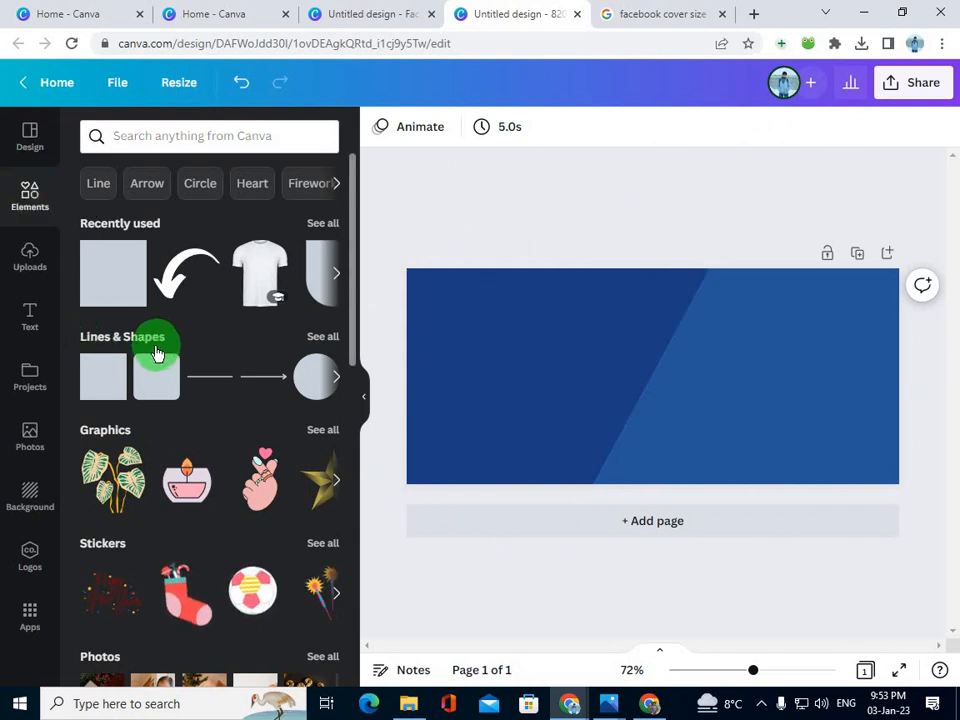
- Add the flat-topped shape with a rounded bottom from the full Lines & Shapes collection and shift it slightly right of the page centre
{"action": "left_click", "coordinate": [323, 337]}
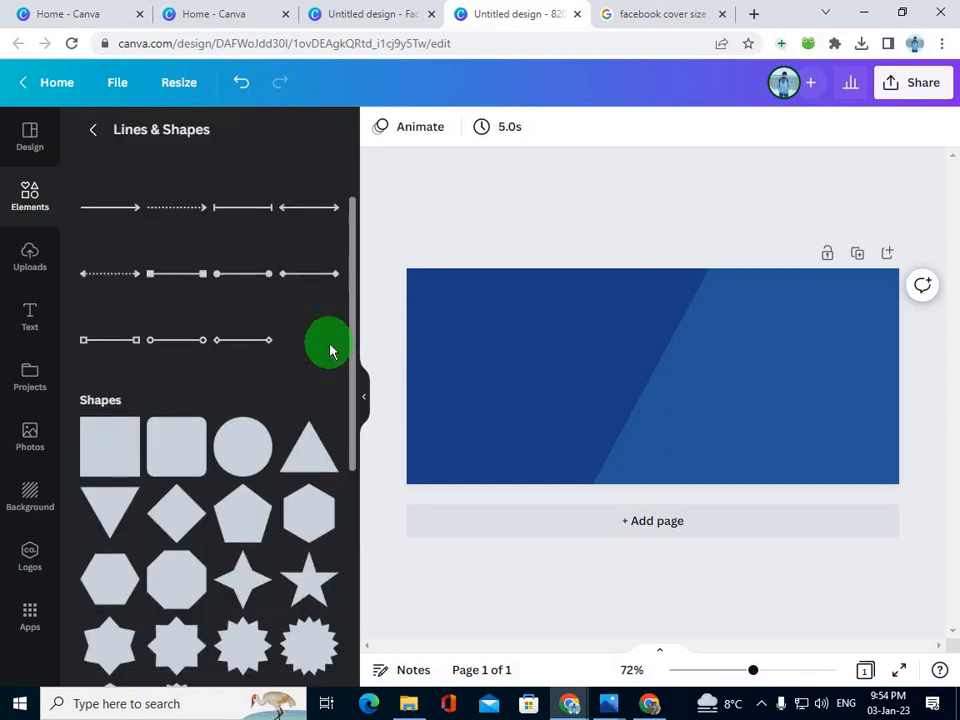
{"action": "scroll", "coordinate": [330, 350], "scroll_direction": "down", "scroll_amount": 2}
{"action": "scroll", "coordinate": [185, 276], "scroll_direction": "up", "scroll_amount": 2}
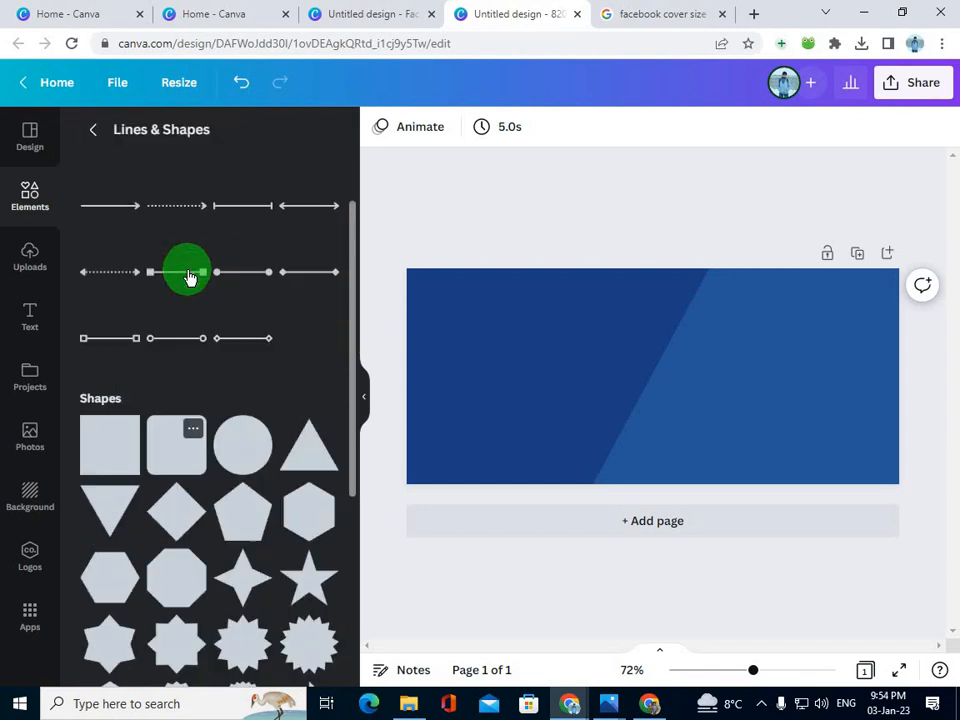
{"action": "scroll", "coordinate": [247, 418], "scroll_direction": "down", "scroll_amount": 2}
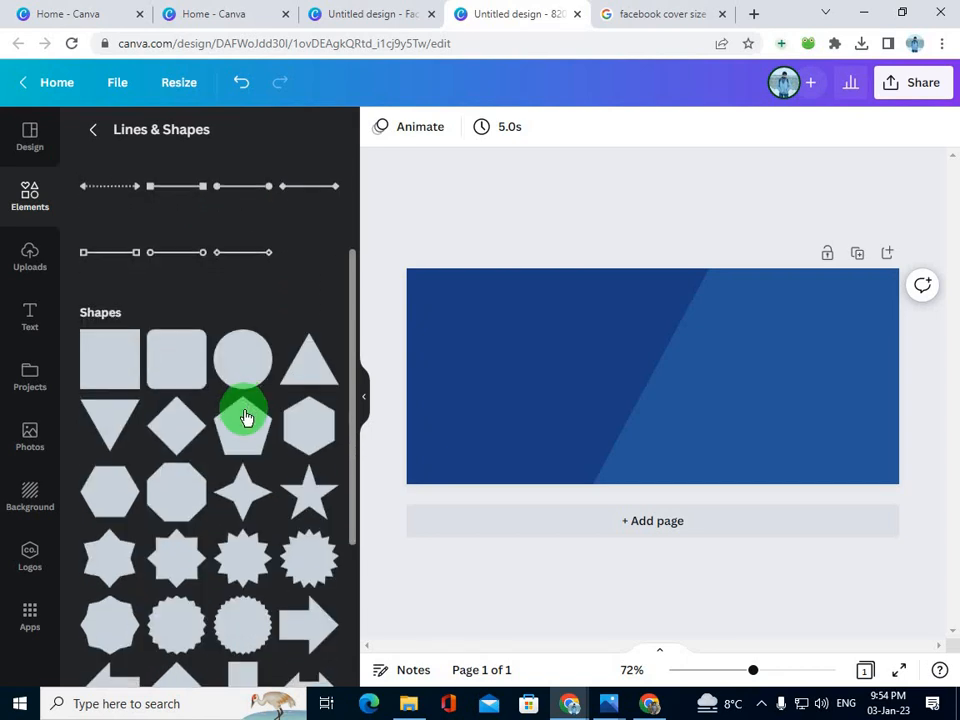
{"action": "scroll", "coordinate": [214, 392], "scroll_direction": "down", "scroll_amount": 2}
{"action": "scroll", "coordinate": [129, 208], "scroll_direction": "up", "scroll_amount": 1}
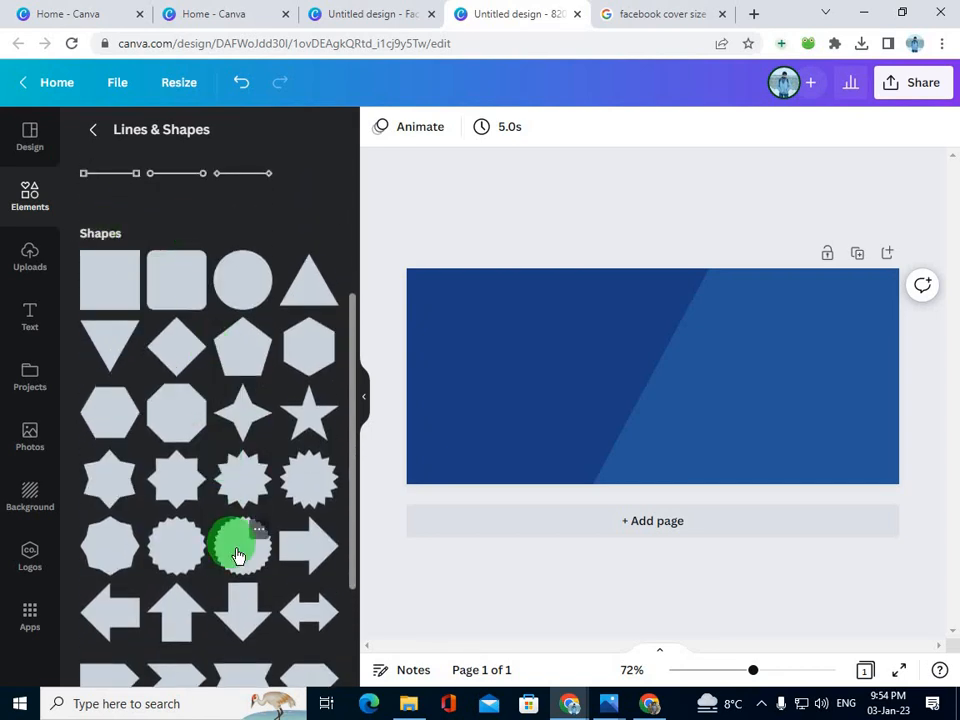
{"action": "scroll", "coordinate": [237, 555], "scroll_direction": "down", "scroll_amount": 4}
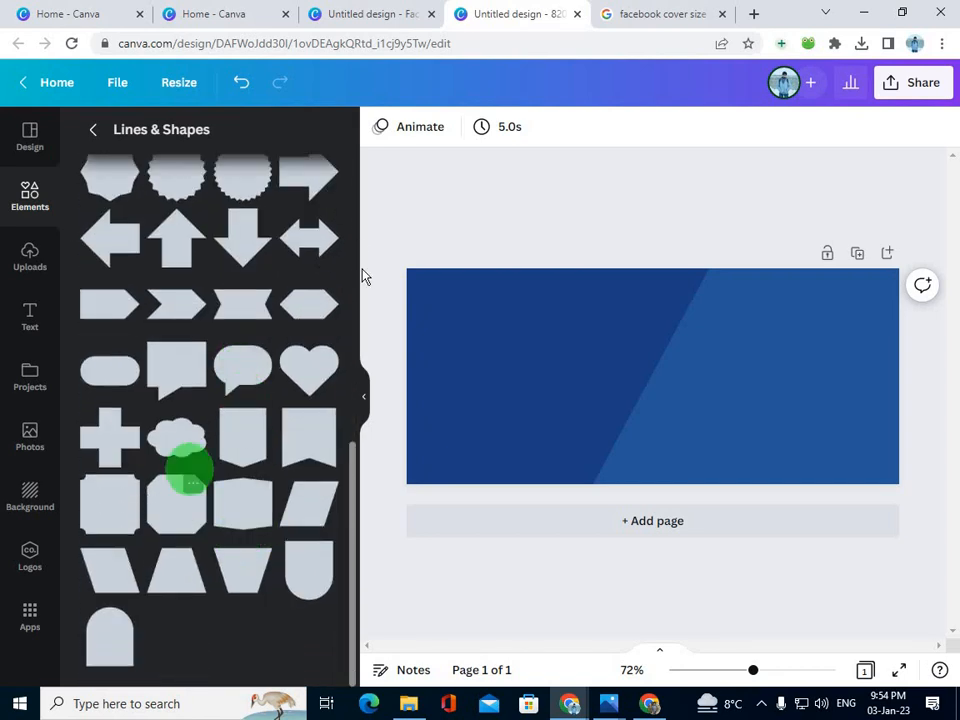
{"action": "left_click", "coordinate": [310, 585]}
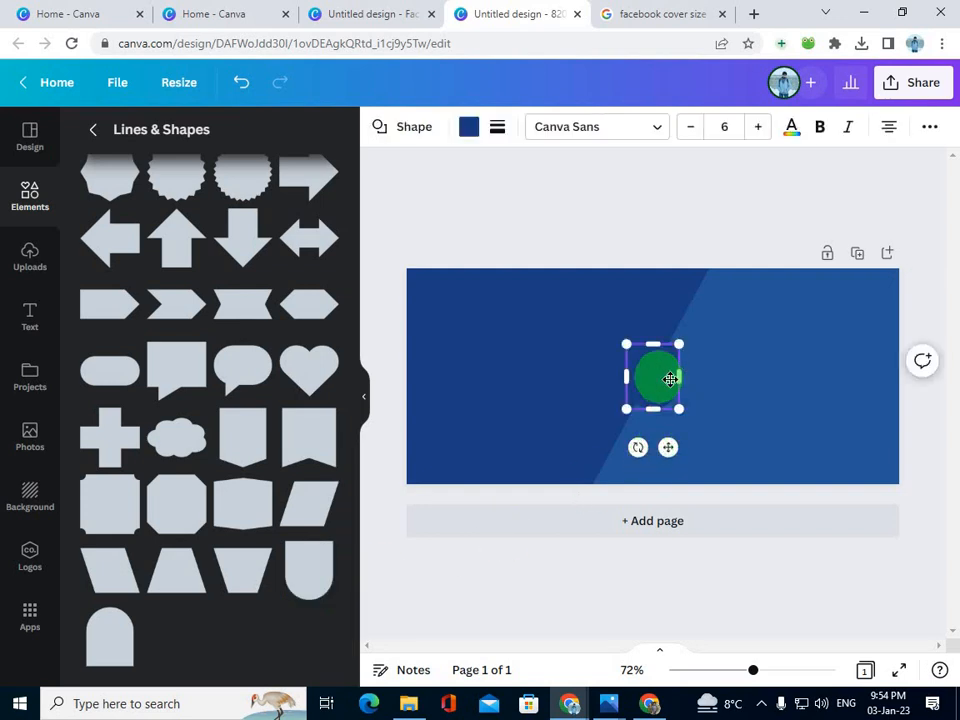
{"action": "left_click_drag", "start_coordinate": [670, 380], "coordinate": [696, 380]}
- Open the fill colour choices for the round-bottomed shape
{"action": "left_click", "coordinate": [472, 130]}
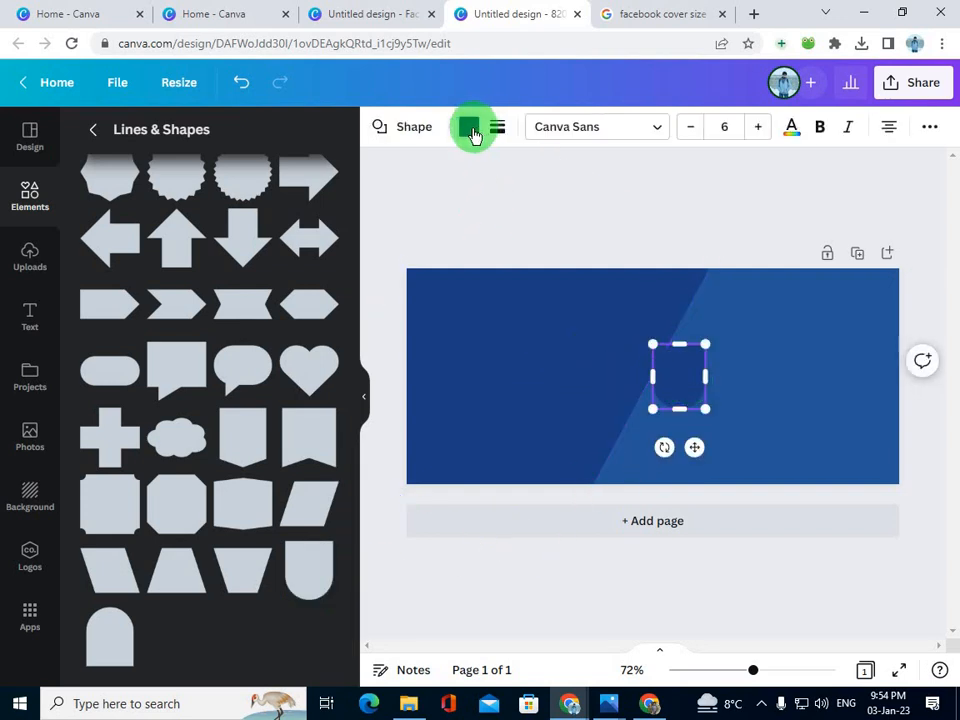
{"action": "left_click", "coordinate": [188, 240]}
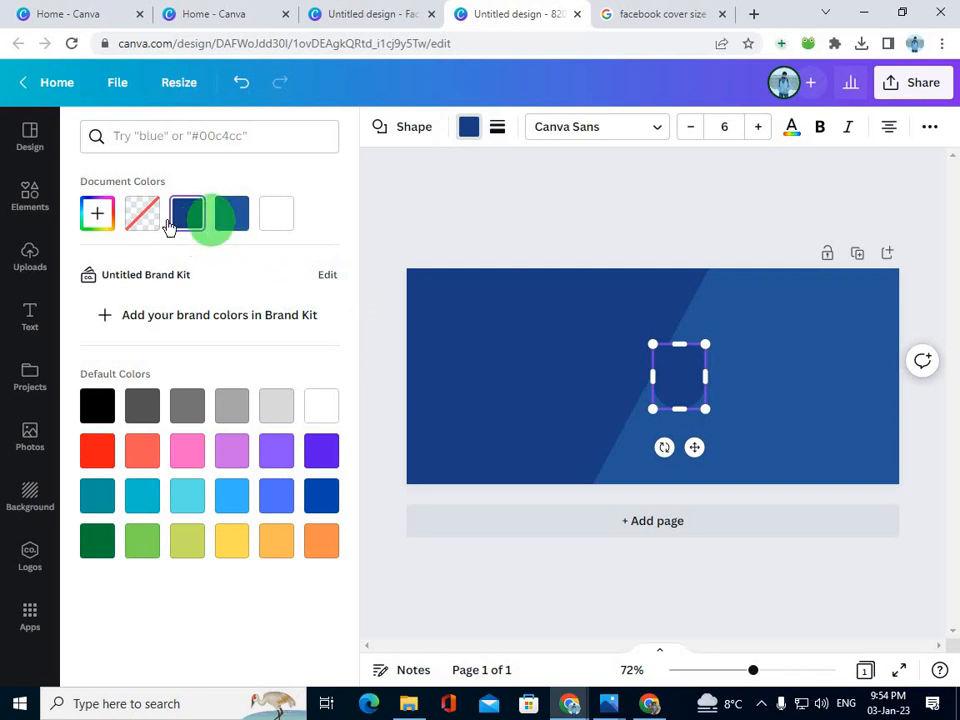
- Recolor the rounded shape in the lighter document blue and move it onto the banner's dark left area, consulting the reference banner image
{"action": "left_click", "coordinate": [231, 220]}
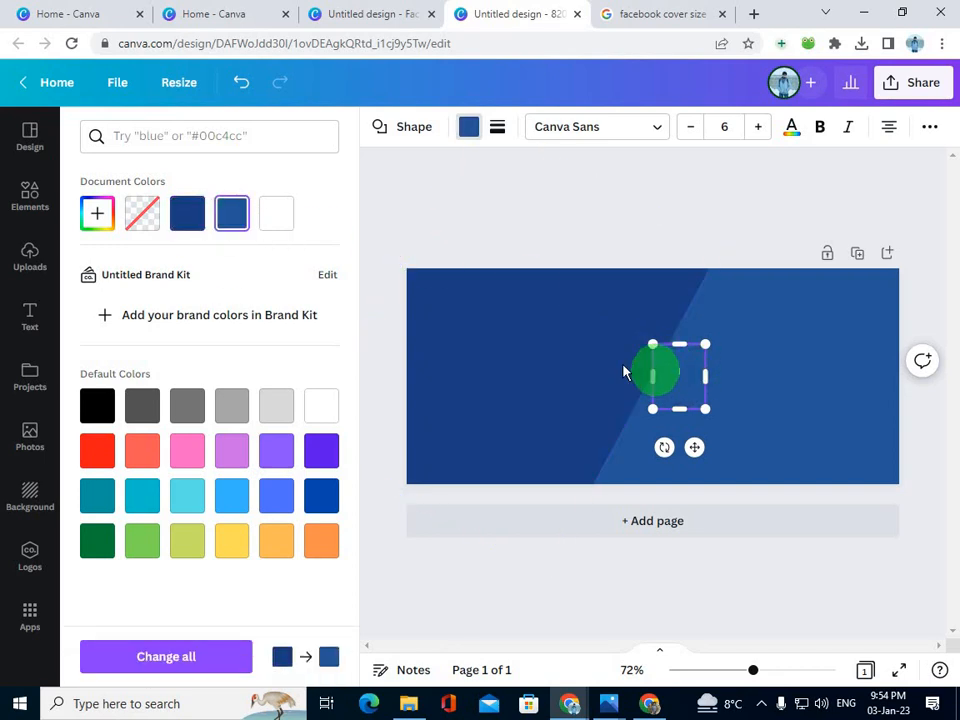
{"action": "left_click_drag", "start_coordinate": [677, 390], "coordinate": [538, 445]}
{"action": "left_click", "coordinate": [607, 700]}
{"action": "left_click", "coordinate": [654, 608]}
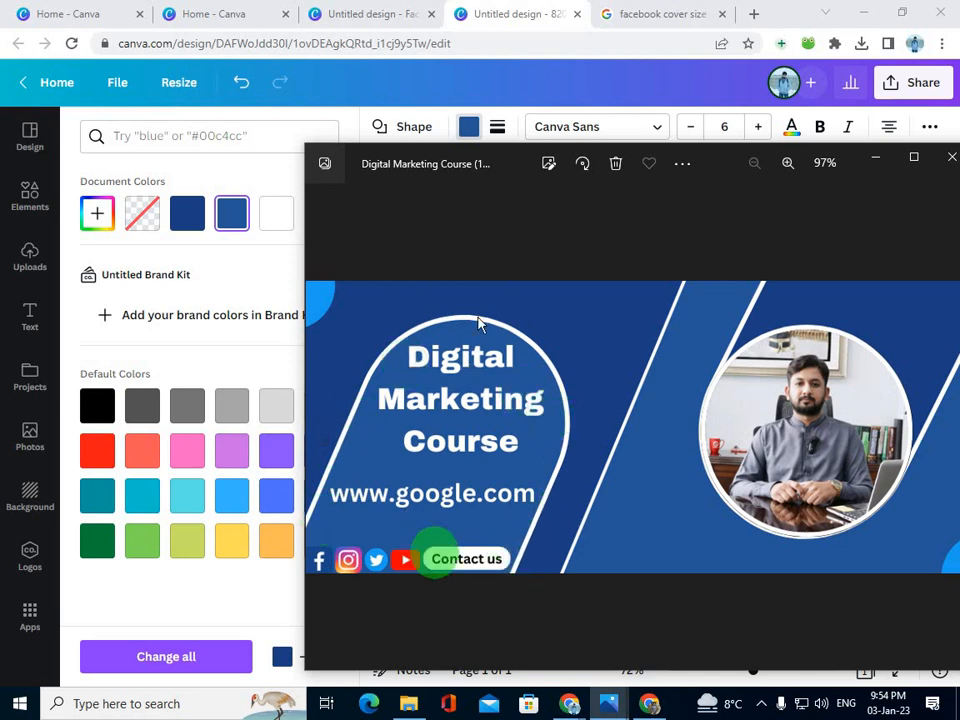
{"action": "left_click", "coordinate": [908, 160]}
{"action": "left_click", "coordinate": [864, 14]}
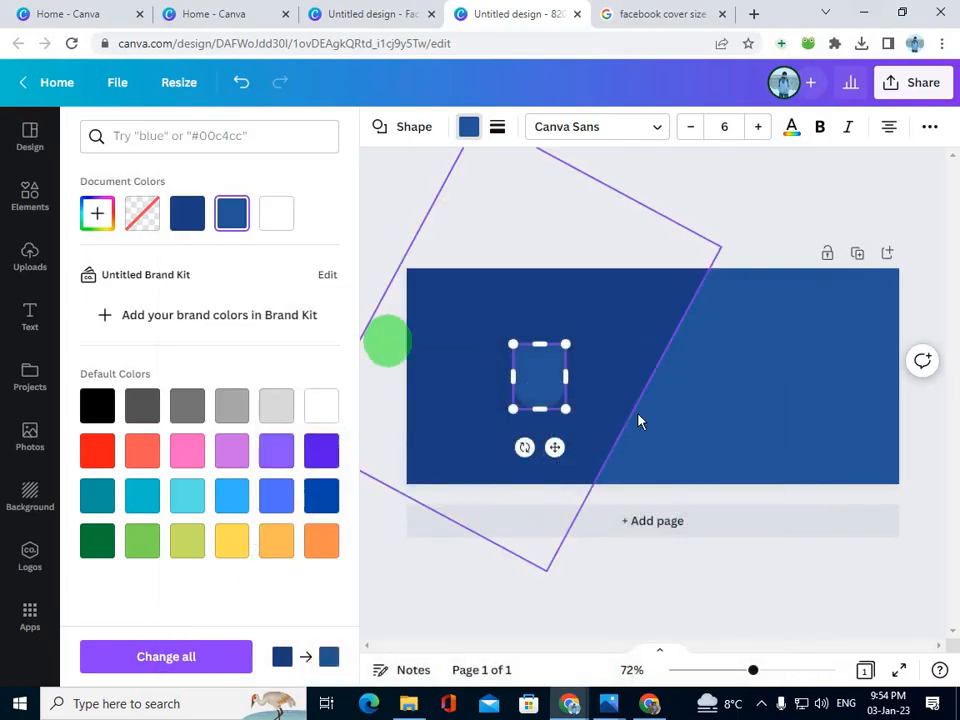
- Rotate the rounded shape 180° so its curved end faces up and enlarge it down to the banner's lower edge
{"action": "mouse_move", "coordinate": [518, 385]}
{"action": "left_mouse_down"}
{"action": "mouse_move", "coordinate": [559, 379]}
{"action": "mouse_move", "coordinate": [522, 370]}
{"action": "left_mouse_up"}
{"action": "left_click_drag", "start_coordinate": [510, 440], "coordinate": [532, 357]}
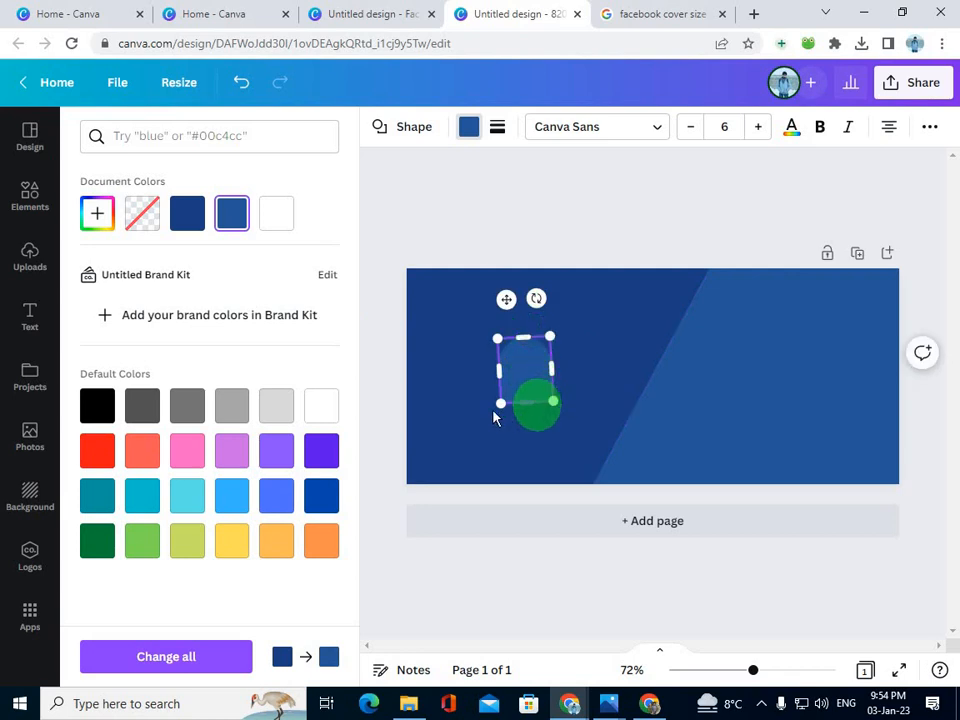
{"action": "left_click_drag", "start_coordinate": [497, 403], "coordinate": [425, 481]}
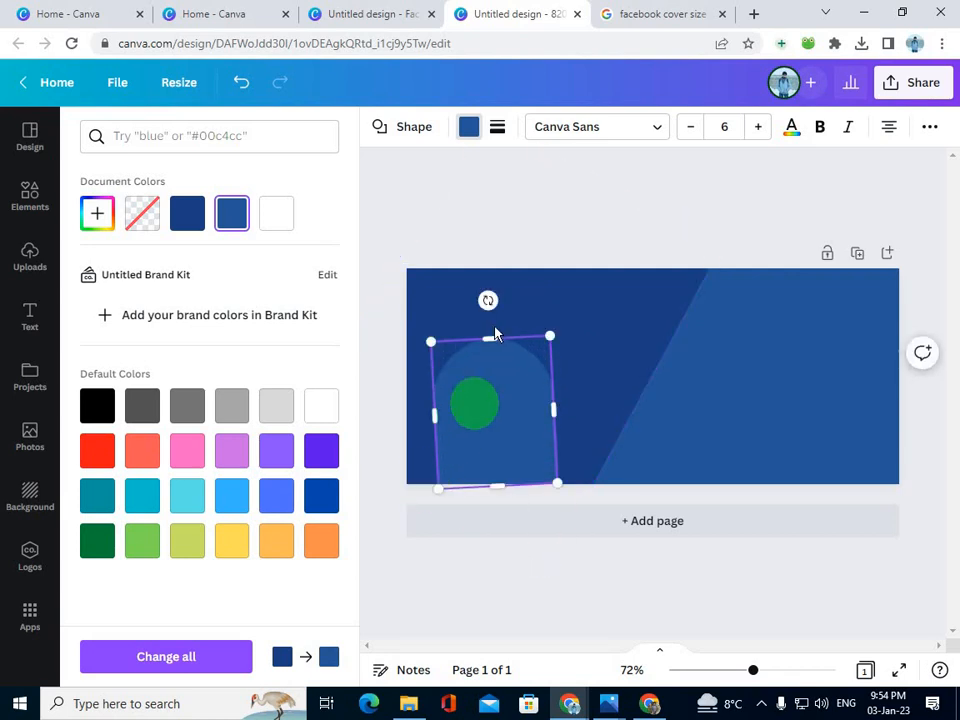
{"action": "left_click_drag", "start_coordinate": [490, 302], "coordinate": [494, 302]}
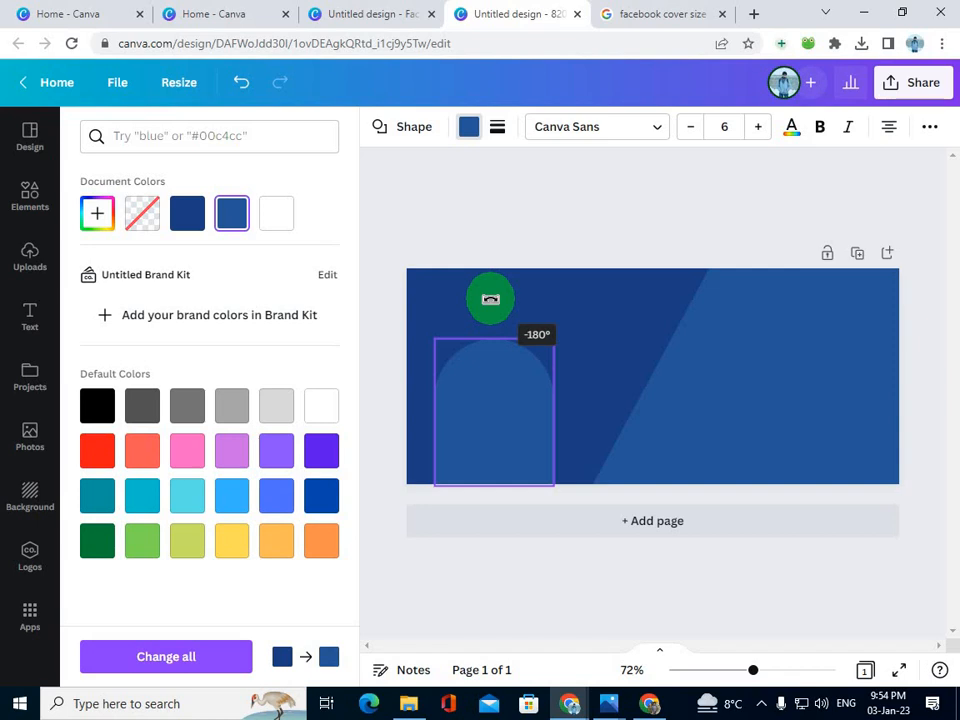
{"action": "mouse_move", "coordinate": [490, 299]}
{"action": "left_mouse_down"}
{"action": "mouse_move", "coordinate": [531, 304]}
{"action": "mouse_move", "coordinate": [488, 316]}
{"action": "left_mouse_up"}
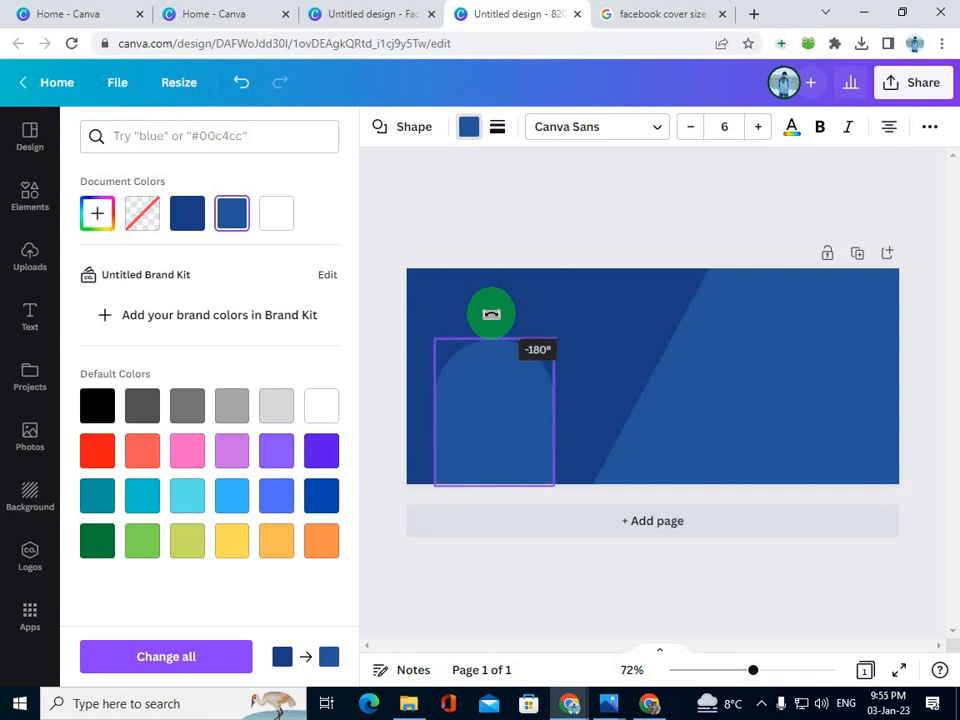
{"action": "left_click_drag", "start_coordinate": [493, 314], "coordinate": [493, 303]}
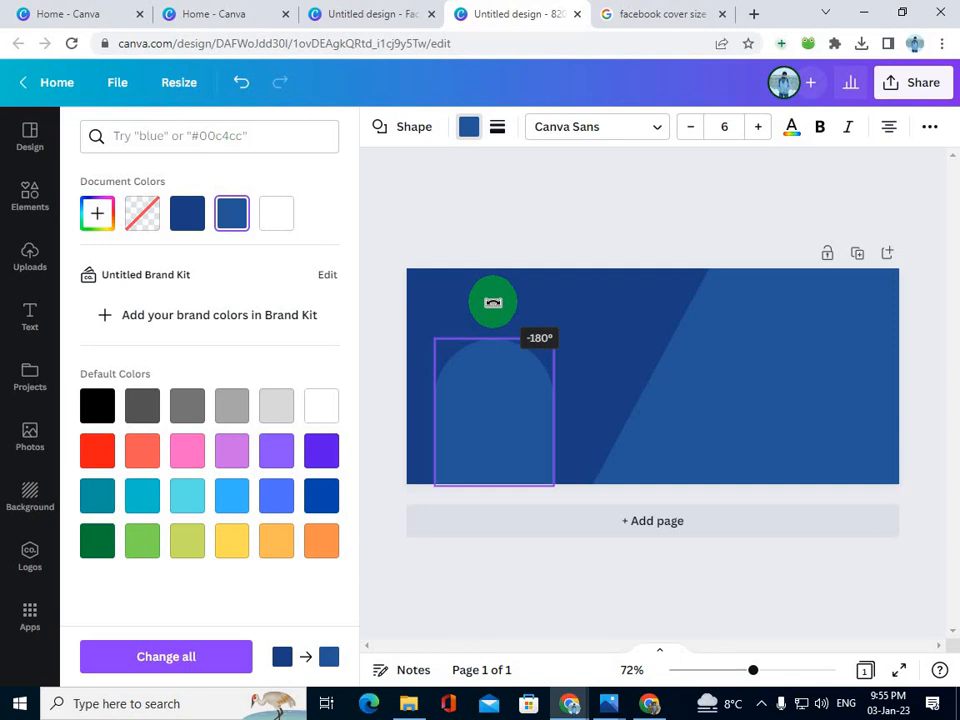
- Tilt the rounded shape clockwise to follow the background diagonal, and stretch and position it beyond the banner's lower-left corner
{"action": "left_click_drag", "start_coordinate": [493, 302], "coordinate": [534, 313]}
{"action": "left_click_drag", "start_coordinate": [514, 408], "coordinate": [538, 377]}
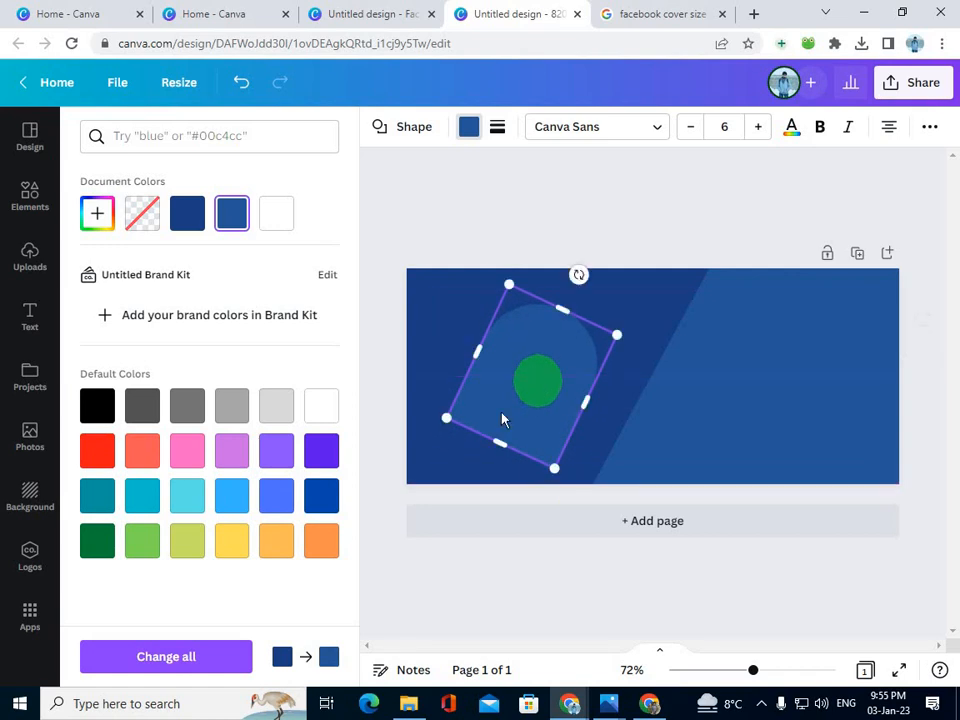
{"action": "left_click_drag", "start_coordinate": [499, 440], "coordinate": [514, 506]}
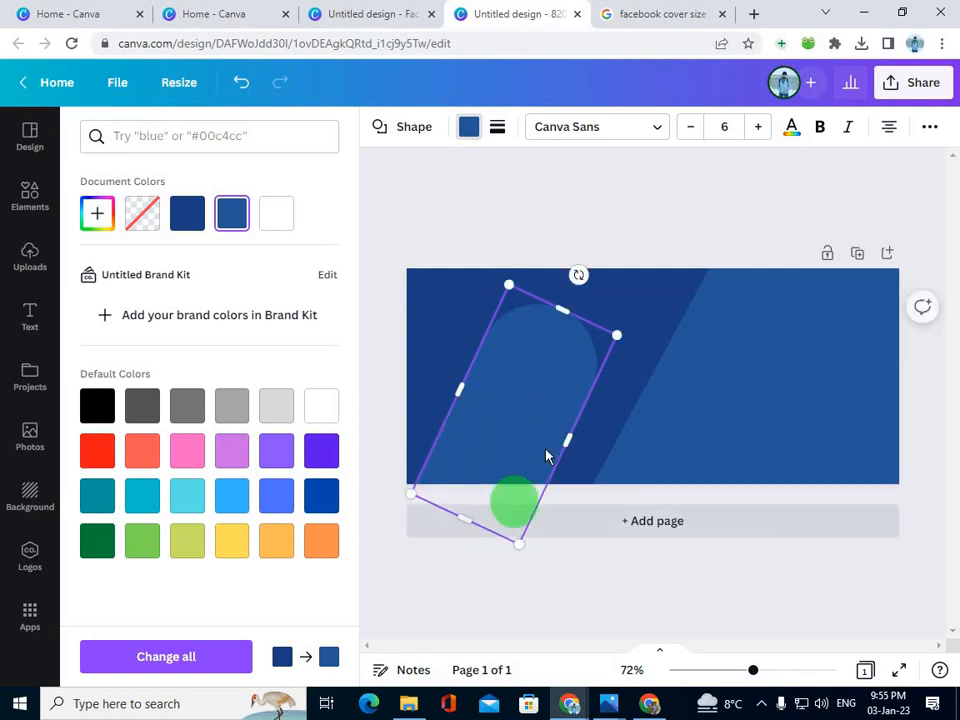
{"action": "left_click_drag", "start_coordinate": [565, 441], "coordinate": [594, 463]}
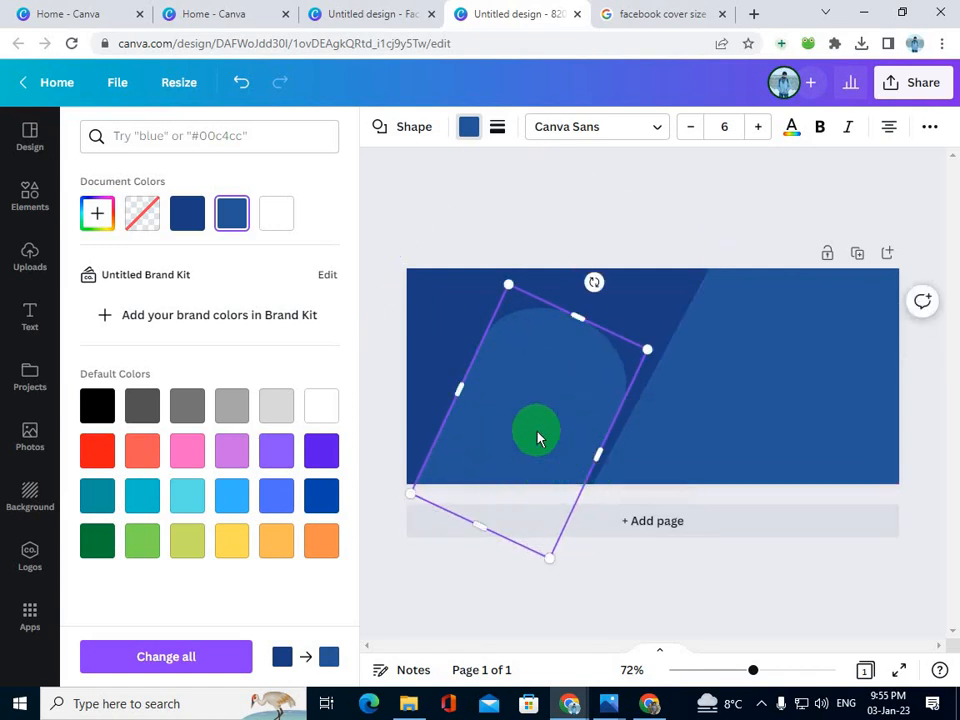
{"action": "left_click_drag", "start_coordinate": [537, 432], "coordinate": [507, 416]}
{"action": "left_click_drag", "start_coordinate": [568, 433], "coordinate": [577, 435]}
{"action": "left_click_drag", "start_coordinate": [521, 400], "coordinate": [518, 414]}
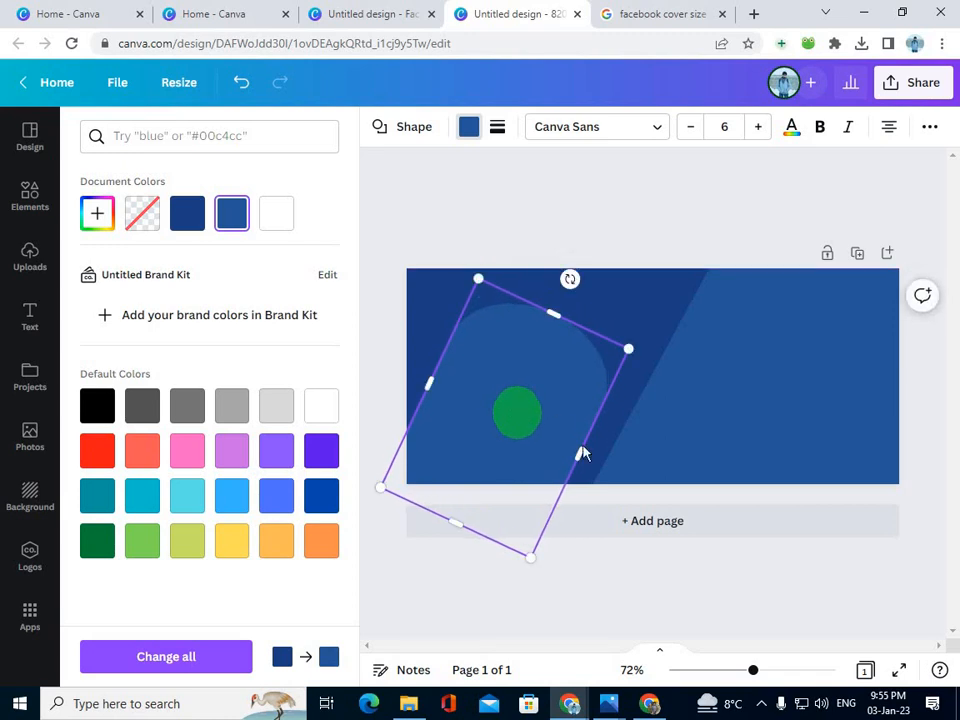
{"action": "left_click", "coordinate": [596, 594]}
{"action": "left_click", "coordinate": [523, 363]}
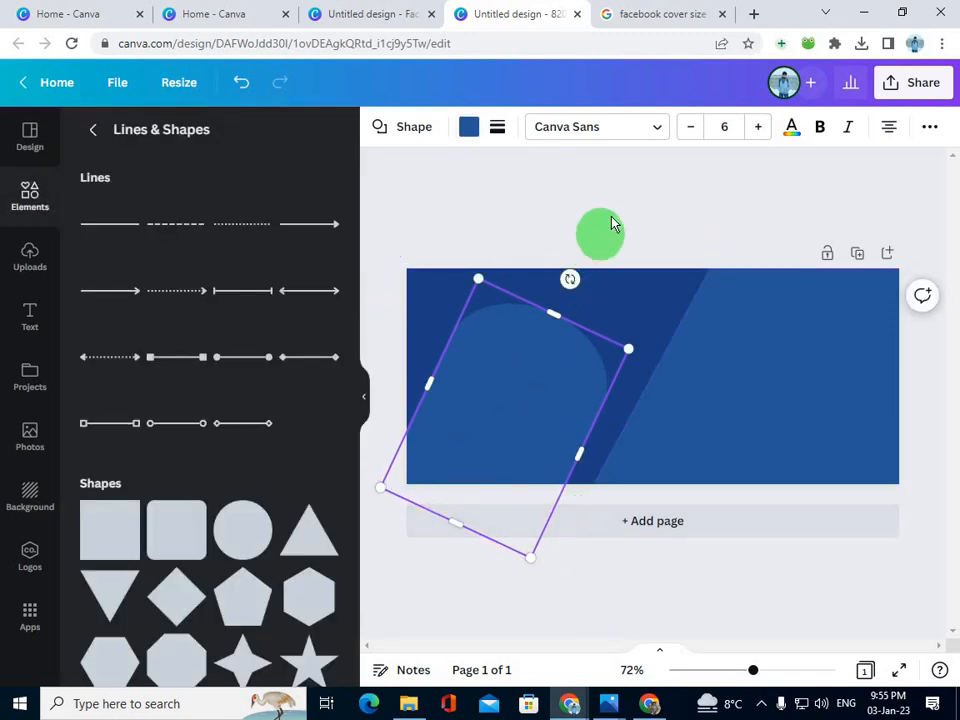
{"action": "left_click", "coordinate": [613, 224]}
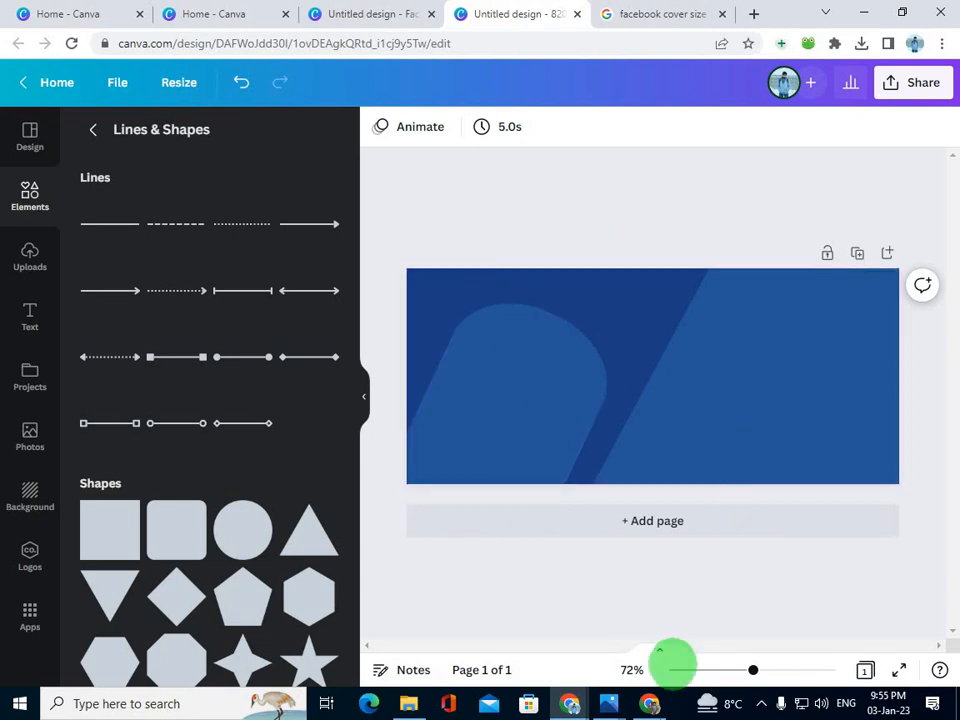
- Consult the reference image Digital Marketing Course (1).png and give the left rounded shape a solid border with weight 6
{"action": "left_click", "coordinate": [610, 695]}
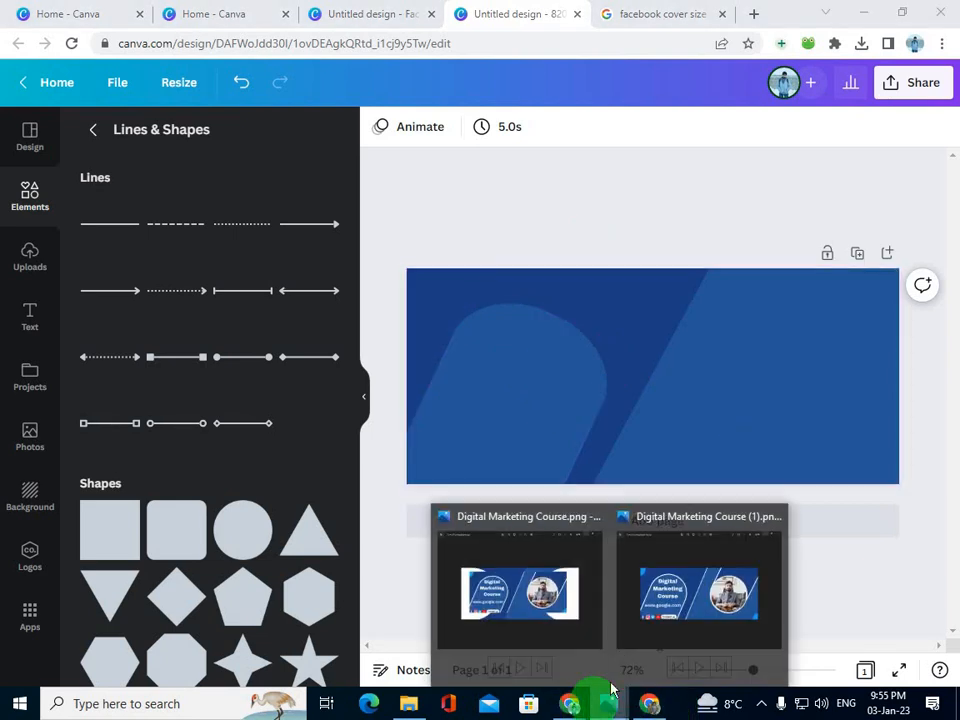
{"action": "left_click", "coordinate": [656, 552]}
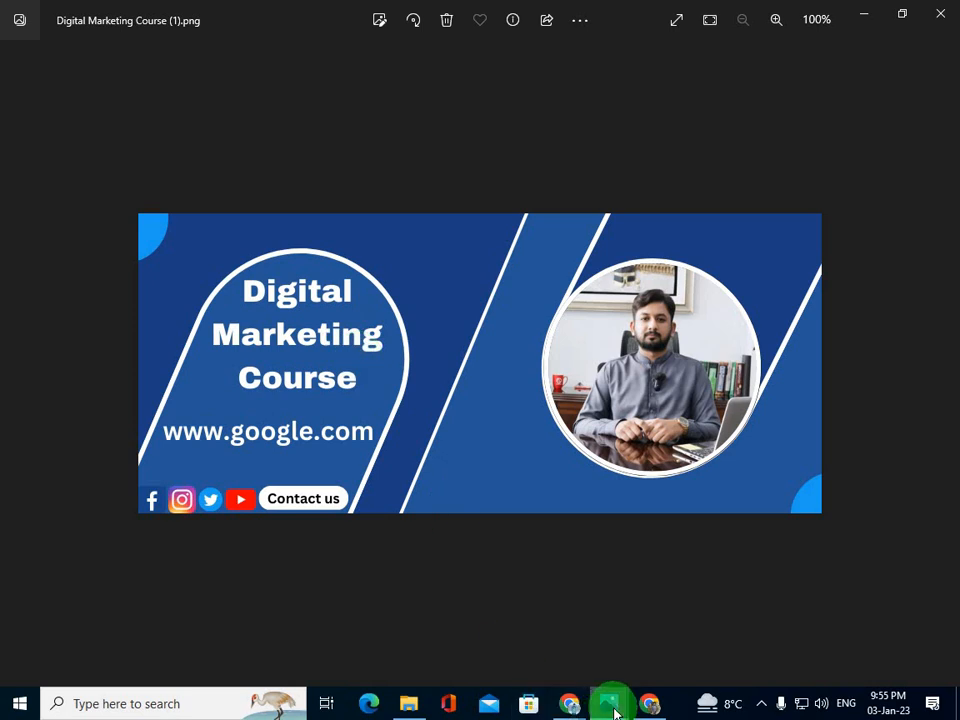
{"action": "mouse_move", "coordinate": [611, 699]}
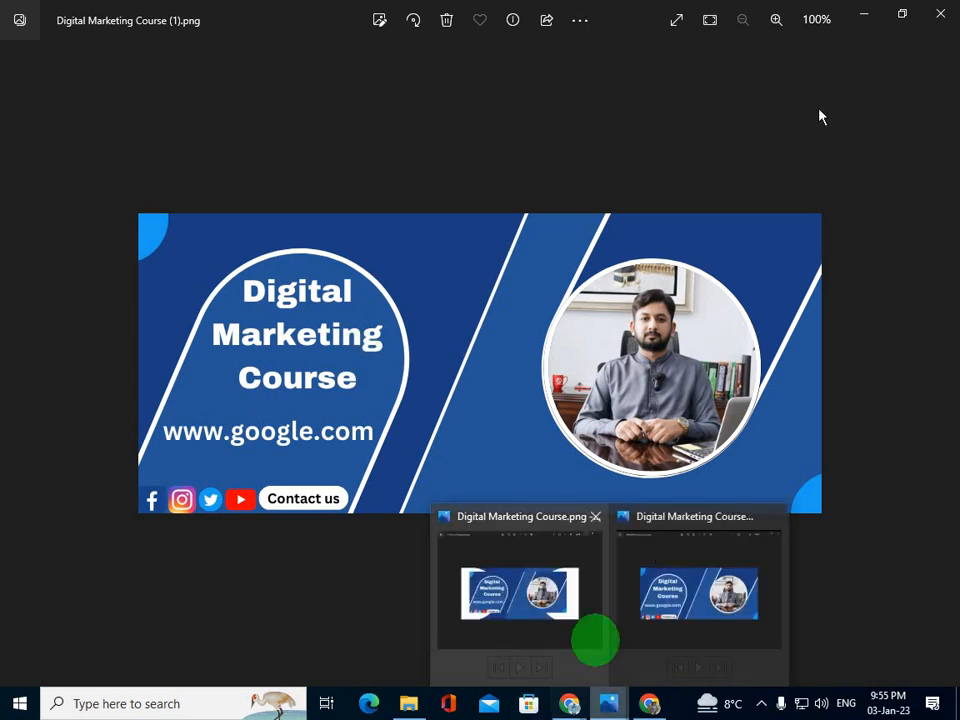
{"action": "left_click", "coordinate": [863, 16]}
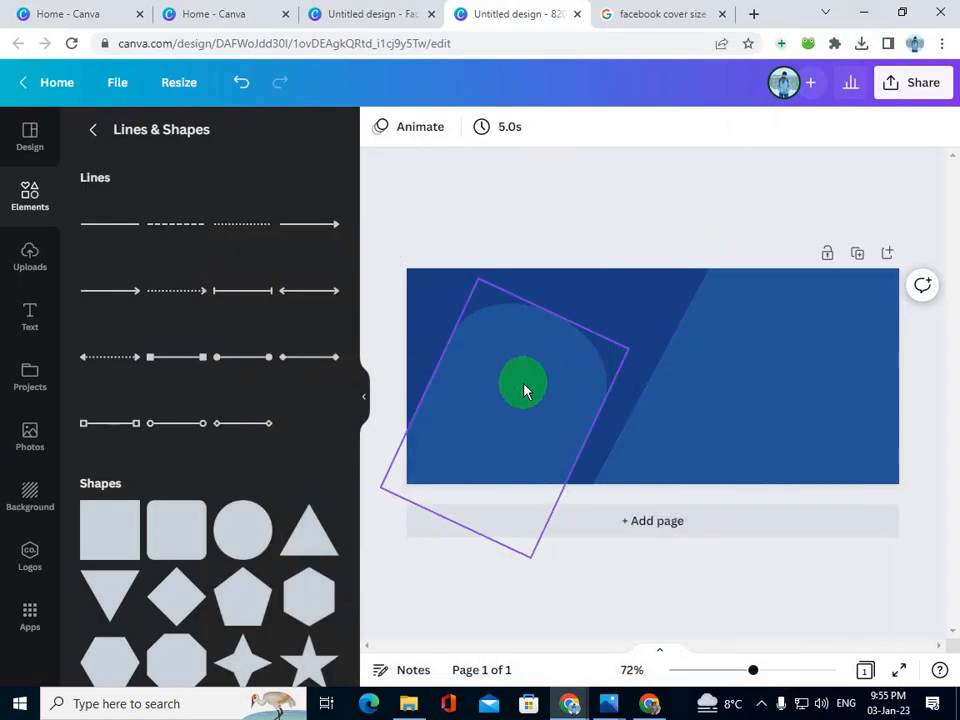
{"action": "left_click", "coordinate": [525, 390]}
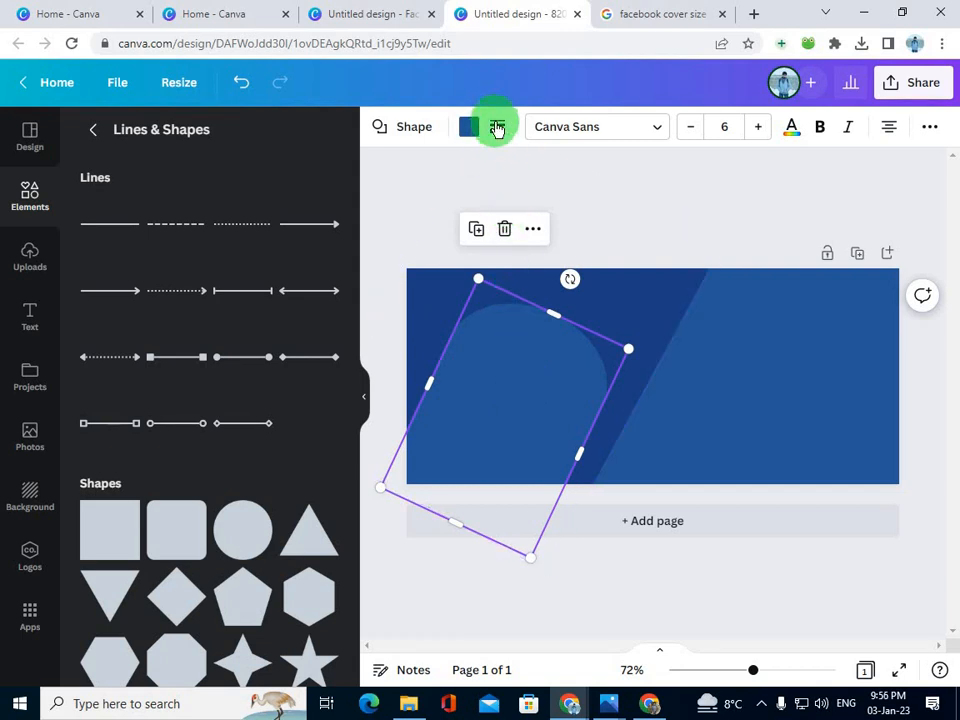
{"action": "left_click", "coordinate": [498, 128]}
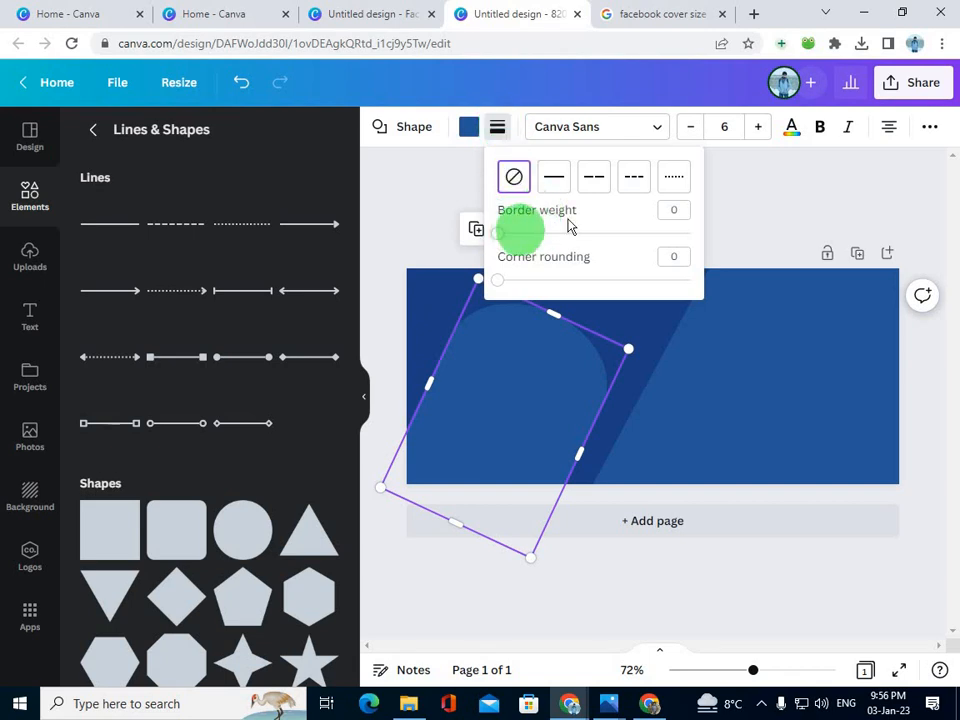
{"action": "mouse_move", "coordinate": [503, 240]}
{"action": "left_mouse_down"}
{"action": "mouse_move", "coordinate": [521, 236]}
{"action": "mouse_move", "coordinate": [511, 240]}
{"action": "left_mouse_up"}
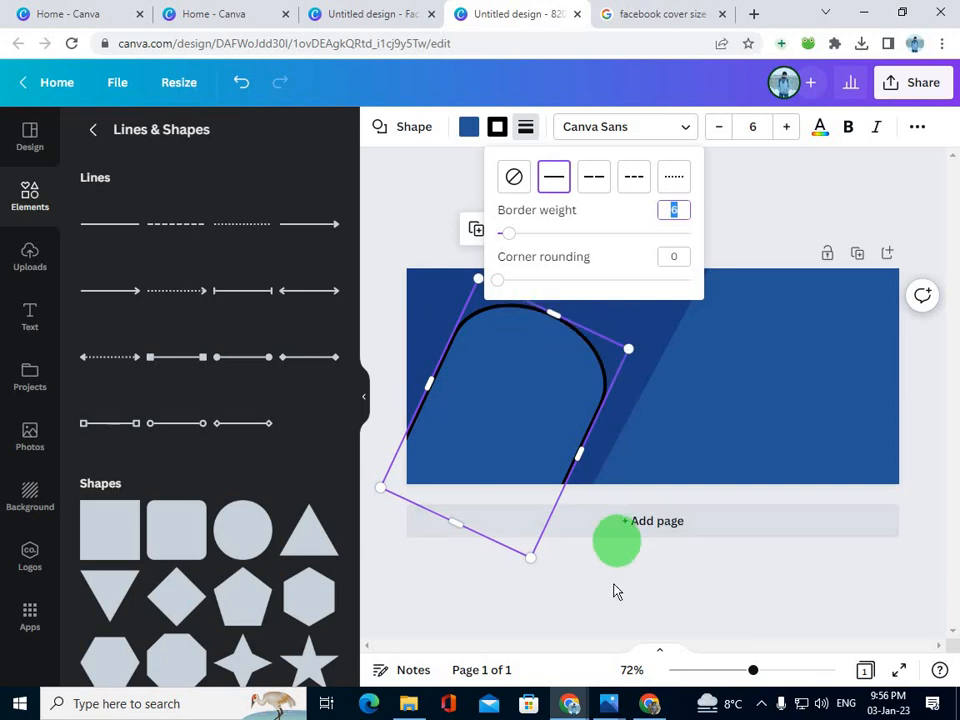
{"action": "left_click", "coordinate": [615, 590]}
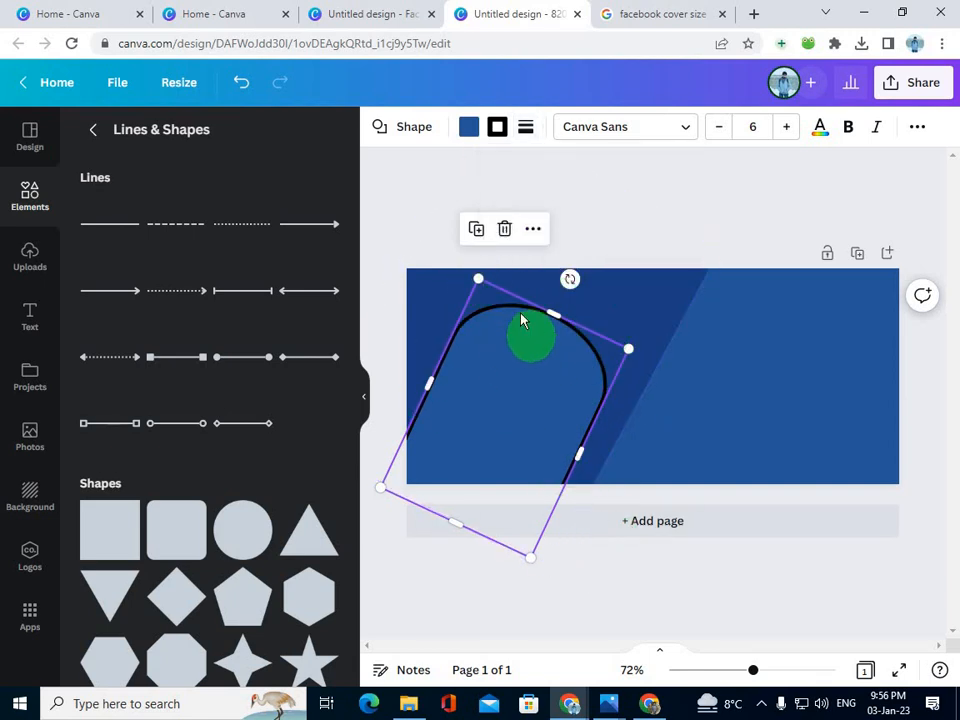
- Change the left rounded shape's border color to white
{"action": "left_click", "coordinate": [499, 128]}
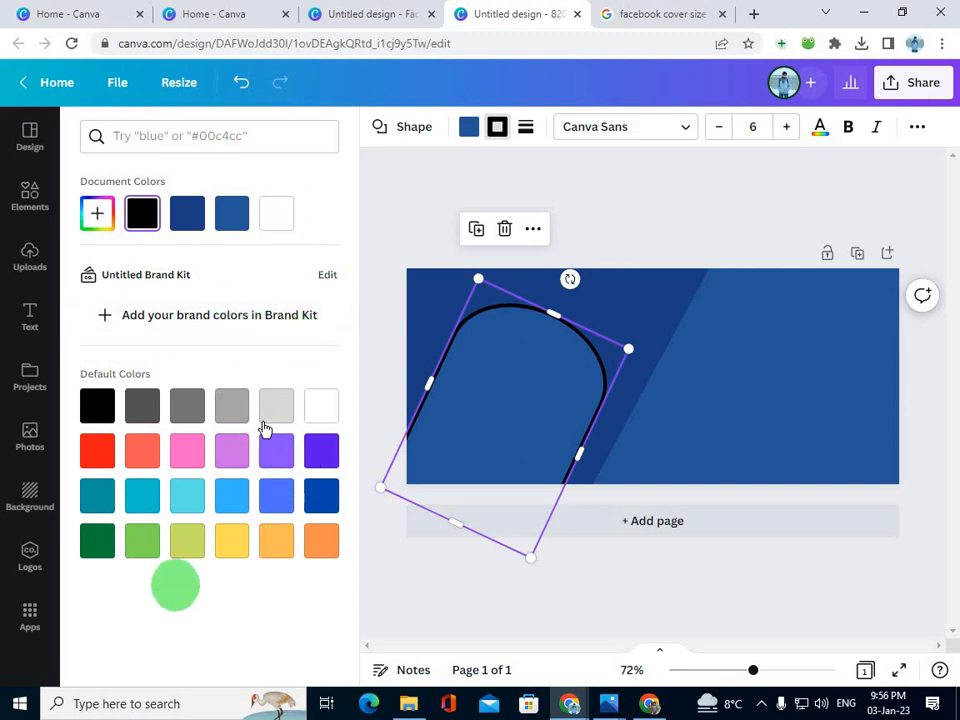
{"action": "left_click", "coordinate": [281, 222]}
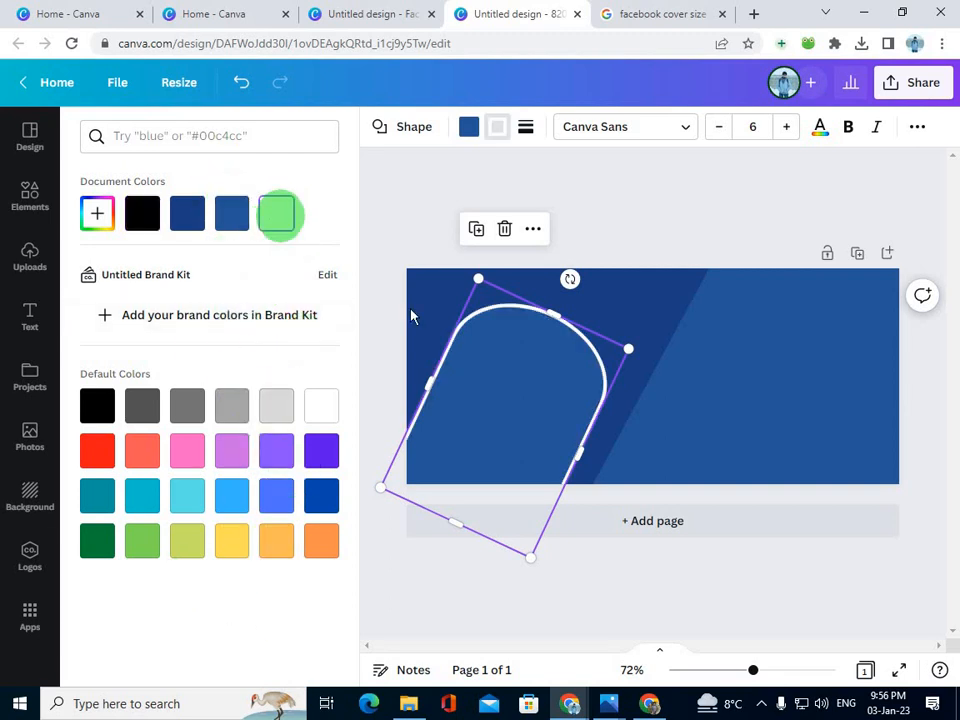
{"action": "left_click", "coordinate": [758, 578]}
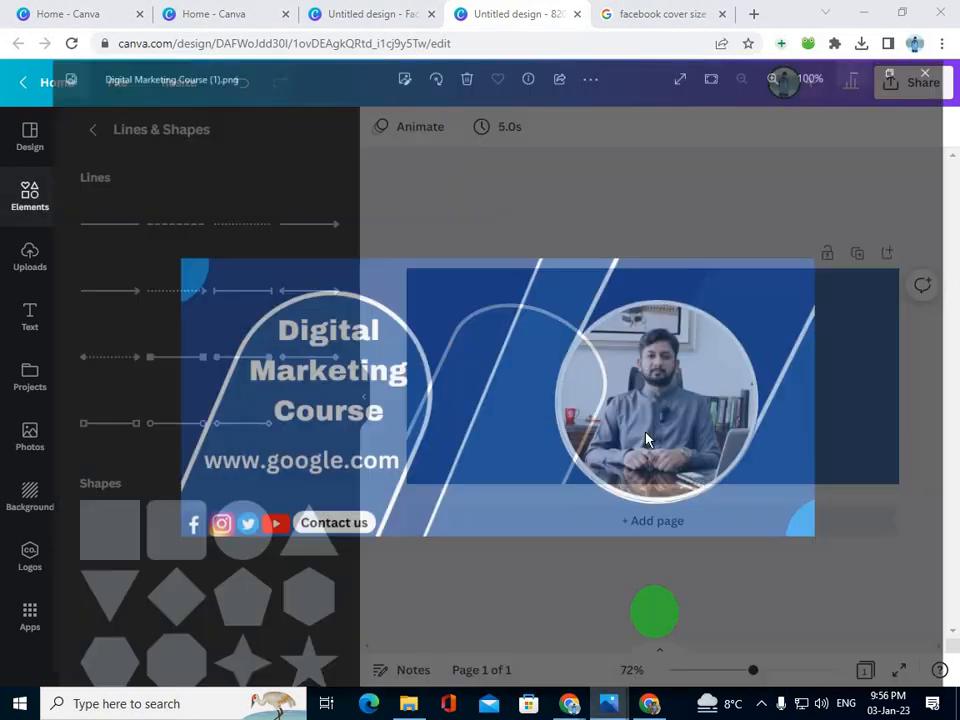
- Duplicate the white-bordered shape and place the copy at the banner's right end, rotated with its rounded end pointing down
{"action": "left_click", "coordinate": [653, 611]}
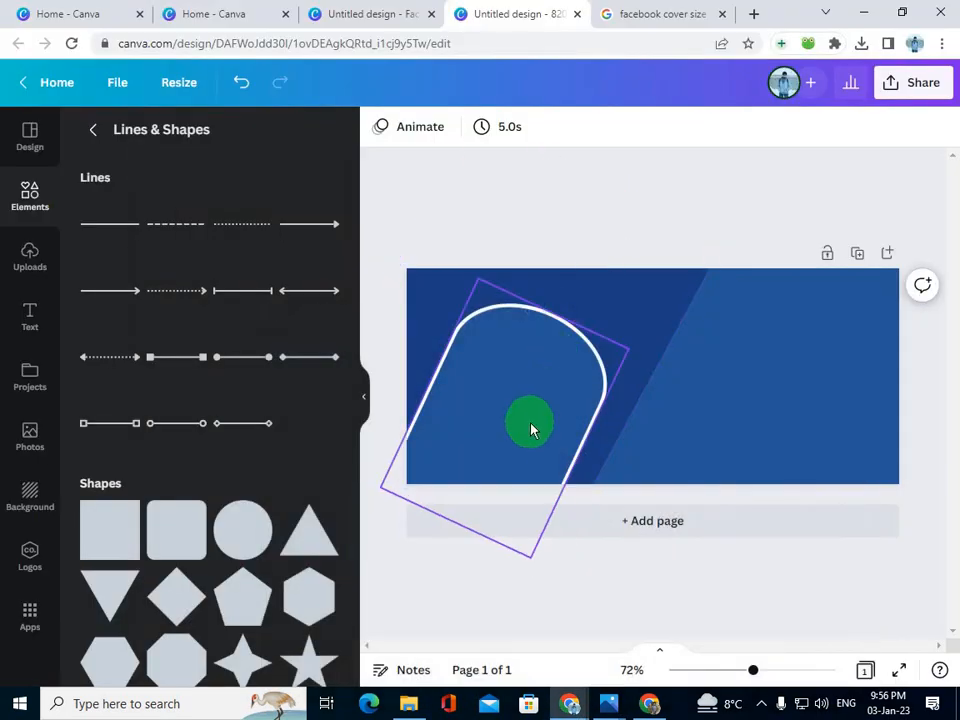
{"action": "left_click", "coordinate": [530, 428]}
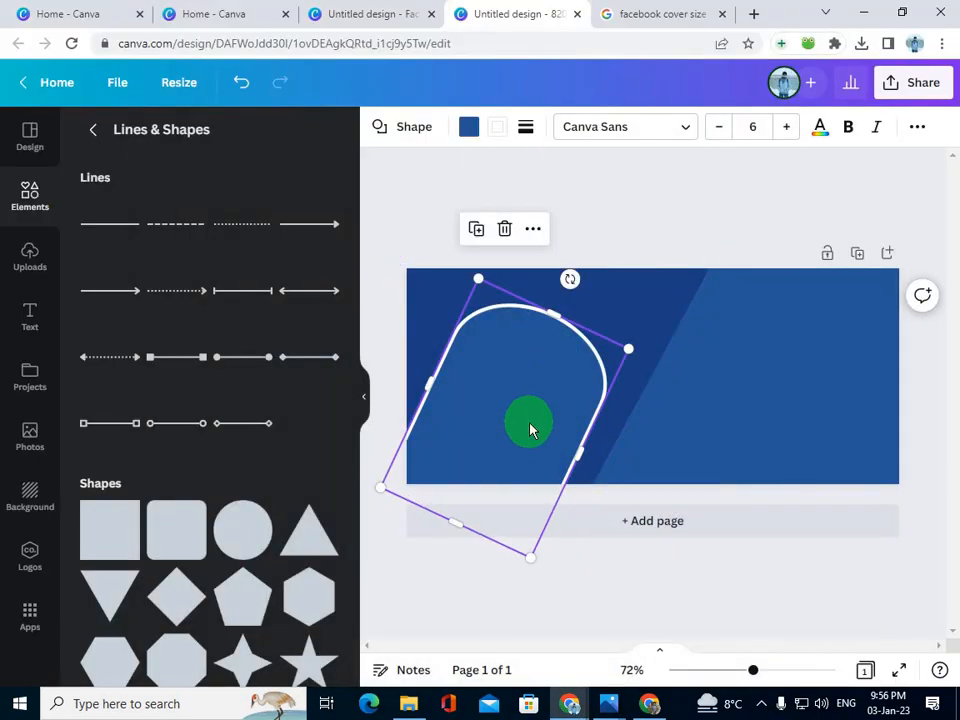
{"action": "key", "text": "ctrl+d"}
{"action": "left_click_drag", "start_coordinate": [568, 392], "coordinate": [801, 365]}
{"action": "left_click_drag", "start_coordinate": [840, 279], "coordinate": [662, 510]}
{"action": "left_click_drag", "start_coordinate": [797, 357], "coordinate": [829, 330]}
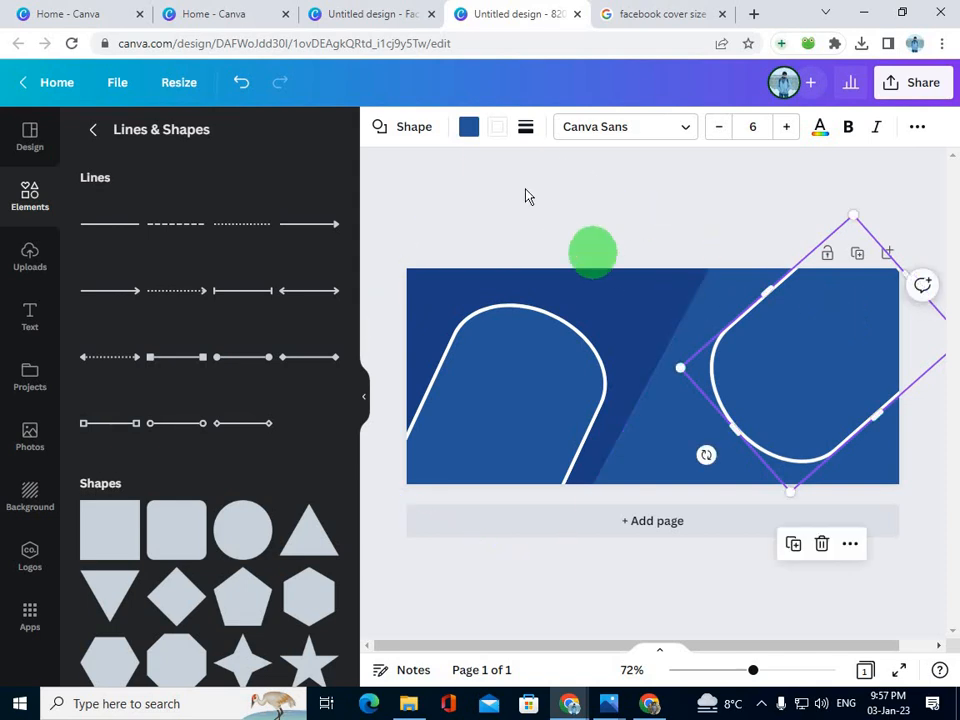
- Fill the right-hand copy with the darker document blue and rotate it roughly parallel to the background diagonal
{"action": "left_click", "coordinate": [470, 128]}
{"action": "left_click", "coordinate": [189, 220]}
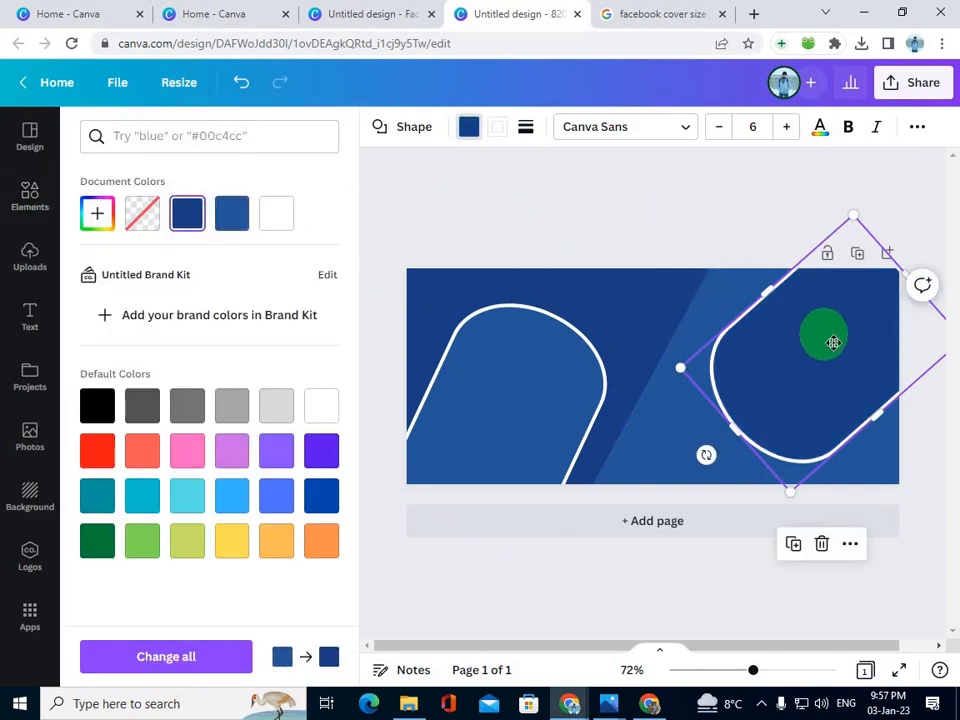
{"action": "left_click_drag", "start_coordinate": [825, 336], "coordinate": [810, 337]}
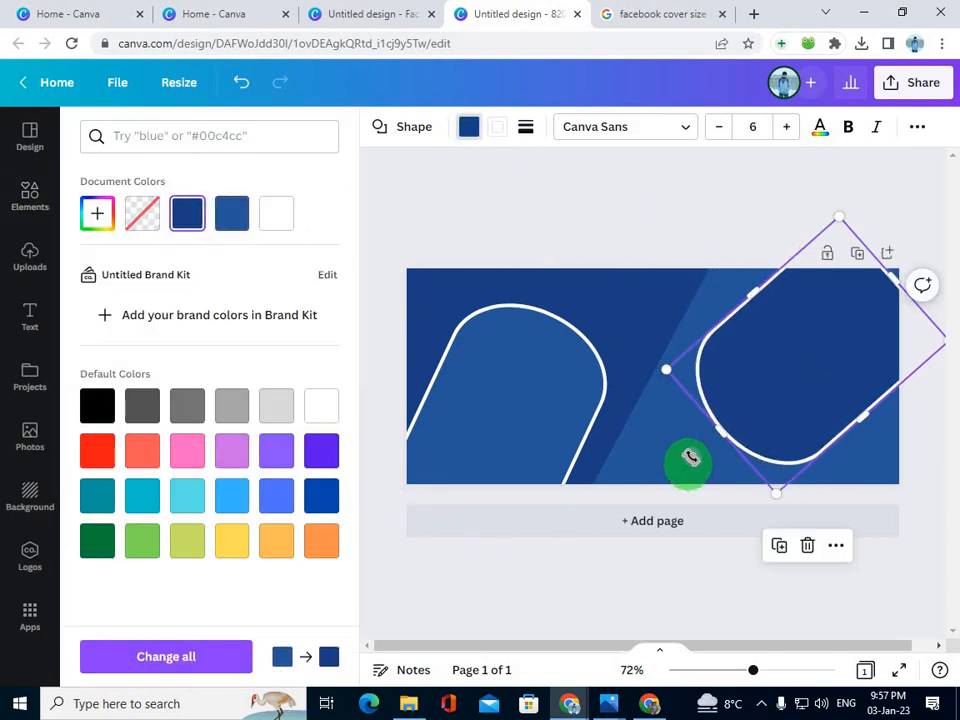
{"action": "left_click_drag", "start_coordinate": [690, 458], "coordinate": [731, 490]}
{"action": "left_click", "coordinate": [712, 183]}
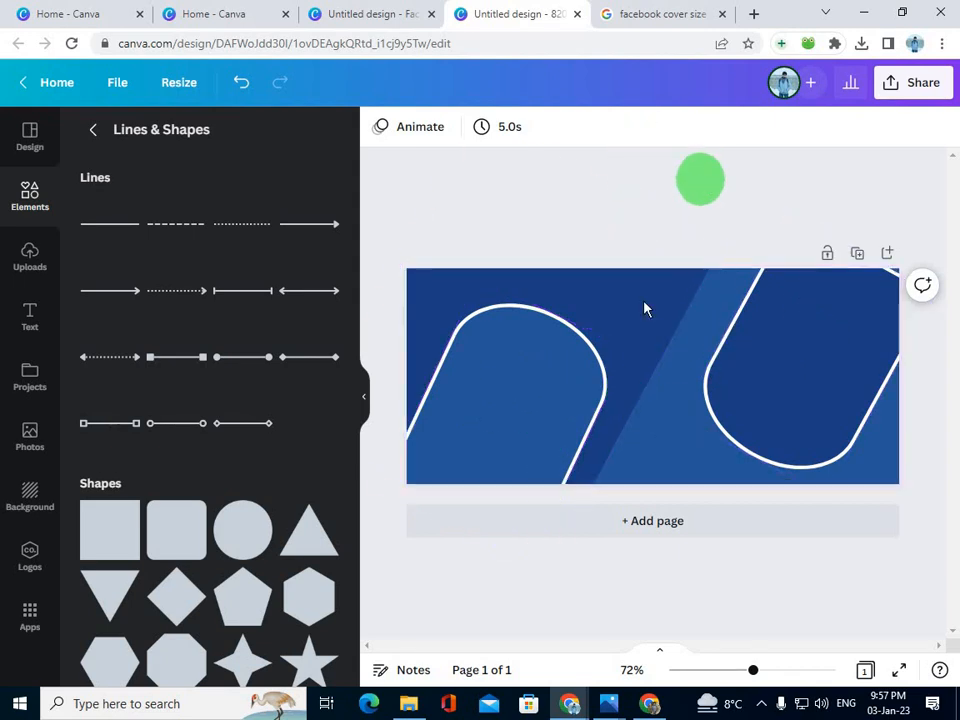
- Consult the reference image Digital Marketing Course (1).png for the circular photo on the banner
{"action": "mouse_move", "coordinate": [608, 703]}
{"action": "left_click", "coordinate": [668, 612]}
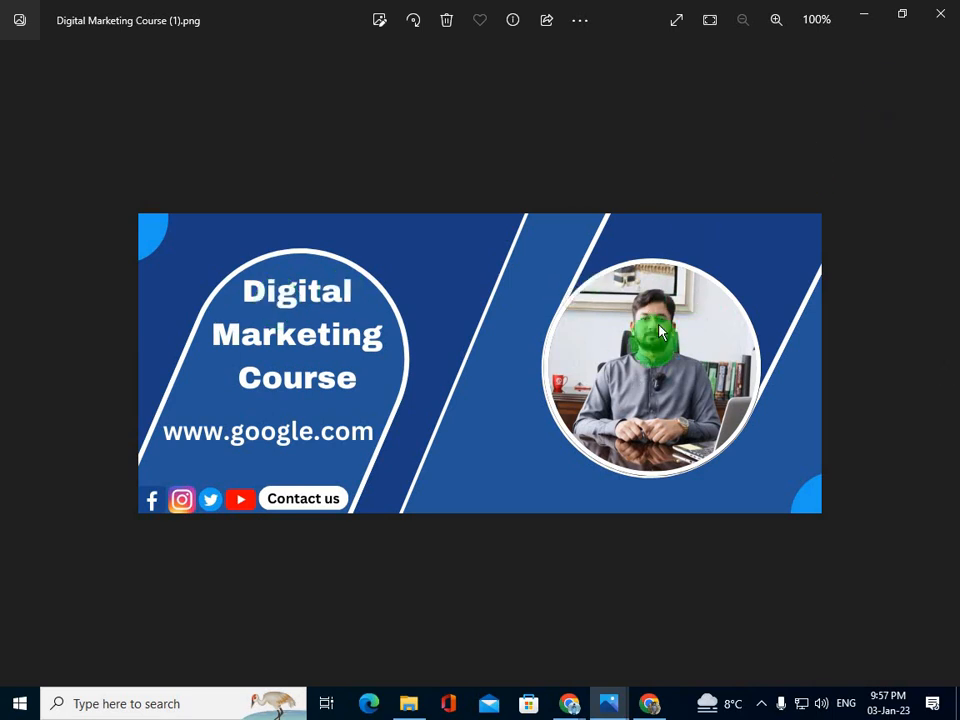
{"action": "left_click", "coordinate": [863, 19]}
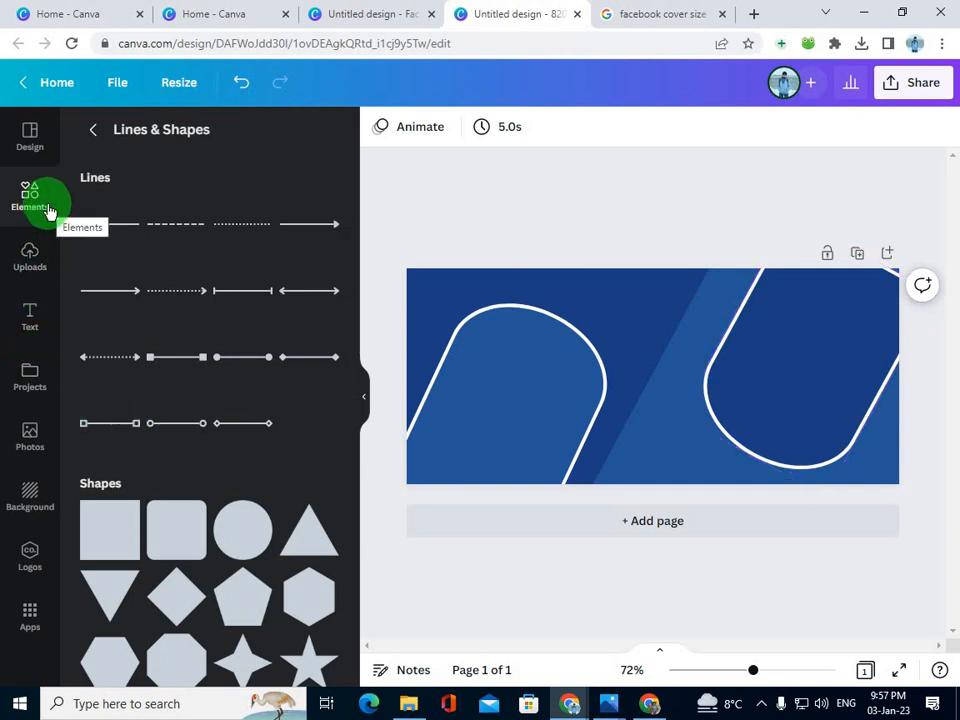
- Search the elements for Frame and show all results in the Frames category
{"action": "left_click", "coordinate": [38, 202]}
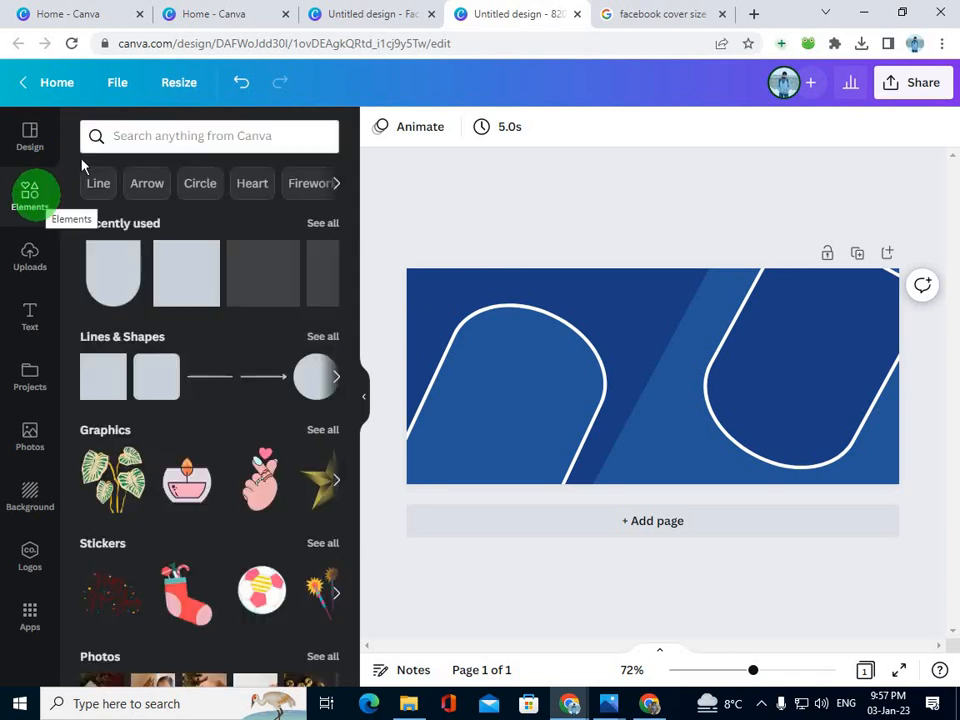
{"action": "left_click", "coordinate": [138, 140]}
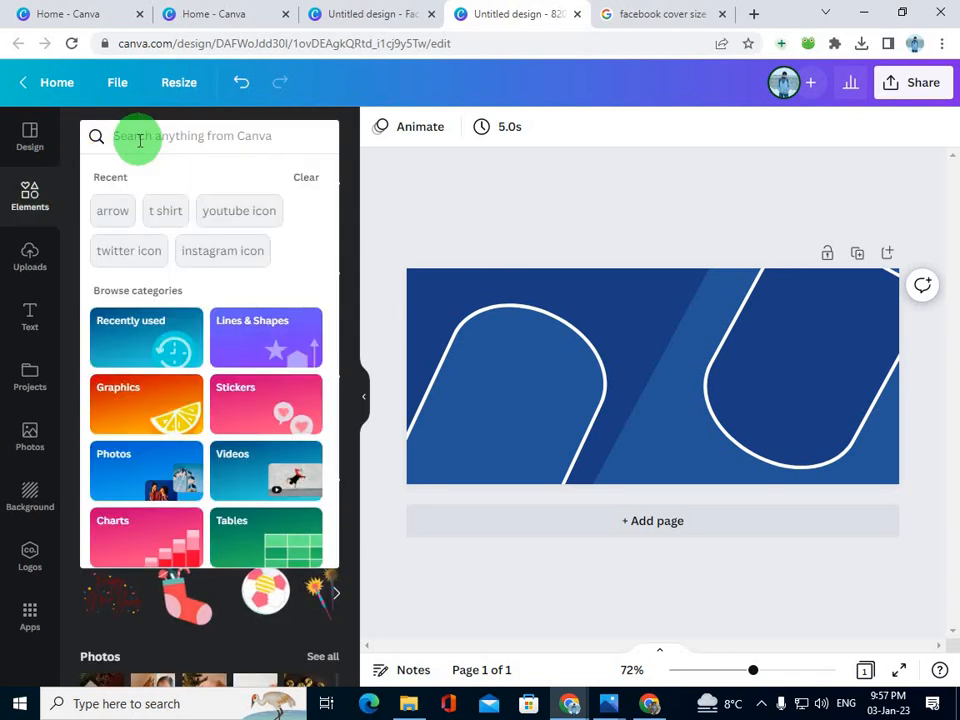
{"action": "type", "text": "fra"}
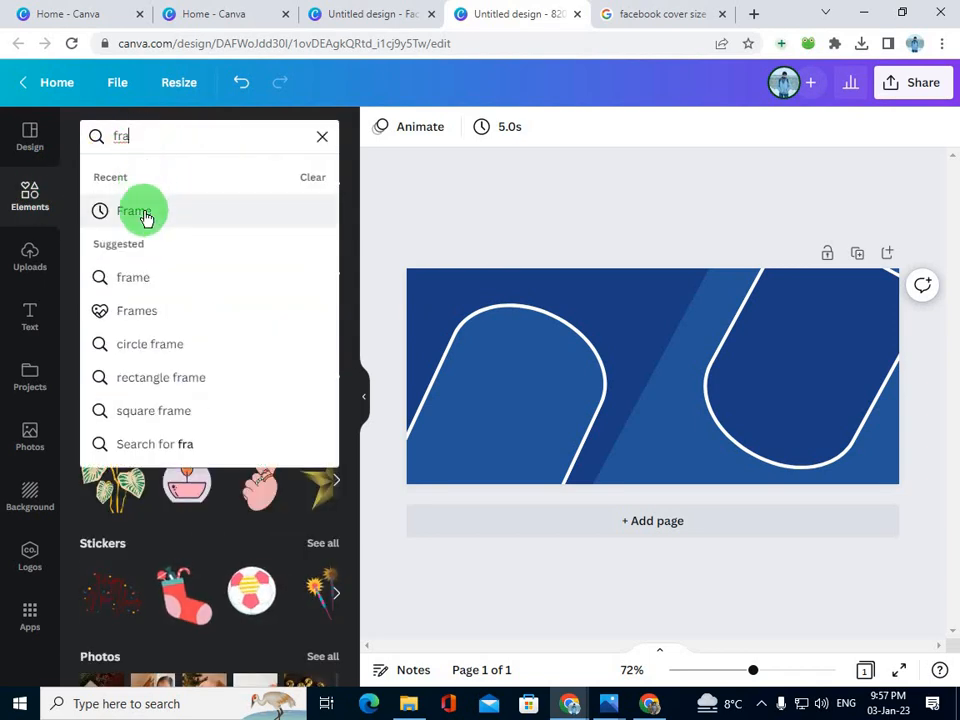
{"action": "left_click", "coordinate": [143, 212]}
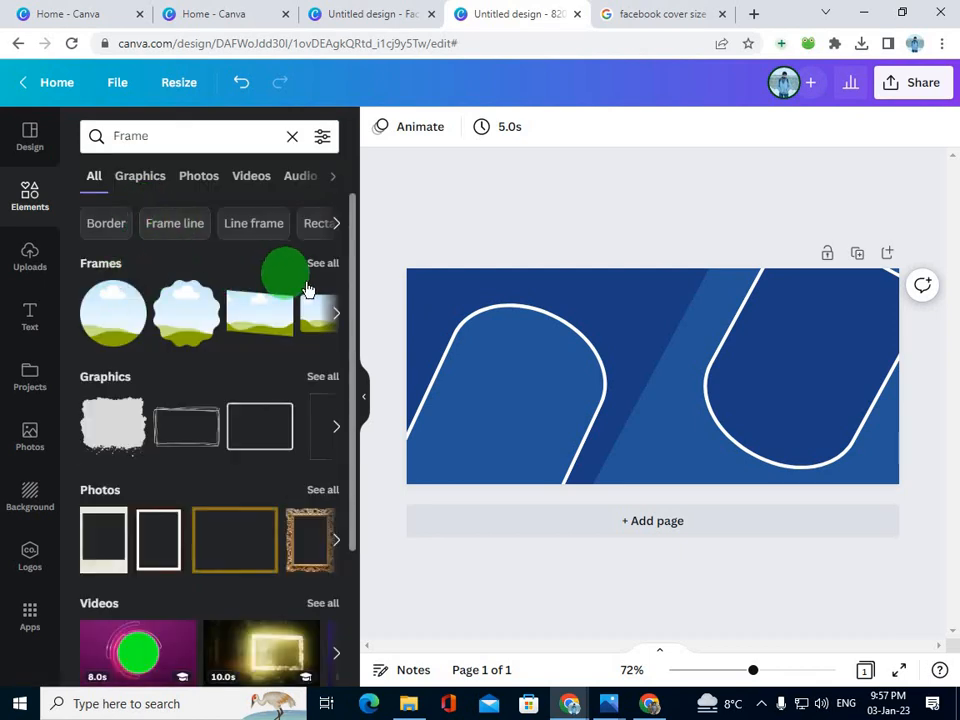
{"action": "left_click", "coordinate": [323, 264]}
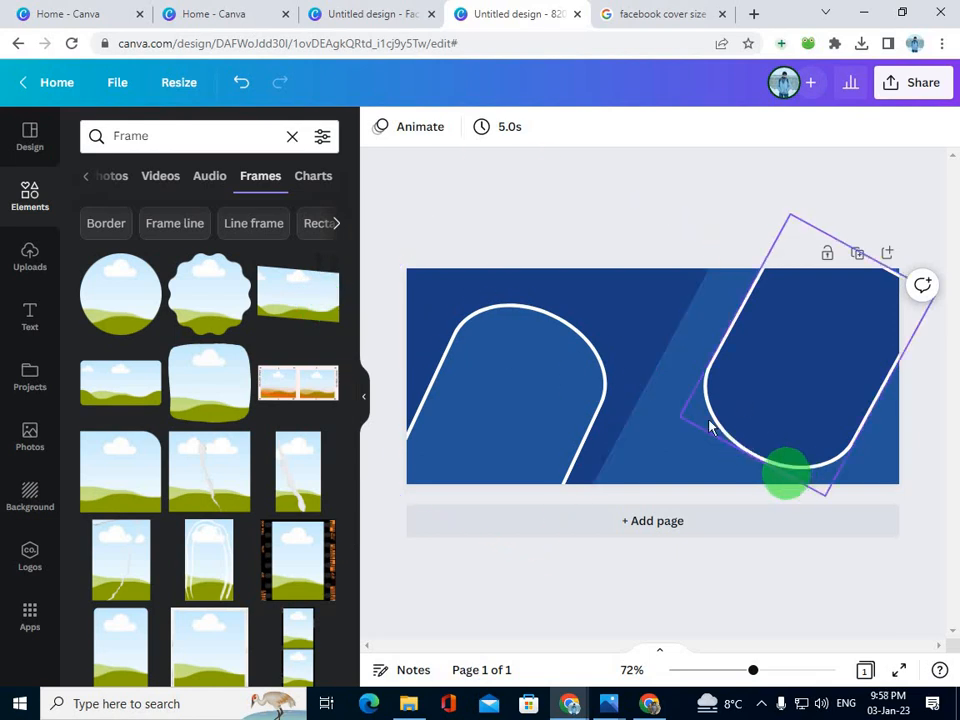
- Add the circular frame to the banner and move it inside the right-hand rounded shape
{"action": "scroll", "coordinate": [200, 315], "scroll_direction": "down", "scroll_amount": 1}
{"action": "scroll", "coordinate": [175, 390], "scroll_direction": "down", "scroll_amount": 3}
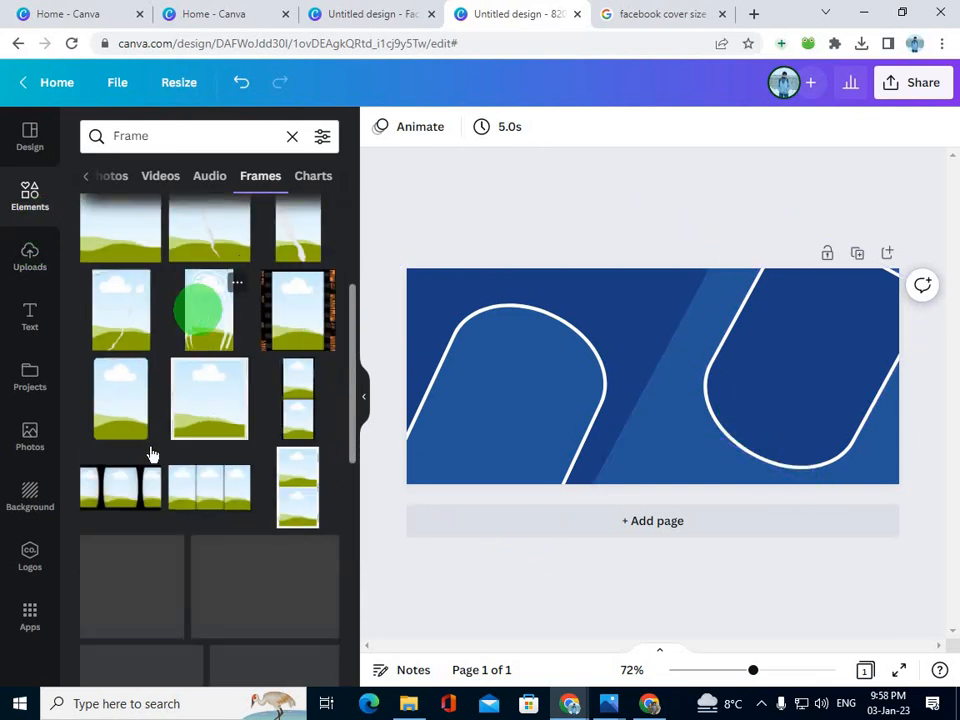
{"action": "scroll", "coordinate": [261, 377], "scroll_direction": "down", "scroll_amount": 3}
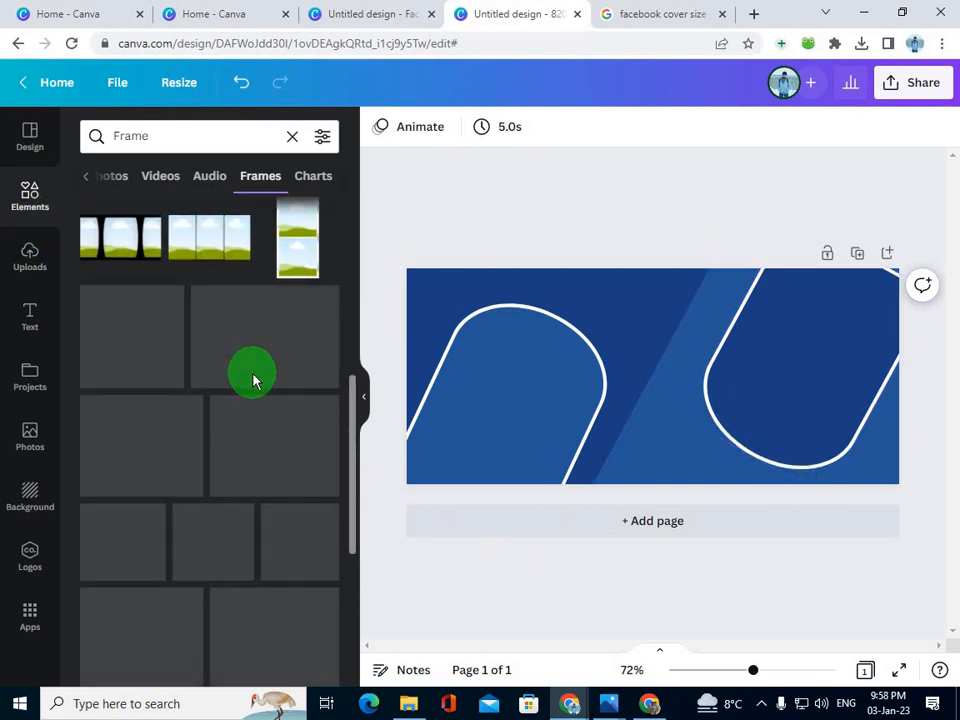
{"action": "scroll", "coordinate": [253, 380], "scroll_direction": "up", "scroll_amount": 5}
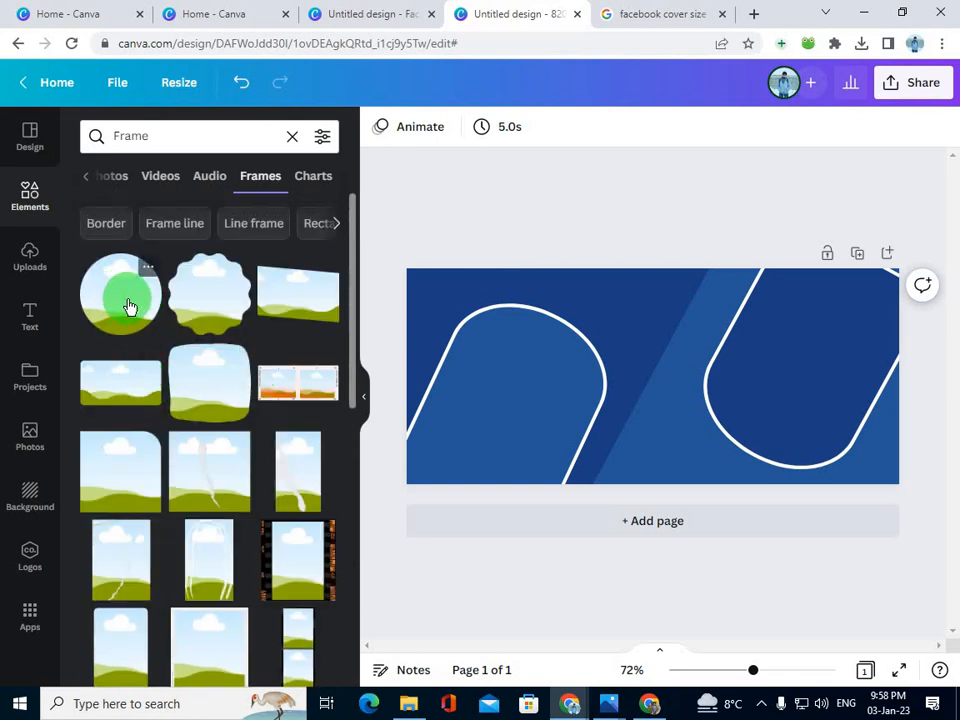
{"action": "left_click", "coordinate": [129, 306]}
{"action": "left_click_drag", "start_coordinate": [664, 396], "coordinate": [796, 381]}
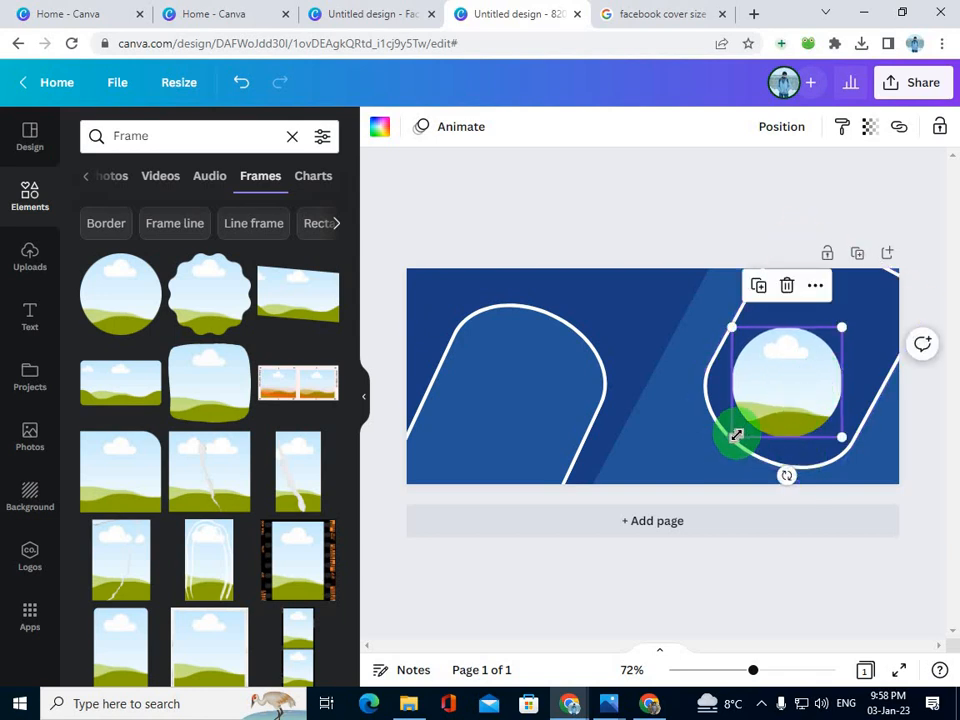
- Enlarge the circular frame to nearly fill the rounded end of the right-hand shape and nudge it slightly down
{"action": "left_click_drag", "start_coordinate": [732, 442], "coordinate": [766, 458]}
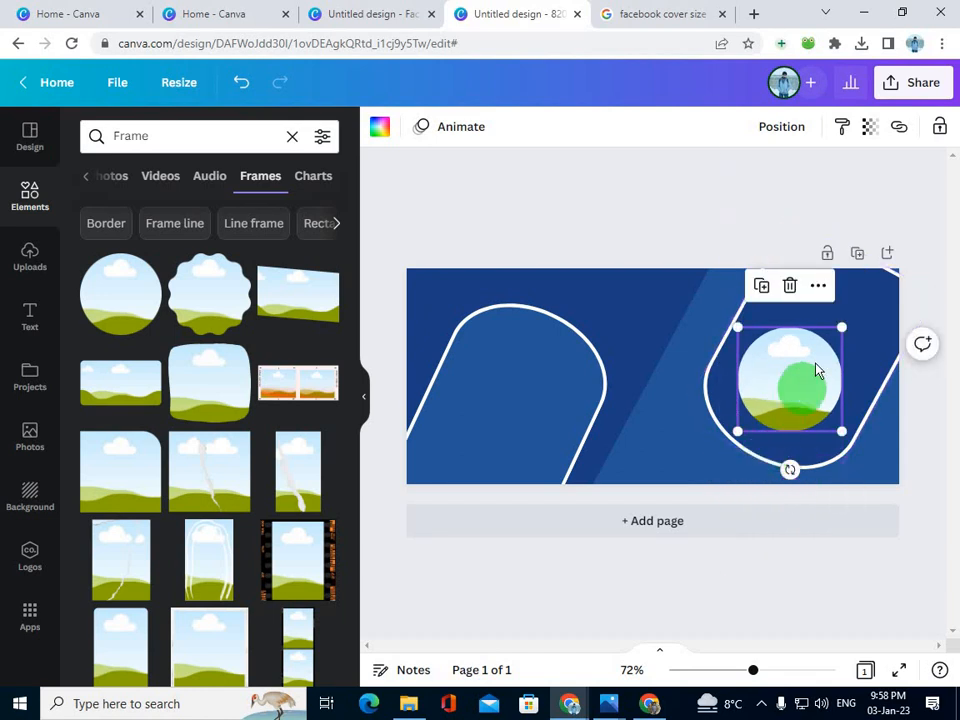
{"action": "left_click", "coordinate": [739, 434]}
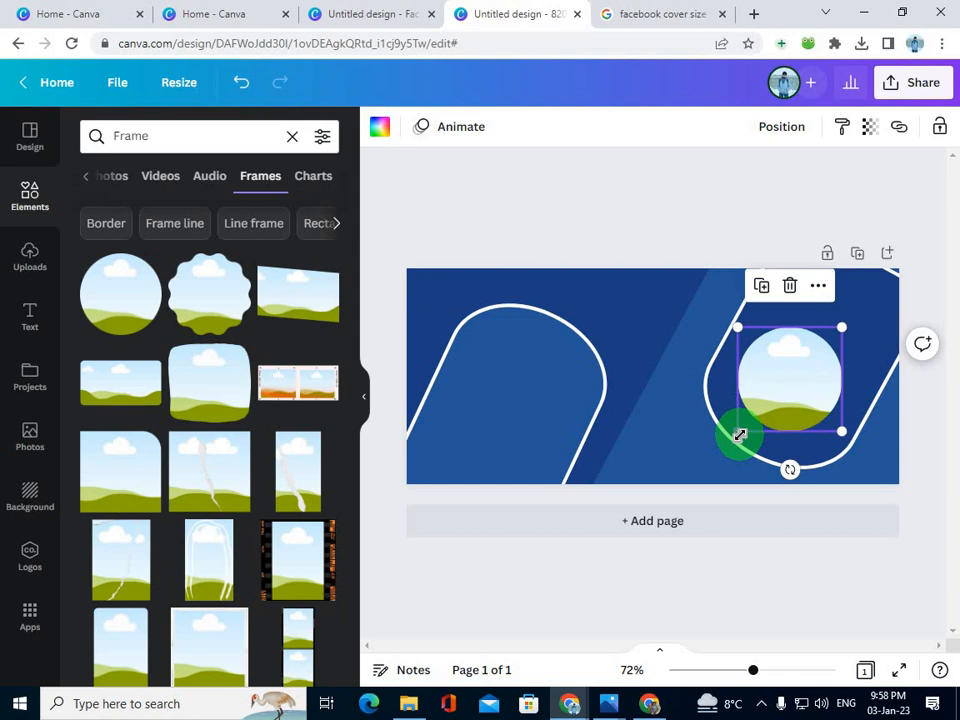
{"action": "left_click_drag", "start_coordinate": [739, 435], "coordinate": [771, 459]}
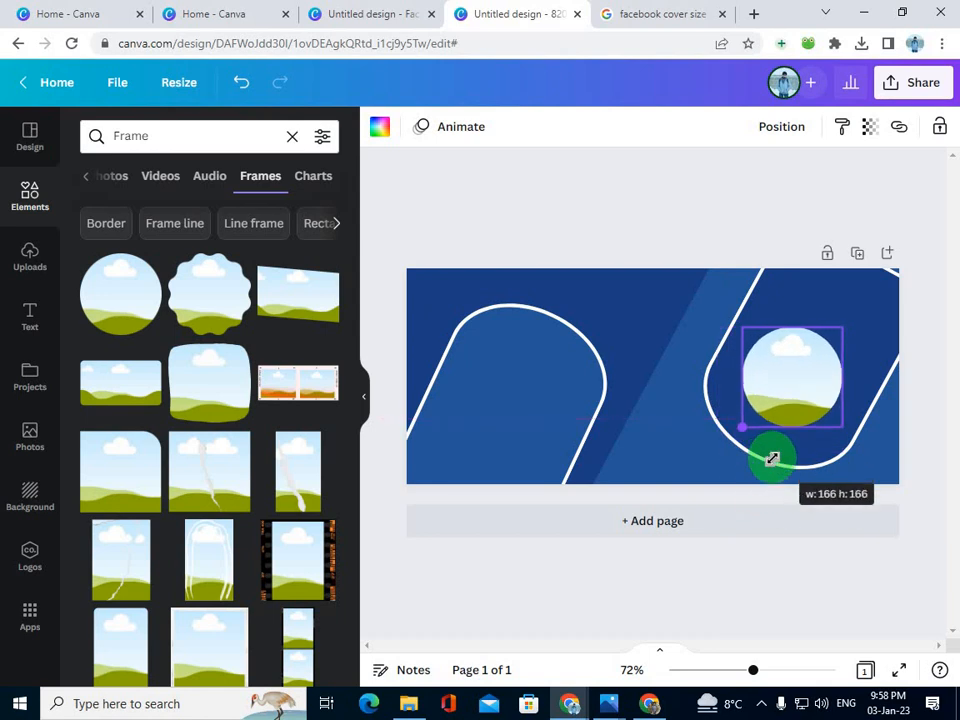
{"action": "left_click_drag", "start_coordinate": [772, 459], "coordinate": [767, 501]}
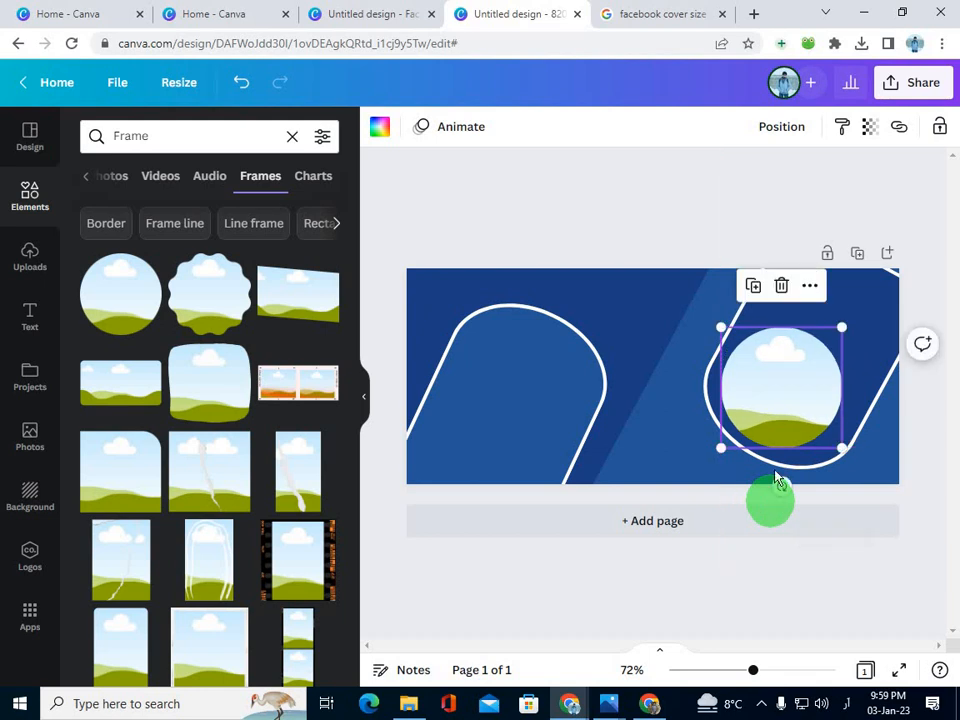
{"action": "mouse_move", "coordinate": [776, 399]}
{"action": "left_mouse_down"}
{"action": "mouse_move", "coordinate": [784, 399]}
{"action": "mouse_move", "coordinate": [777, 393]}
{"action": "left_mouse_up"}
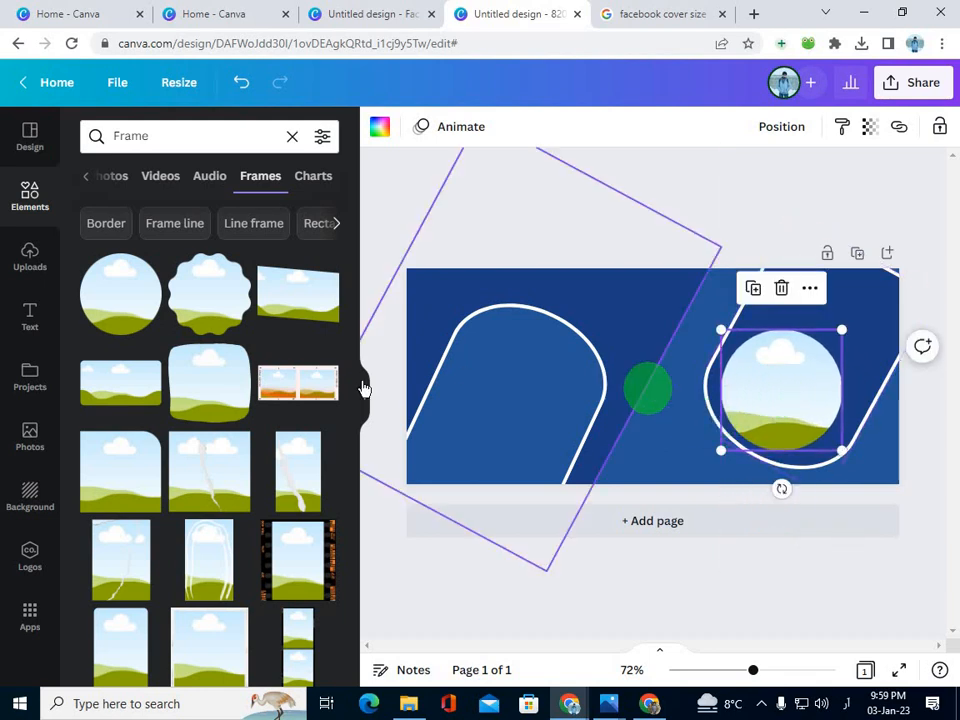
- Fill the circular frame with the uploaded photo of the man at a desk, keeping its default crop
{"action": "left_click", "coordinate": [30, 258]}
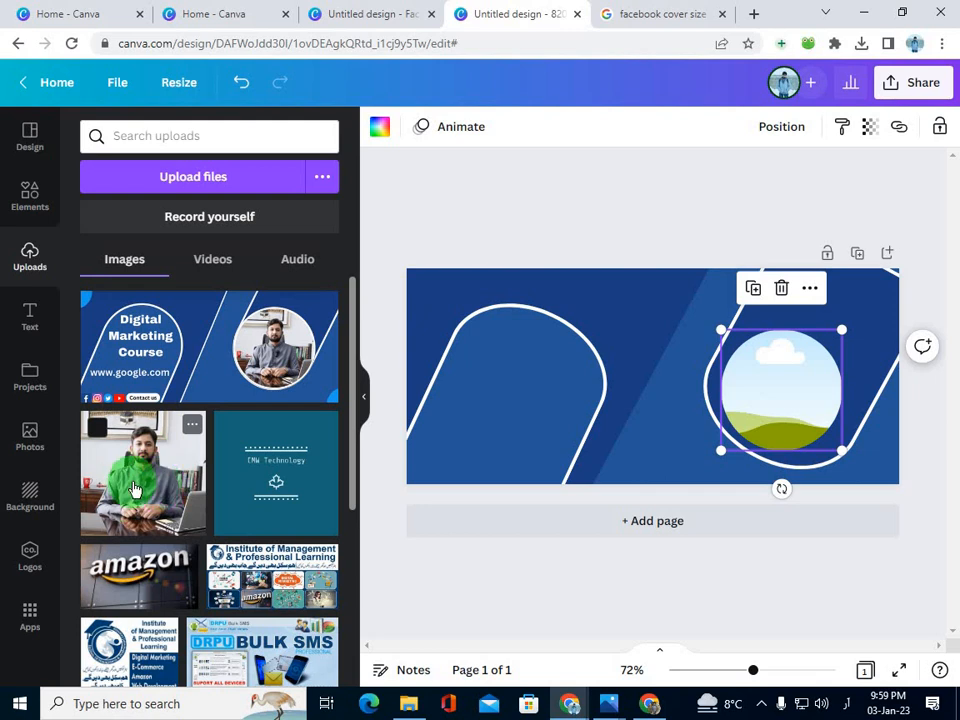
{"action": "left_click", "coordinate": [136, 489]}
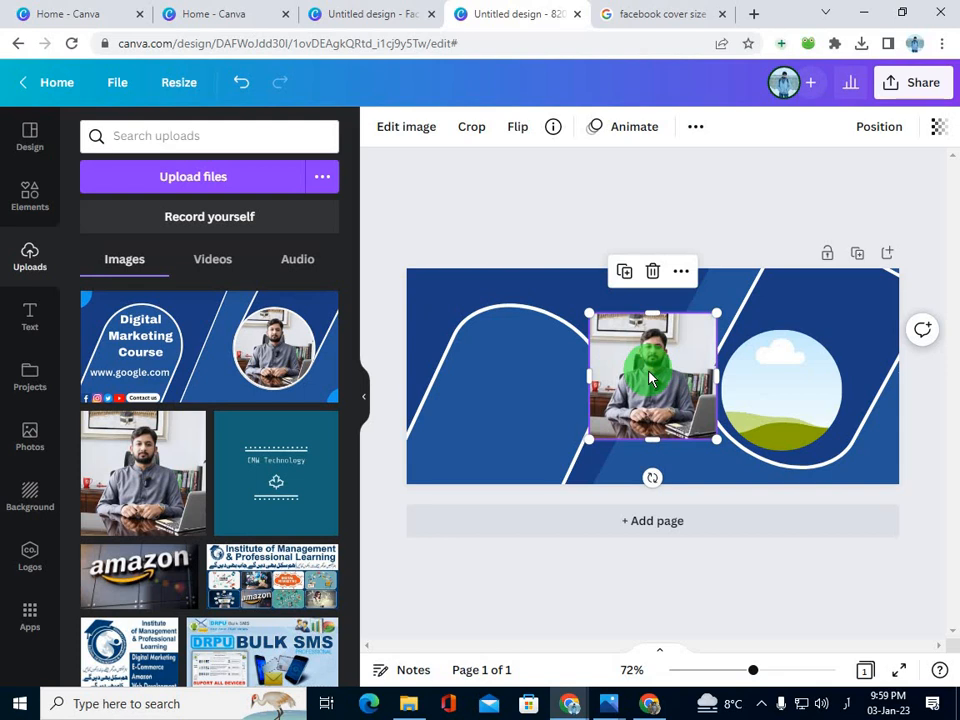
{"action": "left_click_drag", "start_coordinate": [650, 378], "coordinate": [775, 400]}
{"action": "double_click", "coordinate": [774, 398]}
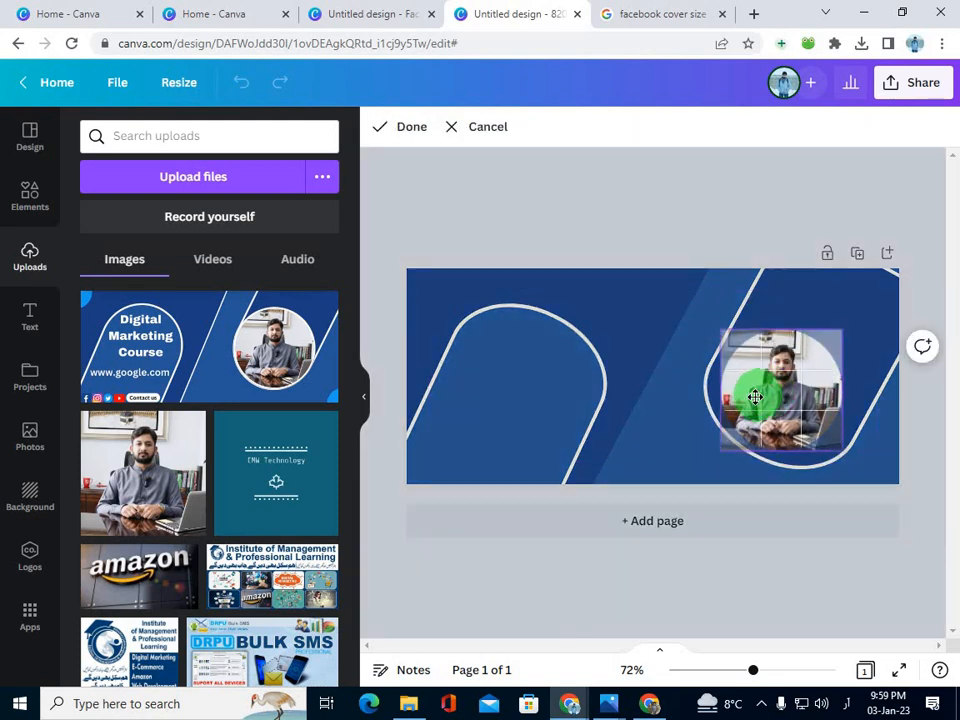
{"action": "left_click", "coordinate": [766, 216]}
{"action": "left_click", "coordinate": [766, 220]}
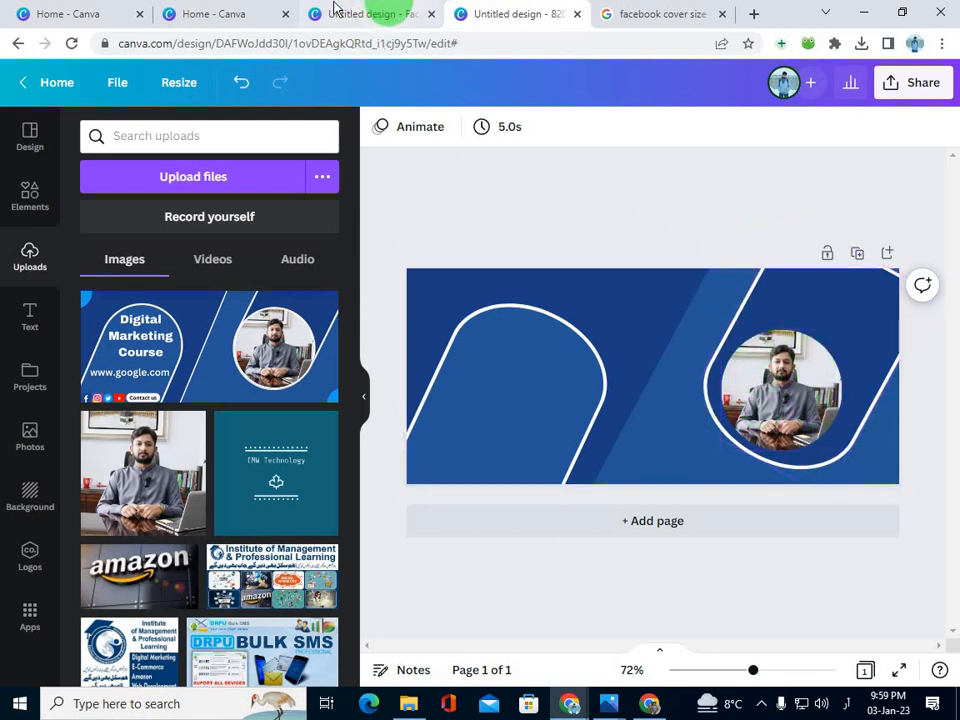
- Consult the reference image Digital Marketing Course (1).png for its text and add a heading text box to the banner
{"action": "left_click", "coordinate": [608, 703]}
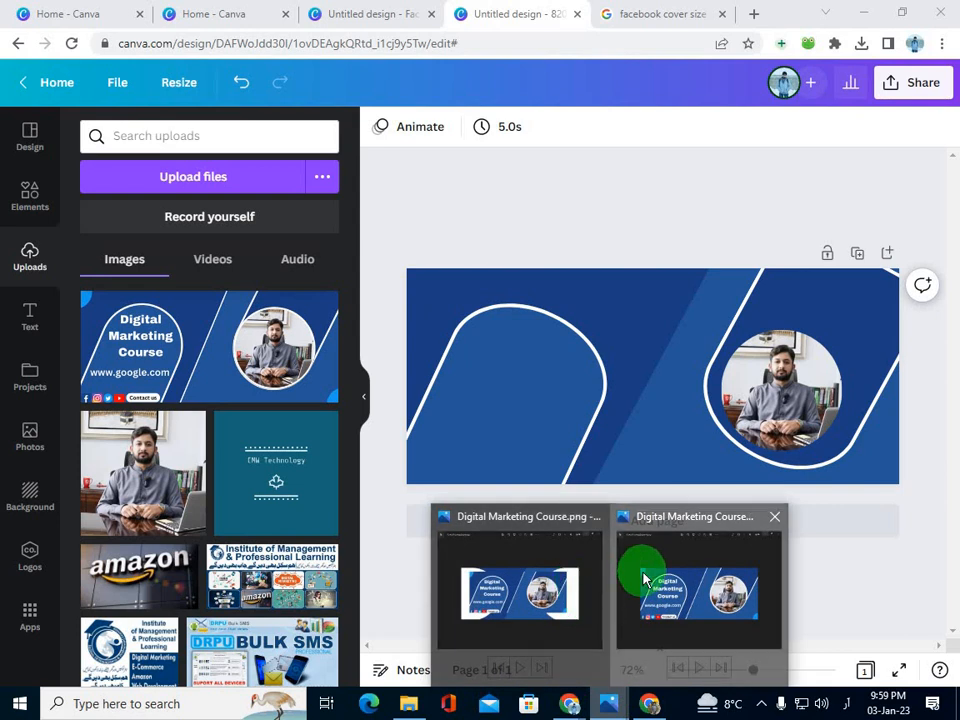
{"action": "left_click", "coordinate": [643, 574]}
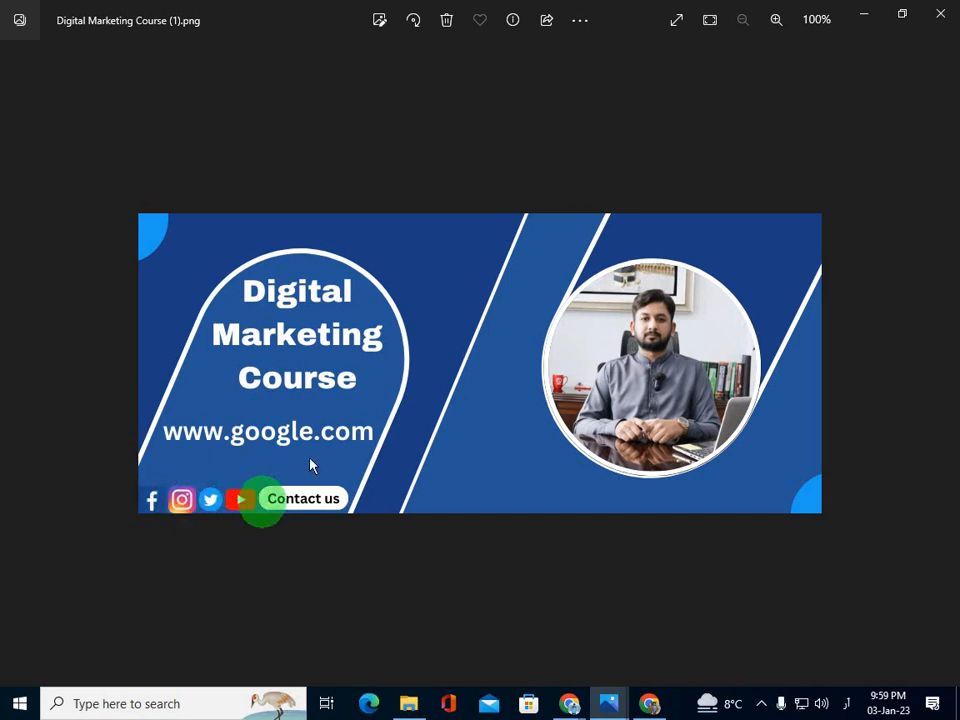
{"action": "left_click", "coordinate": [864, 11]}
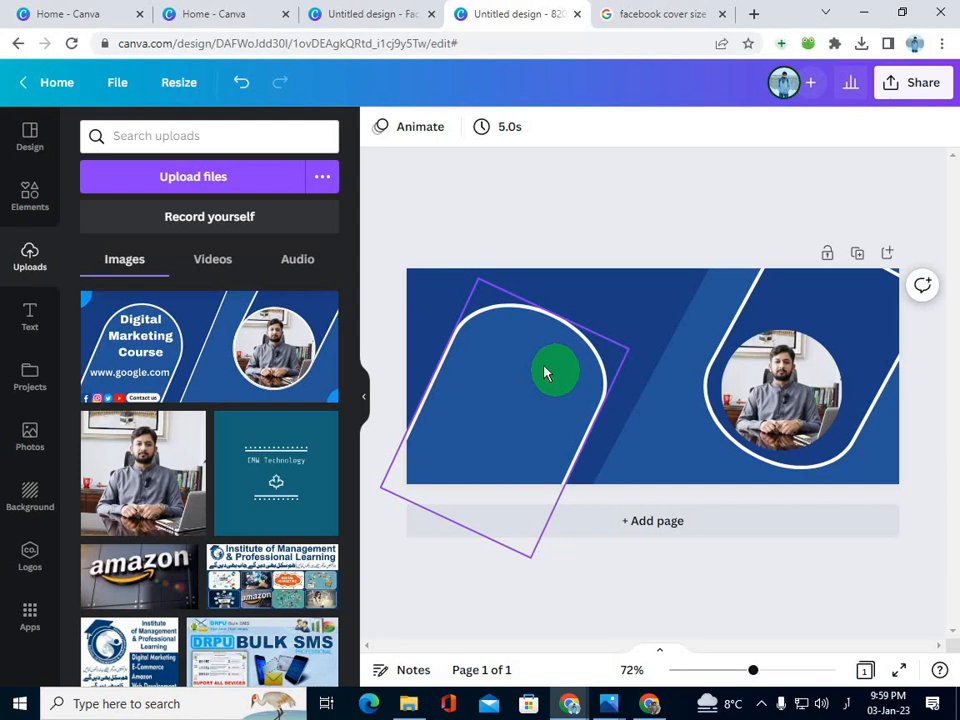
{"action": "left_click", "coordinate": [31, 319]}
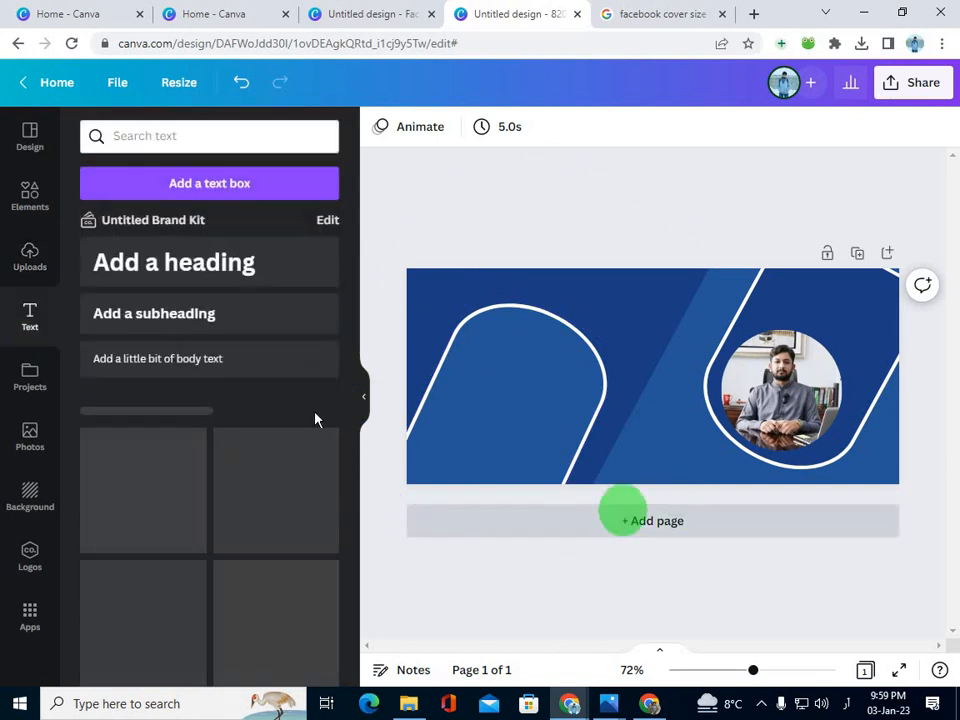
{"action": "left_click", "coordinate": [187, 262]}
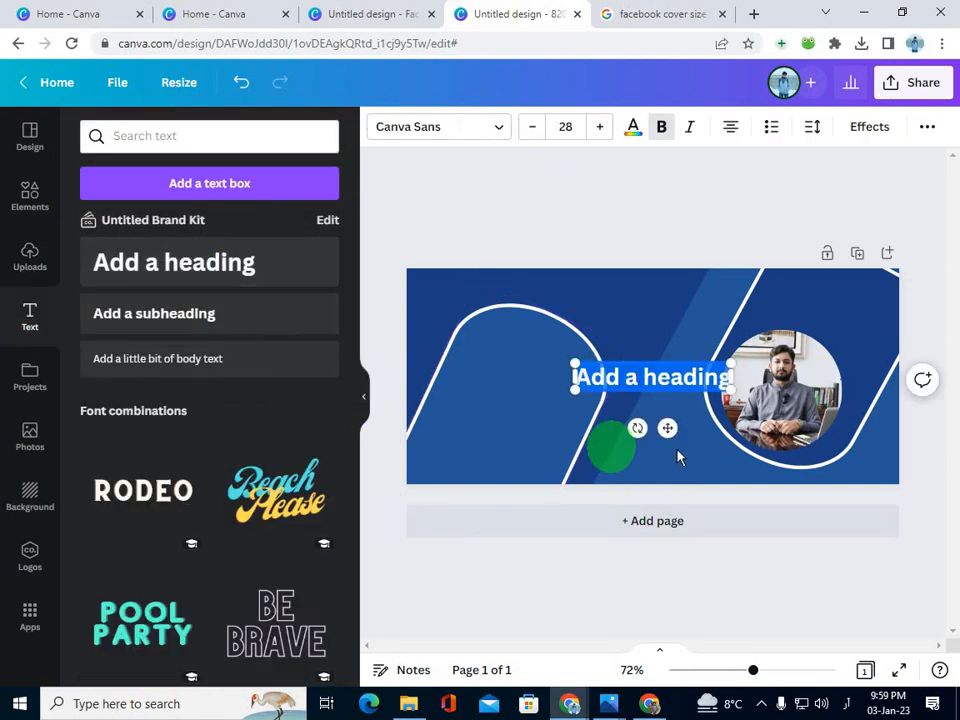
{"action": "type", "text": "ڈیجیٹل"}
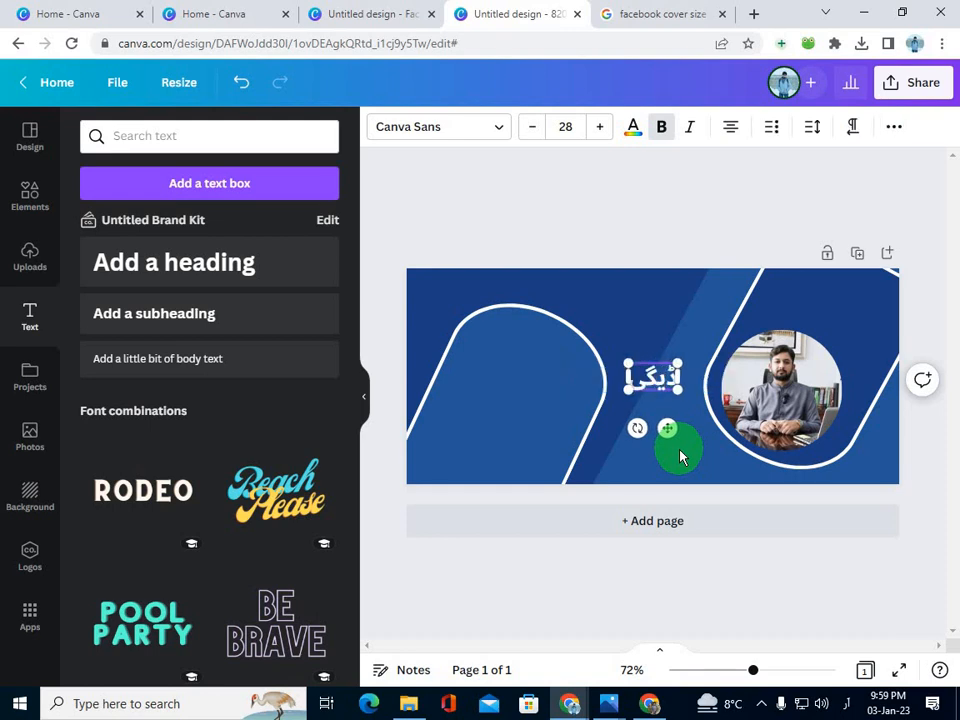
{"action": "type", "text": "ل إ"}
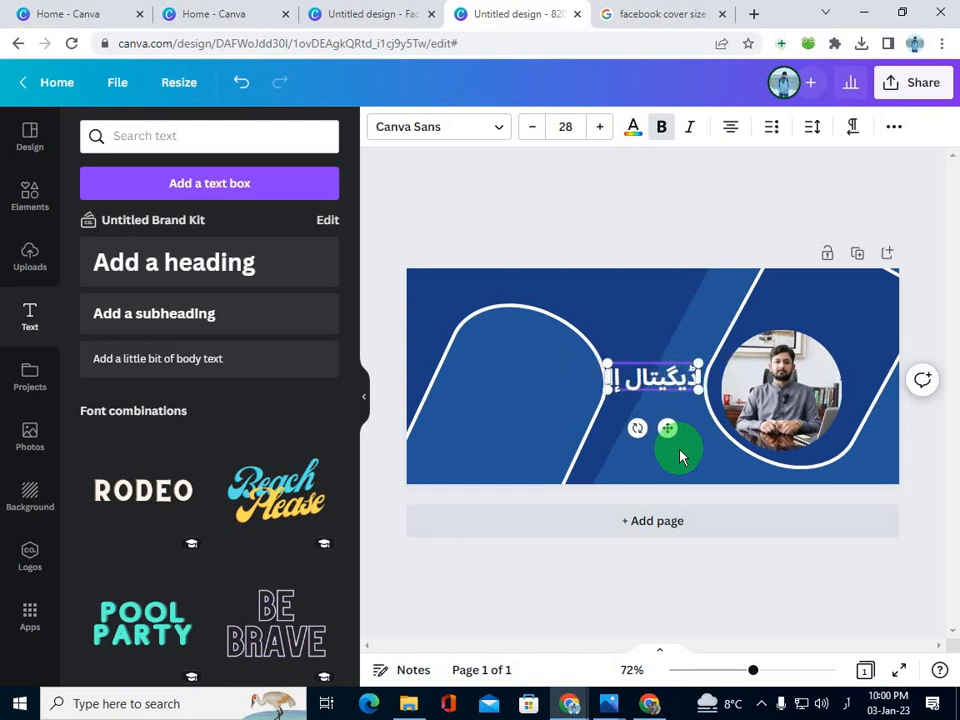
{"action": "type", "text": "ارکعتنگ"}
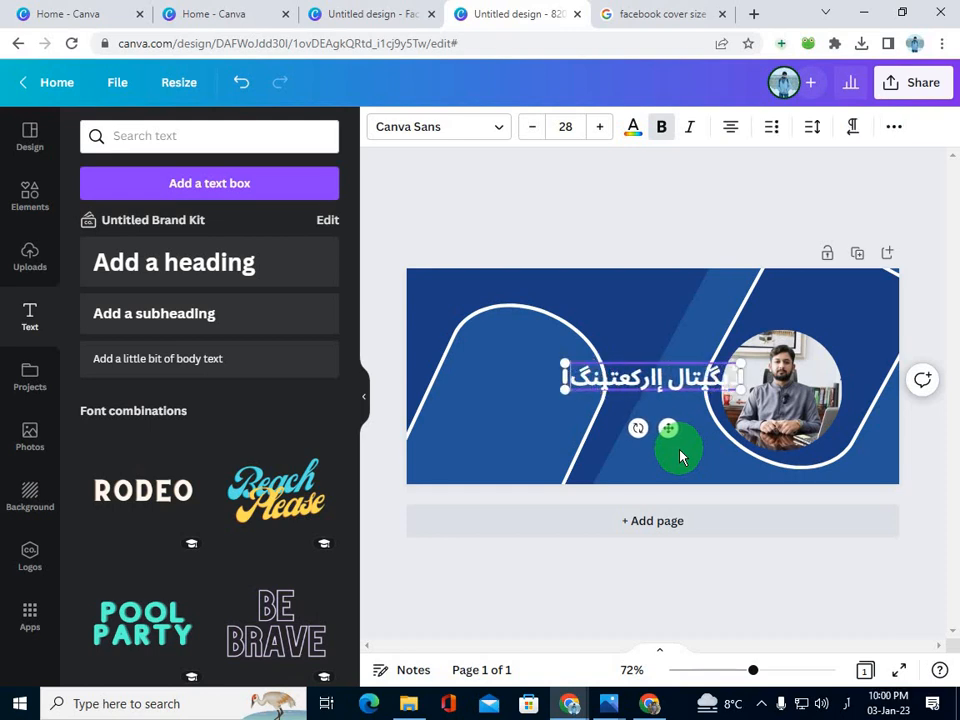
{"action": "key", "text": "BackSpace"}
{"action": "key", "text": "BackSpace"}
{"action": "key", "text": "BackSpace"}
{"action": "key", "text": "BackSpace"}
{"action": "key", "text": "BackSpace"}
{"action": "key", "text": "BackSpace"}
{"action": "key", "text": "BackSpace"}
{"action": "key", "text": "BackSpace"}
{"action": "key", "text": "BackSpace"}
{"action": "key", "text": "BackSpace"}
{"action": "key", "text": "BackSpace"}
{"action": "key", "text": "BackSpace"}
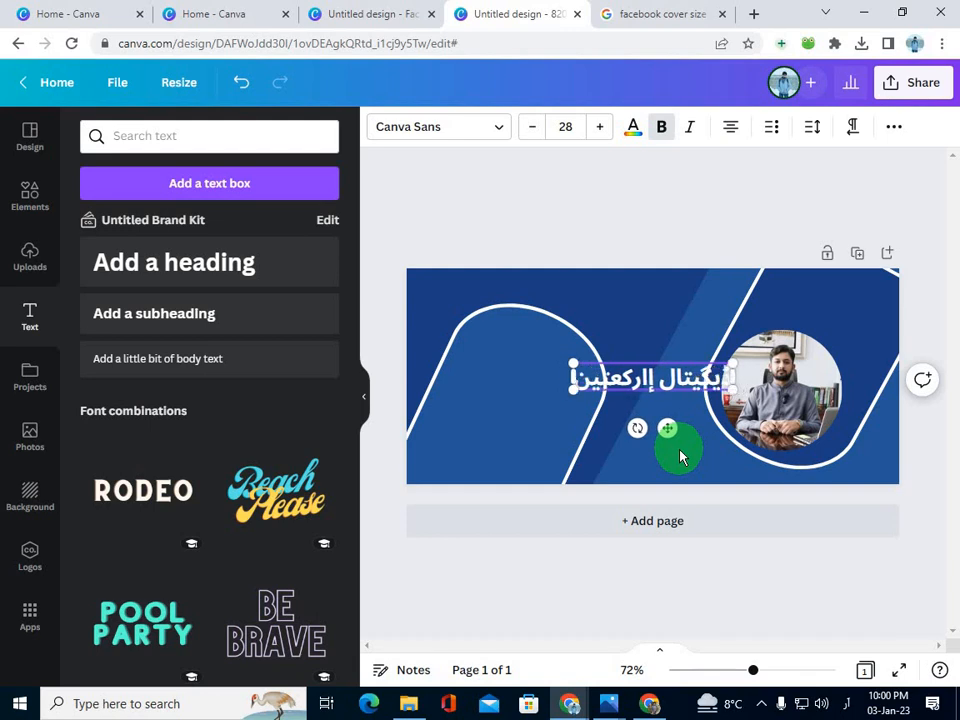
{"action": "key", "text": "BackSpace"}
{"action": "key", "text": "BackSpace"}
{"action": "key", "text": "BackSpace"}
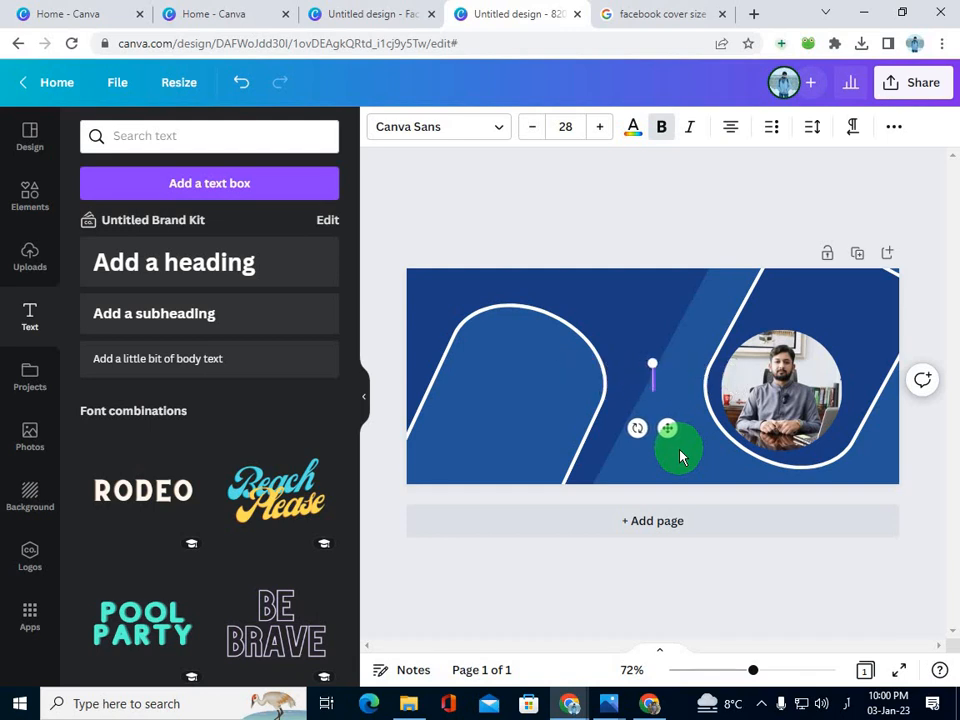
{"action": "type", "text": "ڈیگیتا"}
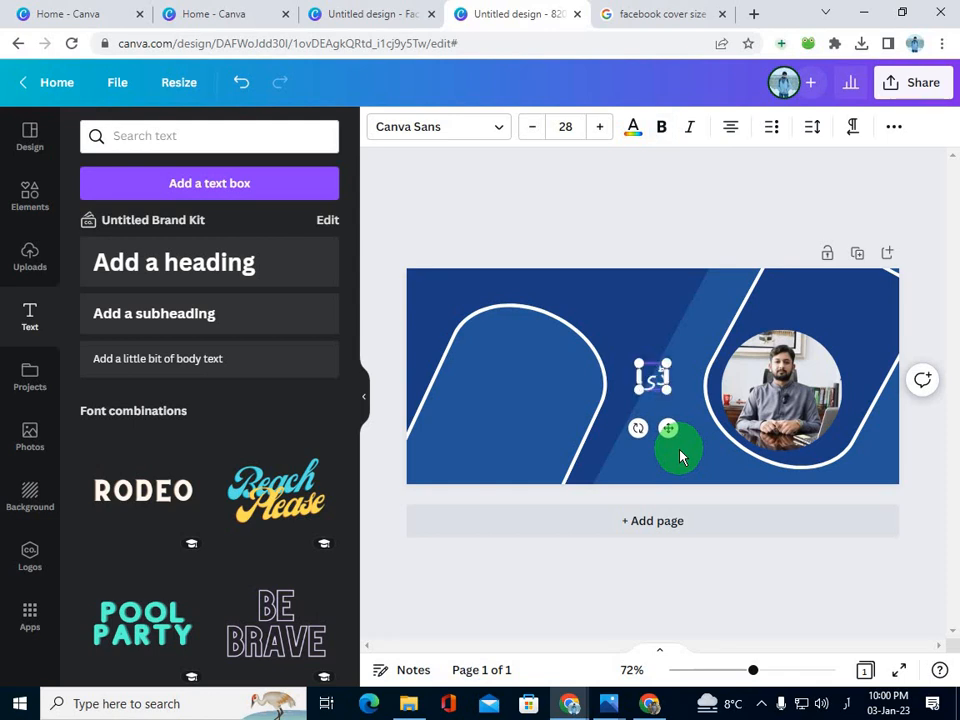
{"action": "key", "text": "BackSpace"}
{"action": "key", "text": "BackSpace"}
{"action": "key", "text": "BackSpace"}
{"action": "key", "text": "BackSpace"}
{"action": "key", "text": "BackSpace"}
{"action": "key", "text": "BackSpace"}
- Switch the keyboard input to English and replace the heading text with "Digital Marketing Course"
{"action": "key", "text": "super+space"}
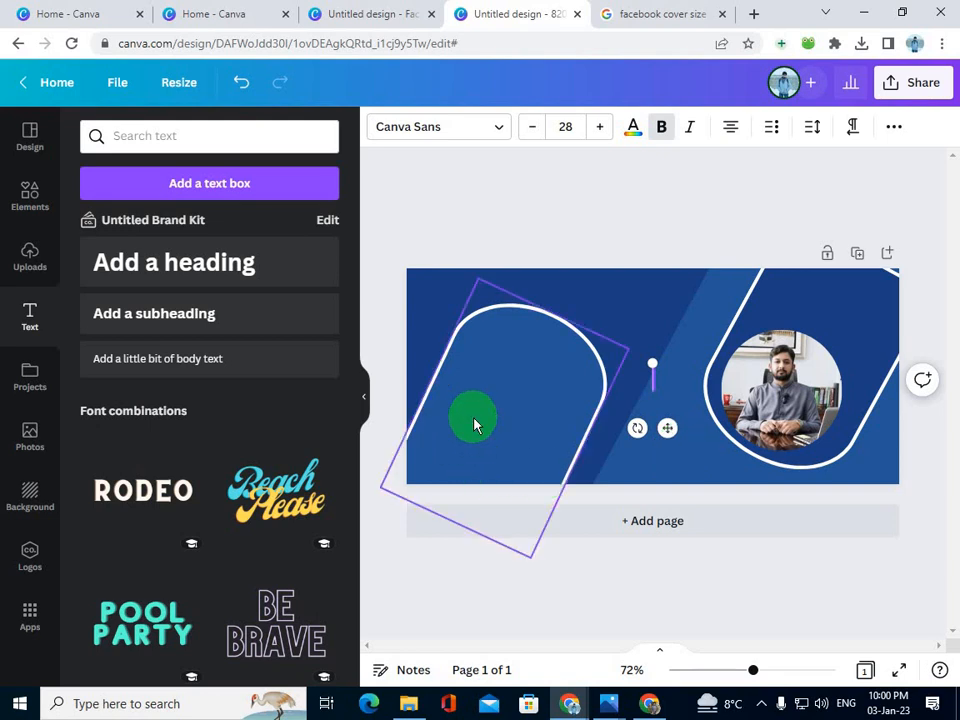
{"action": "type", "text": "D"}
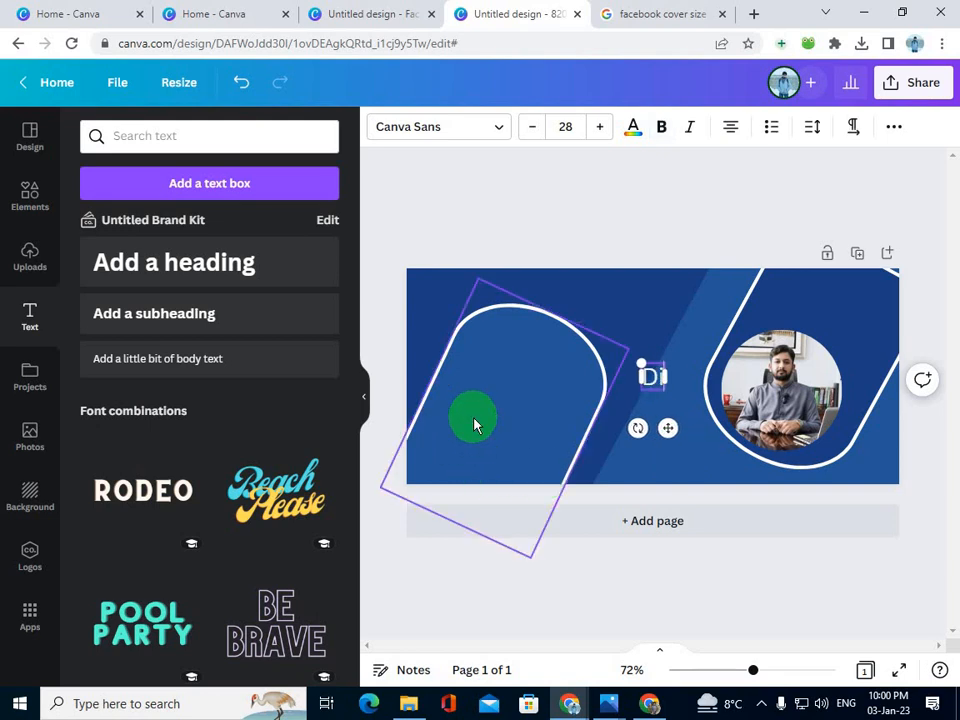
{"action": "type", "text": "igital Ma"}
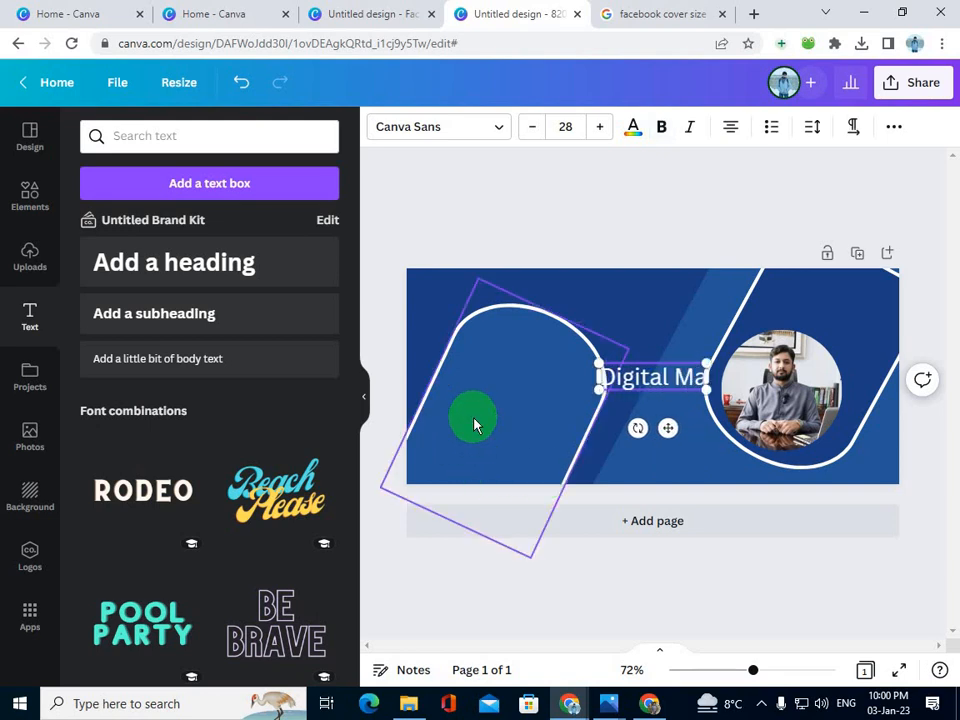
{"action": "type", "text": "rketing"}
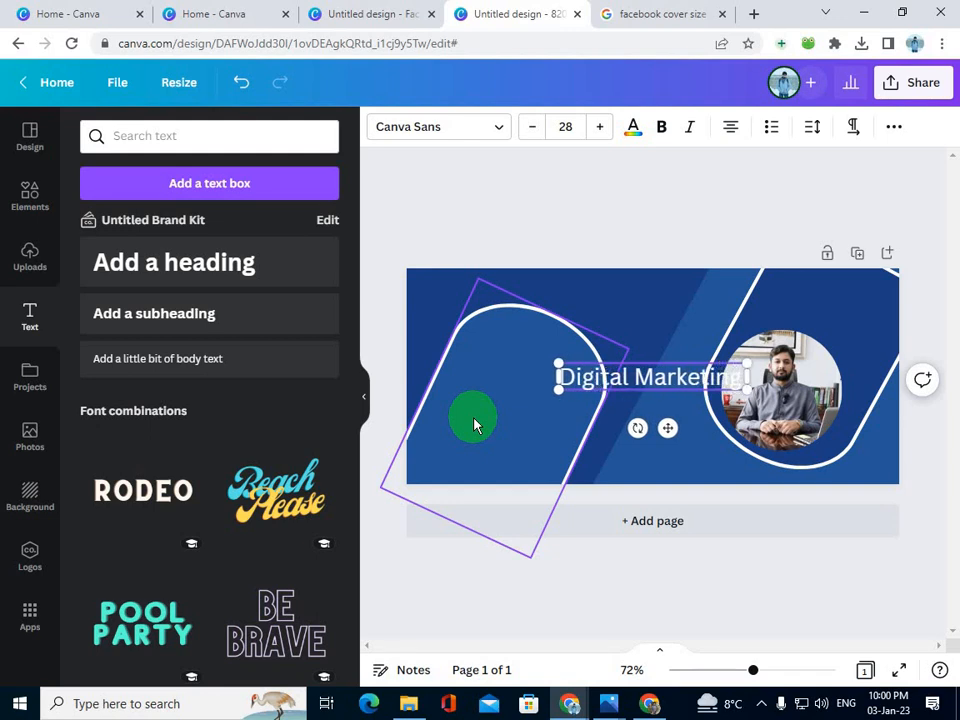
{"action": "type", "text": " Cours"}
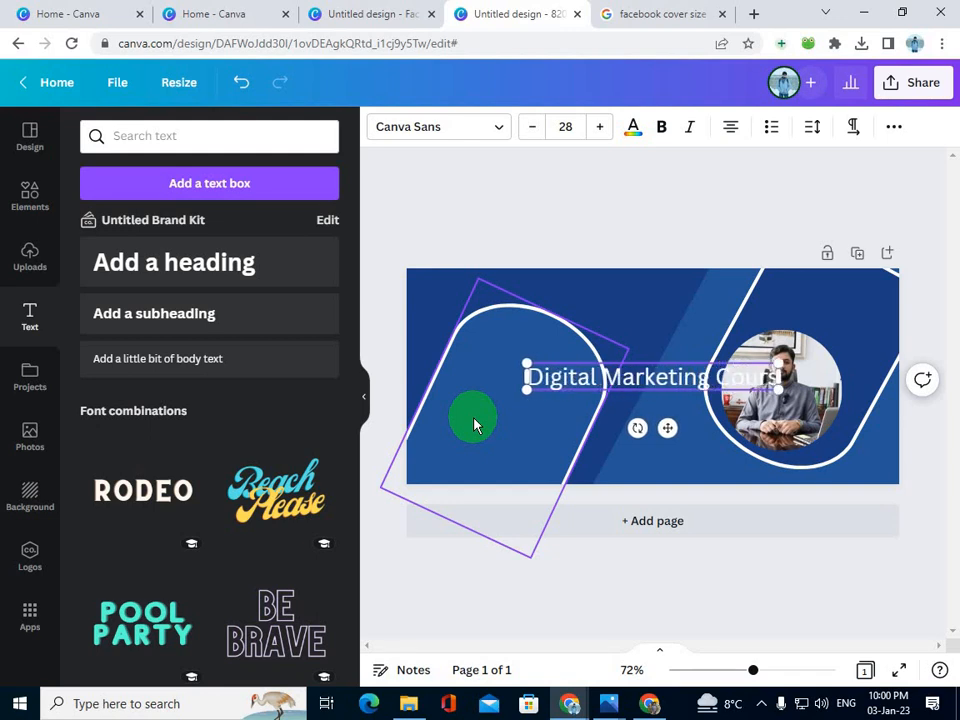
{"action": "type", "text": "e"}
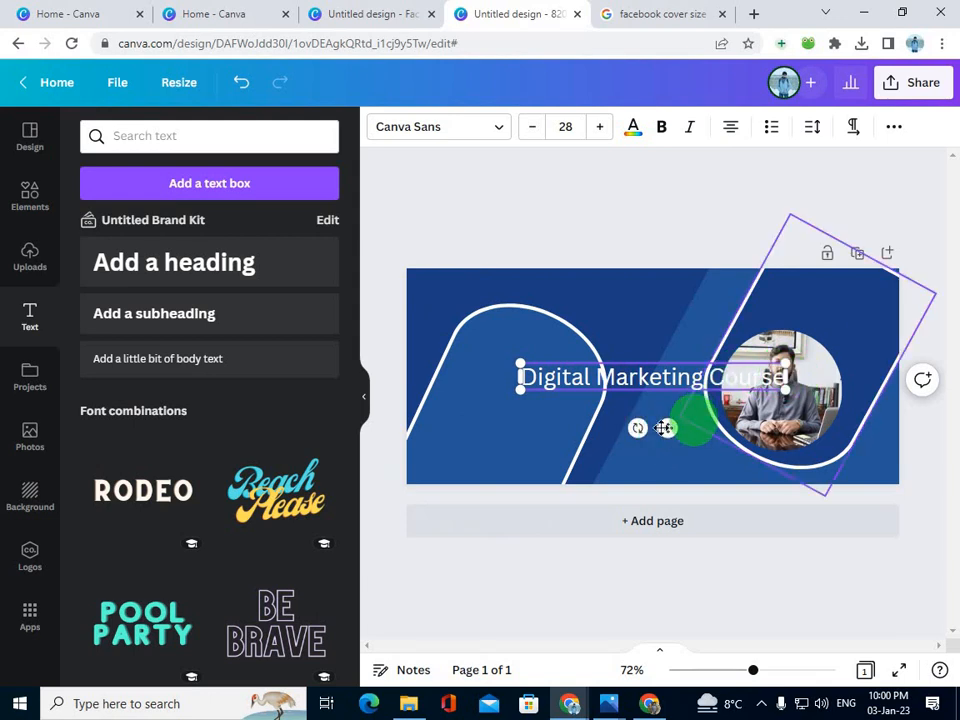
- Move the heading into the left-hand rounded shape, narrow it to wrap onto three lines and set its font to Archivo Black
{"action": "left_click_drag", "start_coordinate": [664, 428], "coordinate": [588, 401]}
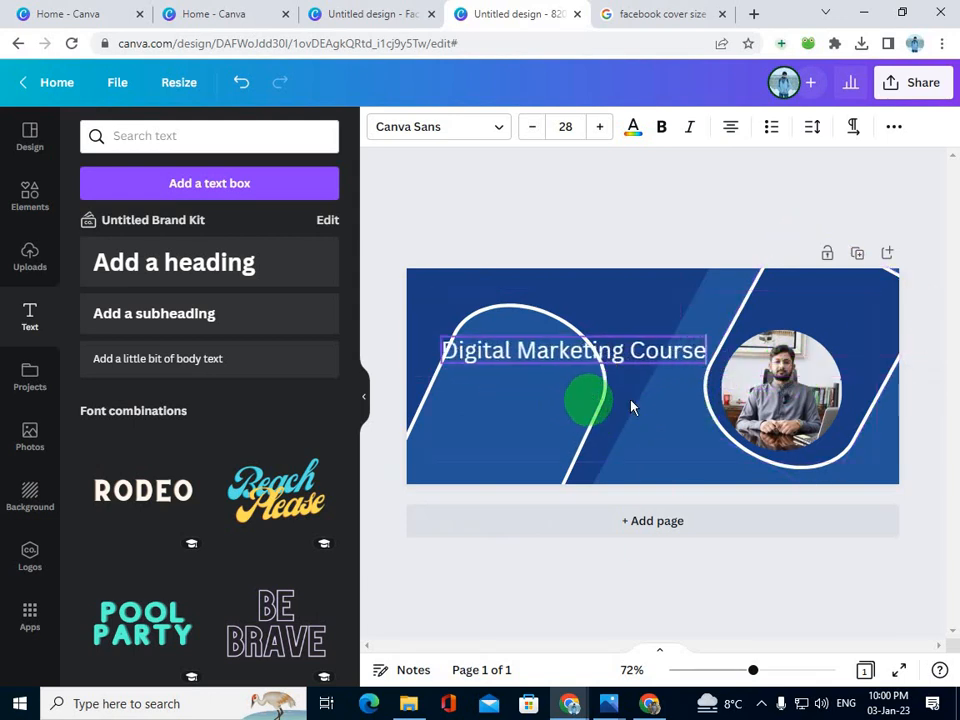
{"action": "left_click_drag", "start_coordinate": [707, 350], "coordinate": [592, 365]}
{"action": "left_click", "coordinate": [504, 130]}
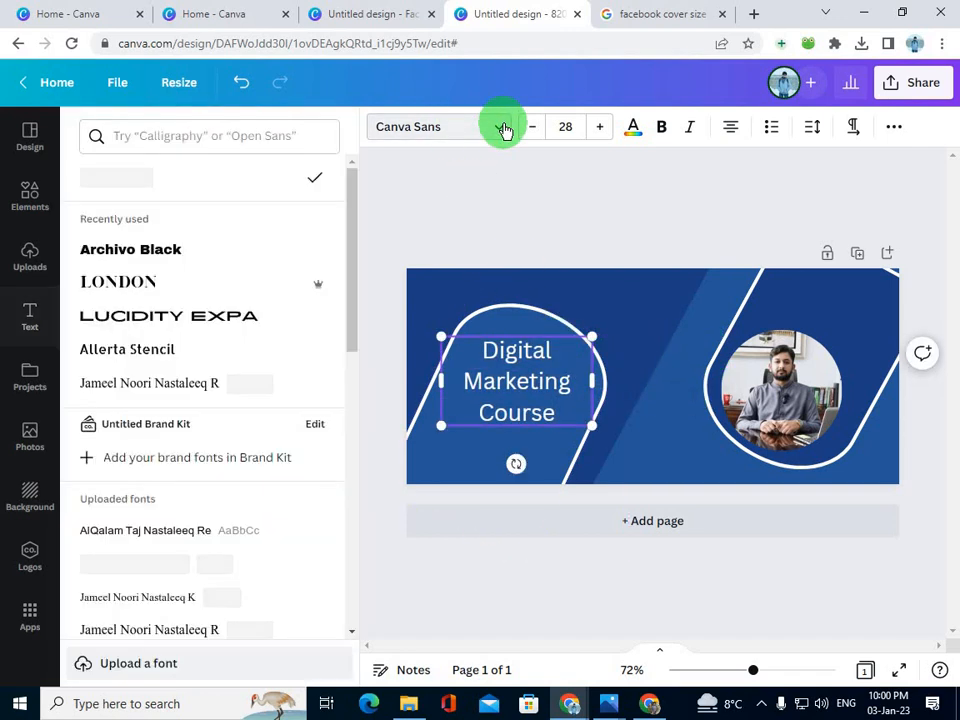
{"action": "left_click", "coordinate": [155, 258]}
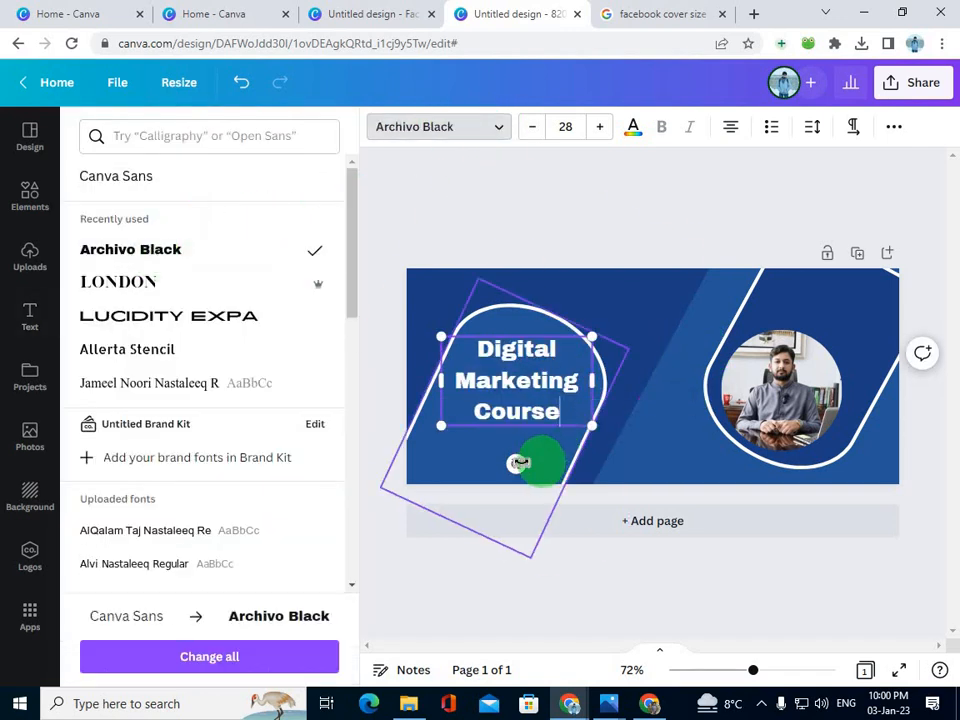
{"action": "left_click", "coordinate": [560, 278]}
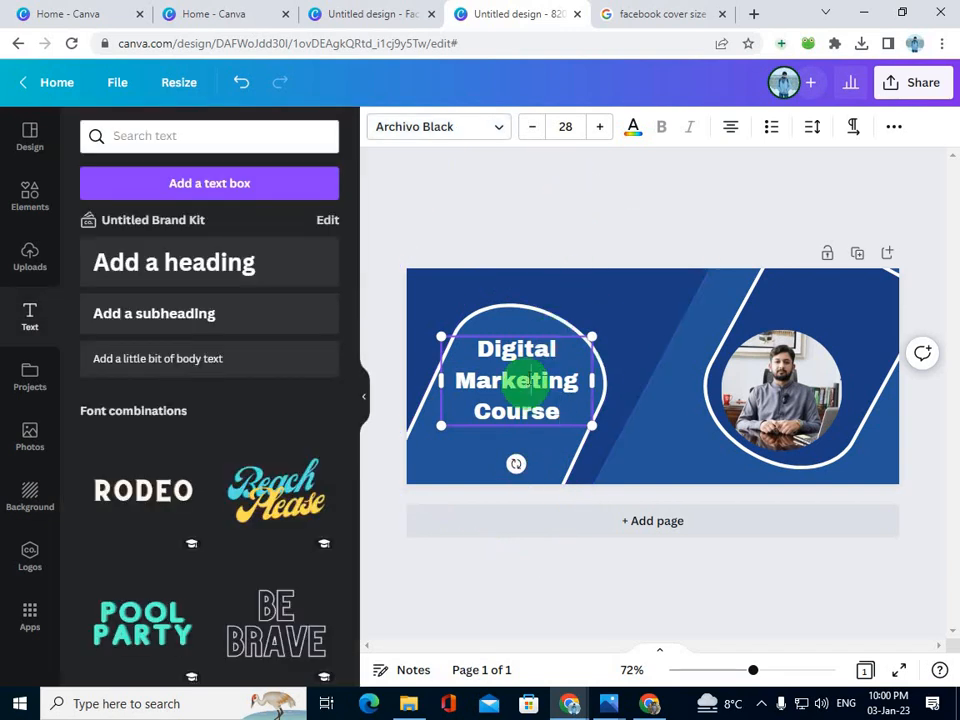
- Shrink the Digital Marketing Course heading slightly and position it in the upper part of the left-hand rounded shape
{"action": "left_click", "coordinate": [540, 240]}
{"action": "left_click", "coordinate": [523, 334]}
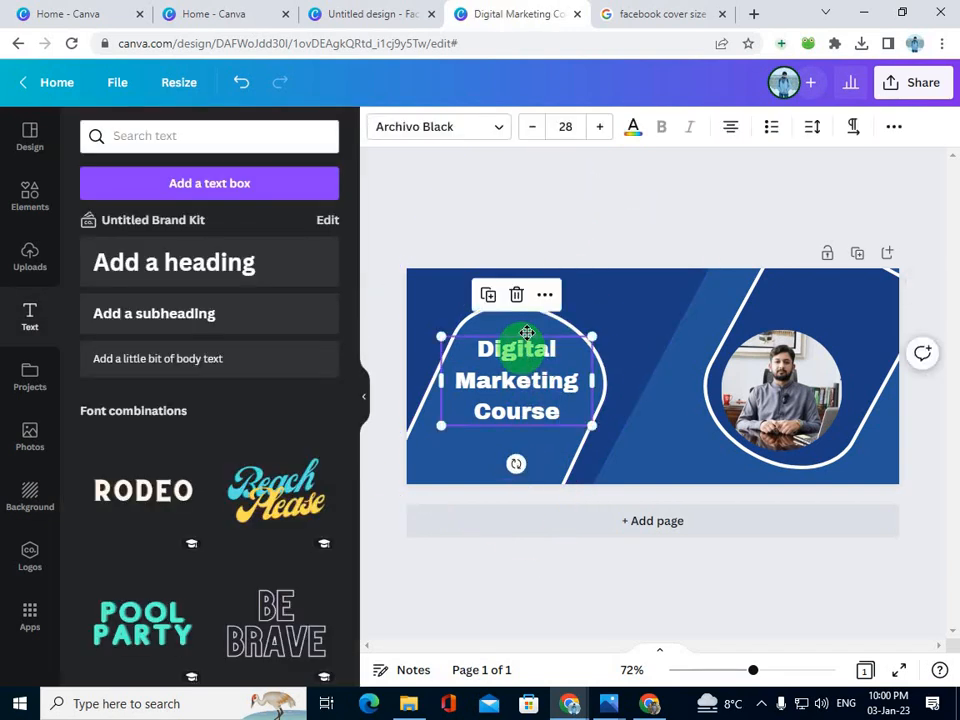
{"action": "mouse_move", "coordinate": [521, 352]}
{"action": "left_mouse_down"}
{"action": "mouse_move", "coordinate": [527, 326]}
{"action": "mouse_move", "coordinate": [527, 372]}
{"action": "left_mouse_up"}
{"action": "left_click_drag", "start_coordinate": [598, 412], "coordinate": [538, 374]}
{"action": "left_click", "coordinate": [560, 215]}
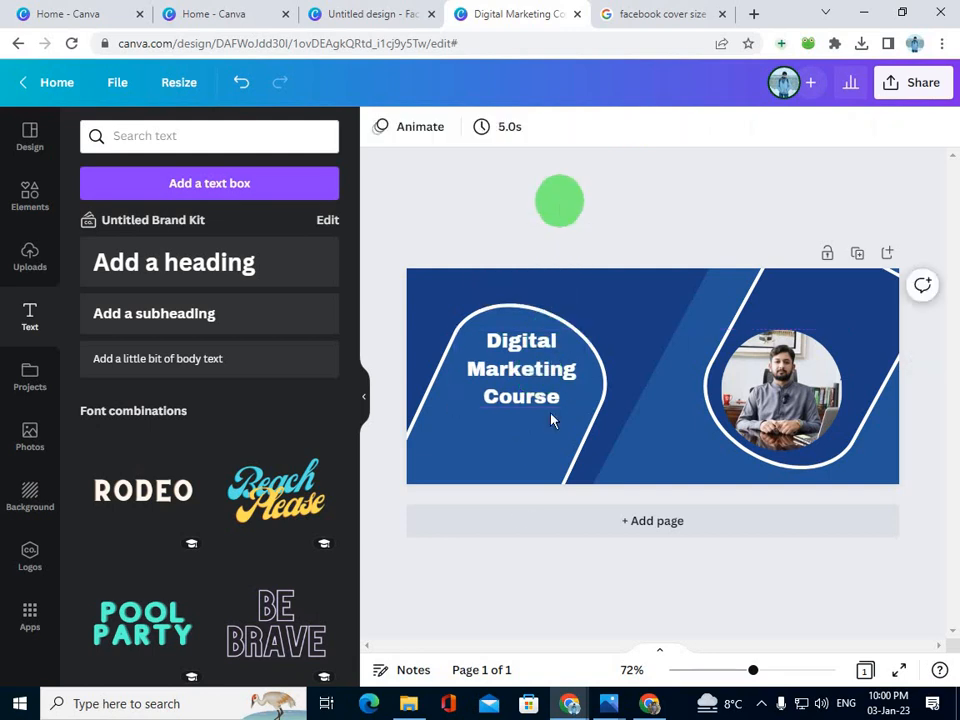
{"action": "left_click", "coordinate": [612, 704]}
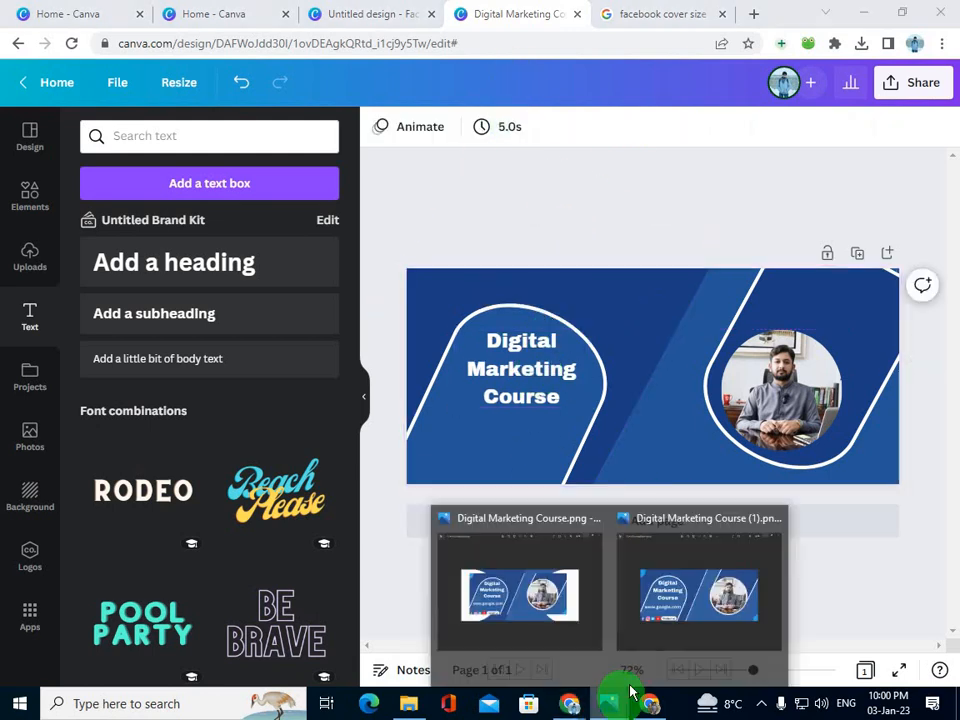
{"action": "left_click", "coordinate": [669, 621]}
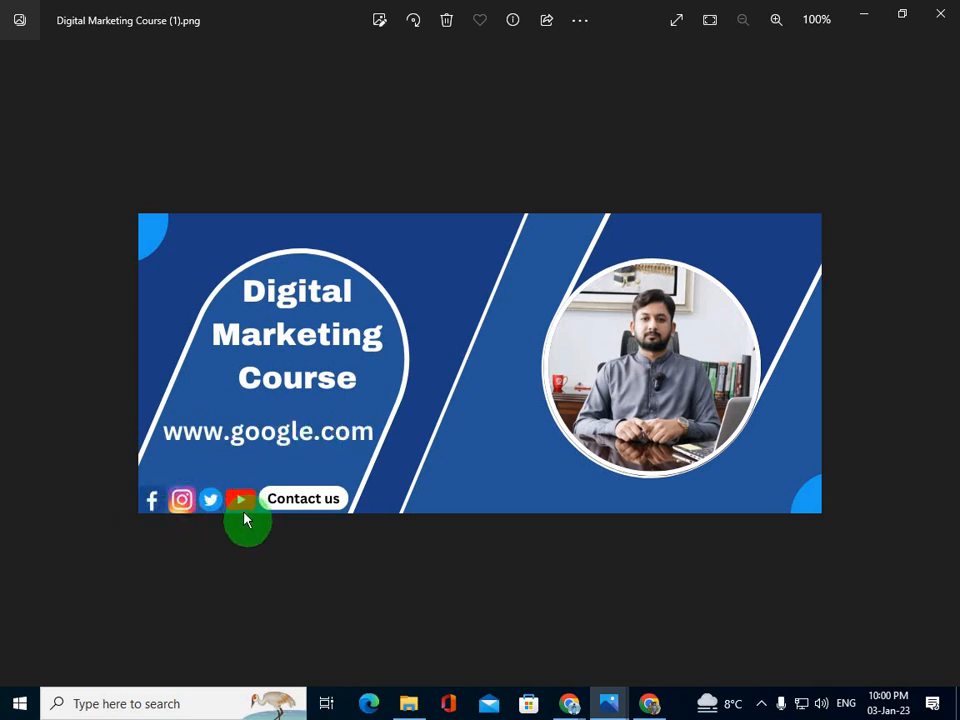
{"action": "left_click", "coordinate": [866, 17]}
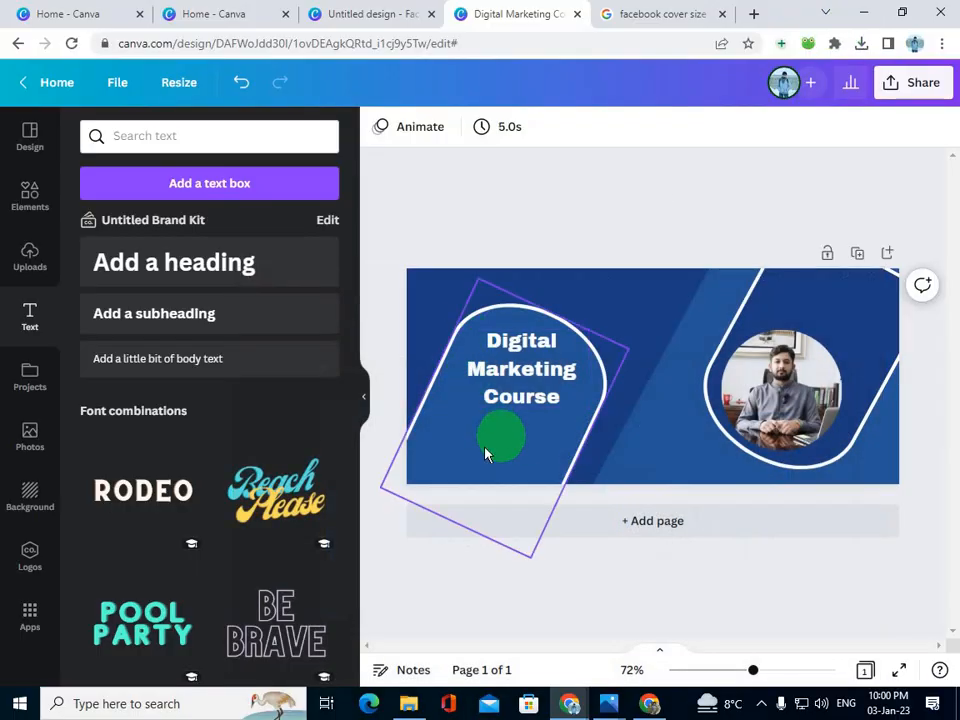
{"action": "left_click", "coordinate": [212, 262]}
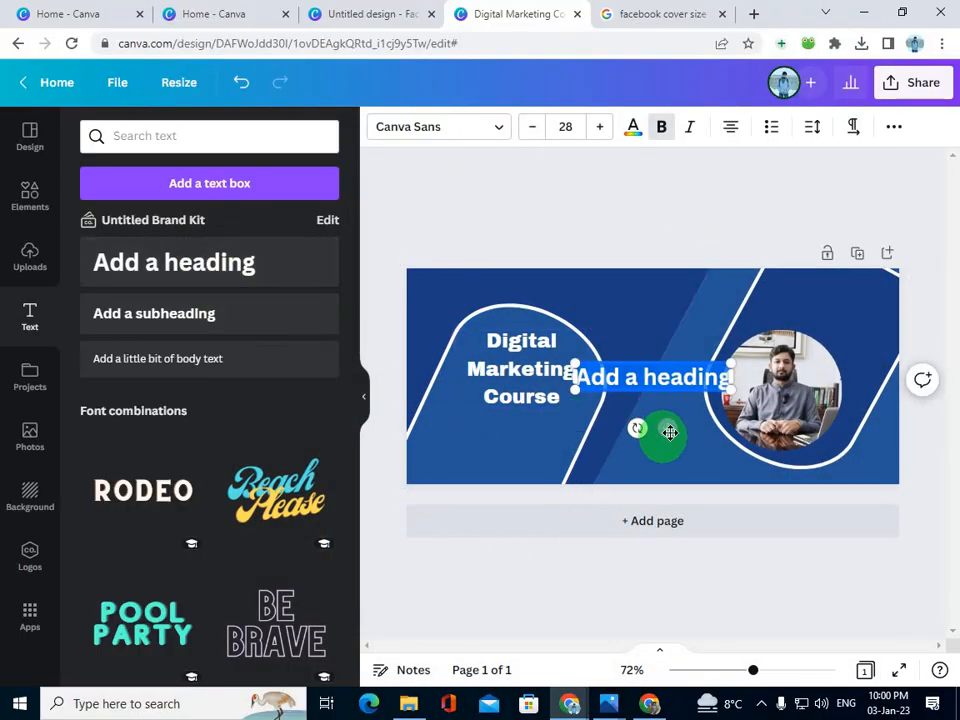
{"action": "left_click_drag", "start_coordinate": [666, 428], "coordinate": [535, 476]}
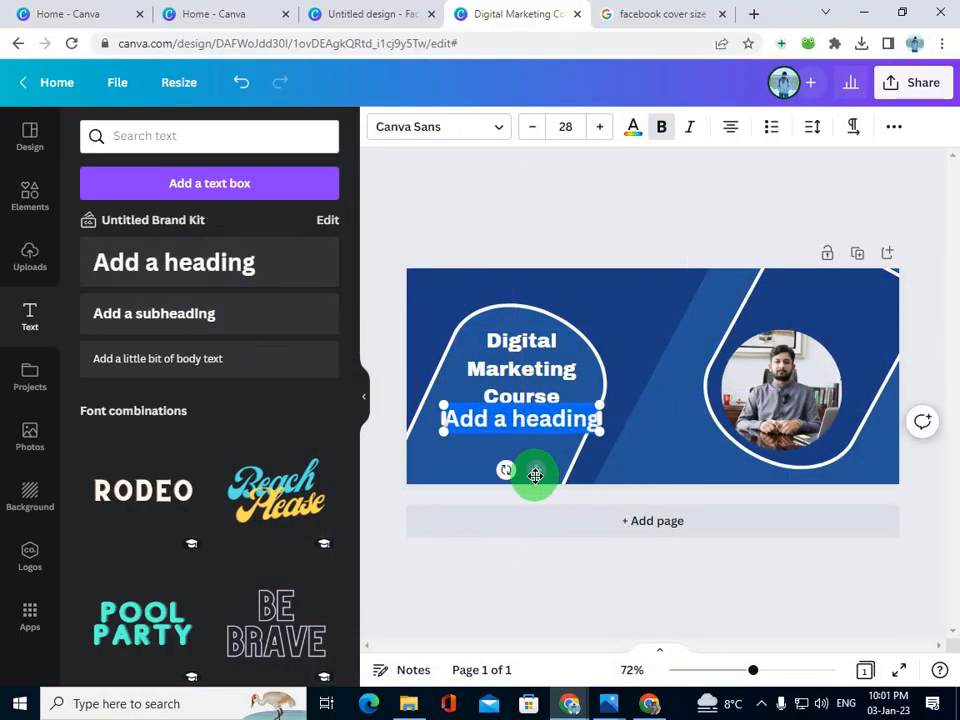
{"action": "type", "text": "M"}
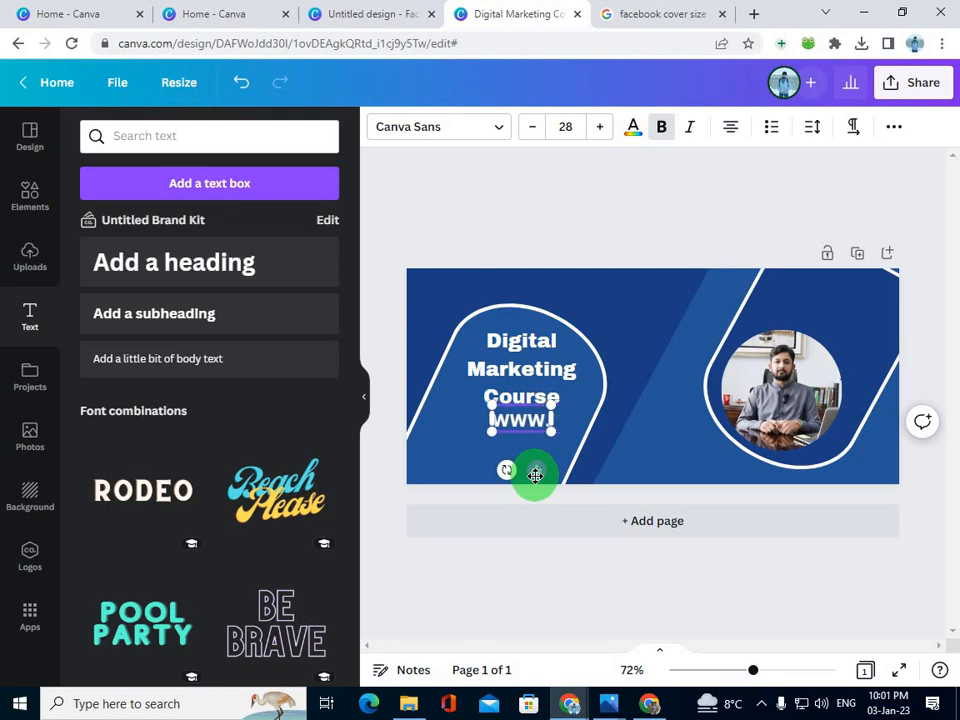
{"action": "type", "text": "ww.google.com"}
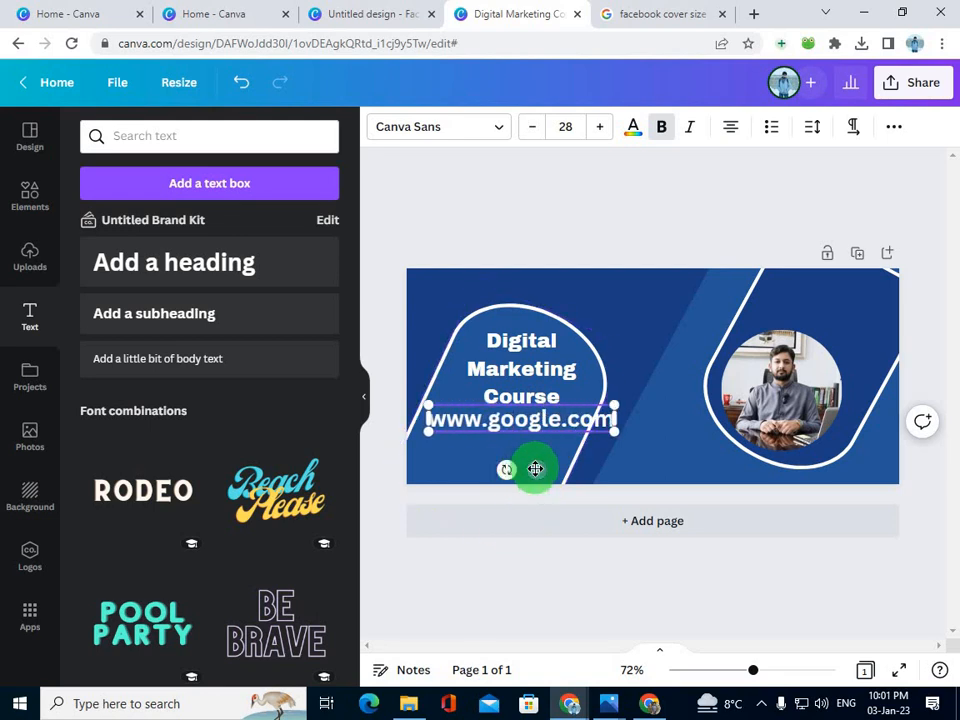
{"action": "left_click_drag", "start_coordinate": [536, 468], "coordinate": [524, 465]}
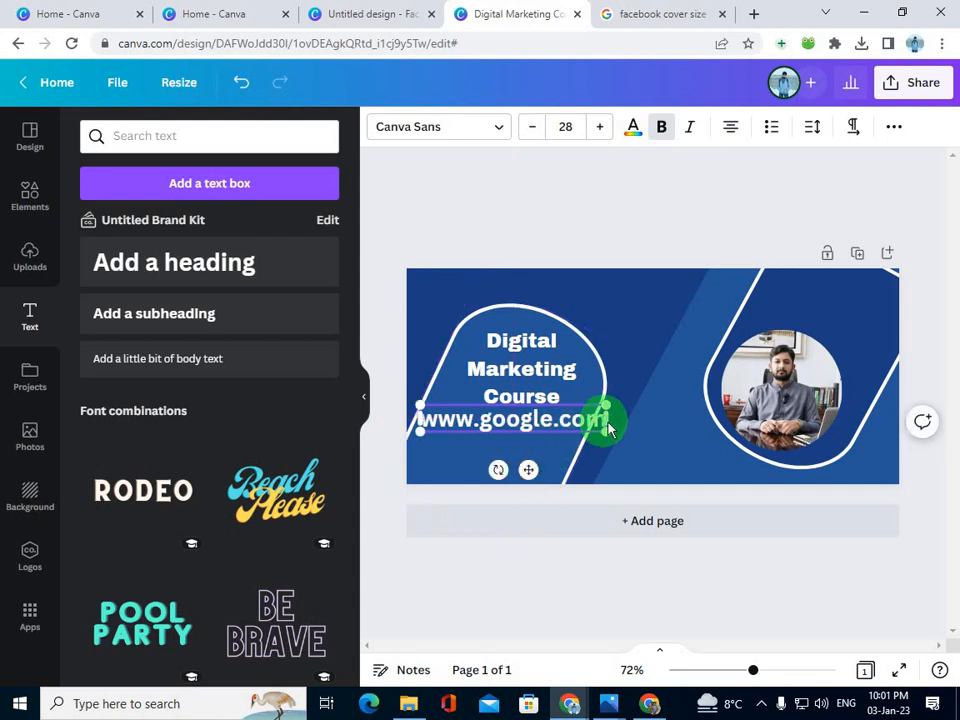
{"action": "left_click_drag", "start_coordinate": [606, 421], "coordinate": [593, 422]}
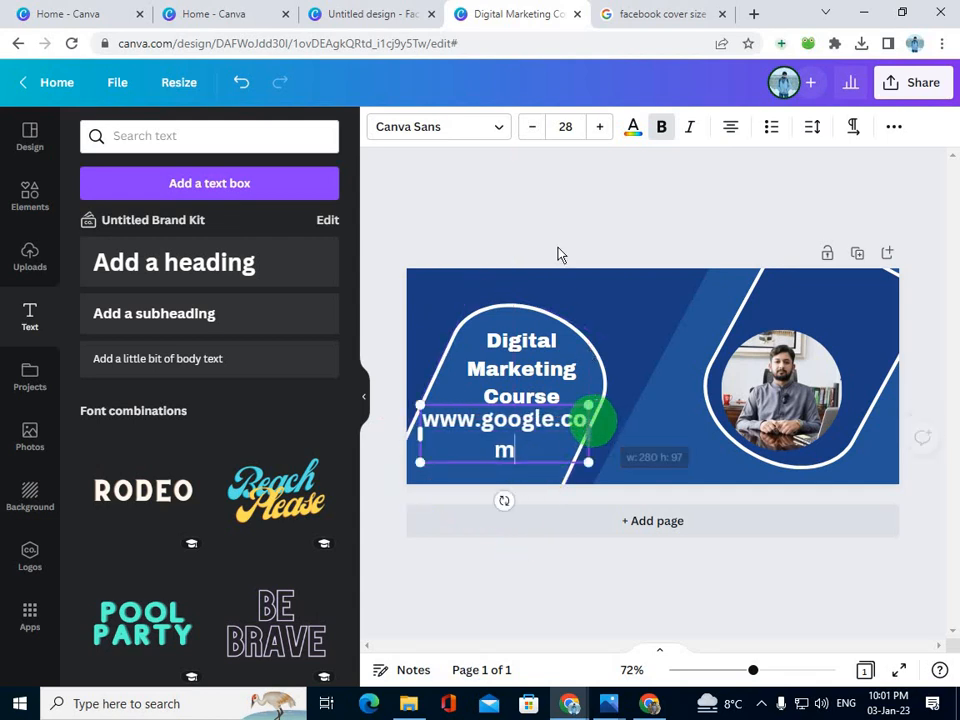
{"action": "left_click", "coordinate": [525, 136]}
{"action": "left_click", "coordinate": [525, 136]}
{"action": "left_click", "coordinate": [525, 136]}
{"action": "left_click", "coordinate": [525, 136]}
{"action": "left_click", "coordinate": [525, 136]}
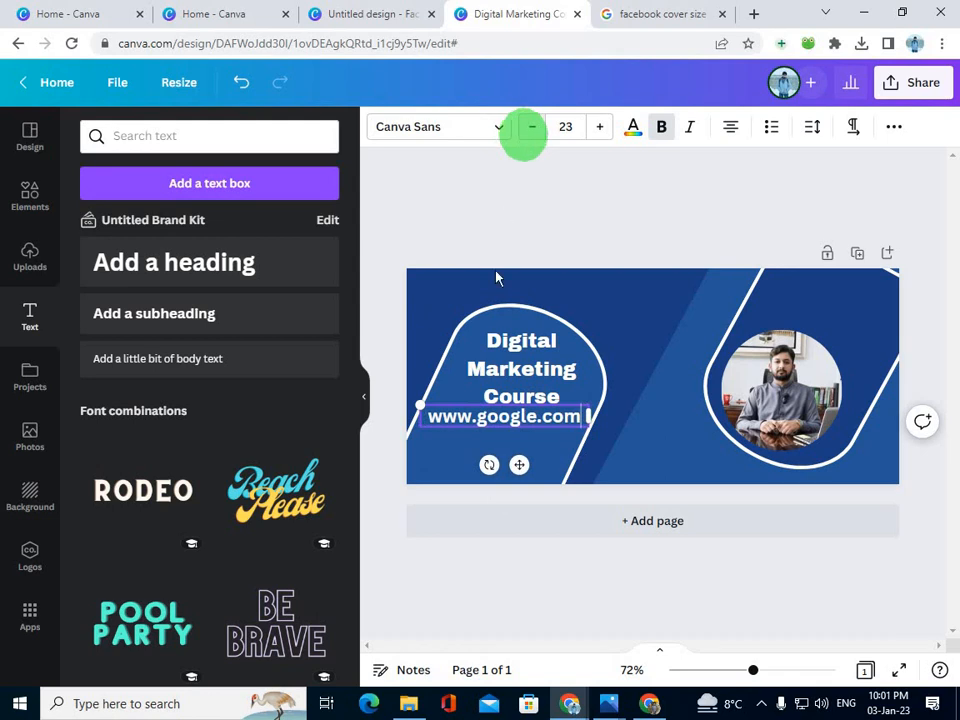
{"action": "left_click_drag", "start_coordinate": [519, 467], "coordinate": [517, 471]}
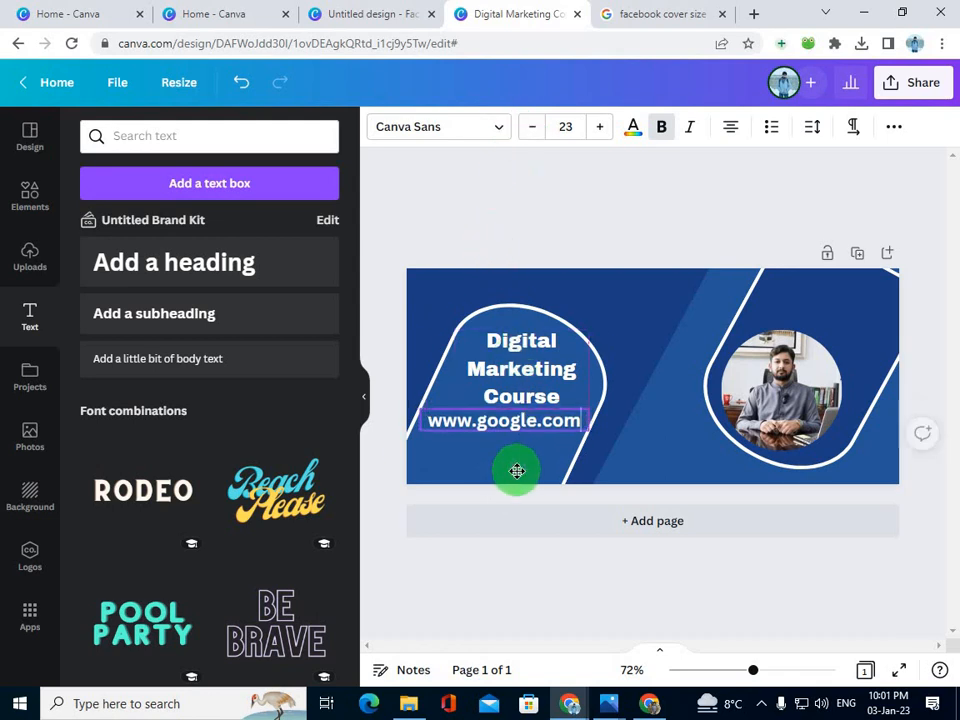
{"action": "left_click", "coordinate": [551, 197]}
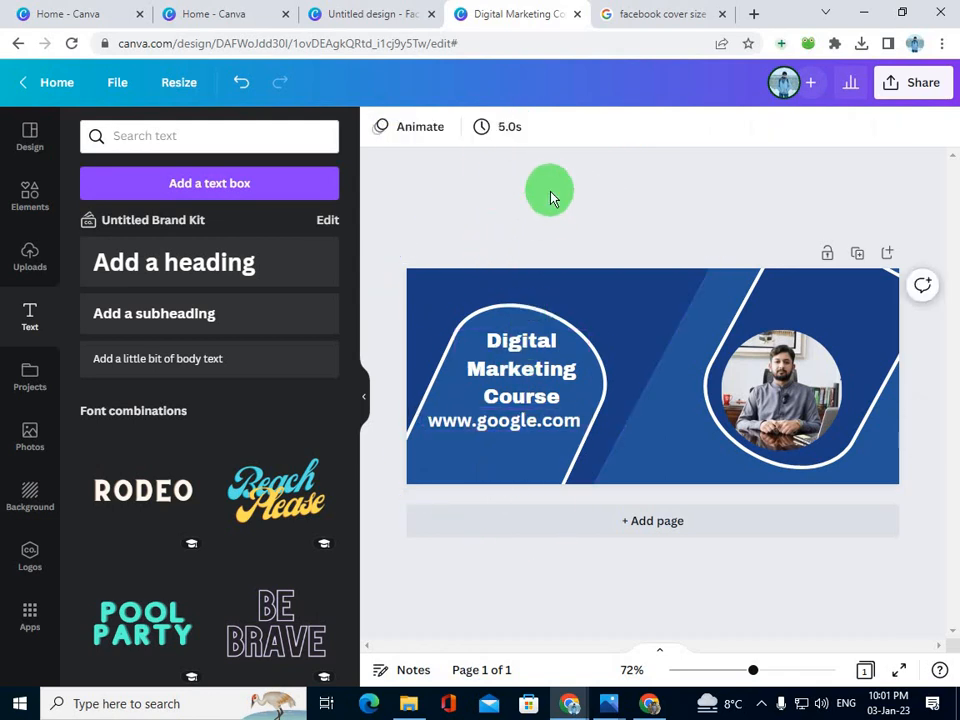
{"action": "left_click", "coordinate": [463, 375]}
{"action": "left_click", "coordinate": [465, 455]}
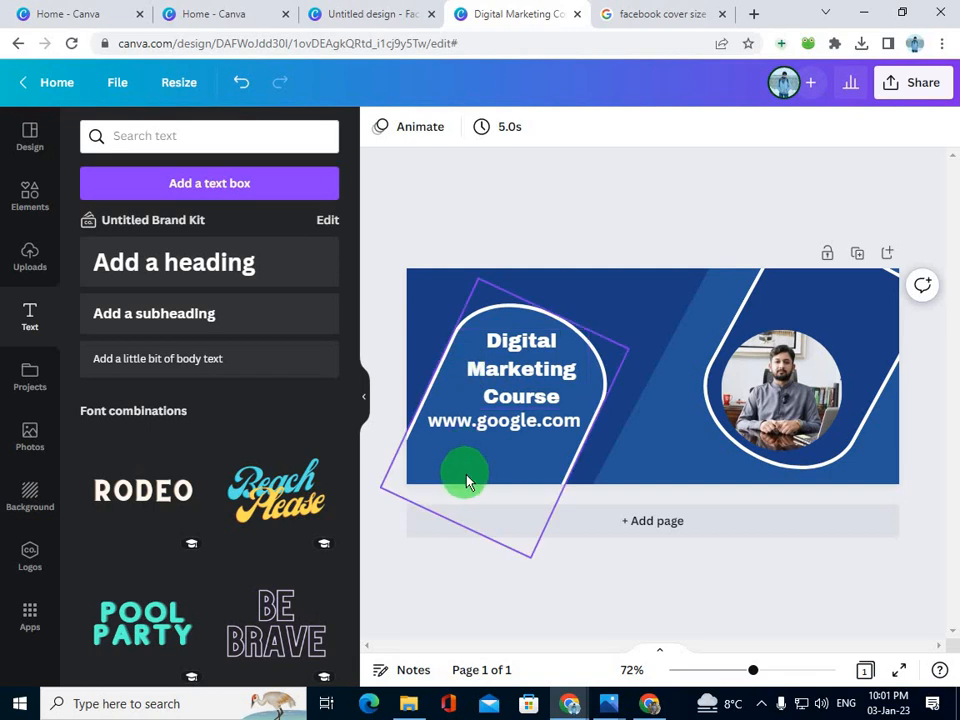
- Search the elements library for "facebook icon" and show results of all types
{"action": "left_click", "coordinate": [43, 211]}
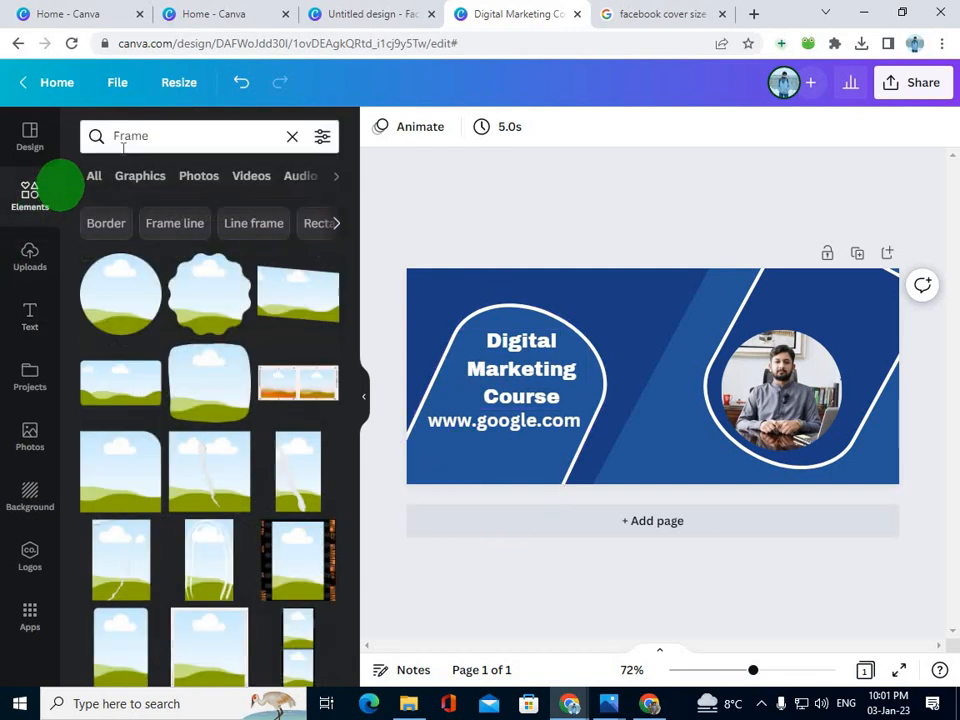
{"action": "left_click", "coordinate": [128, 136]}
{"action": "type", "text": "face"}
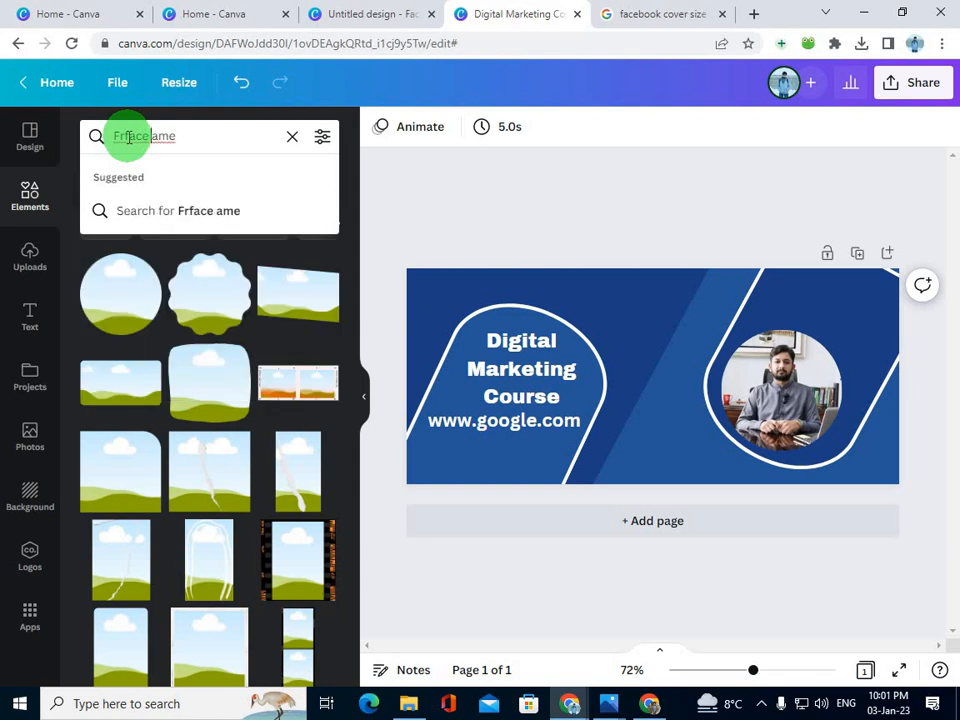
{"action": "type", "text": " i"}
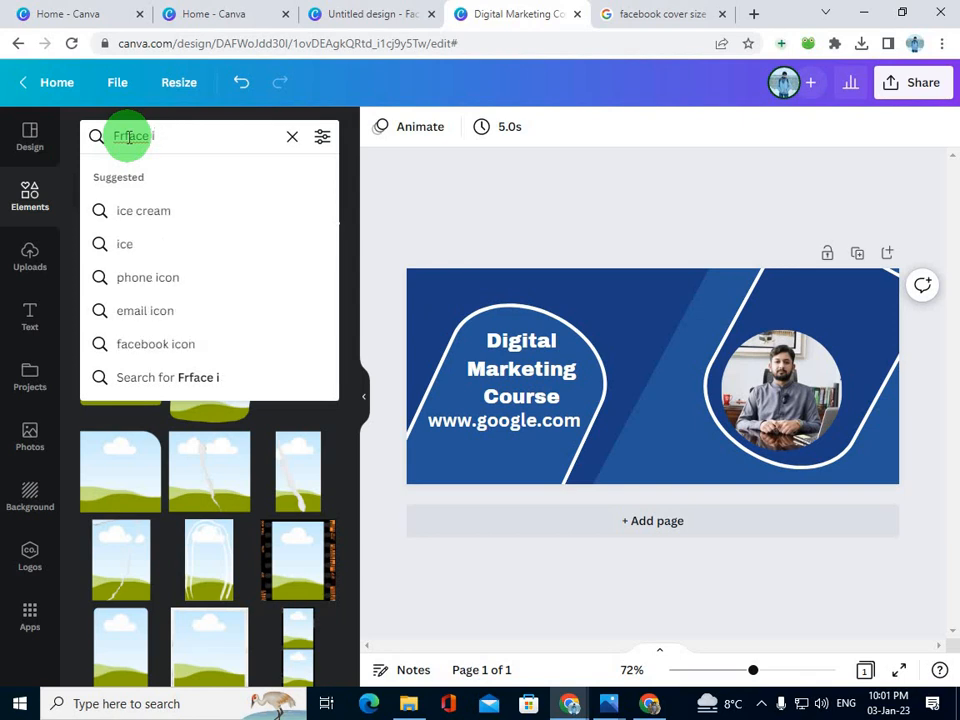
{"action": "key", "text": "BackSpace"}
{"action": "type", "text": "face"}
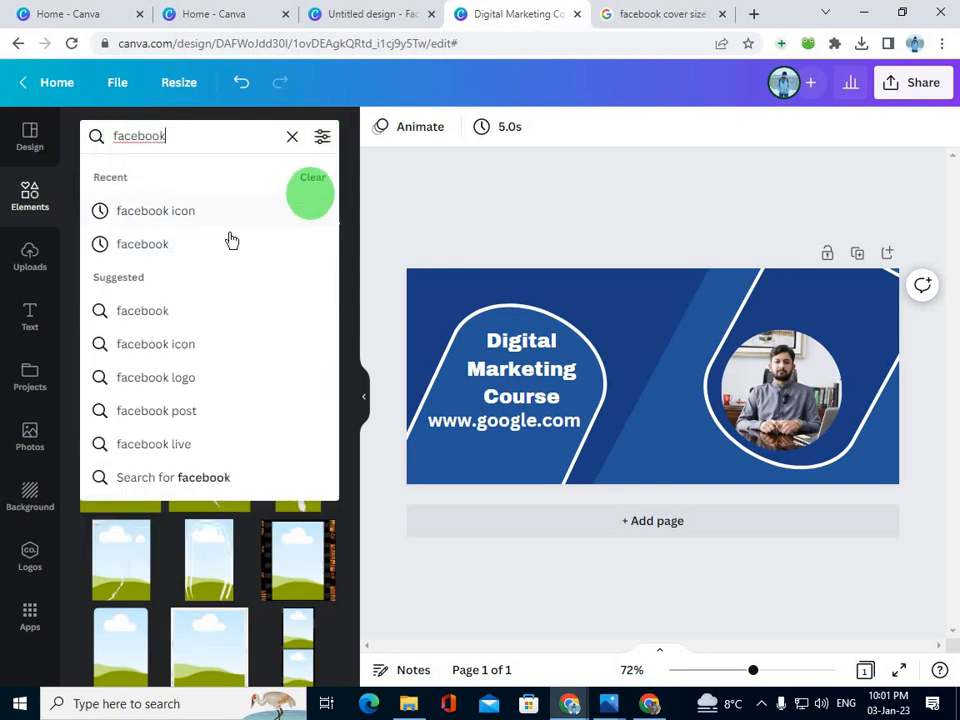
{"action": "left_click", "coordinate": [201, 212]}
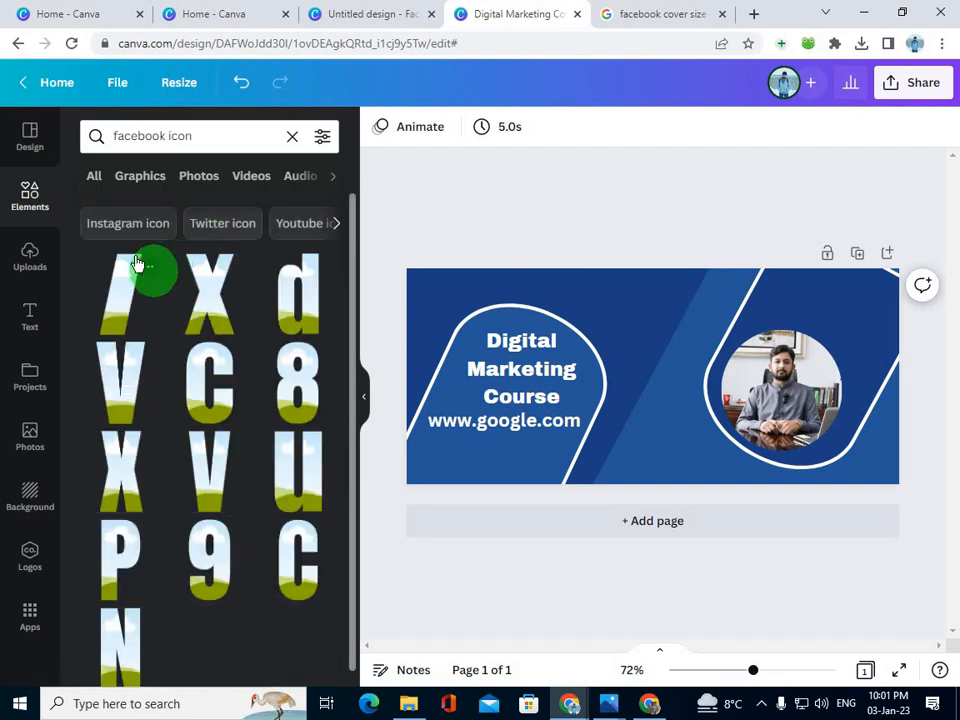
{"action": "left_click", "coordinate": [95, 176]}
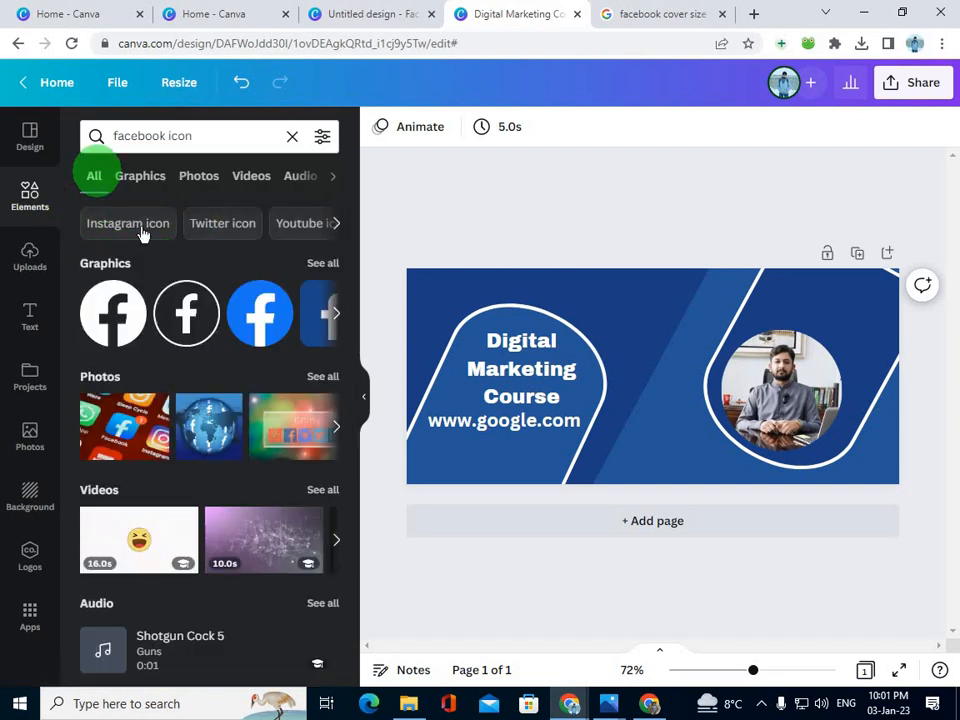
- Add the blue square Facebook icon to the banner, shrink it to about a third and place it in the banner's lower-left corner
{"action": "left_click", "coordinate": [332, 314]}
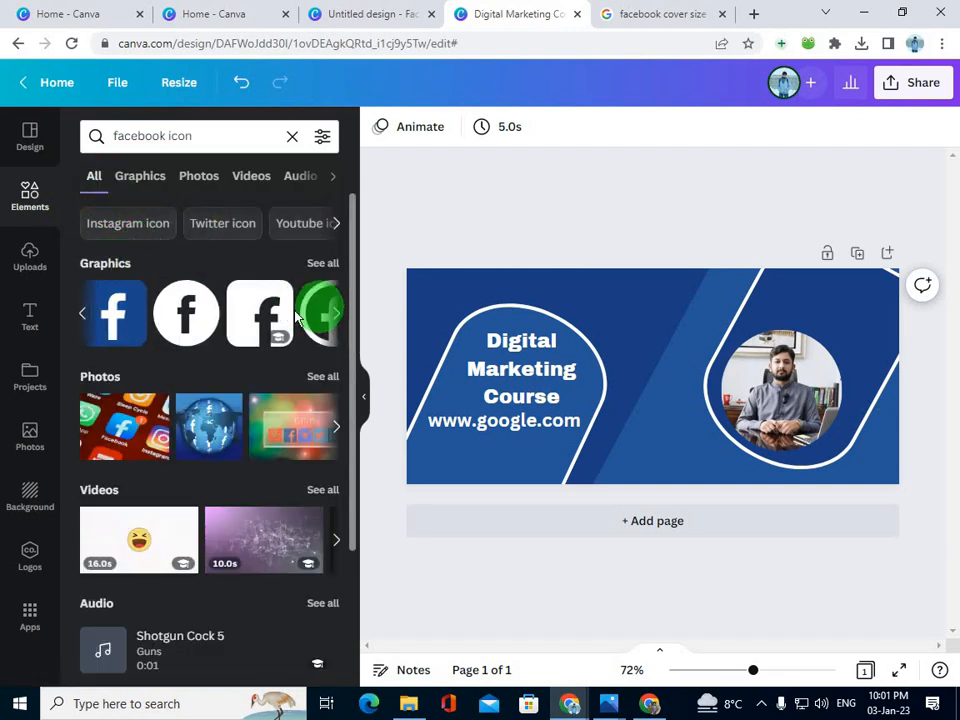
{"action": "left_click", "coordinate": [113, 313]}
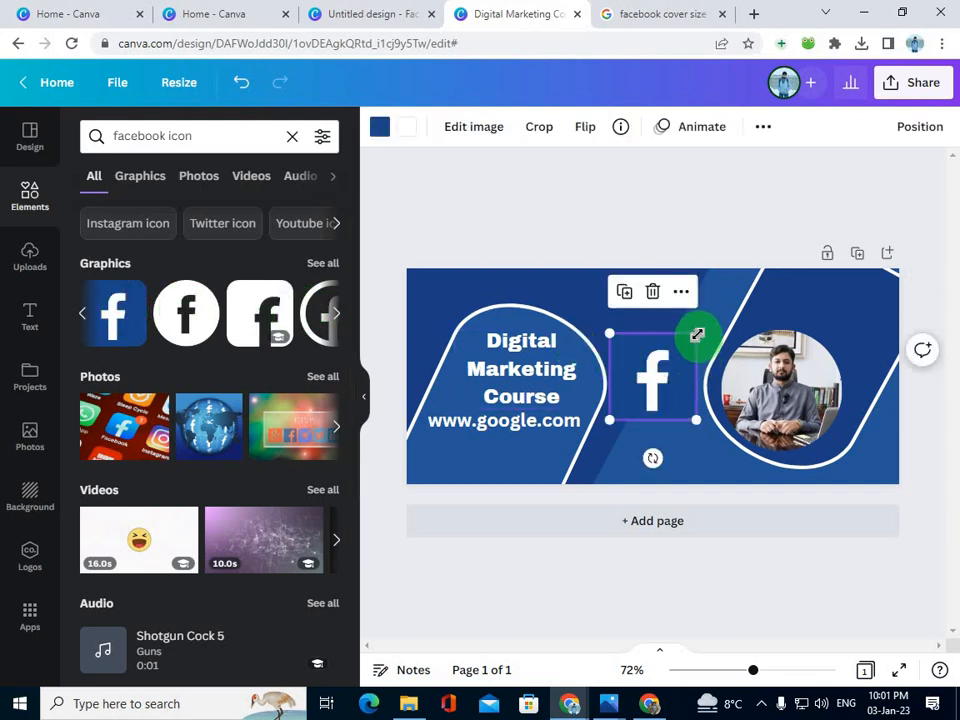
{"action": "left_click_drag", "start_coordinate": [697, 335], "coordinate": [639, 392]}
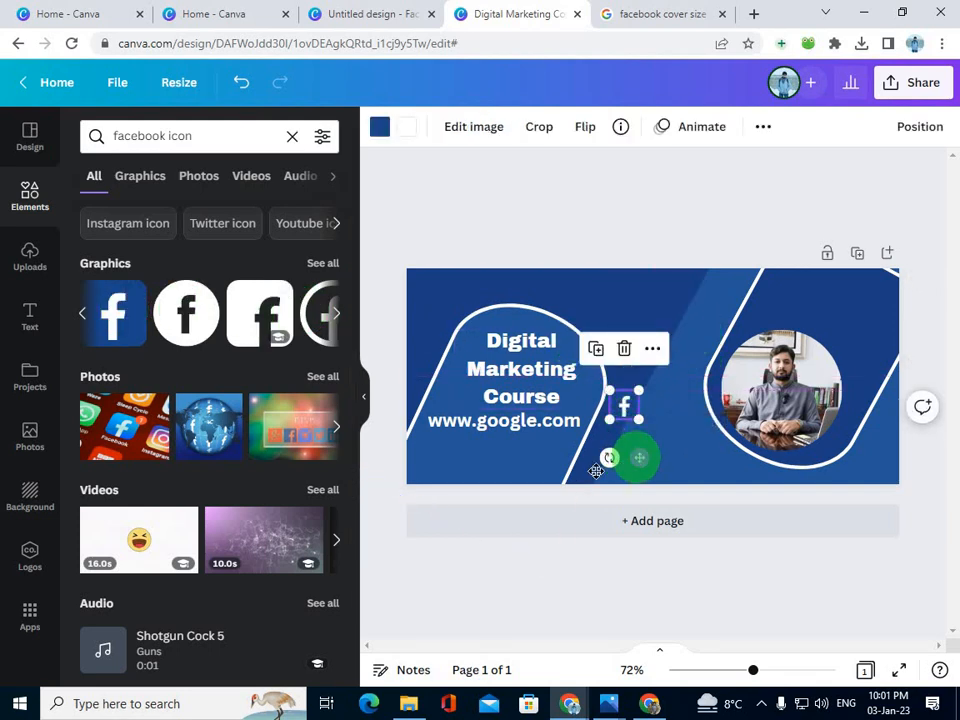
{"action": "left_click_drag", "start_coordinate": [596, 471], "coordinate": [436, 524]}
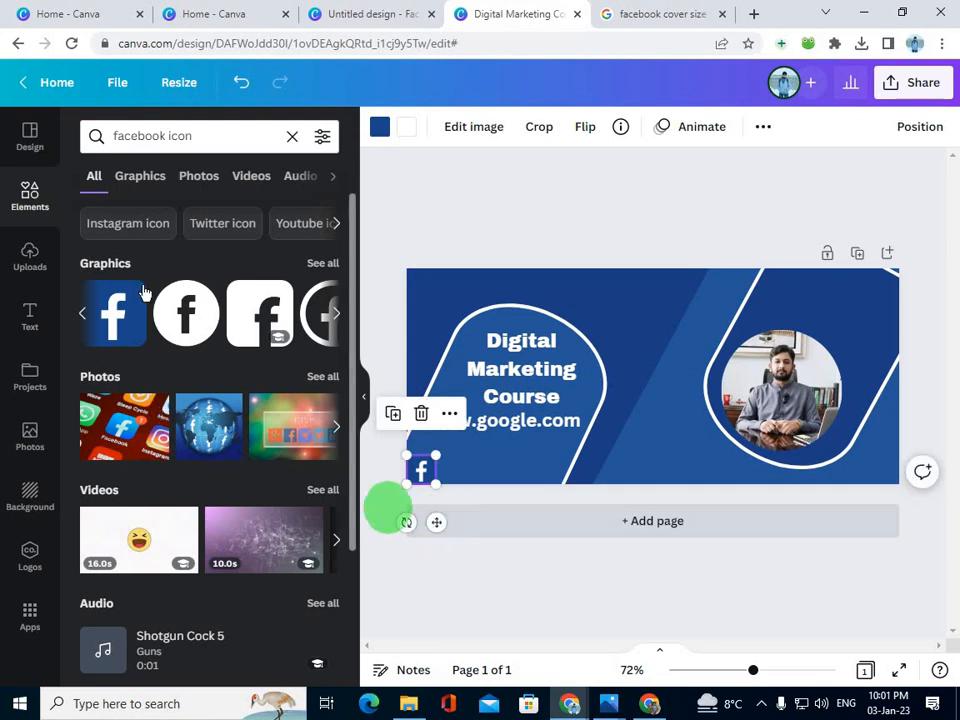
- Search the elements library for "instagram icon"
{"action": "left_click", "coordinate": [152, 136]}
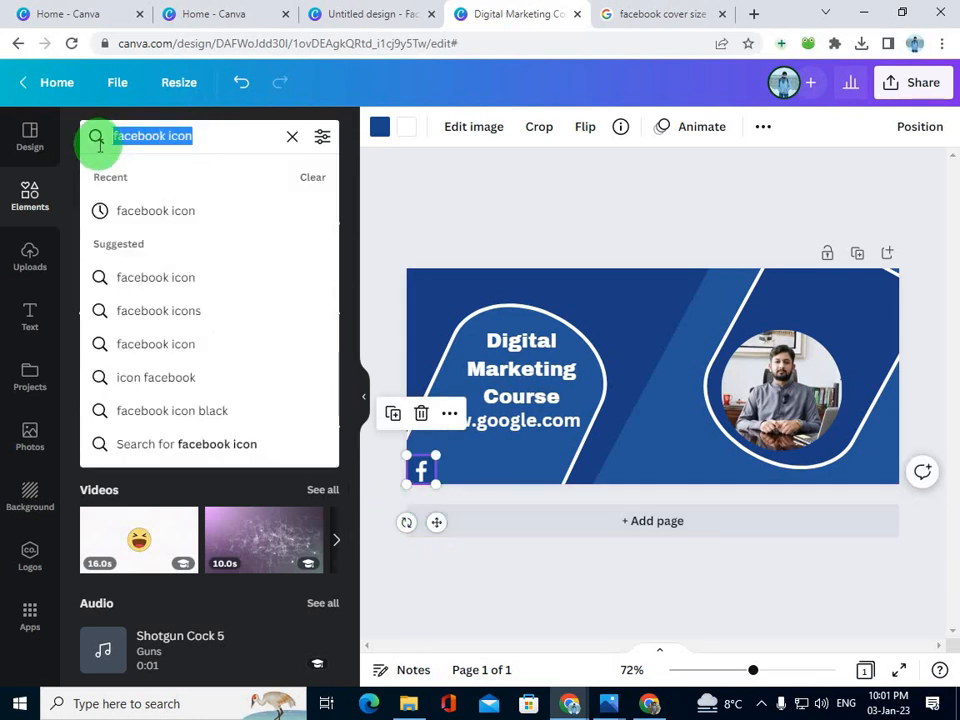
{"action": "key", "text": "BackSpace"}
{"action": "type", "text": "ins"}
{"action": "left_click", "coordinate": [168, 212]}
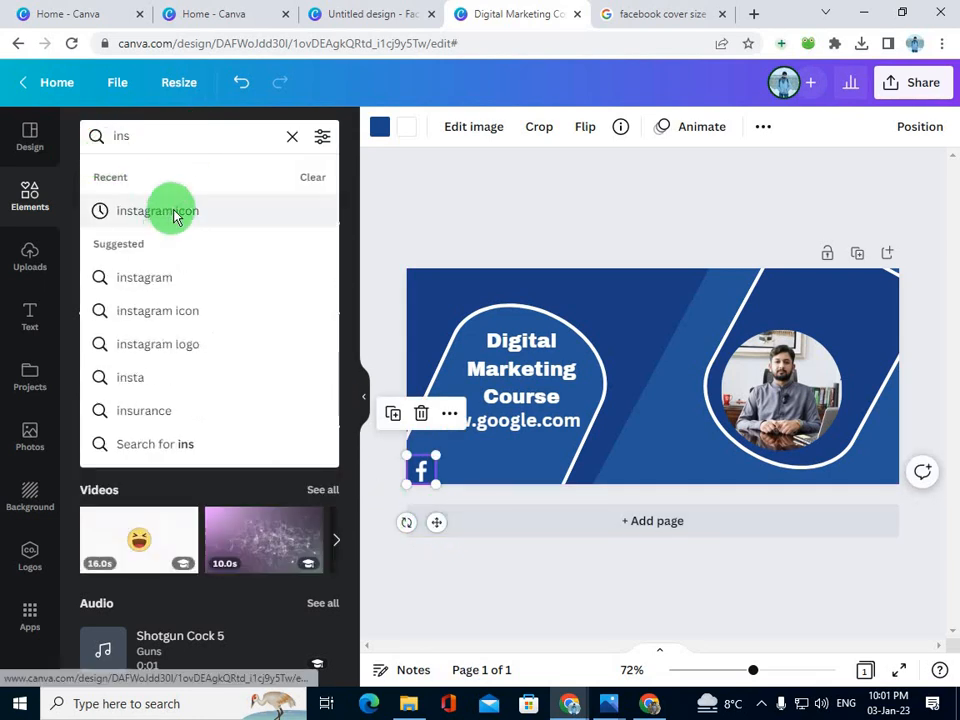
- Add the gradient square Instagram icon, shrink it to match the Facebook icon and place it just beside that icon along the banner's lower edge
{"action": "left_click", "coordinate": [245, 313]}
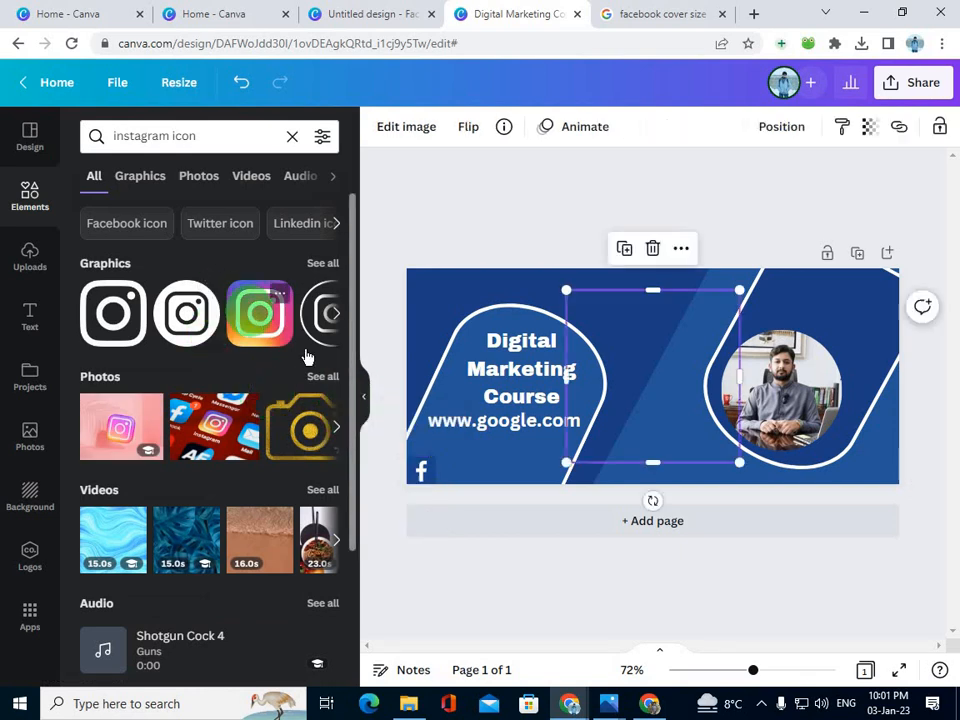
{"action": "left_click_drag", "start_coordinate": [741, 290], "coordinate": [478, 520]}
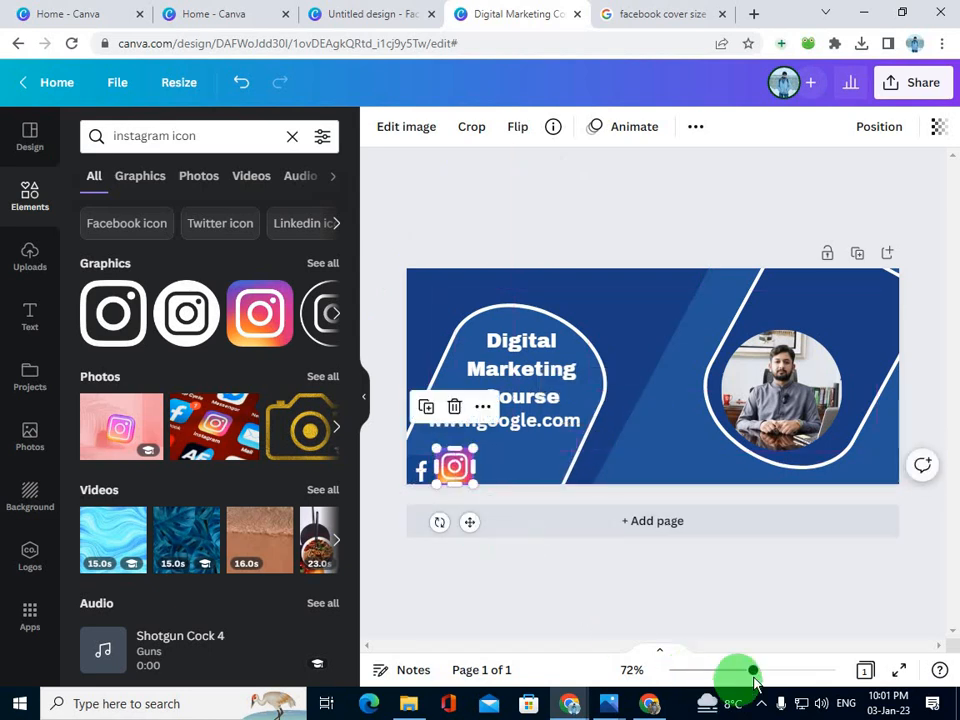
{"action": "left_click_drag", "start_coordinate": [755, 671], "coordinate": [586, 646]}
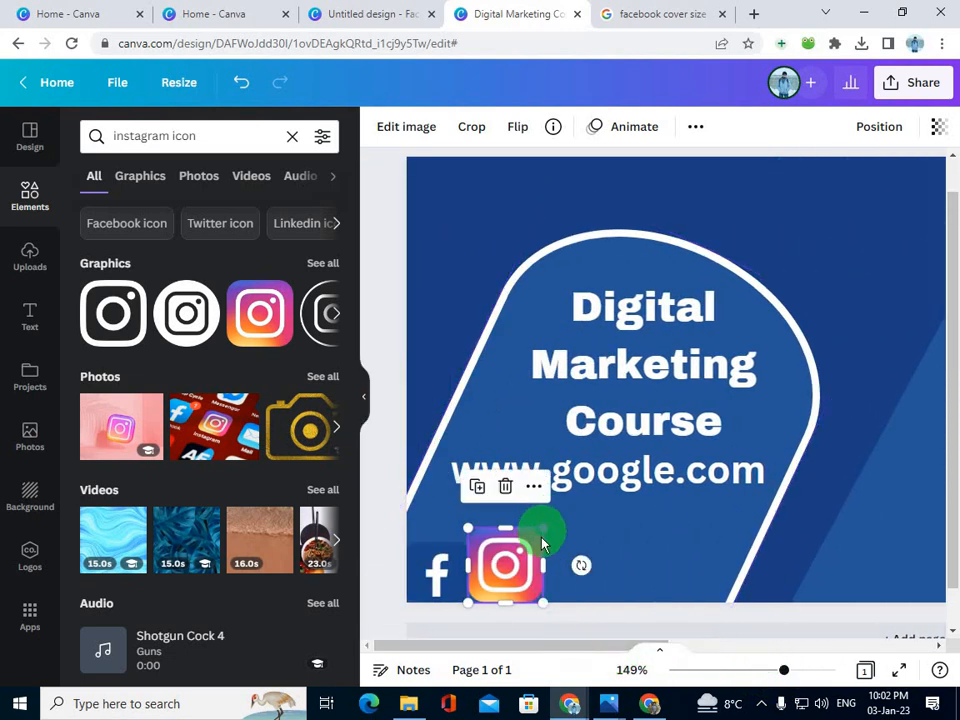
{"action": "left_click_drag", "start_coordinate": [541, 543], "coordinate": [505, 574]}
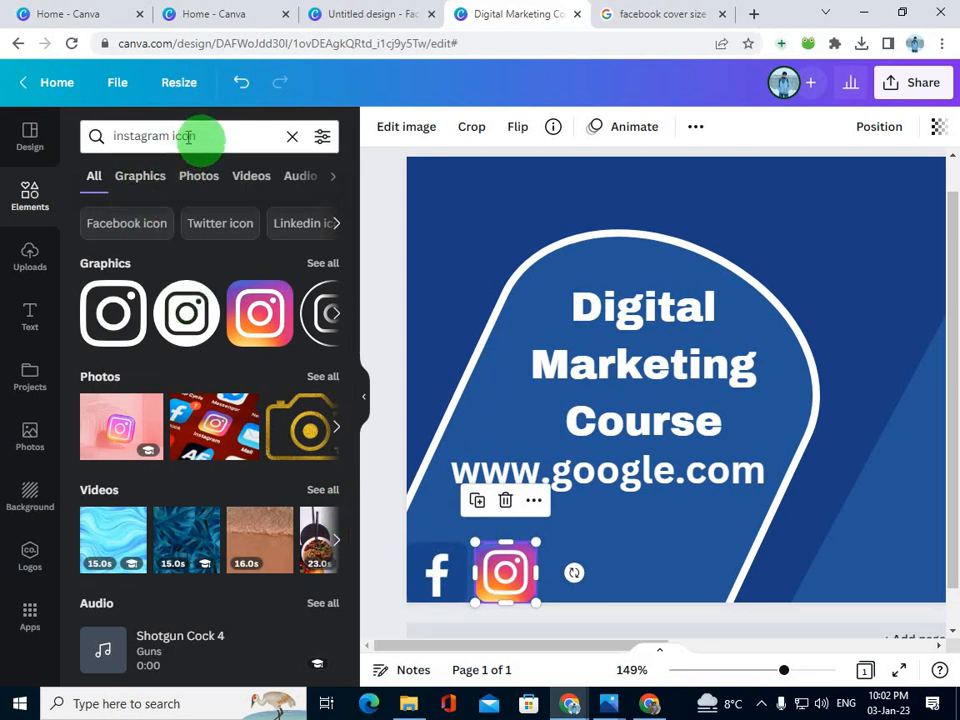
- Search for "twitter icon", add the round blue Twitter icon beside the Instagram icon and shrink it to the same size
{"action": "left_click_drag", "start_coordinate": [170, 136], "coordinate": [114, 136]}
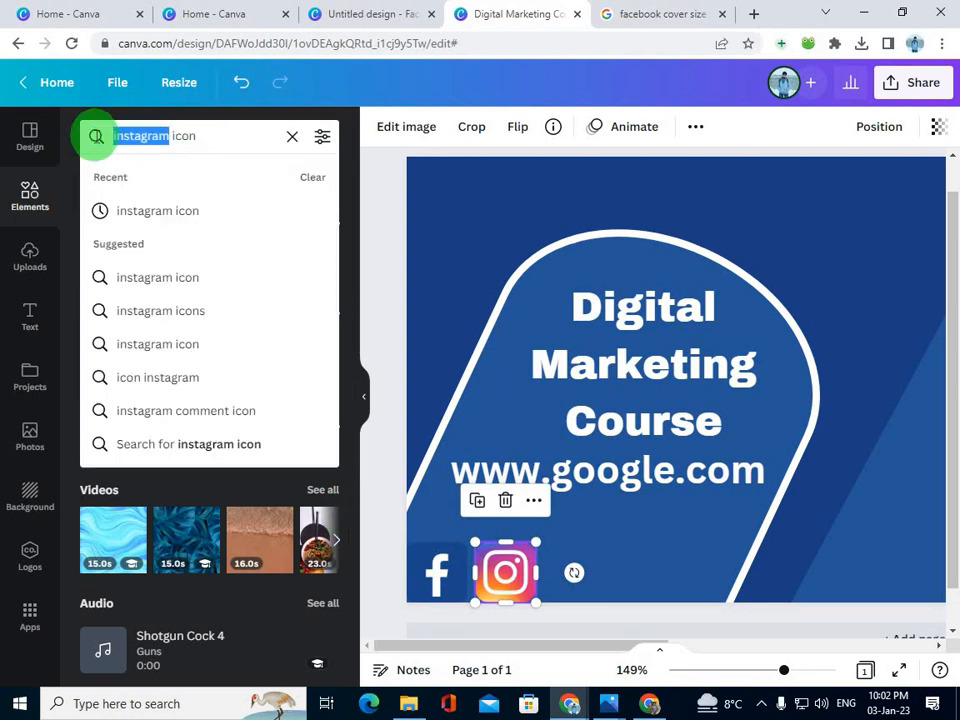
{"action": "type", "text": "tw"}
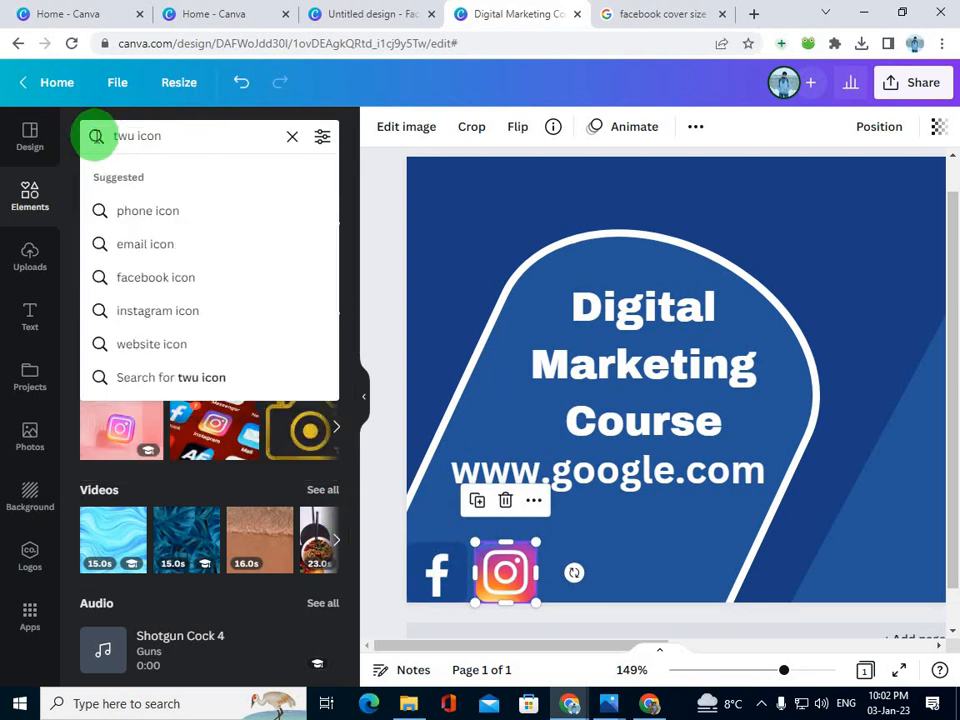
{"action": "left_click", "coordinate": [137, 213]}
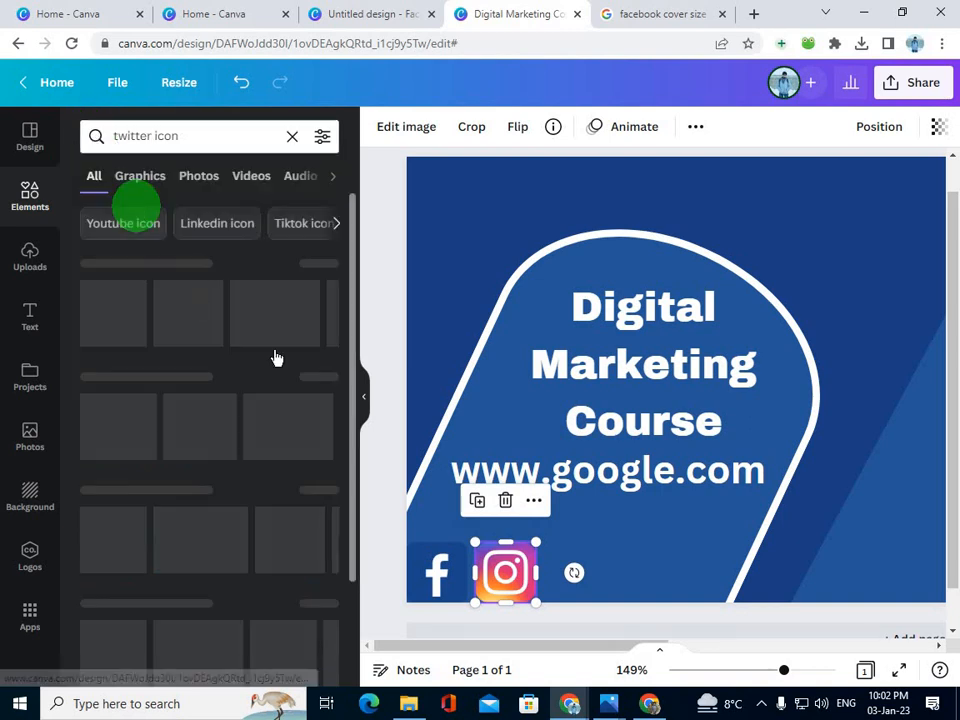
{"action": "left_click_drag", "start_coordinate": [181, 331], "coordinate": [610, 576]}
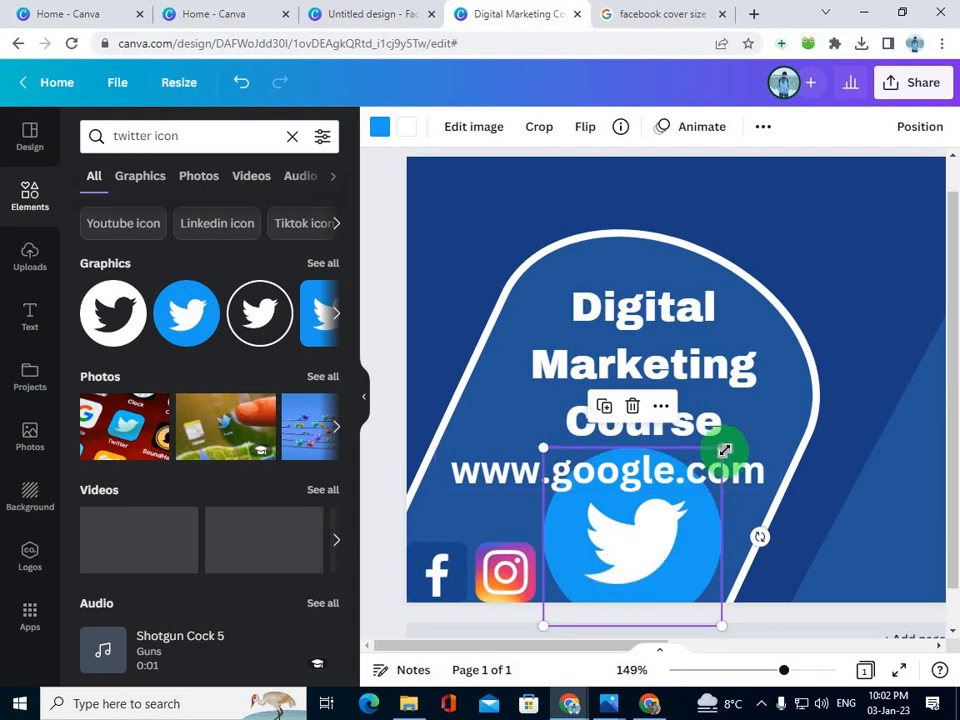
{"action": "left_click_drag", "start_coordinate": [688, 503], "coordinate": [583, 574]}
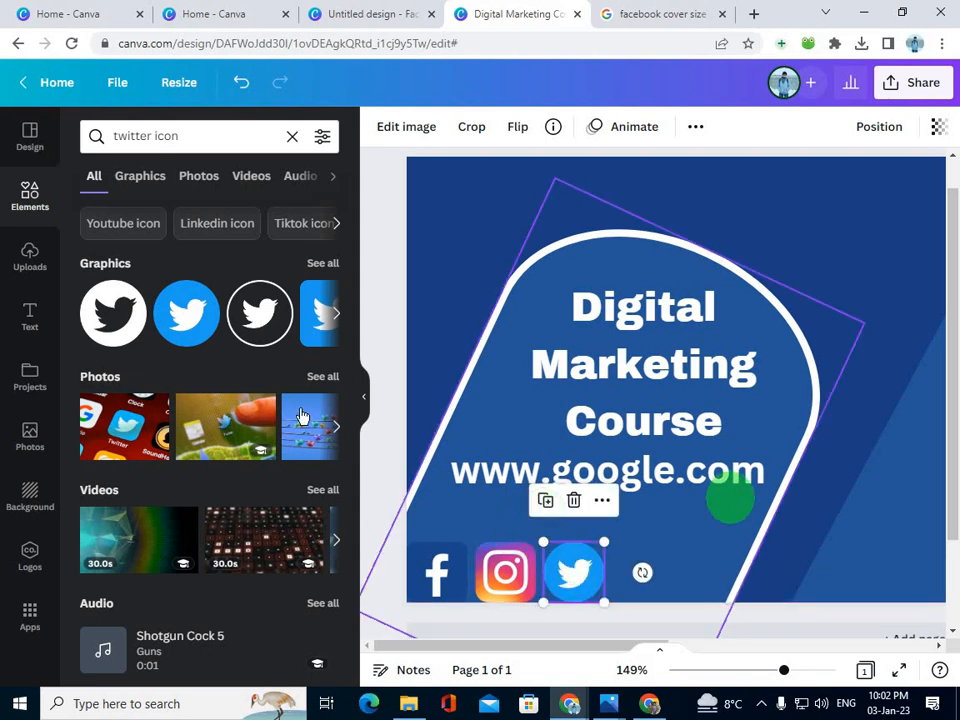
- Compare the banner with the reference image Digital Marketing Course (1).png to identify which elements are still missing
{"action": "left_click", "coordinate": [607, 703]}
{"action": "left_click", "coordinate": [699, 617]}
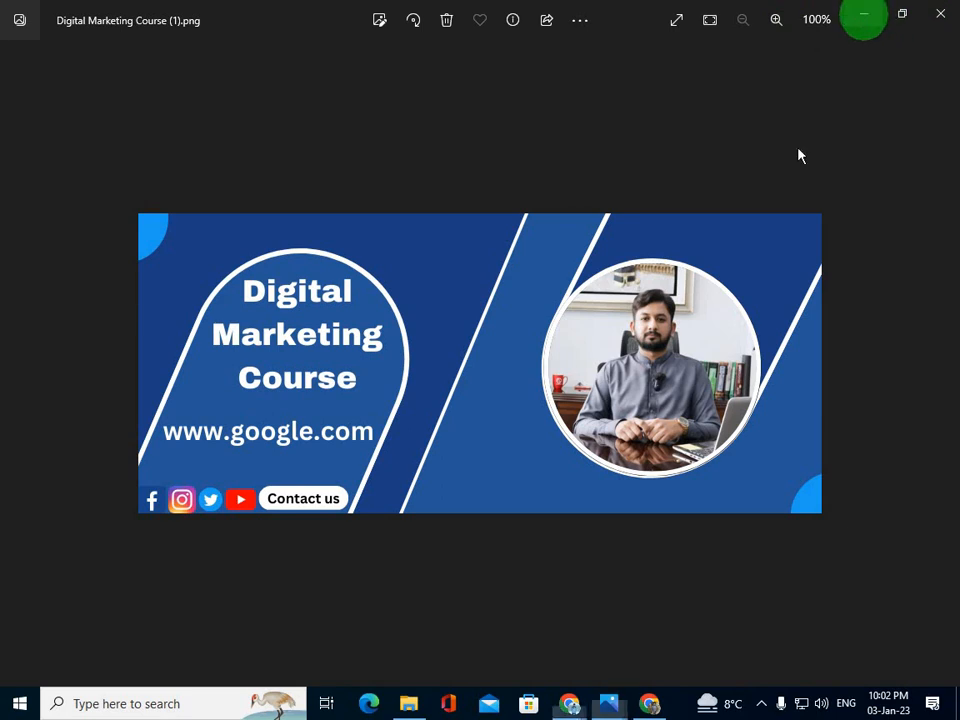
{"action": "left_click", "coordinate": [864, 14]}
{"action": "left_click_drag", "start_coordinate": [789, 673], "coordinate": [751, 672]}
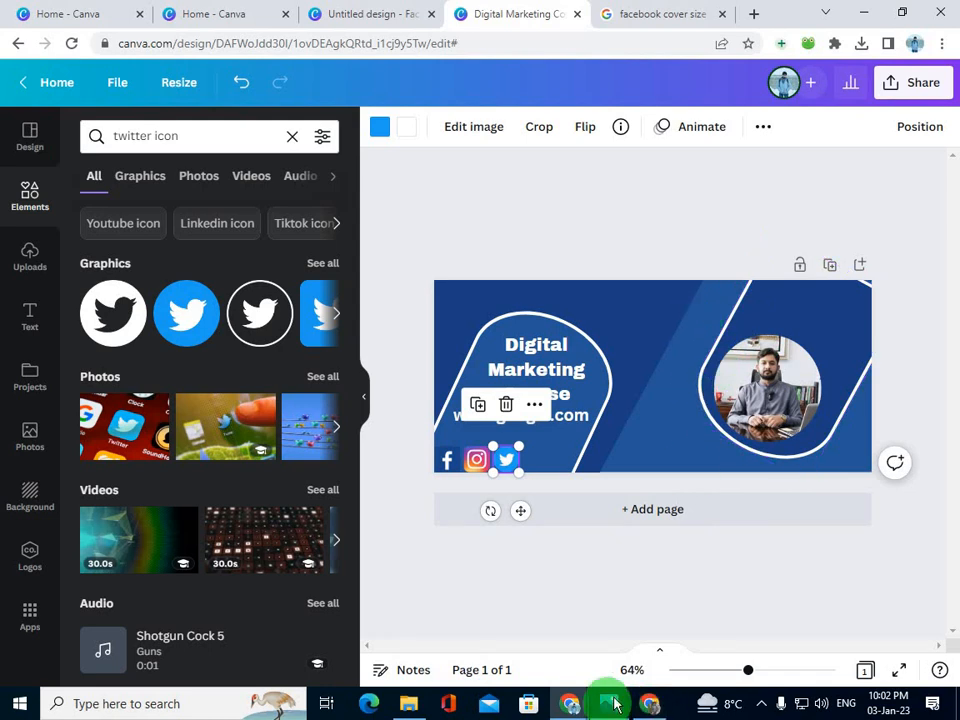
{"action": "mouse_move", "coordinate": [614, 703]}
{"action": "left_click", "coordinate": [688, 600]}
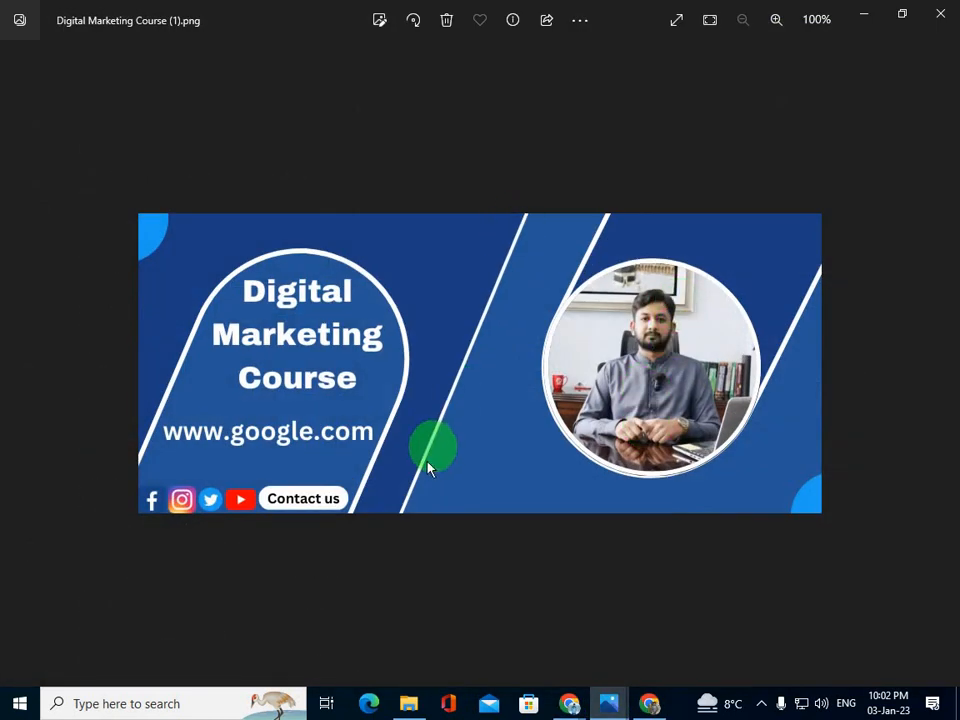
{"action": "left_click", "coordinate": [860, 12]}
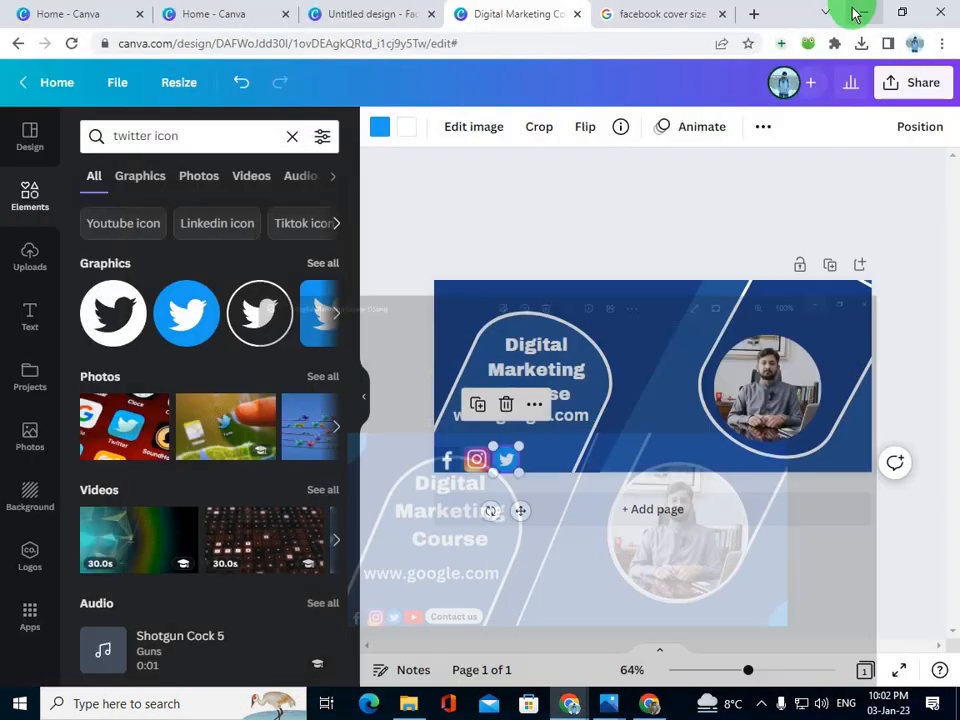
- Search the elements library for "line" and show all the lines and shapes results
{"action": "left_click", "coordinate": [22, 195]}
{"action": "left_click", "coordinate": [205, 136]}
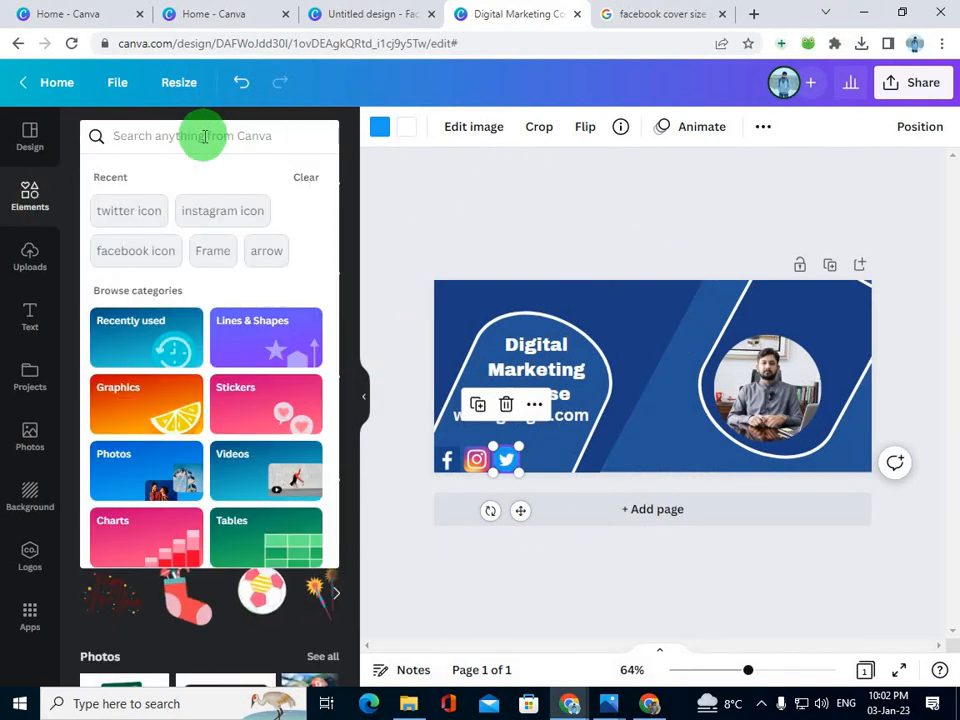
{"action": "type", "text": "lin"}
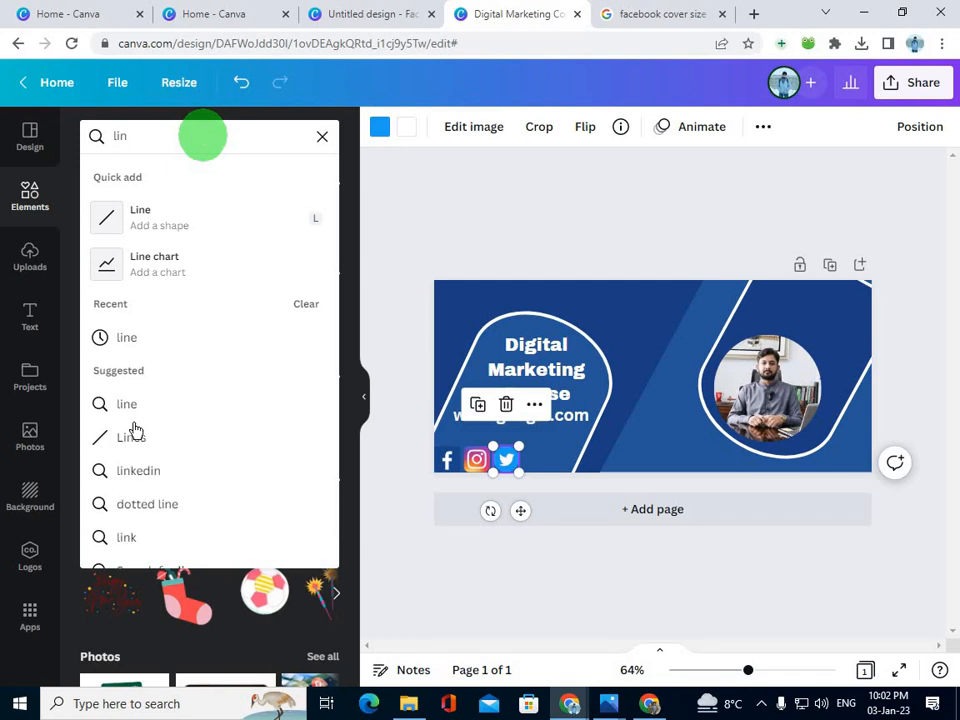
{"action": "left_click", "coordinate": [143, 402]}
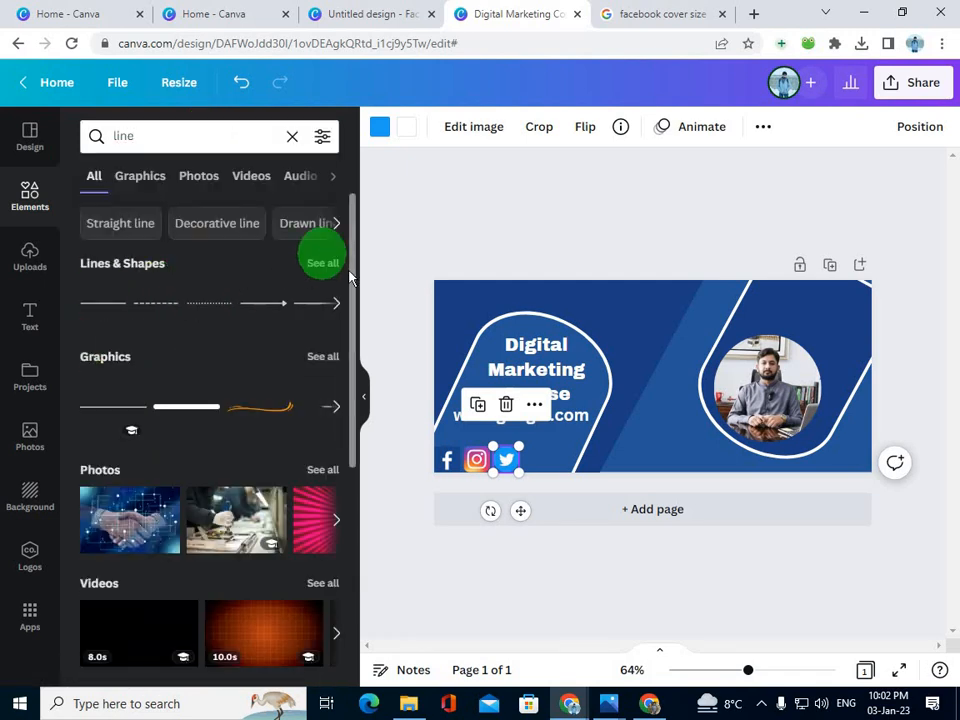
{"action": "left_click", "coordinate": [322, 265]}
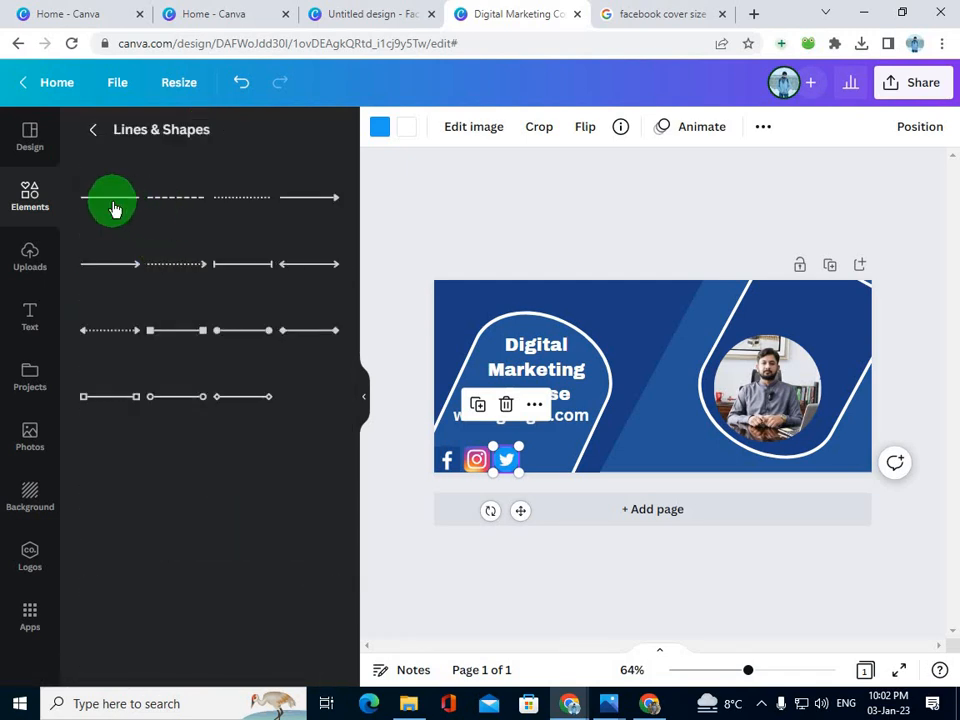
- Add a plain solid line and rotate and stretch it along the diagonal edge between the dark and lighter blue areas, spanning the banner's full height
{"action": "left_click", "coordinate": [112, 205]}
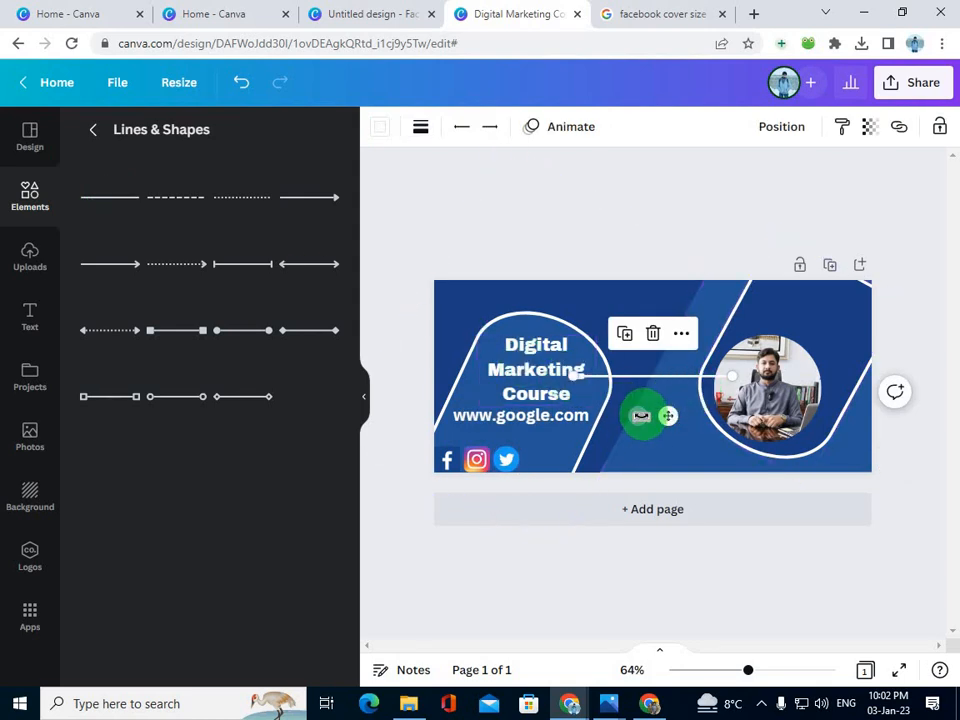
{"action": "left_click_drag", "start_coordinate": [648, 425], "coordinate": [750, 440]}
{"action": "left_click_drag", "start_coordinate": [615, 448], "coordinate": [601, 471]}
{"action": "left_click_drag", "start_coordinate": [690, 306], "coordinate": [705, 272]}
{"action": "left_click", "coordinate": [730, 212]}
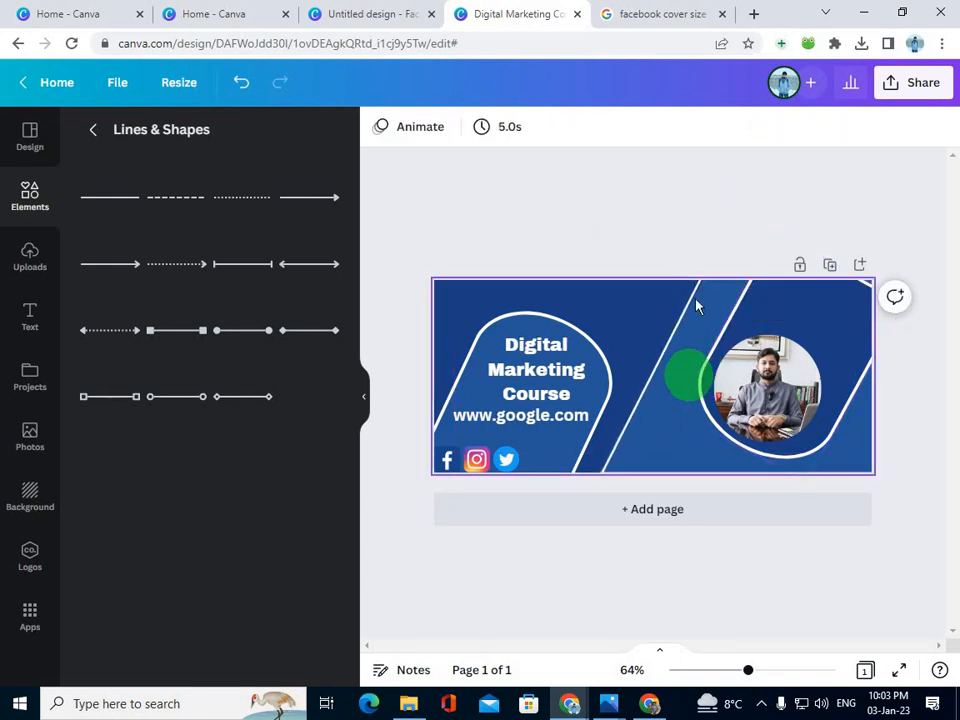
- Increase the line weight of the white diagonal line in the middle of the banner
{"action": "left_click", "coordinate": [673, 335]}
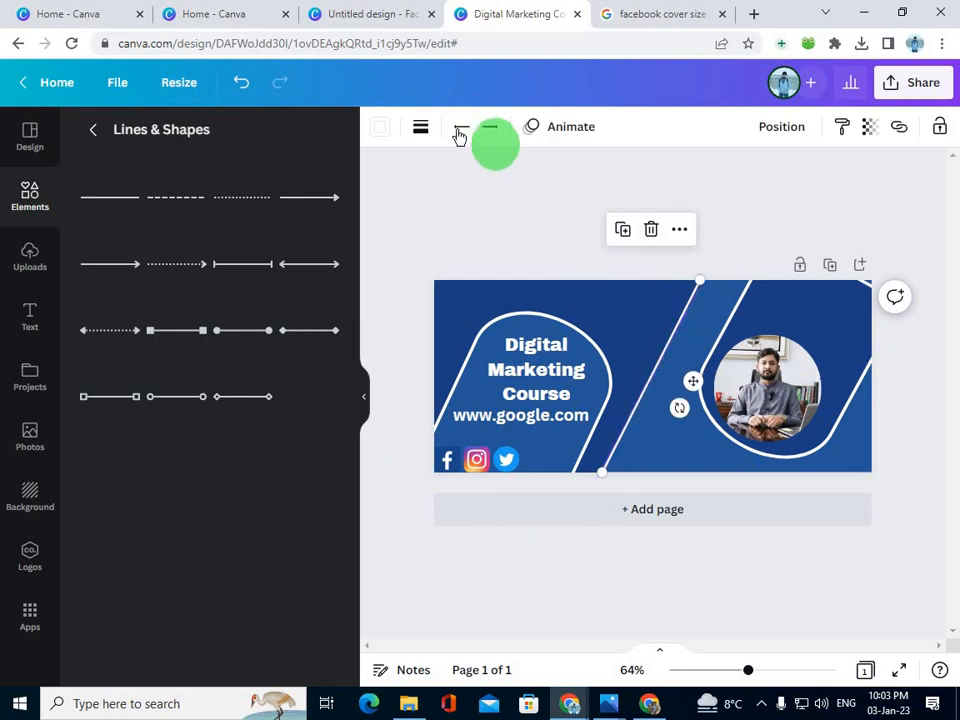
{"action": "left_click", "coordinate": [421, 128]}
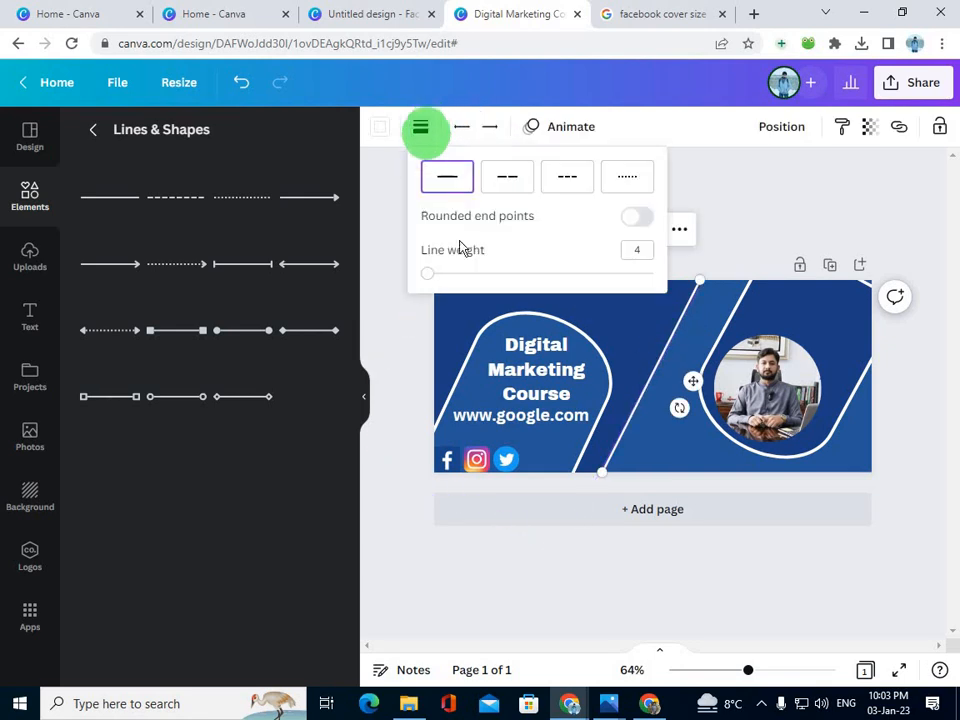
{"action": "left_click", "coordinate": [786, 190]}
{"action": "left_click", "coordinate": [731, 226]}
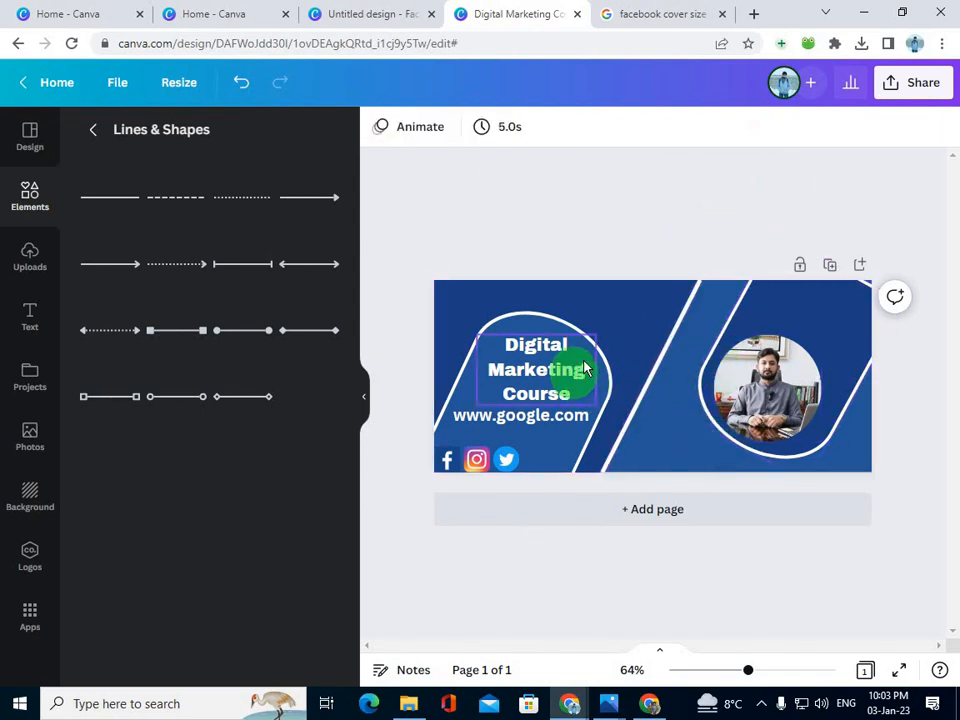
- Review the reference images Digital Marketing Course (1).png and Digital Marketing Course.png for the remaining details
{"action": "left_click", "coordinate": [608, 703]}
{"action": "left_click", "coordinate": [664, 553]}
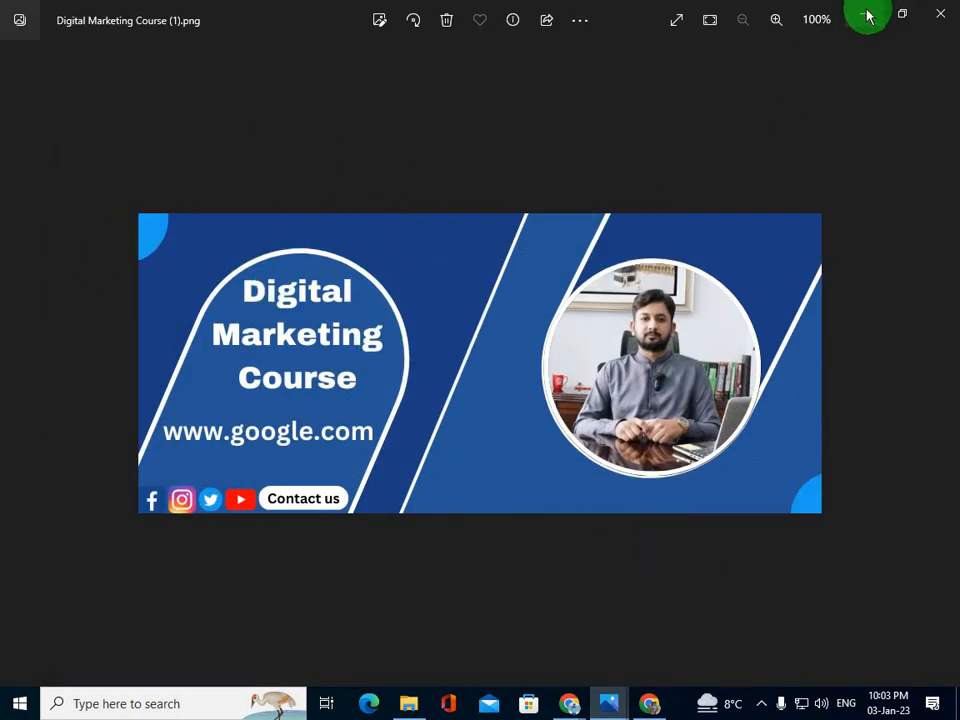
{"action": "key", "text": "Right"}
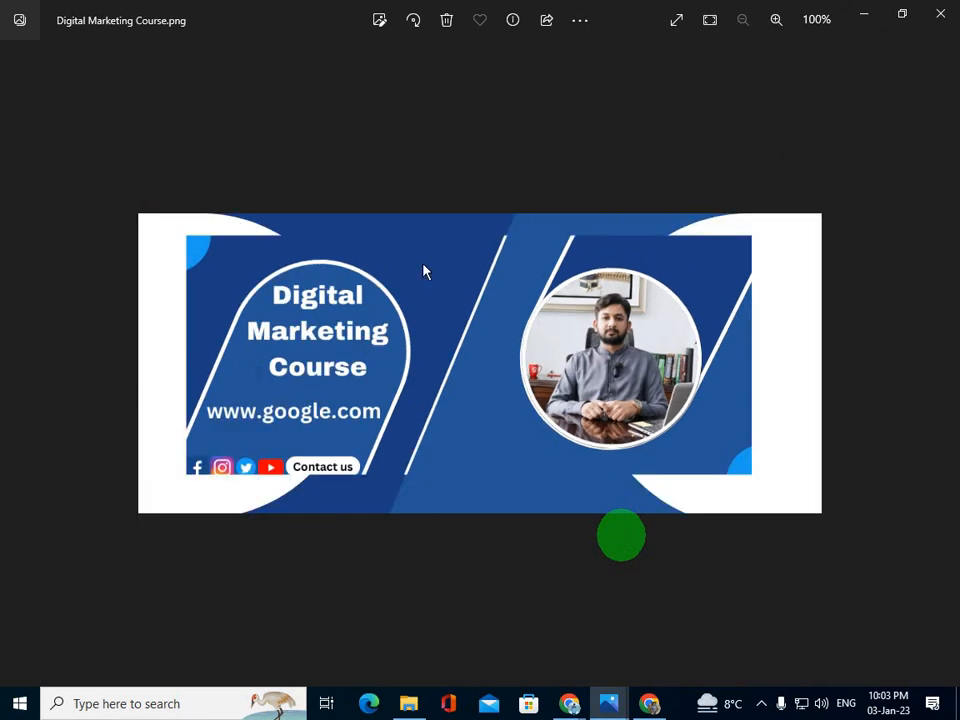
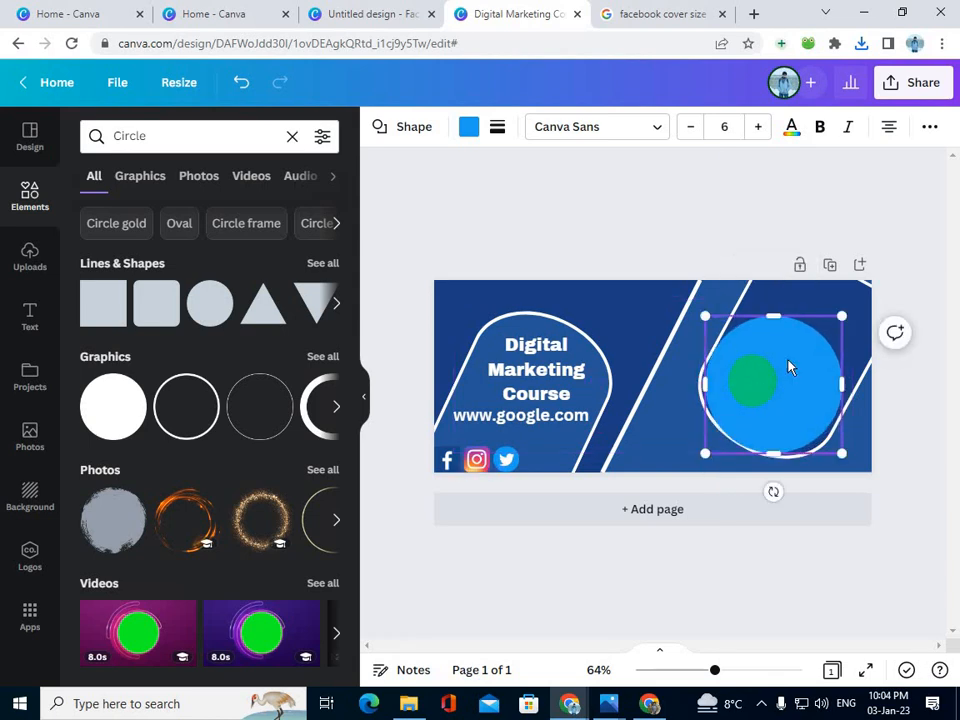
- Enlarge the blue circle over the photo slightly and give it a solid white border with a weight of 7
{"action": "left_click_drag", "start_coordinate": [843, 320], "coordinate": [845, 314]}
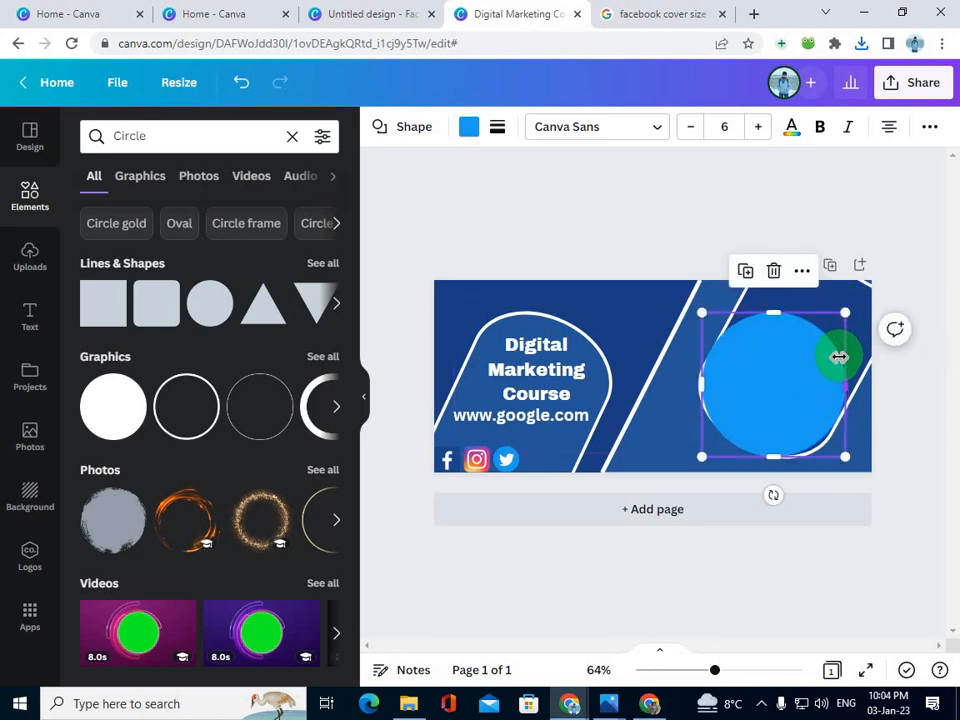
{"action": "key", "text": "Escape"}
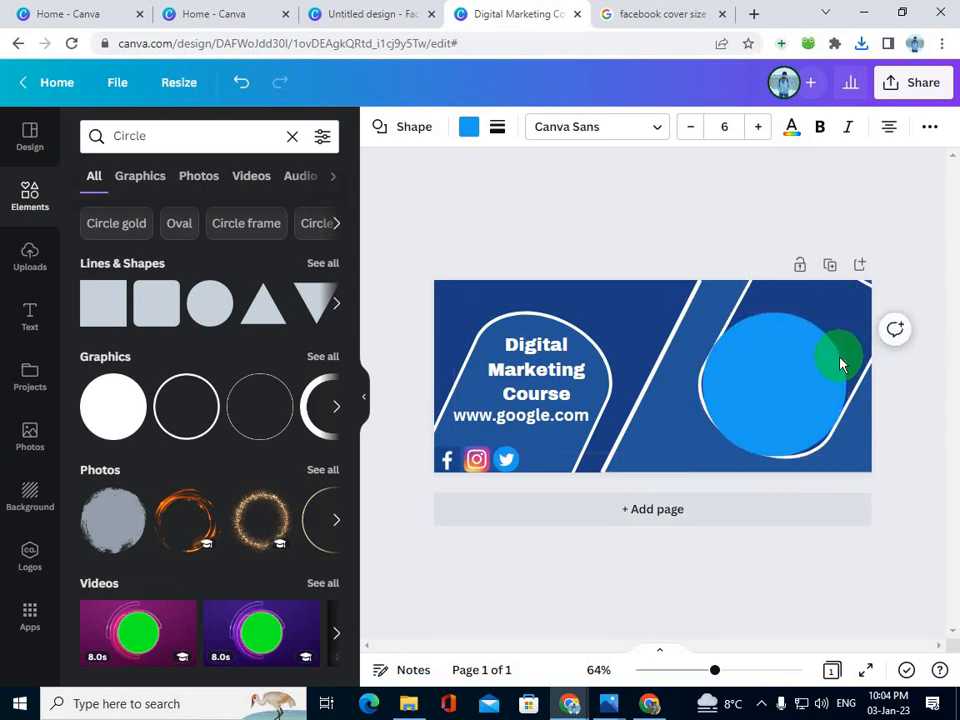
{"action": "left_click", "coordinate": [810, 355]}
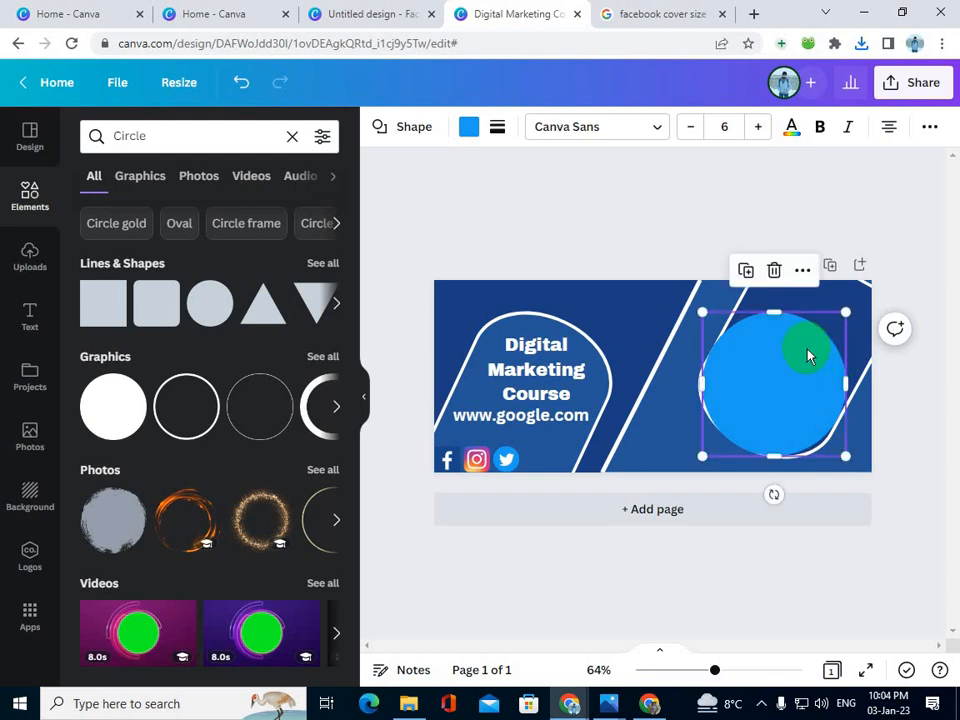
{"action": "left_click", "coordinate": [497, 127]}
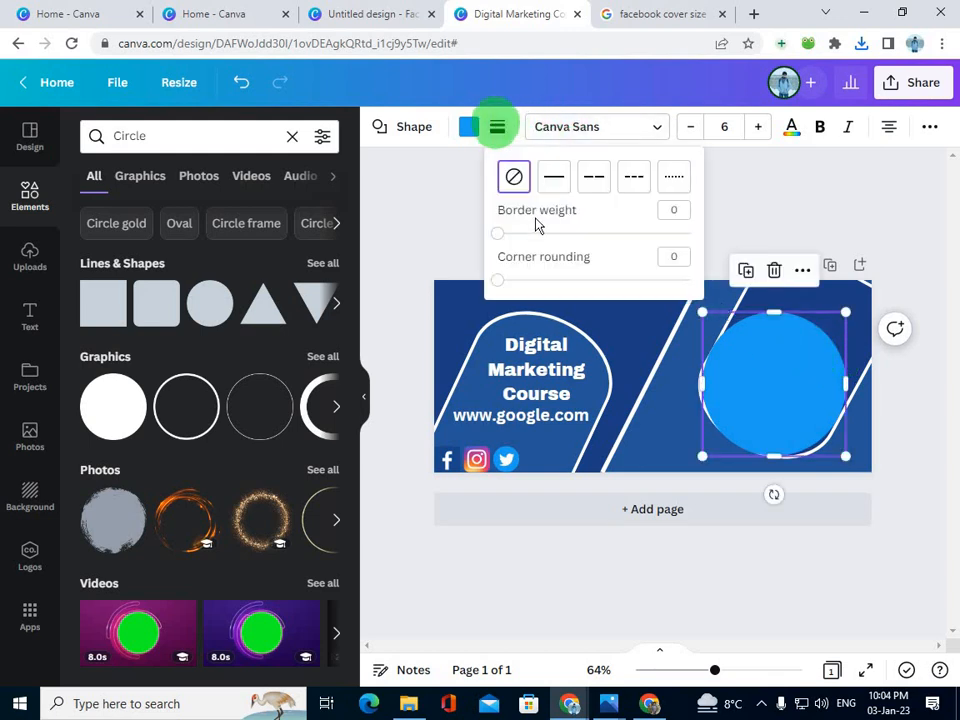
{"action": "left_click_drag", "start_coordinate": [503, 237], "coordinate": [514, 234]}
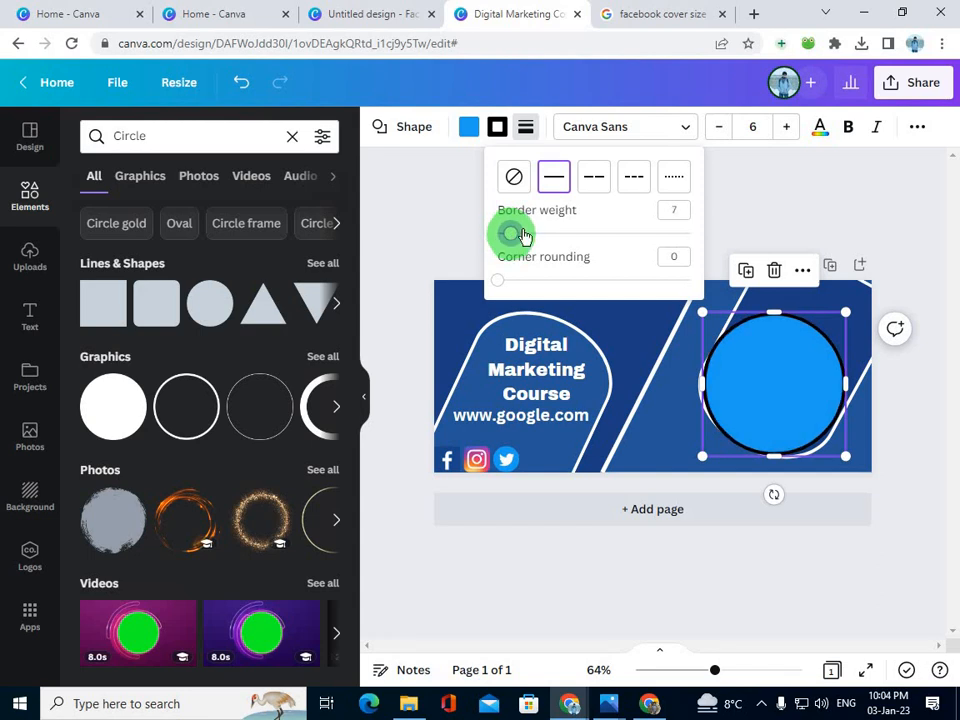
{"action": "left_click", "coordinate": [468, 127]}
{"action": "left_click", "coordinate": [495, 127]}
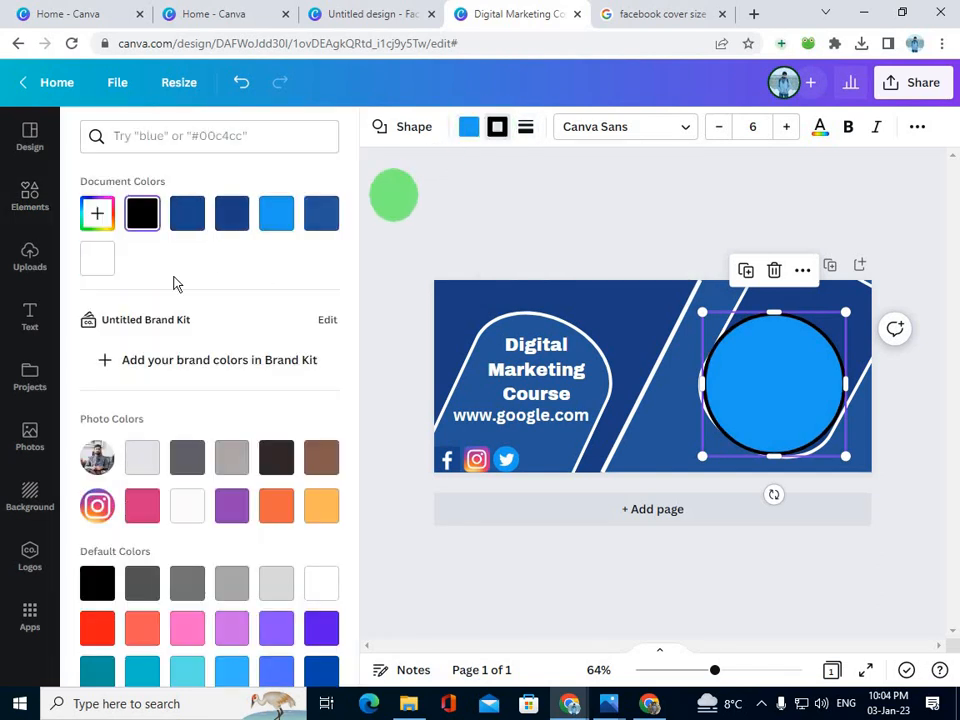
{"action": "left_click", "coordinate": [88, 267]}
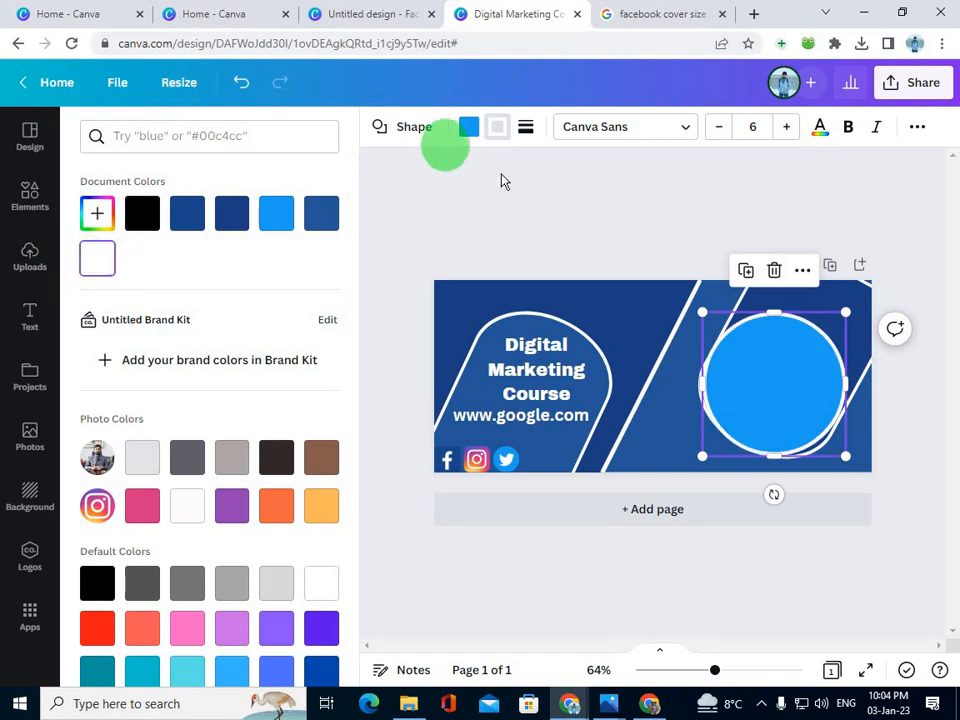
- Send the blue circle behind the photo and enlarge the photo to fill the circle inside its white border
{"action": "right_click", "coordinate": [755, 386]}
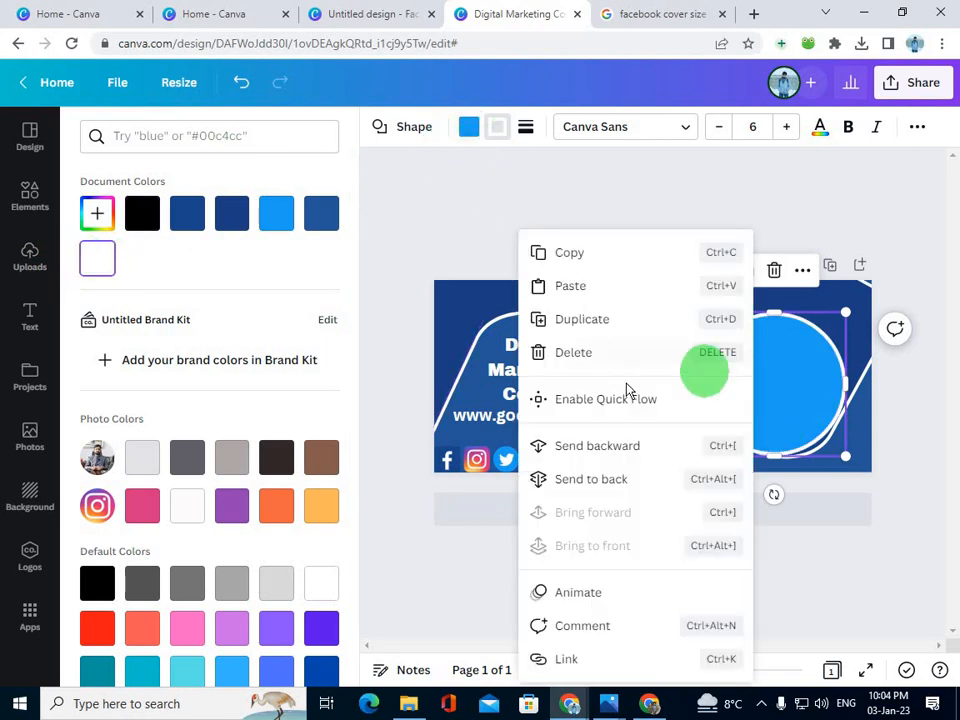
{"action": "left_click", "coordinate": [615, 446]}
{"action": "left_click", "coordinate": [793, 398]}
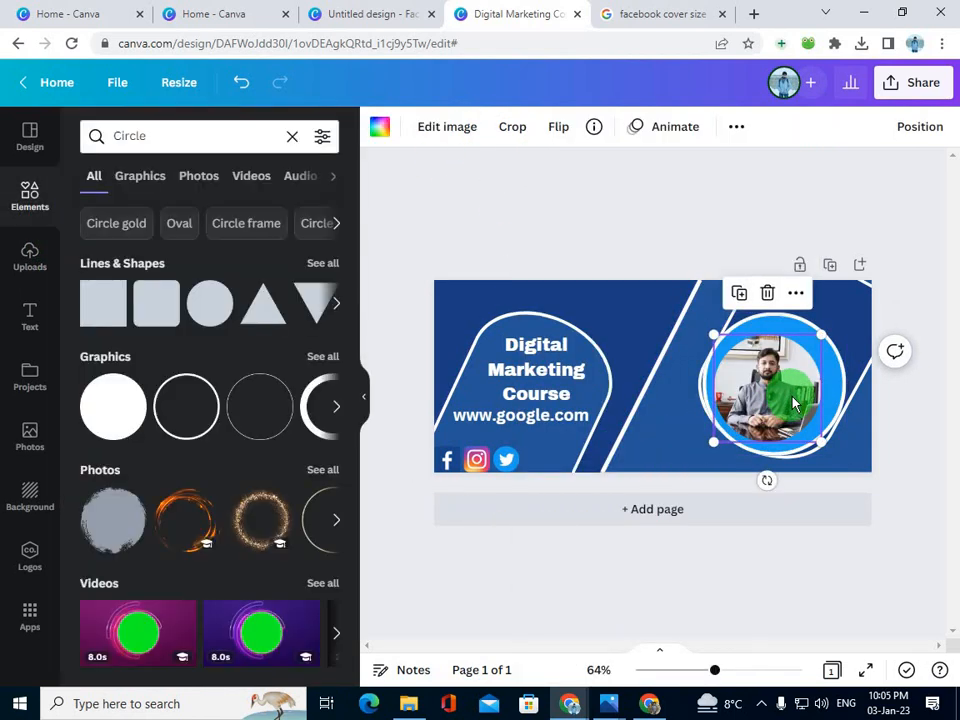
{"action": "left_click_drag", "start_coordinate": [820, 335], "coordinate": [846, 321]}
{"action": "left_click_drag", "start_coordinate": [782, 345], "coordinate": [788, 348]}
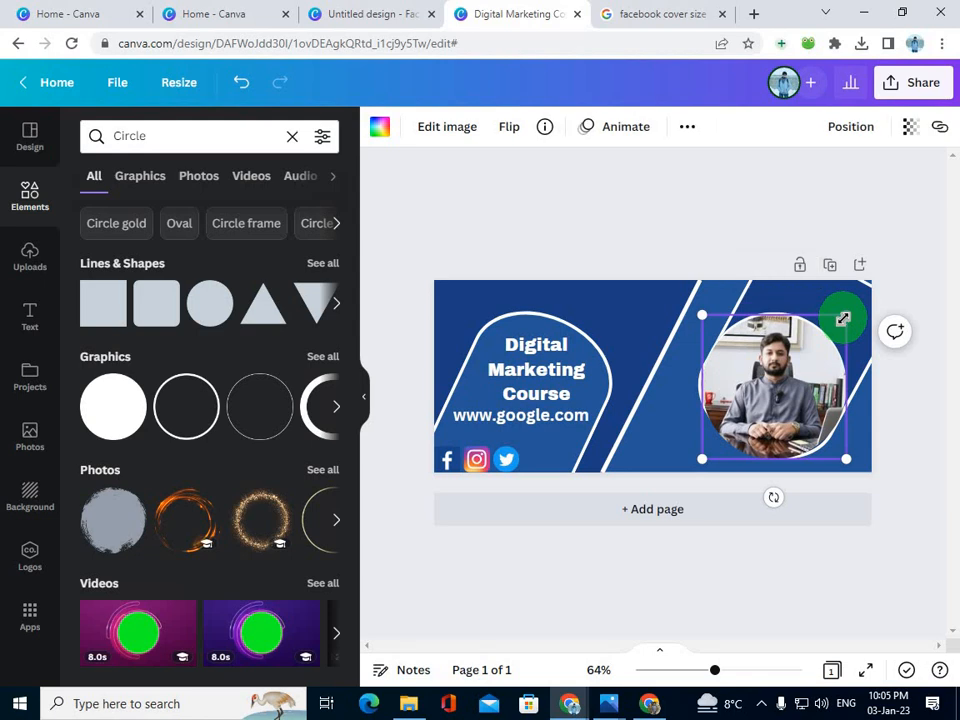
{"action": "mouse_move", "coordinate": [839, 319]}
{"action": "left_mouse_down"}
{"action": "mouse_move", "coordinate": [831, 321]}
{"action": "mouse_move", "coordinate": [840, 320]}
{"action": "left_mouse_up"}
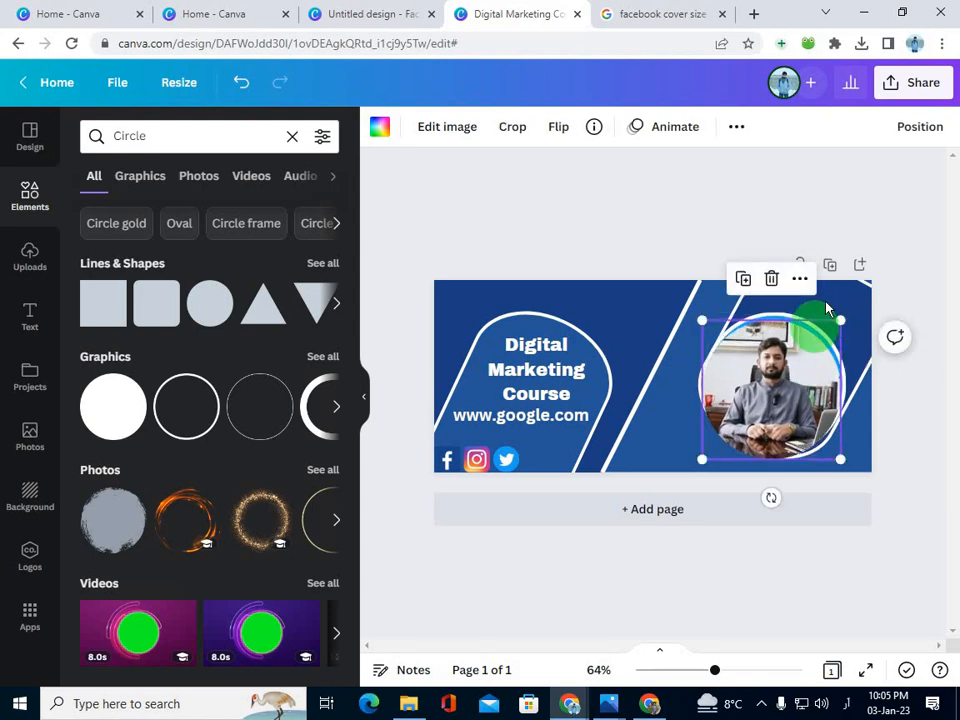
{"action": "left_click", "coordinate": [697, 205]}
{"action": "mouse_move", "coordinate": [744, 381]}
{"action": "left_mouse_down"}
{"action": "mouse_move", "coordinate": [757, 386]}
{"action": "mouse_move", "coordinate": [753, 379]}
{"action": "left_mouse_up"}
{"action": "left_click", "coordinate": [689, 195]}
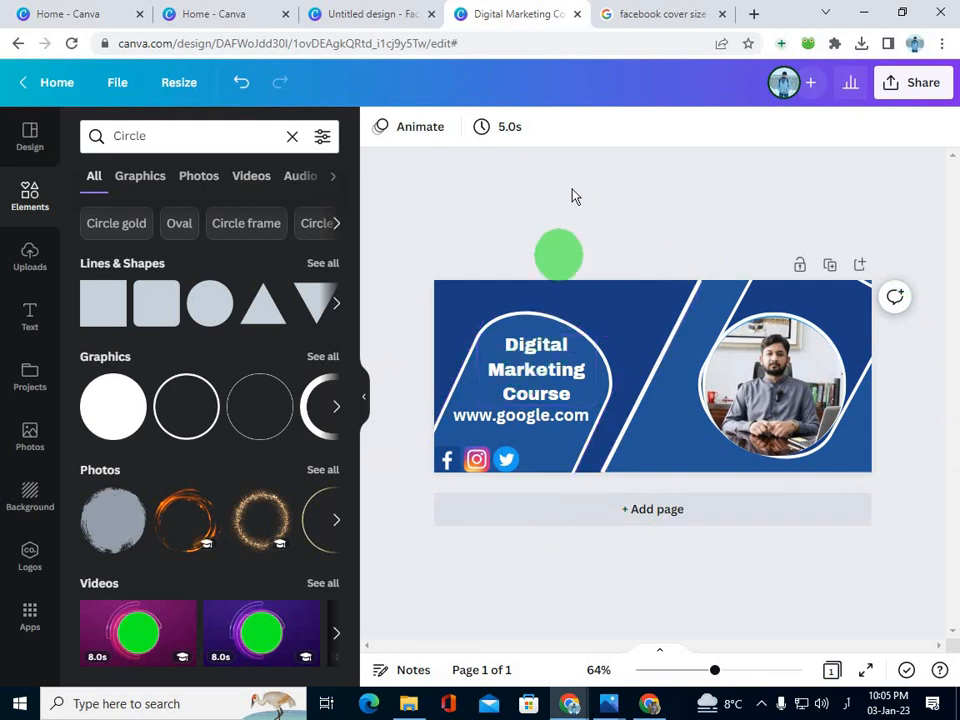
- Check the reference Digital Marketing Course.png and slightly narrow the dark blue rounded shape behind the photo from both long sides
{"action": "left_click", "coordinate": [609, 701]}
{"action": "left_click", "coordinate": [560, 585]}
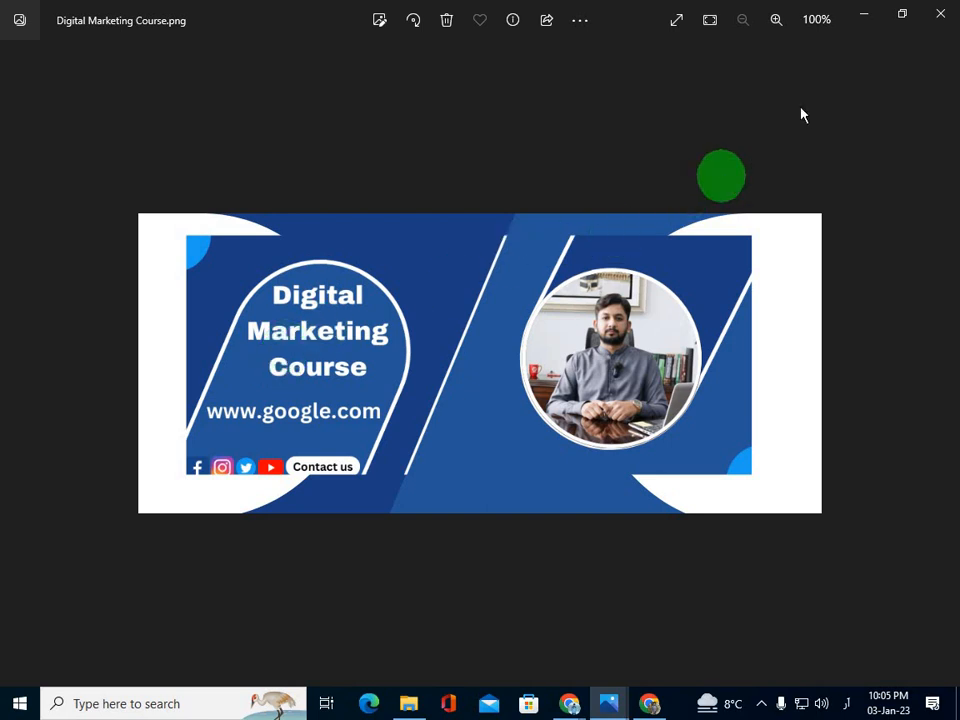
{"action": "left_click", "coordinate": [866, 14]}
{"action": "left_click", "coordinate": [853, 326]}
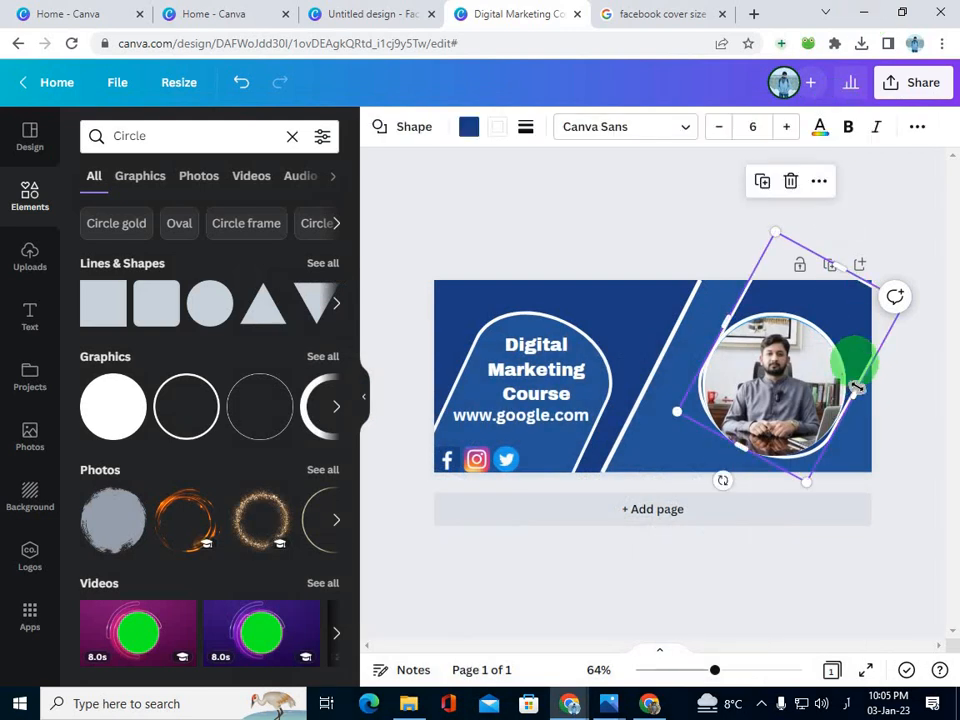
{"action": "left_click_drag", "start_coordinate": [853, 390], "coordinate": [850, 387]}
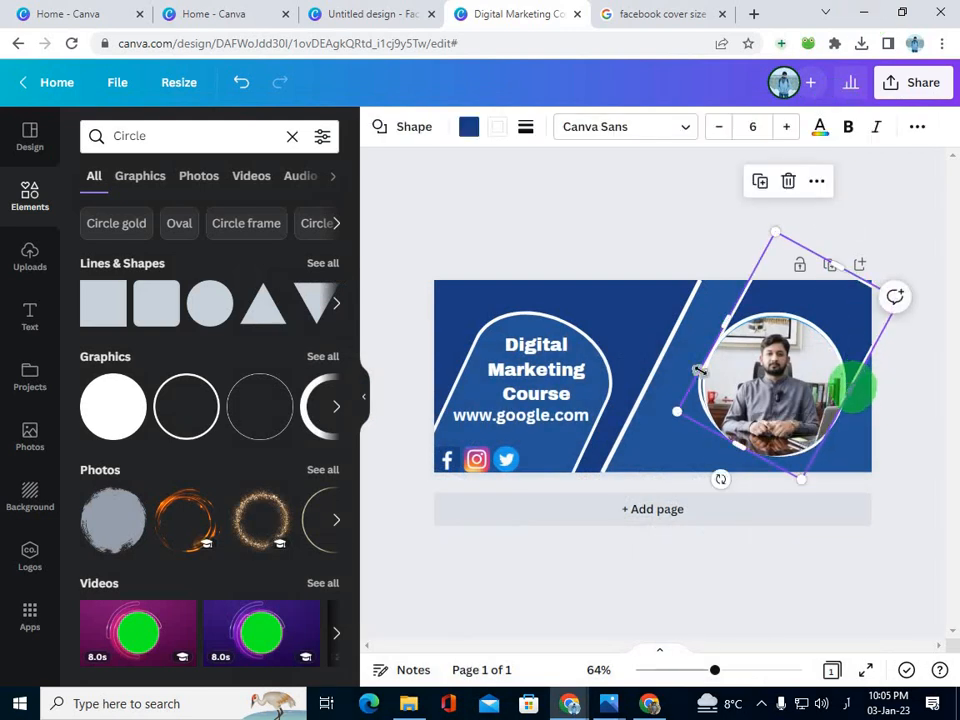
{"action": "left_click_drag", "start_coordinate": [732, 320], "coordinate": [733, 315]}
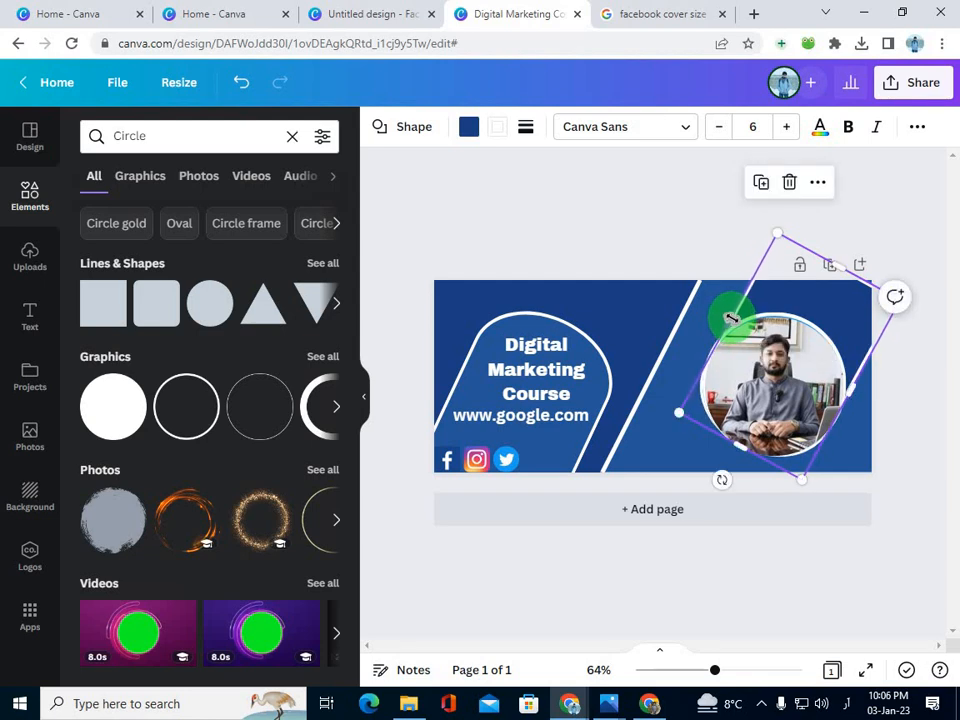
- Move the photo aside onto the title area and shrink the blue circle to fit the curved end of the rounded shape
{"action": "left_click_drag", "start_coordinate": [714, 670], "coordinate": [814, 638]}
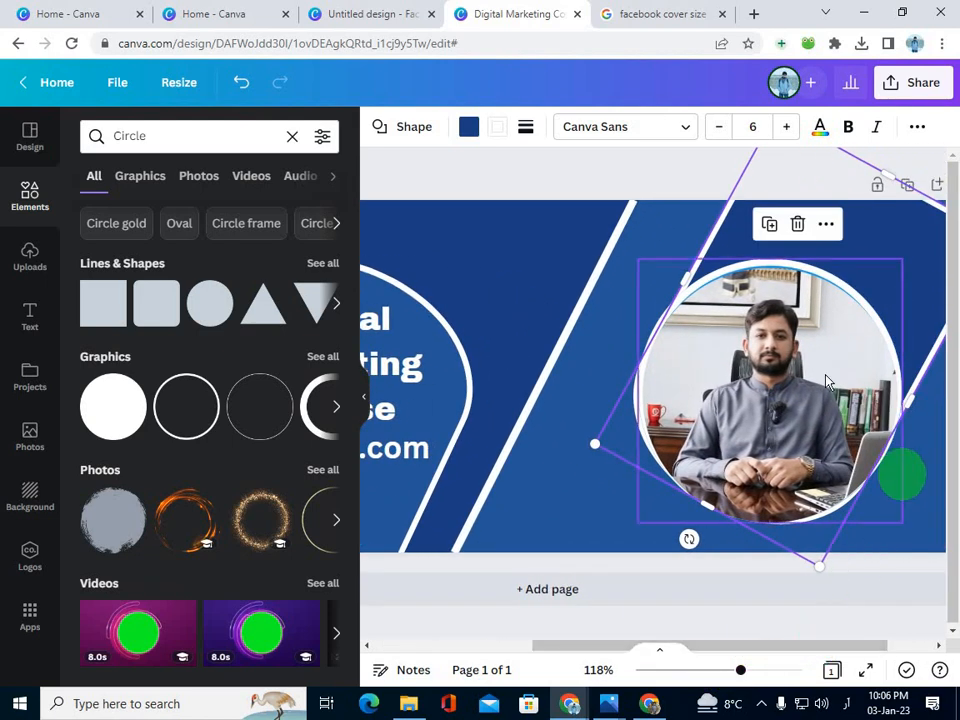
{"action": "left_click", "coordinate": [755, 302]}
{"action": "left_click_drag", "start_coordinate": [755, 302], "coordinate": [467, 262]}
{"action": "left_click", "coordinate": [763, 326]}
{"action": "left_click_drag", "start_coordinate": [748, 334], "coordinate": [755, 333]}
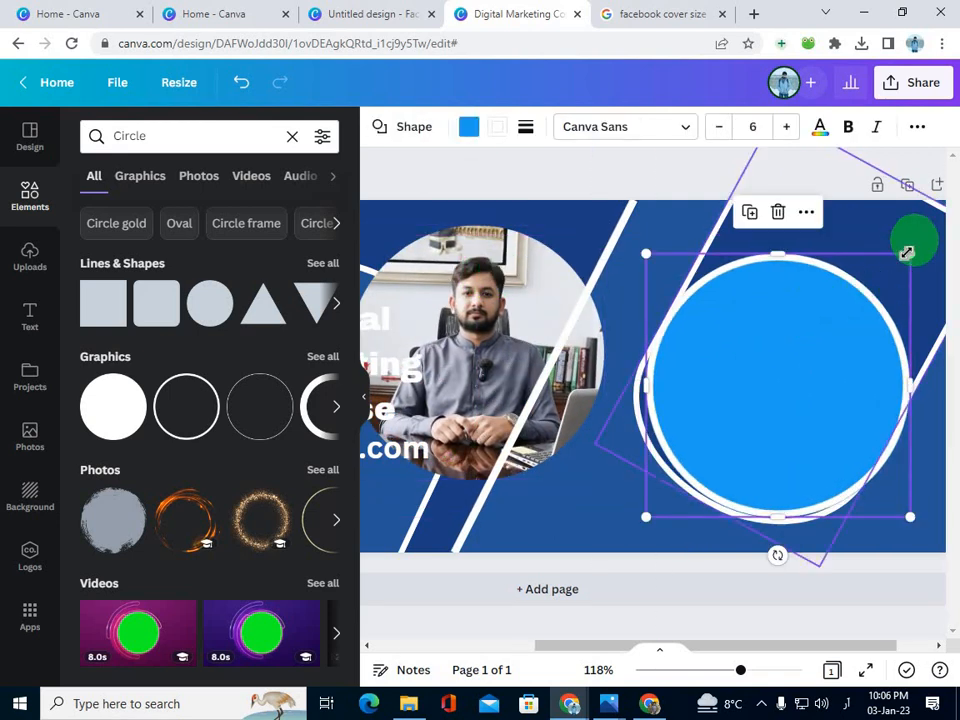
{"action": "left_click_drag", "start_coordinate": [899, 263], "coordinate": [880, 278]}
{"action": "mouse_move", "coordinate": [810, 369]}
{"action": "left_mouse_down"}
{"action": "mouse_move", "coordinate": [799, 364]}
{"action": "mouse_move", "coordinate": [810, 366]}
{"action": "left_mouse_up"}
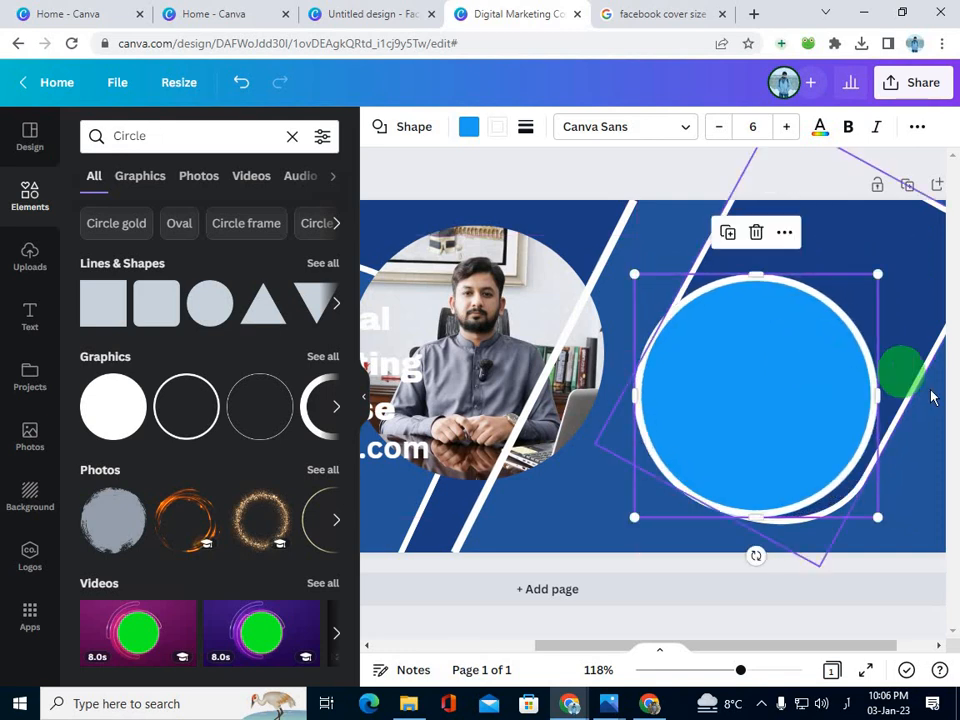
- Narrow the dark blue rounded shape to the circle's width and shrink the blue circle slightly to match its curve
{"action": "left_click", "coordinate": [915, 378]}
{"action": "left_click_drag", "start_coordinate": [909, 394], "coordinate": [895, 382]}
{"action": "mouse_move", "coordinate": [686, 283]}
{"action": "left_mouse_down"}
{"action": "mouse_move", "coordinate": [681, 272]}
{"action": "mouse_move", "coordinate": [690, 272]}
{"action": "left_mouse_up"}
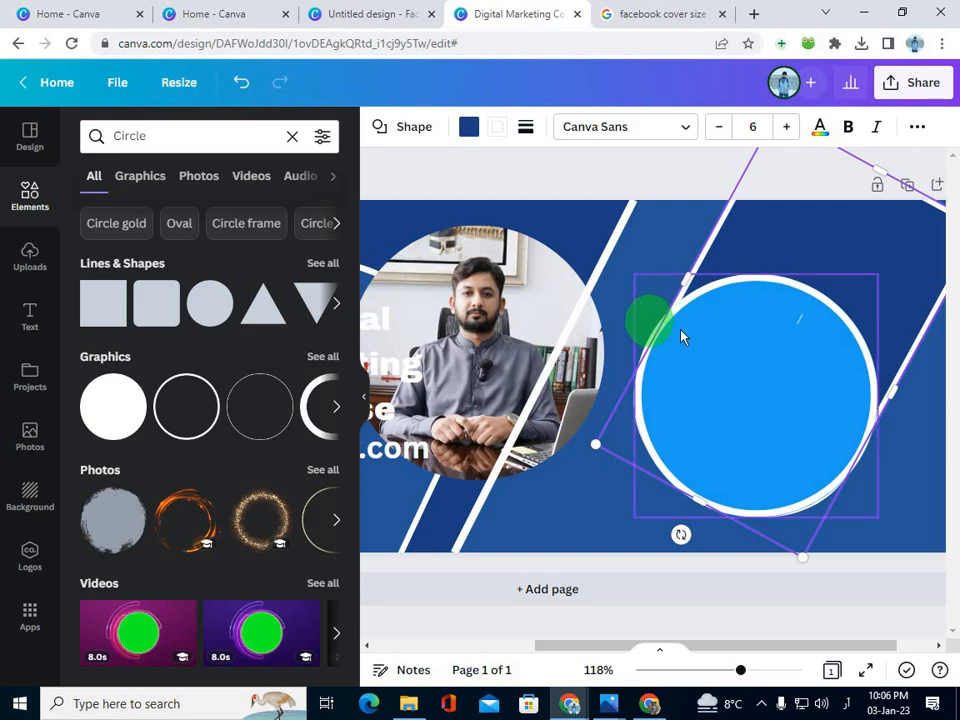
{"action": "left_click", "coordinate": [668, 330]}
{"action": "left_click_drag", "start_coordinate": [637, 277], "coordinate": [638, 280]}
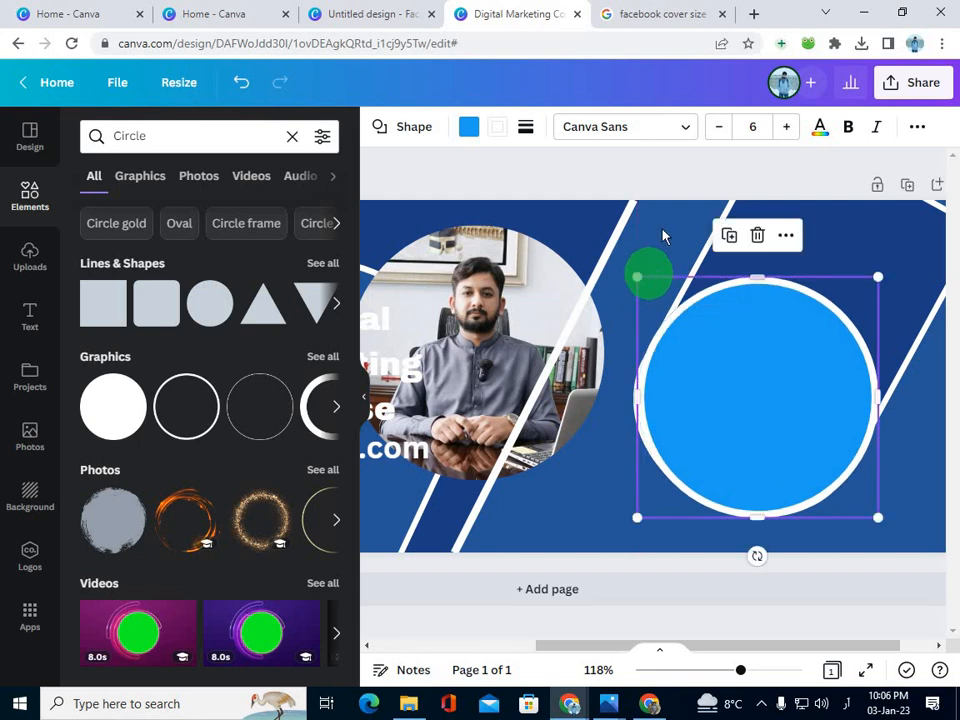
- Move the photo back over the blue circle and resize it to cover the circle
{"action": "left_click", "coordinate": [660, 240]}
{"action": "left_click_drag", "start_coordinate": [461, 332], "coordinate": [836, 336]}
{"action": "left_click_drag", "start_coordinate": [891, 271], "coordinate": [838, 322]}
{"action": "mouse_move", "coordinate": [752, 382]}
{"action": "left_mouse_down"}
{"action": "mouse_move", "coordinate": [739, 390]}
{"action": "mouse_move", "coordinate": [755, 372]}
{"action": "left_mouse_up"}
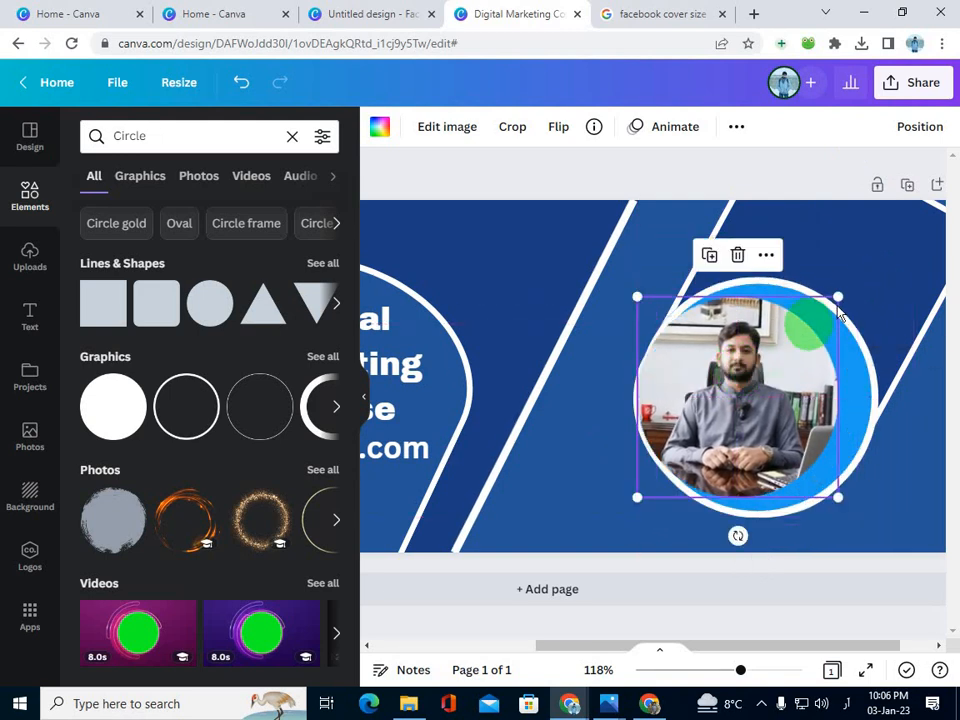
{"action": "left_click_drag", "start_coordinate": [838, 296], "coordinate": [880, 298]}
{"action": "left_click_drag", "start_coordinate": [862, 500], "coordinate": [883, 514]}
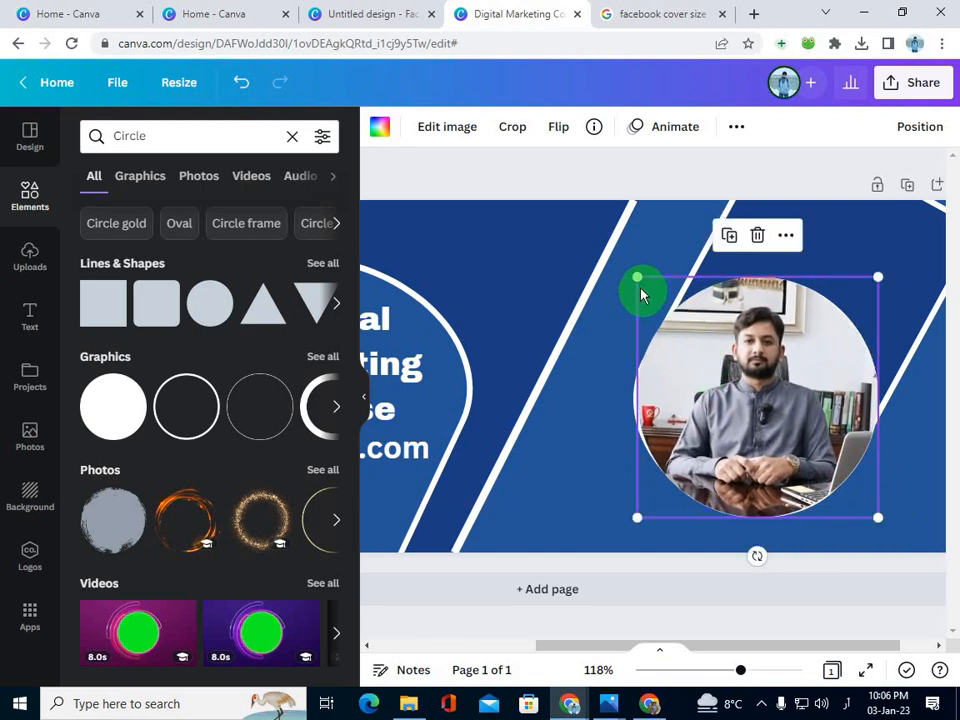
{"action": "left_click_drag", "start_coordinate": [642, 286], "coordinate": [643, 284]}
{"action": "left_click_drag", "start_coordinate": [740, 670], "coordinate": [724, 671]}
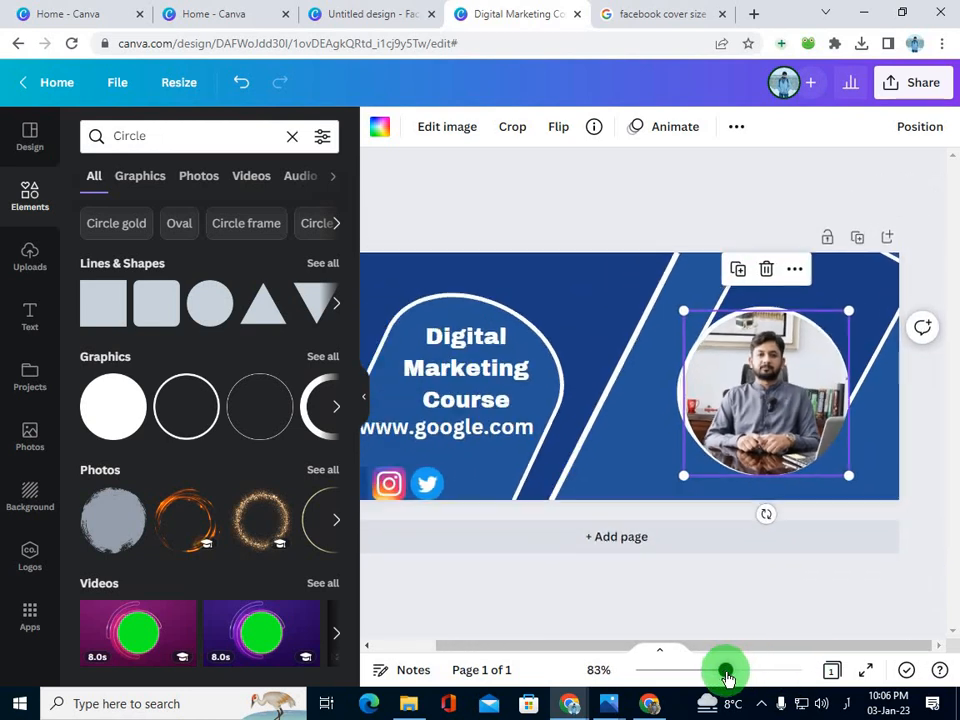
{"action": "left_click", "coordinate": [669, 207]}
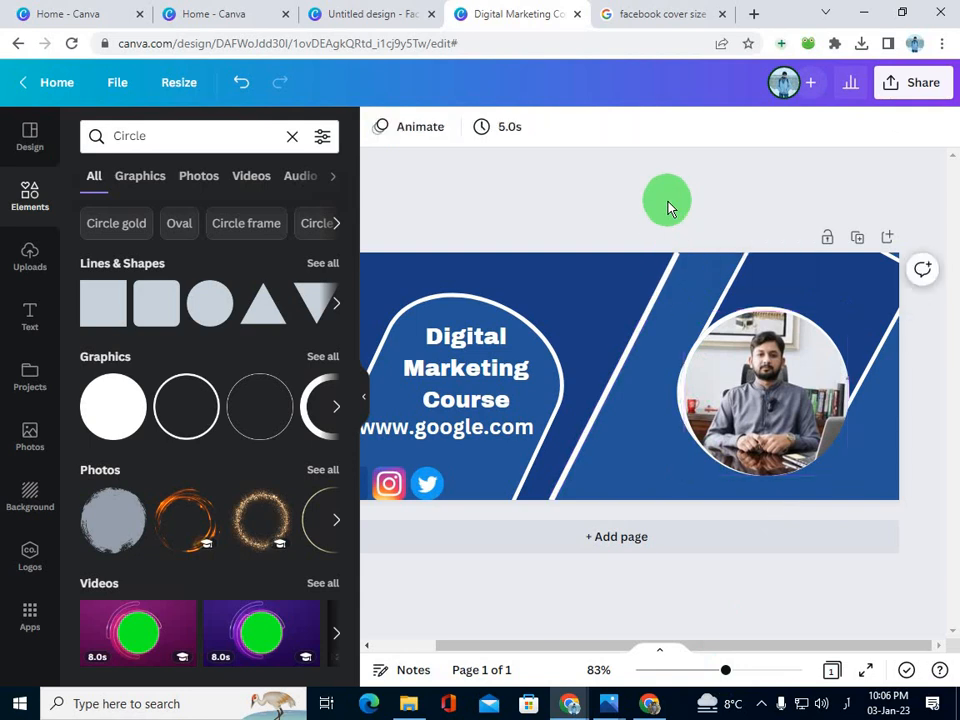
- Try deleting the blue circle behind the photo and placing the photo directly on the dark blue rounded shape
{"action": "left_click", "coordinate": [679, 395]}
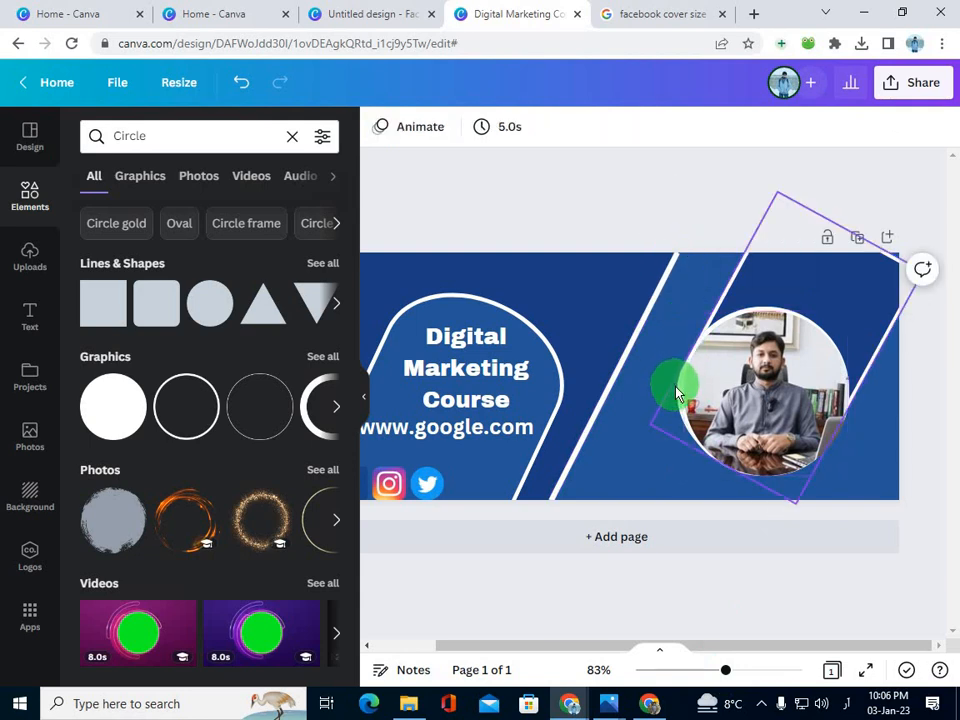
{"action": "left_click", "coordinate": [756, 387]}
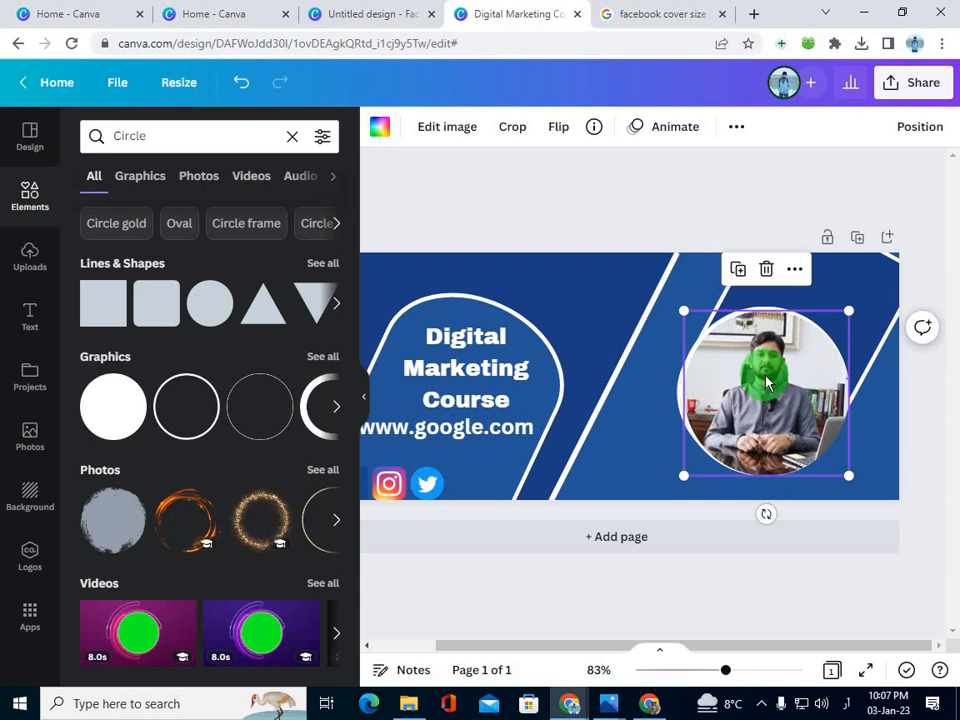
{"action": "left_click_drag", "start_coordinate": [755, 383], "coordinate": [570, 430]}
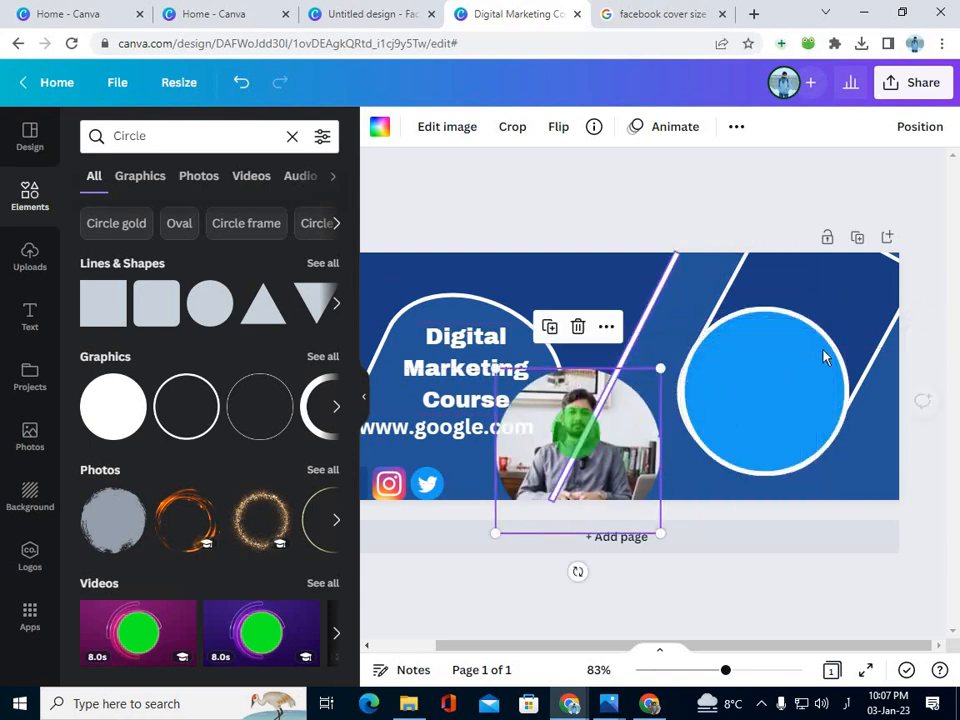
{"action": "left_click", "coordinate": [810, 362]}
{"action": "left_click", "coordinate": [764, 264]}
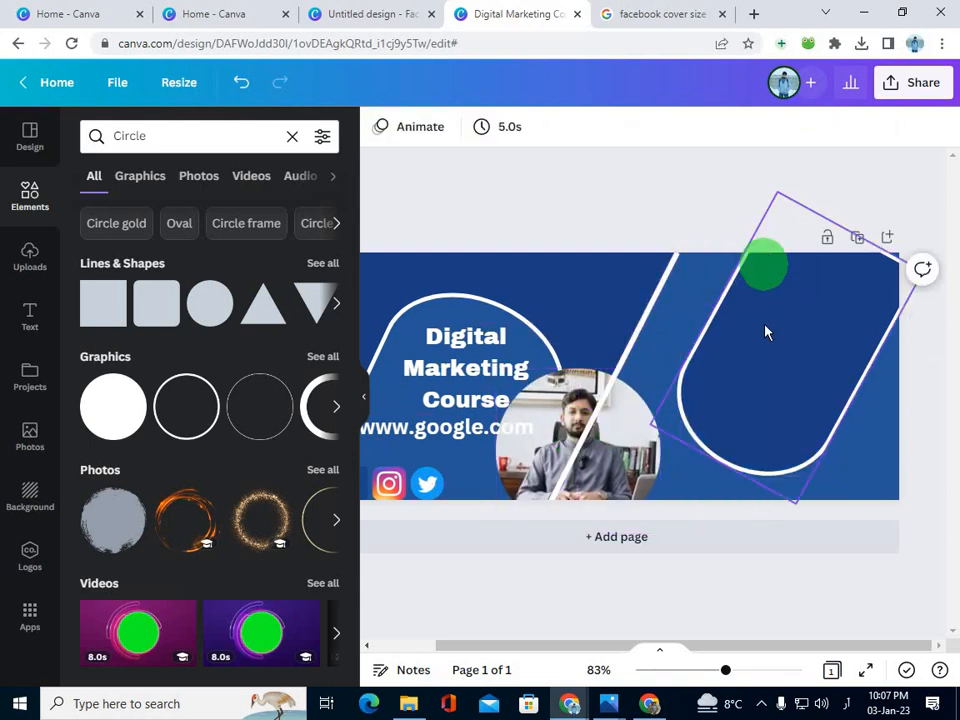
{"action": "left_click_drag", "start_coordinate": [602, 459], "coordinate": [784, 391]}
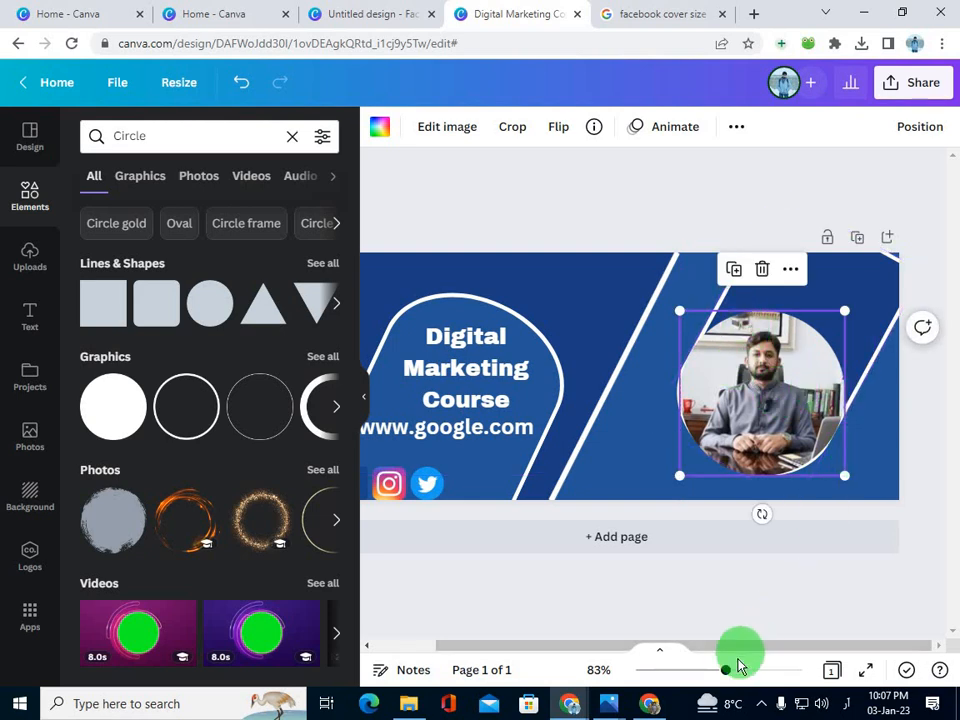
- Compare with the reference Digital Marketing Course.png and undo the circle's deletion and the photo's move
{"action": "mouse_move", "coordinate": [609, 704]}
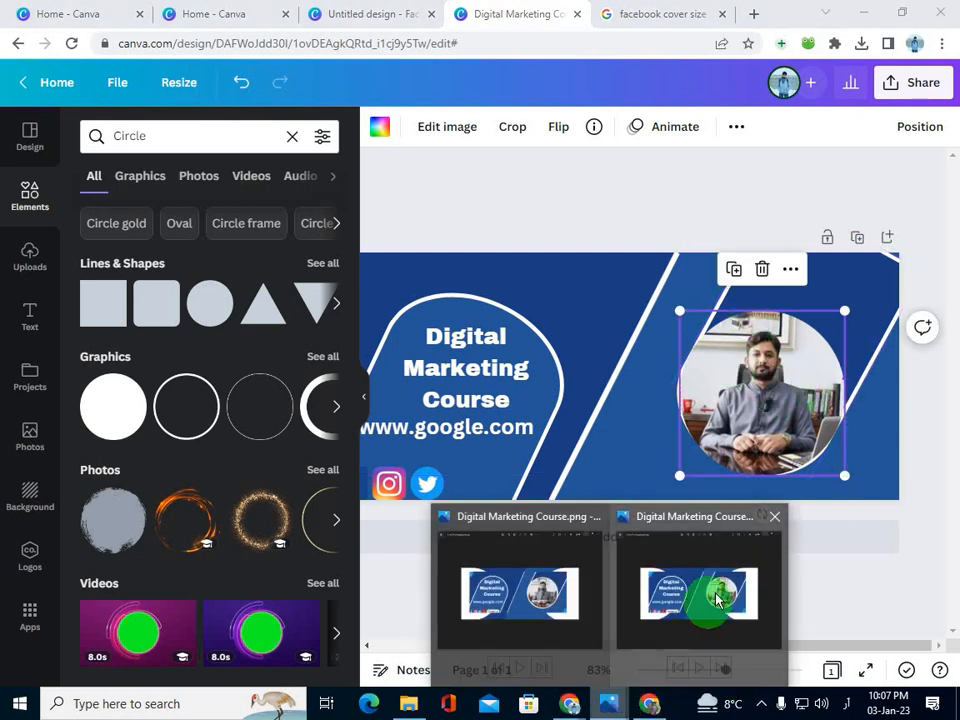
{"action": "left_click", "coordinate": [680, 590]}
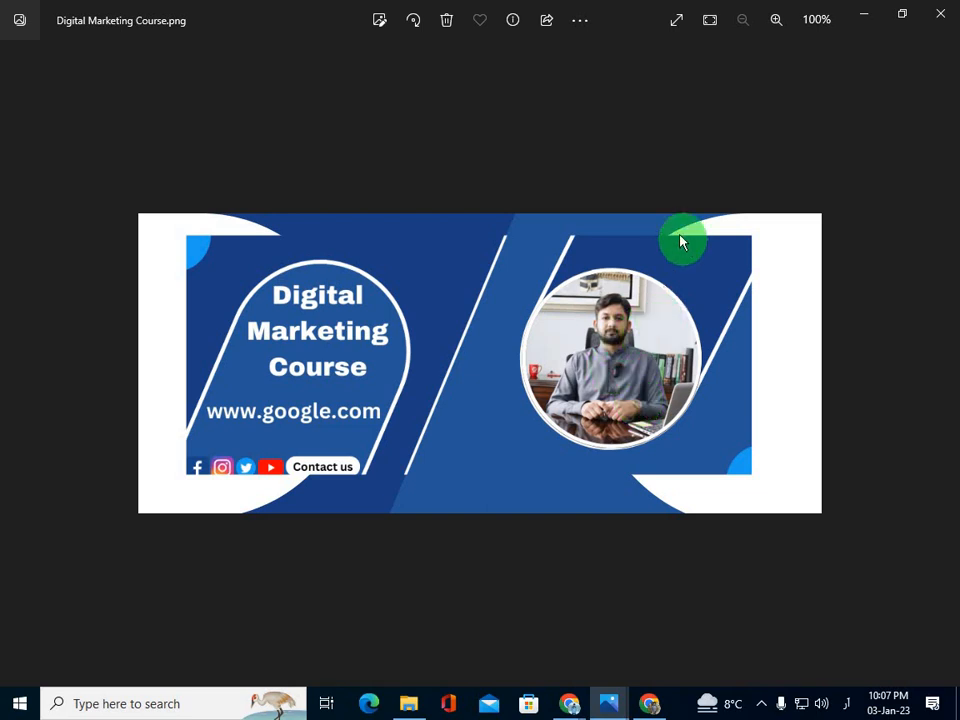
{"action": "left_click", "coordinate": [861, 20]}
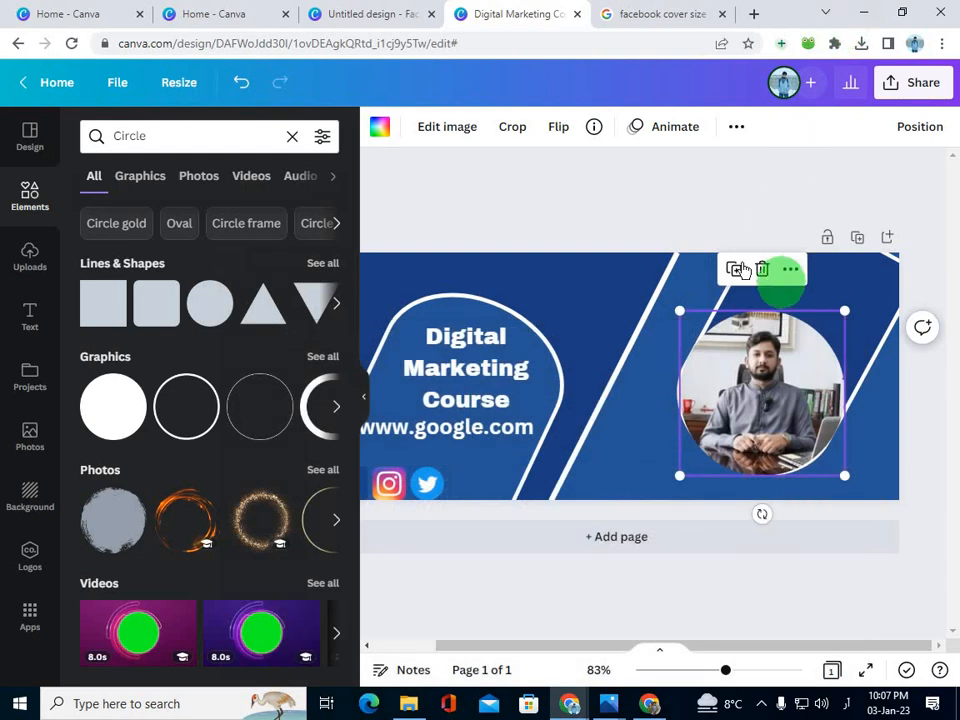
{"action": "left_click", "coordinate": [707, 229]}
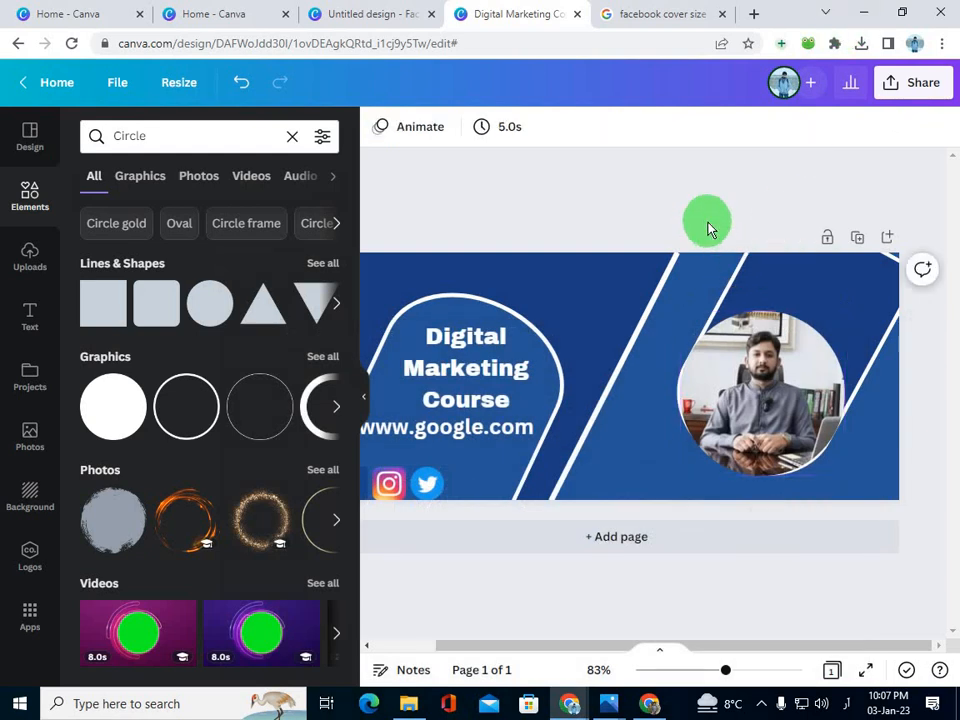
{"action": "key", "text": "ctrl+z"}
{"action": "key", "text": "ctrl+z"}
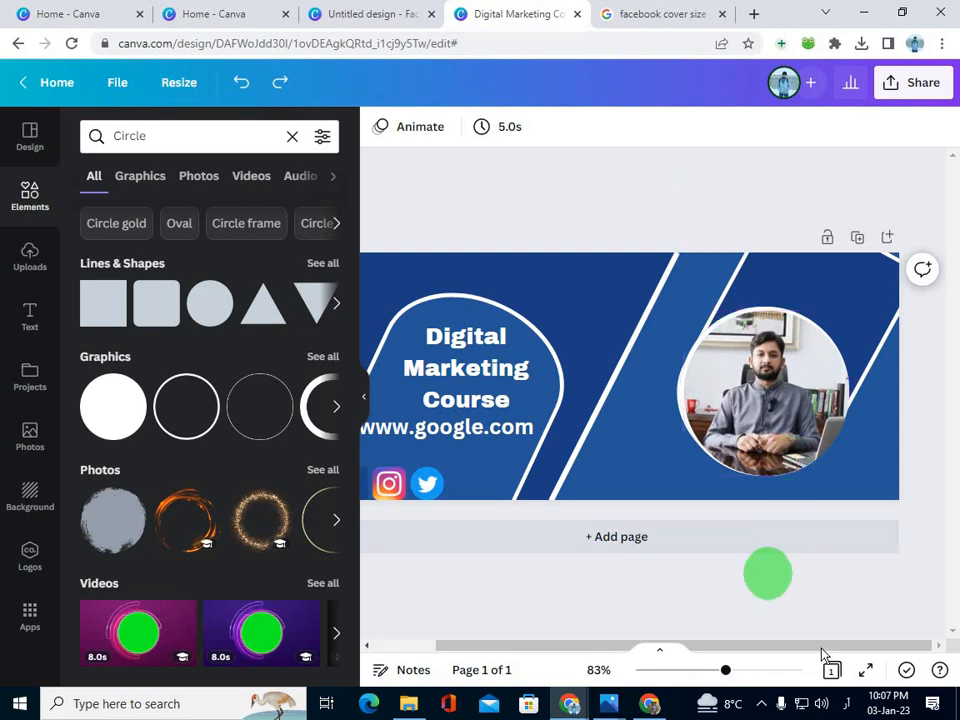
- Move the Instagram and Twitter icons up beneath the website text, away from the Facebook icon
{"action": "left_click_drag", "start_coordinate": [725, 670], "coordinate": [710, 670]}
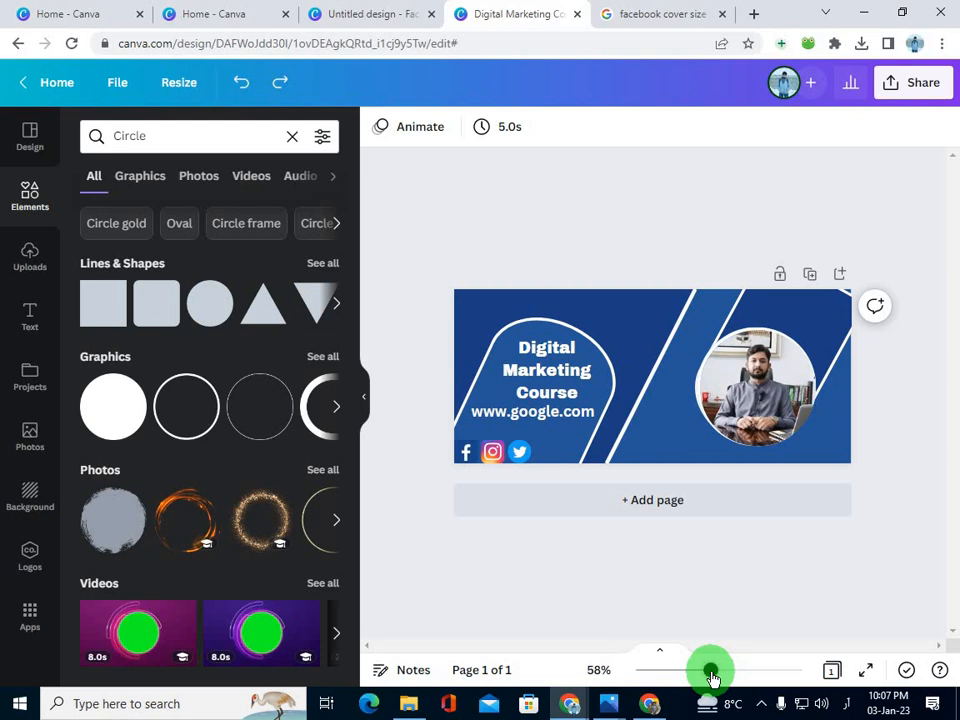
{"action": "left_click_drag", "start_coordinate": [712, 676], "coordinate": [562, 650]}
{"action": "left_click_drag", "start_coordinate": [745, 671], "coordinate": [754, 670]}
{"action": "left_click_drag", "start_coordinate": [606, 647], "coordinate": [526, 647]}
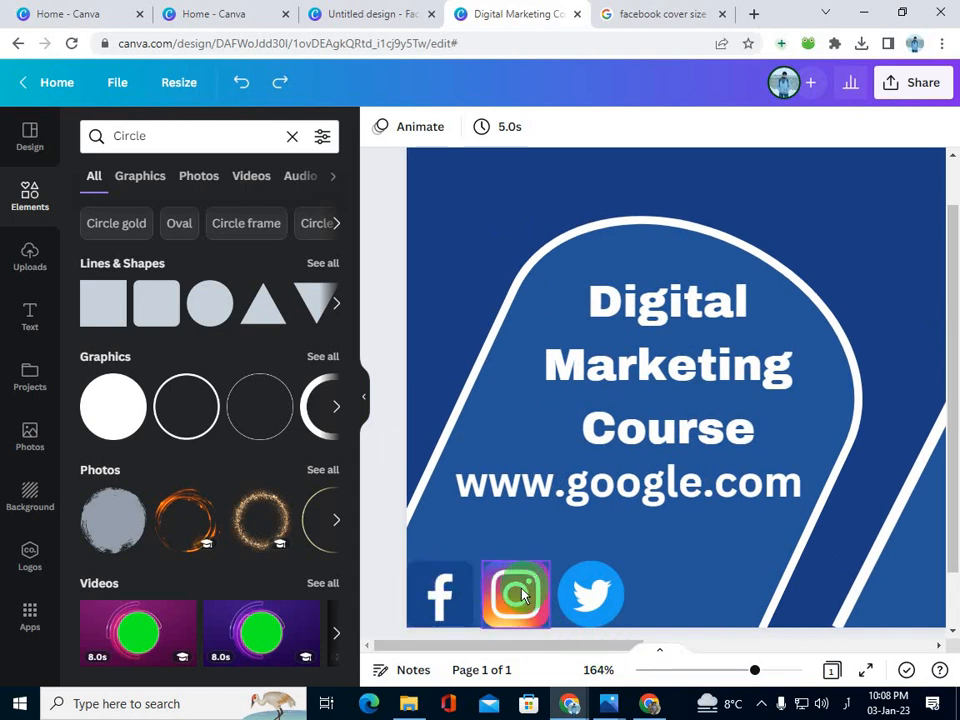
{"action": "left_click", "coordinate": [466, 572]}
{"action": "left_click", "coordinate": [472, 563]}
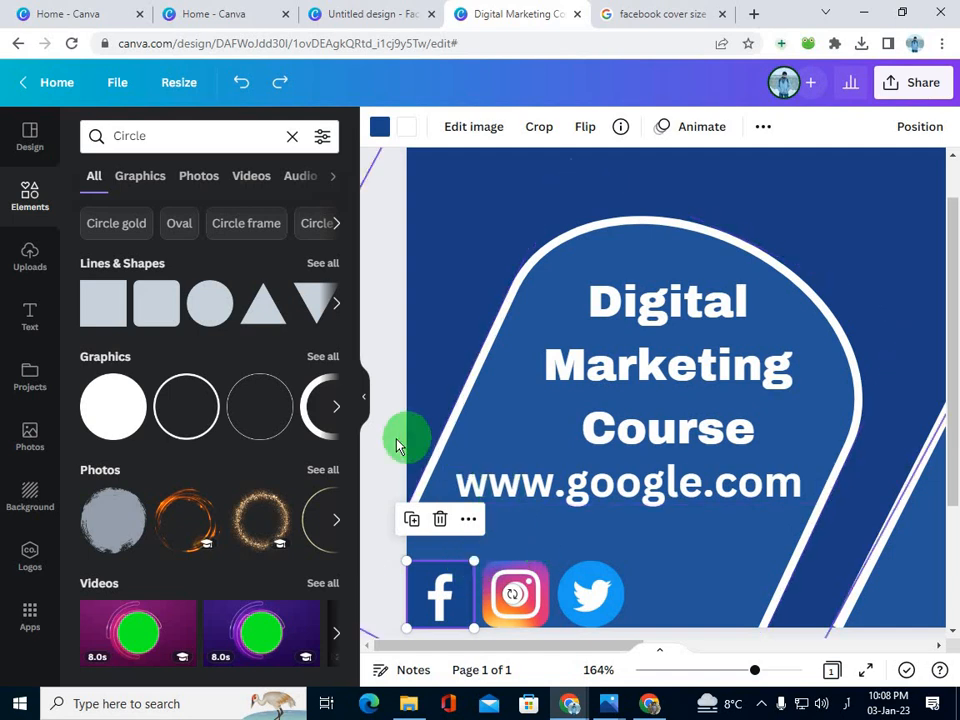
{"action": "left_click", "coordinate": [441, 596]}
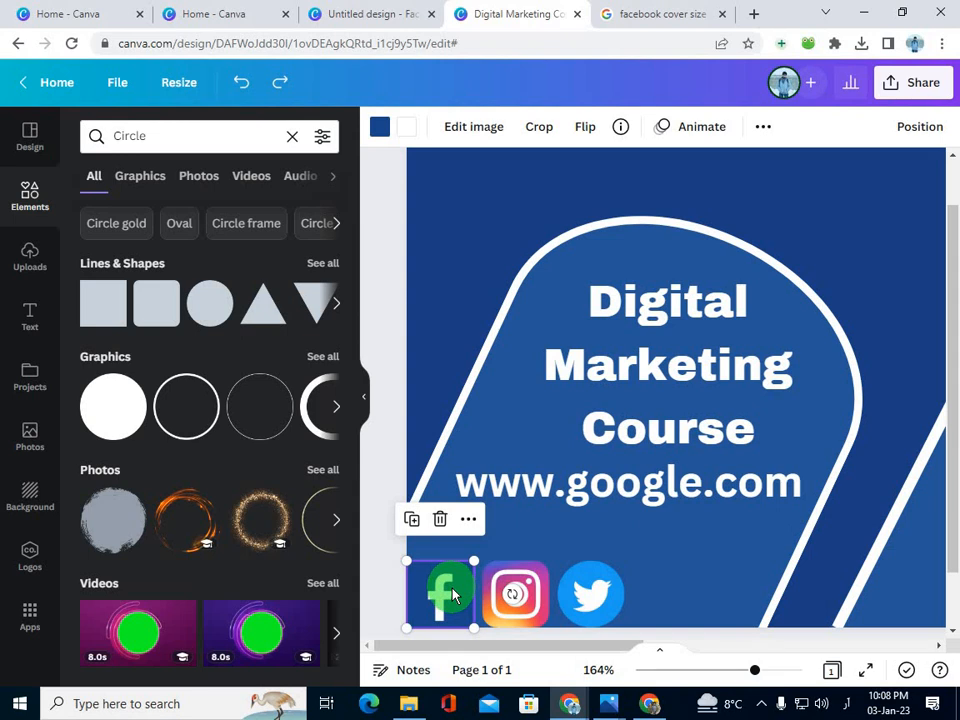
{"action": "left_click_drag", "start_coordinate": [440, 648], "coordinate": [558, 541]}
{"action": "left_click", "coordinate": [510, 608]}
{"action": "left_click_drag", "start_coordinate": [622, 580], "coordinate": [678, 521]}
- Enlarge the Facebook icon slightly in the design's lower-left corner and move the Instagram icon down beside it
{"action": "left_click", "coordinate": [441, 606]}
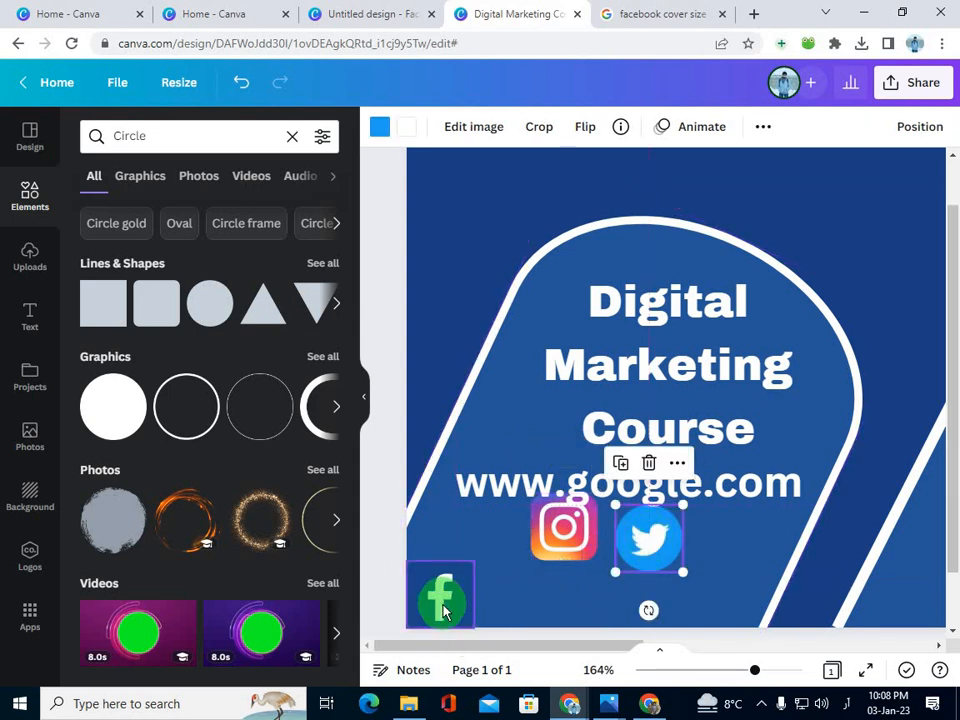
{"action": "left_click_drag", "start_coordinate": [480, 556], "coordinate": [491, 549]}
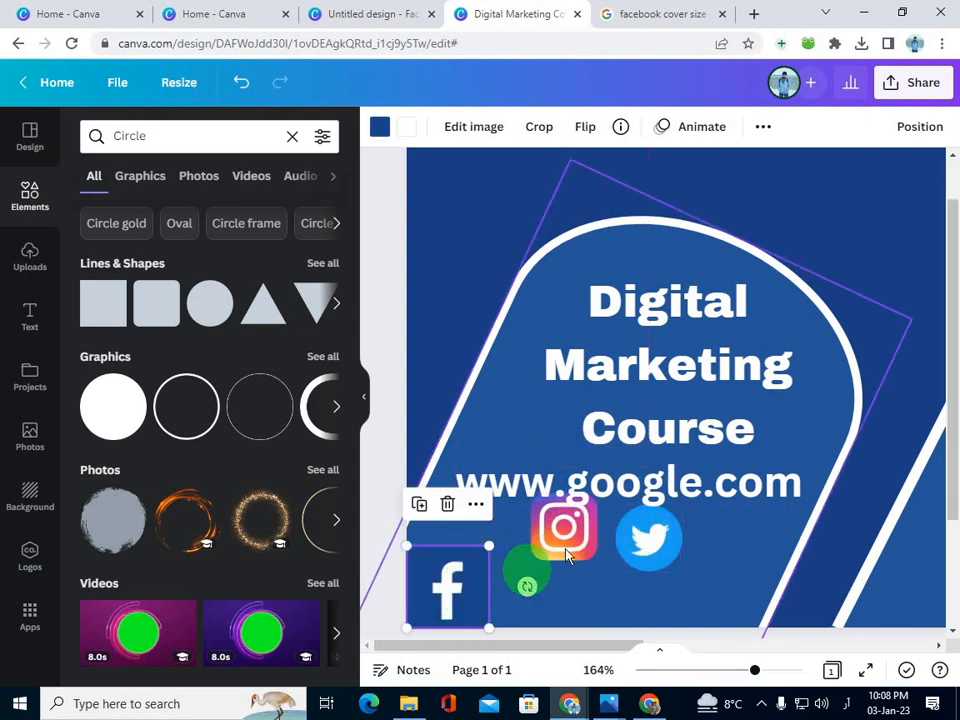
{"action": "left_click_drag", "start_coordinate": [565, 537], "coordinate": [532, 588]}
- Enlarge the Instagram icon to match the Facebook icon's height and line it up beside that icon with a small gap
{"action": "left_click_drag", "start_coordinate": [746, 678], "coordinate": [770, 670]}
{"action": "scroll", "coordinate": [690, 614], "scroll_direction": "down", "scroll_amount": 3}
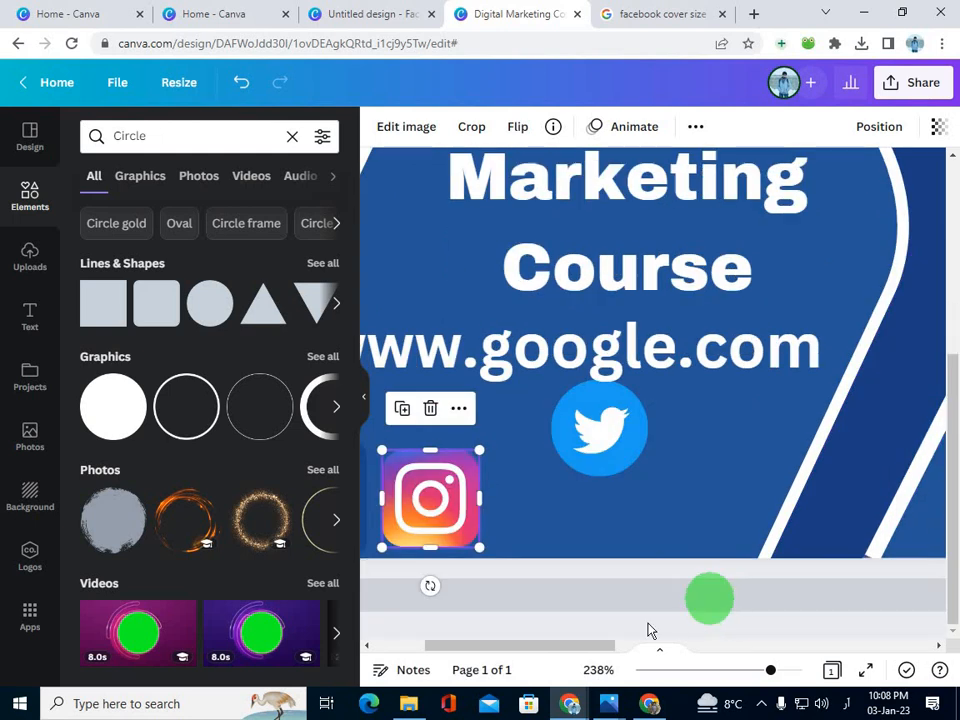
{"action": "left_click_drag", "start_coordinate": [591, 645], "coordinate": [502, 646]}
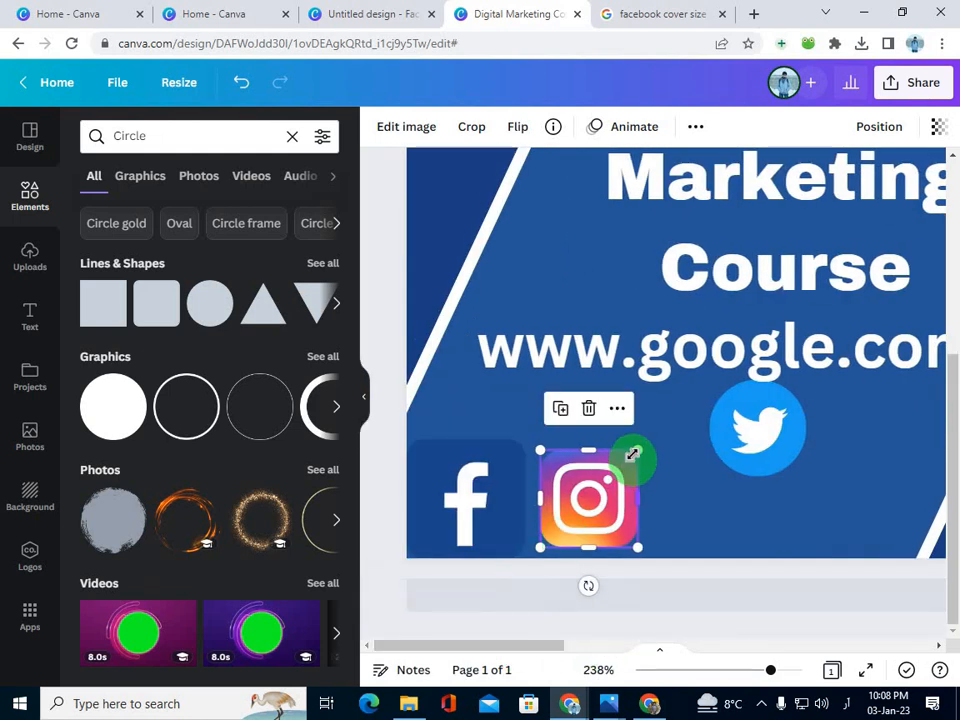
{"action": "left_click_drag", "start_coordinate": [634, 450], "coordinate": [651, 444]}
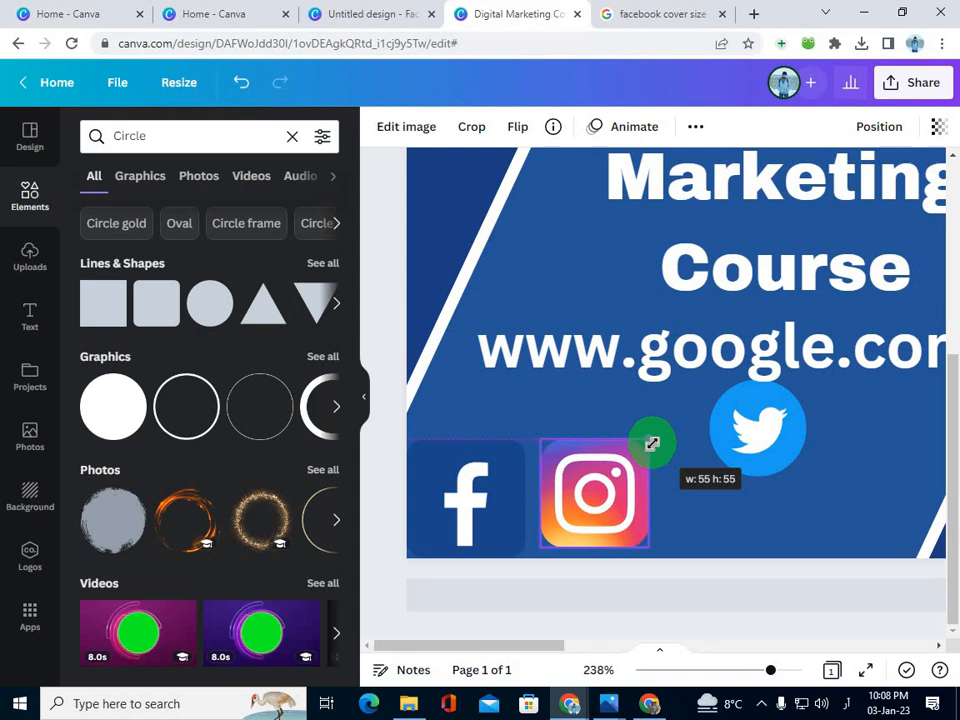
{"action": "left_click_drag", "start_coordinate": [651, 456], "coordinate": [651, 456]}
{"action": "left_click_drag", "start_coordinate": [643, 553], "coordinate": [655, 562]}
{"action": "left_click_drag", "start_coordinate": [574, 536], "coordinate": [585, 517]}
- Move the Twitter icon down beside Instagram, enlarge it to the same height, and space the three icons evenly with gaps of 9
{"action": "left_click_drag", "start_coordinate": [754, 439], "coordinate": [731, 521]}
{"action": "left_click_drag", "start_coordinate": [778, 453], "coordinate": [797, 440]}
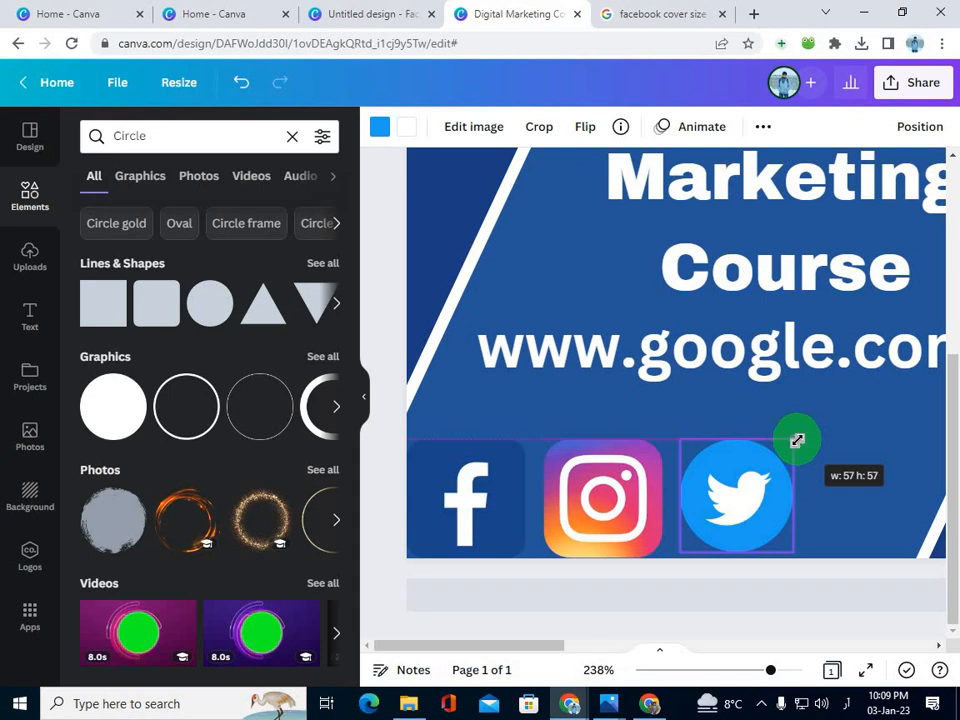
{"action": "left_click_drag", "start_coordinate": [797, 440], "coordinate": [796, 440]}
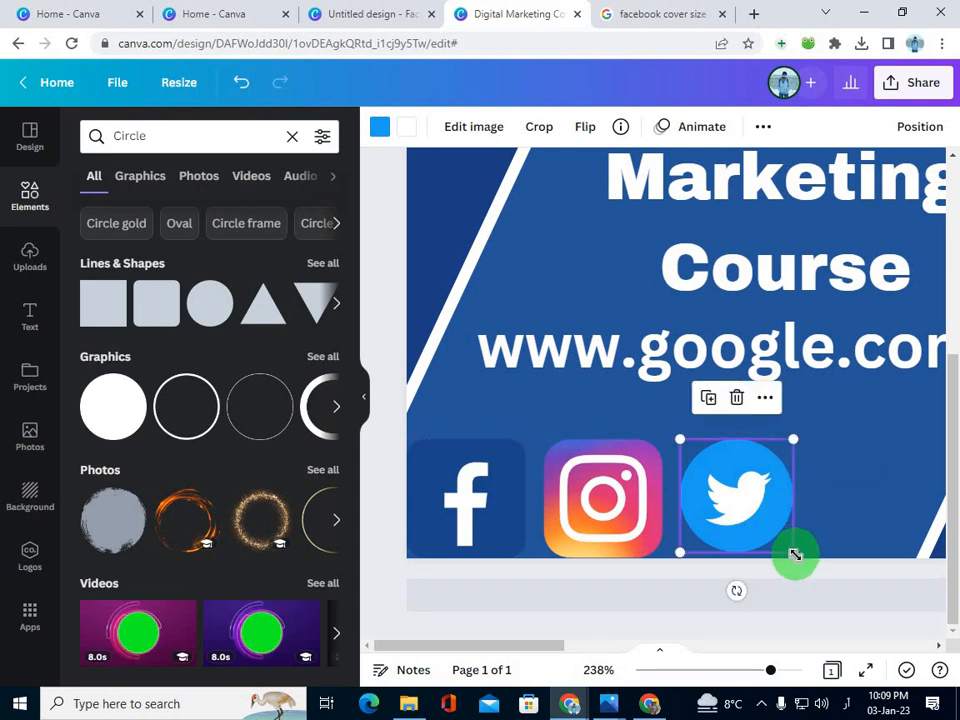
{"action": "left_click_drag", "start_coordinate": [794, 558], "coordinate": [790, 560]}
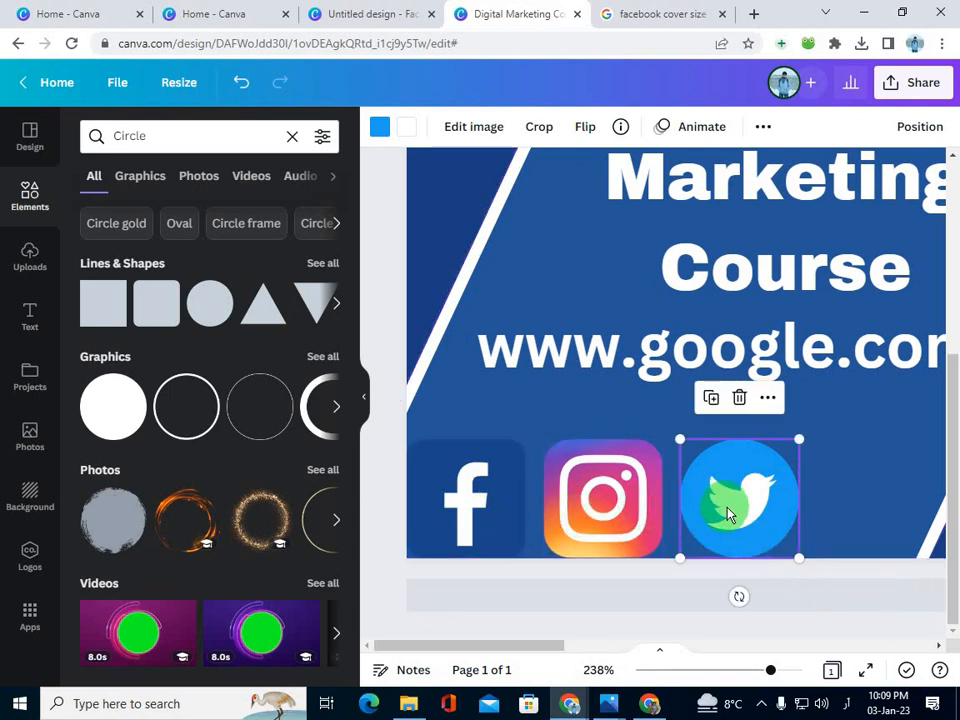
{"action": "left_click_drag", "start_coordinate": [732, 503], "coordinate": [726, 507]}
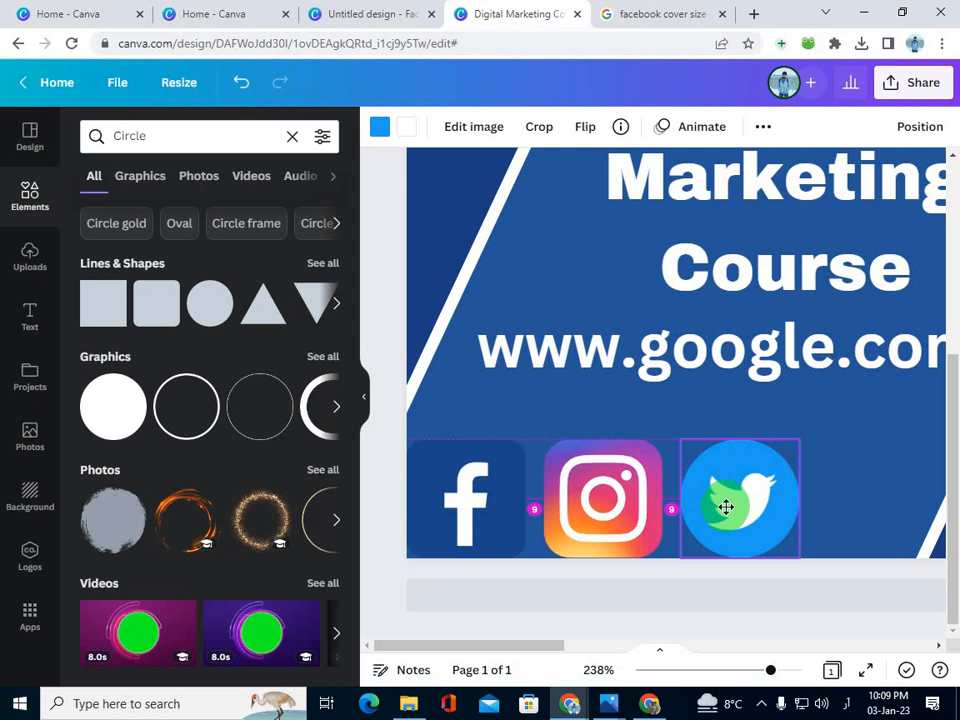
{"action": "left_click_drag", "start_coordinate": [726, 507], "coordinate": [728, 513]}
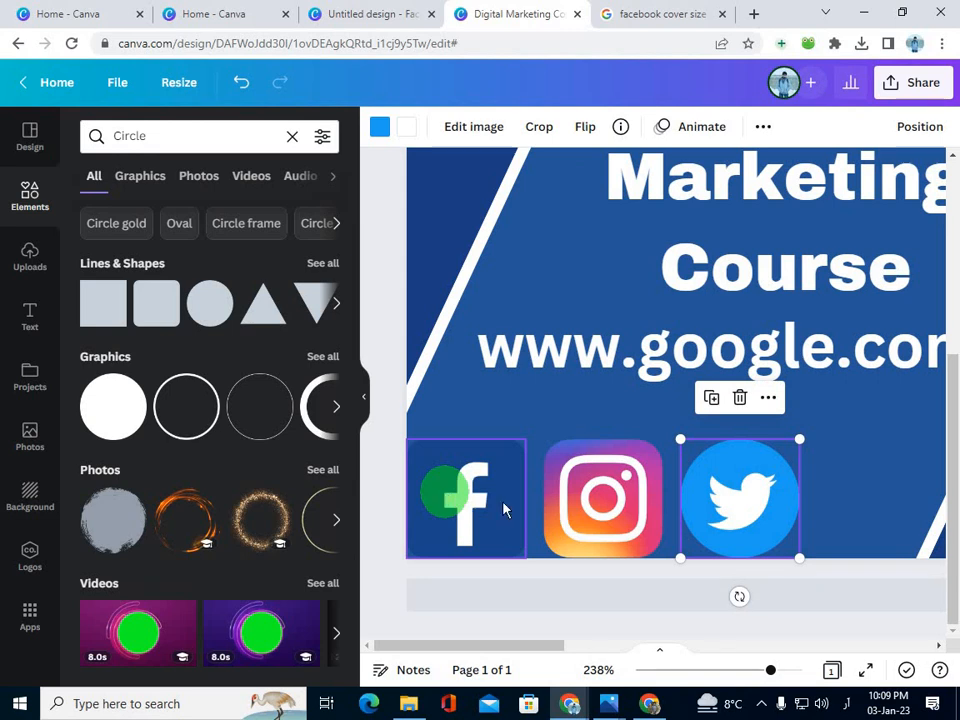
- Select the Facebook, Instagram and Twitter icons together and scale them down slightly
{"action": "left_click", "coordinate": [488, 515]}
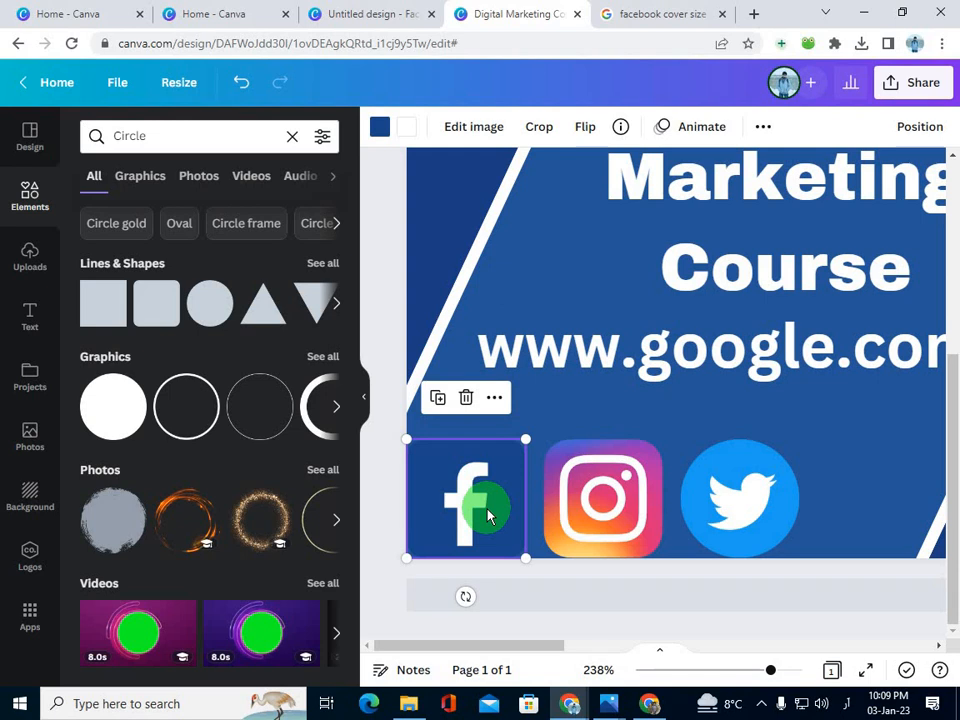
{"action": "left_click", "coordinate": [630, 502], "text": "shift"}
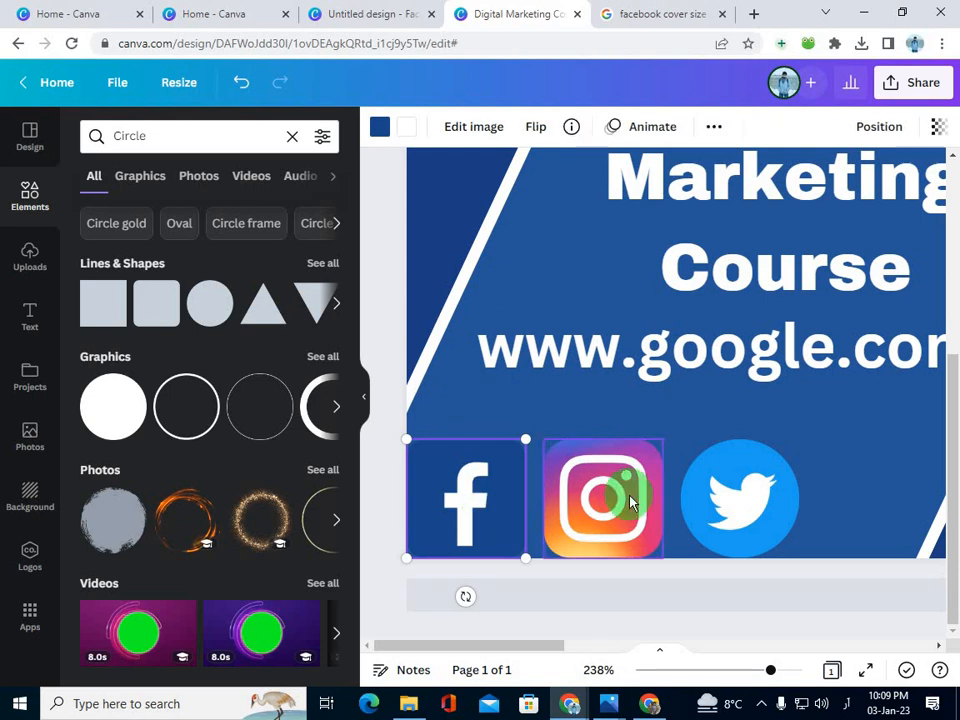
{"action": "left_click", "coordinate": [710, 500], "text": "shift"}
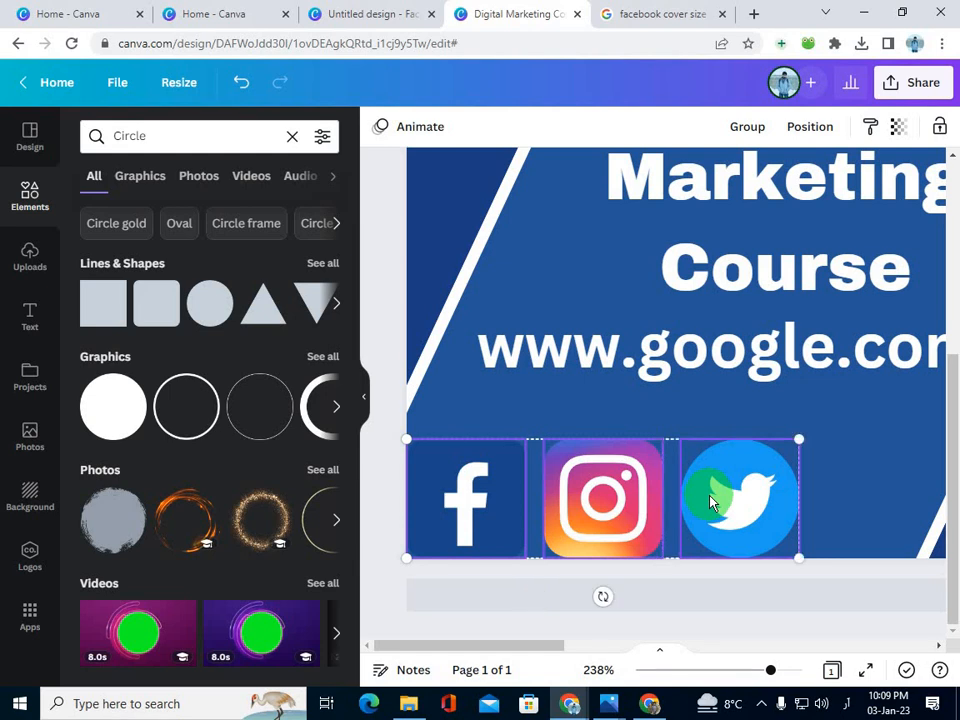
{"action": "left_click_drag", "start_coordinate": [797, 439], "coordinate": [795, 465]}
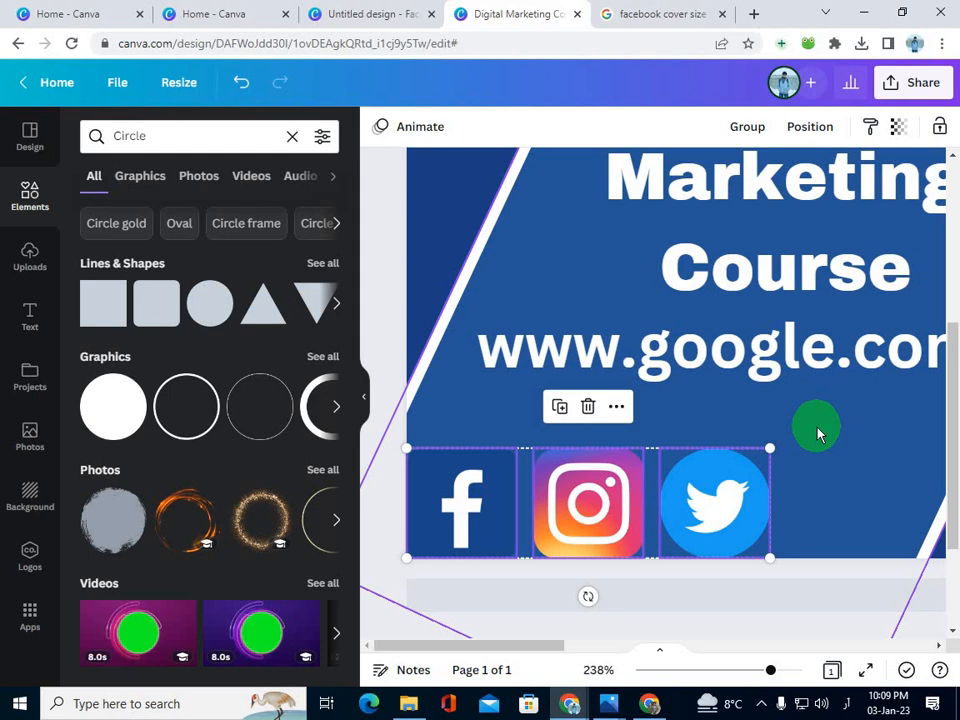
{"action": "left_click", "coordinate": [817, 432]}
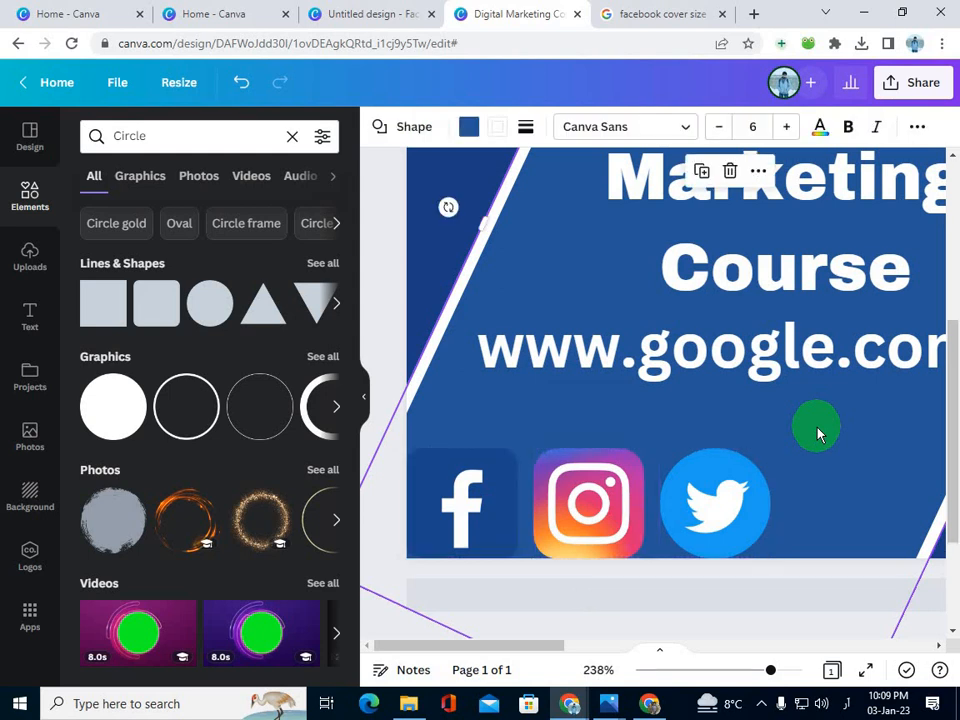
{"action": "left_click", "coordinate": [748, 506]}
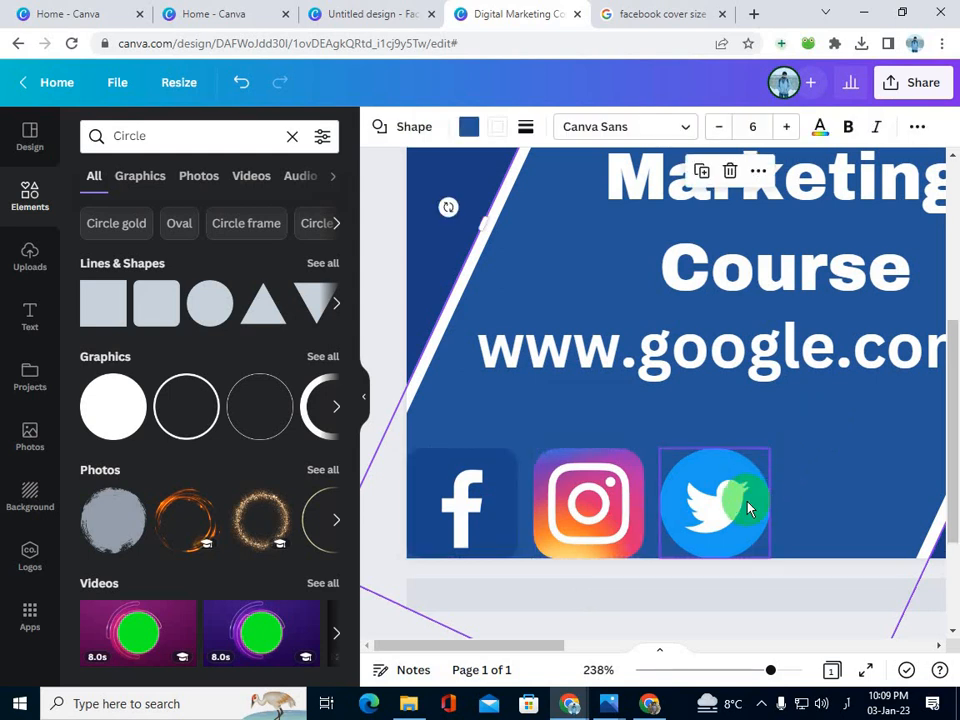
{"action": "left_click", "coordinate": [804, 438]}
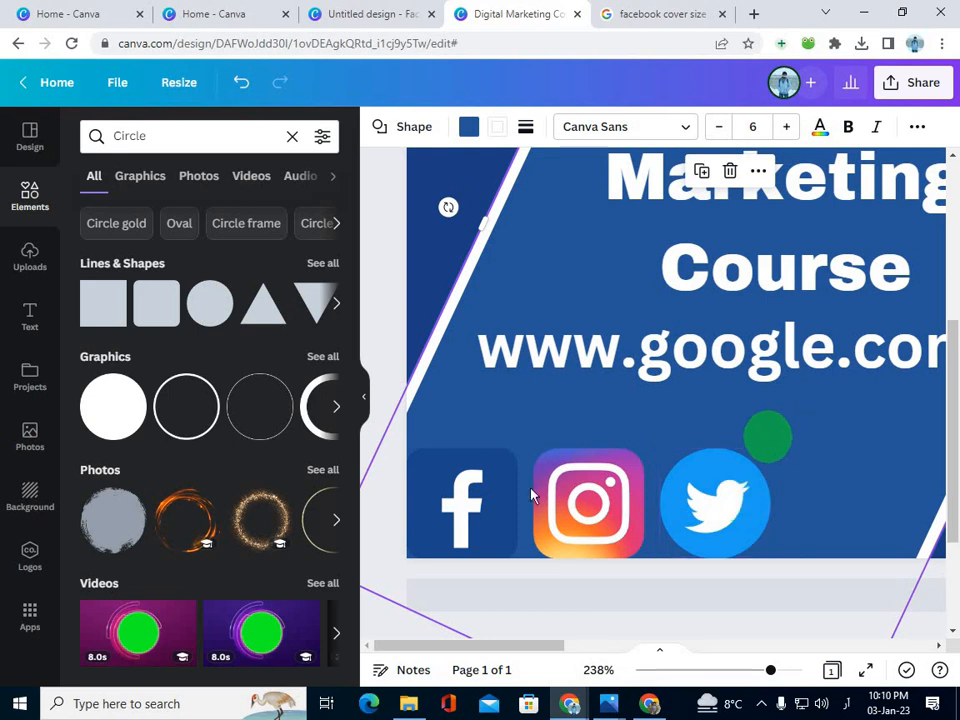
{"action": "left_click", "coordinate": [455, 485]}
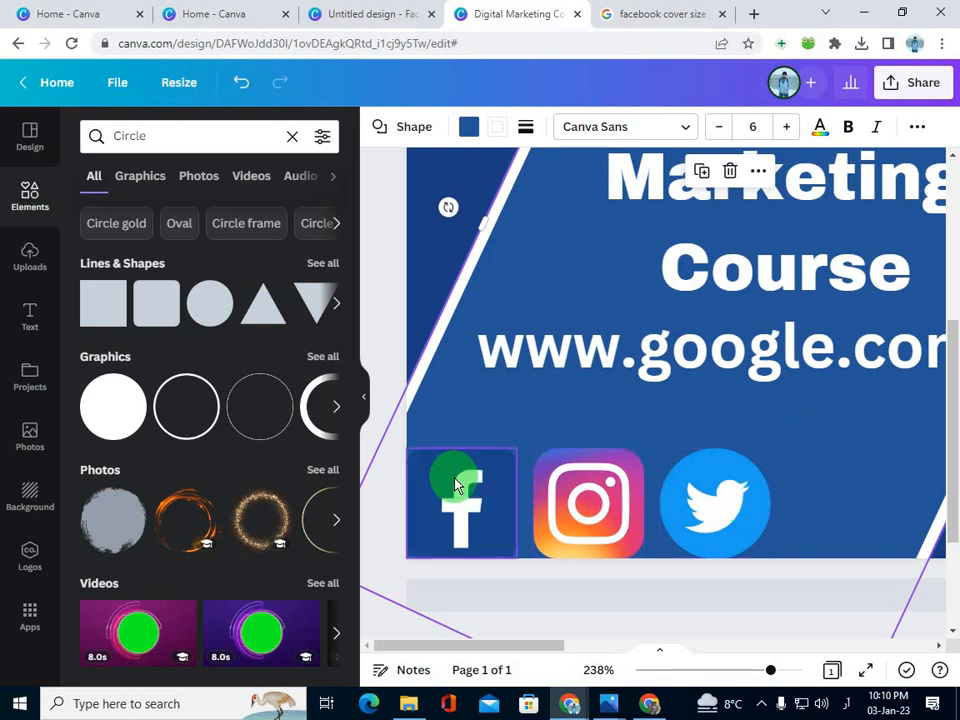
{"action": "left_click", "coordinate": [668, 484]}
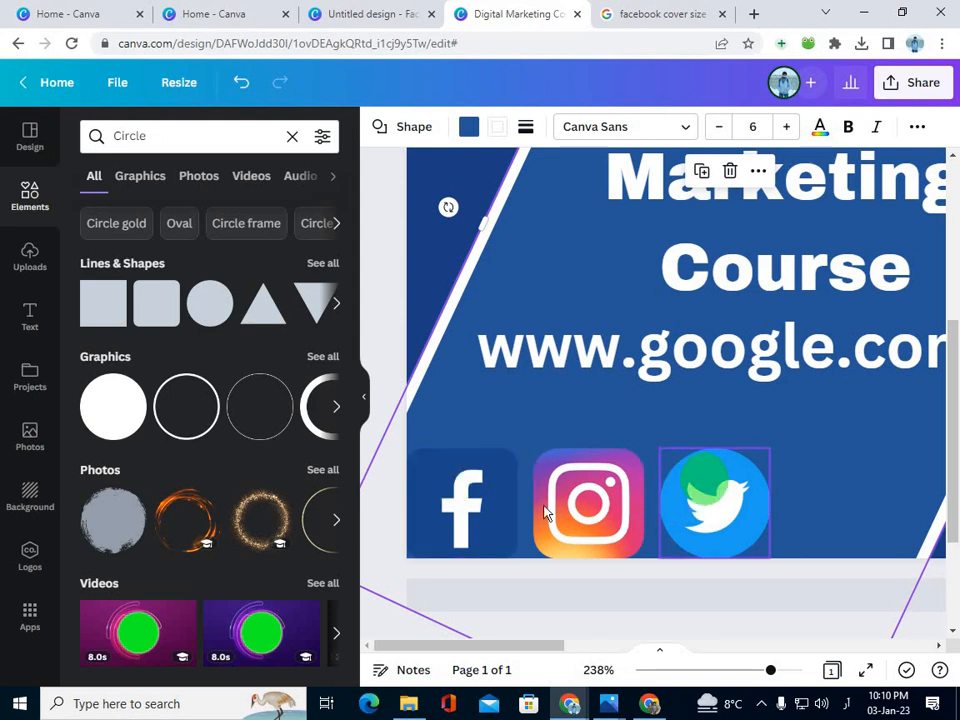
{"action": "left_click", "coordinate": [505, 502]}
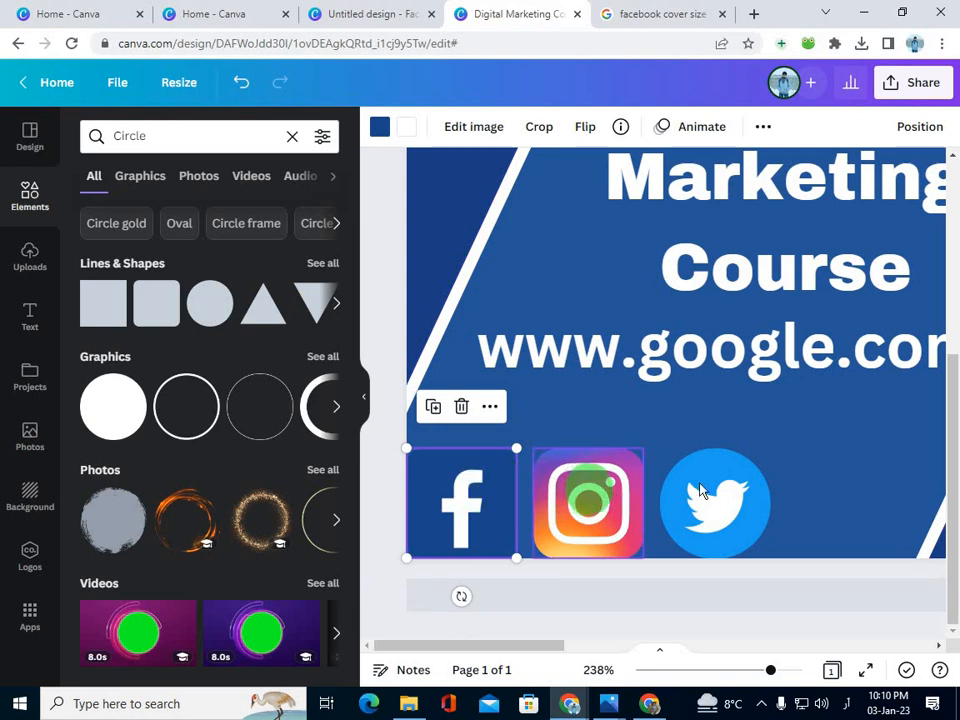
{"action": "left_click", "coordinate": [648, 427]}
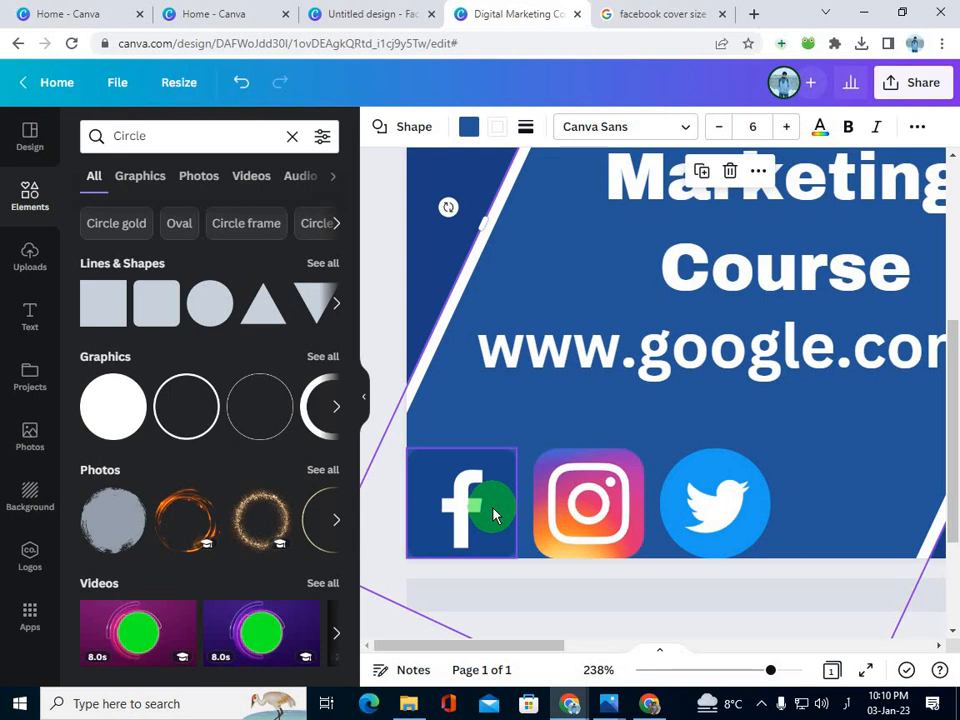
- Move the Twitter icon up out of the row and shift the Instagram icon farther from the Facebook icon
{"action": "left_click_drag", "start_coordinate": [719, 502], "coordinate": [773, 422]}
{"action": "left_click", "coordinate": [617, 500]}
{"action": "left_click_drag", "start_coordinate": [617, 500], "coordinate": [686, 488]}
{"action": "left_click_drag", "start_coordinate": [750, 424], "coordinate": [754, 392]}
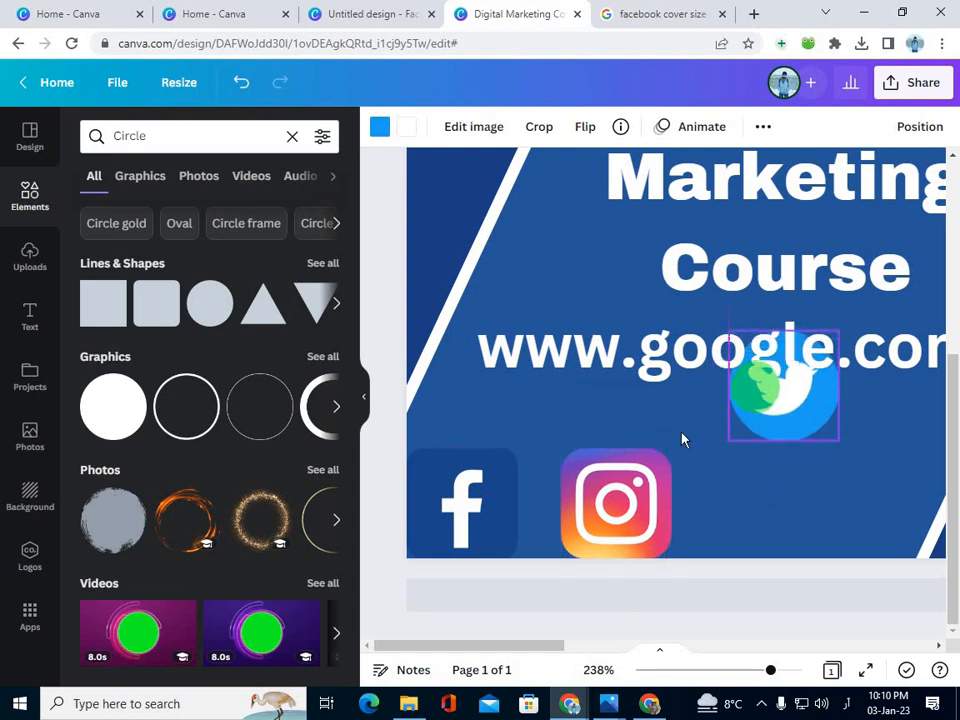
{"action": "mouse_move", "coordinate": [618, 500]}
{"action": "left_mouse_down"}
{"action": "mouse_move", "coordinate": [594, 500]}
{"action": "mouse_move", "coordinate": [611, 497]}
{"action": "mouse_move", "coordinate": [602, 493]}
{"action": "mouse_move", "coordinate": [602, 502]}
{"action": "left_mouse_up"}
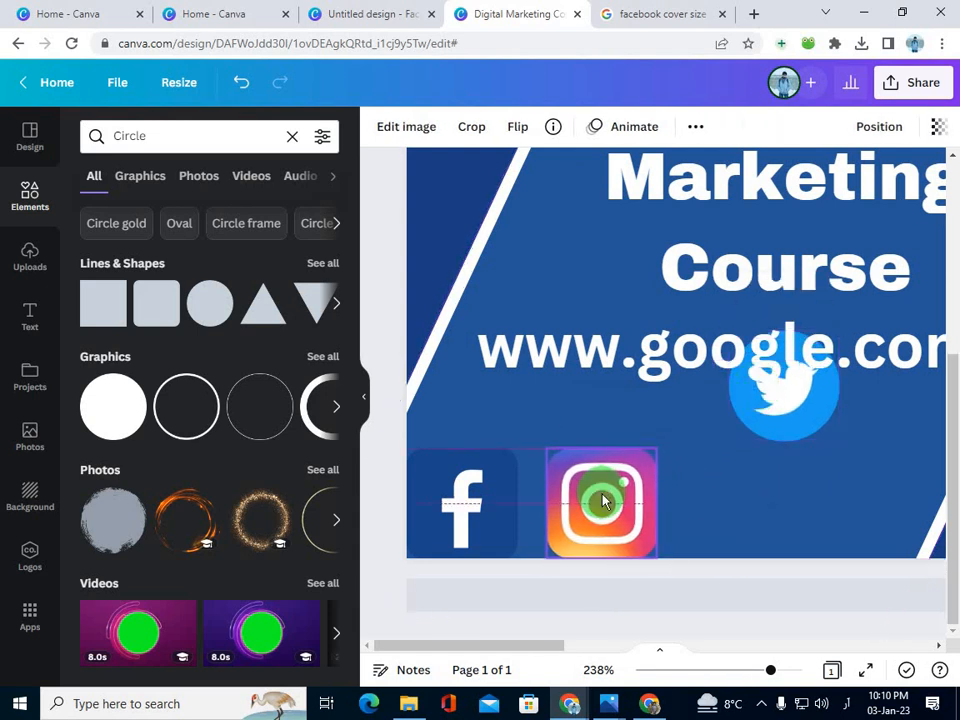
- Place the Twitter icon back in the row beside Instagram, leaving equal gaps of 15 between the three icons
{"action": "left_click", "coordinate": [778, 410]}
{"action": "left_click_drag", "start_coordinate": [778, 410], "coordinate": [766, 434]}
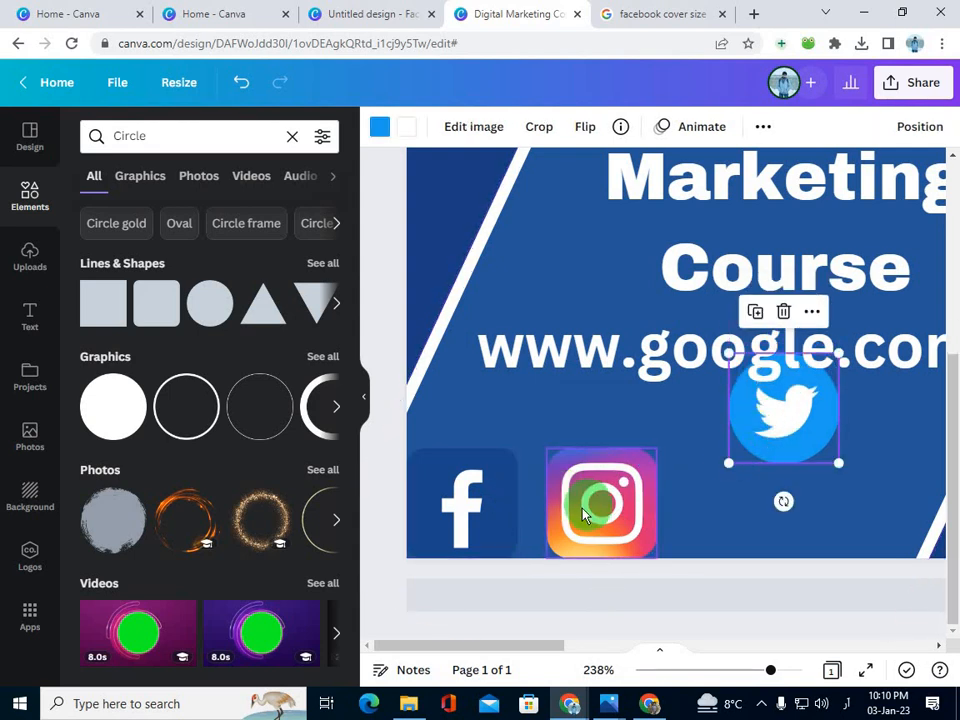
{"action": "left_click_drag", "start_coordinate": [792, 428], "coordinate": [747, 511]}
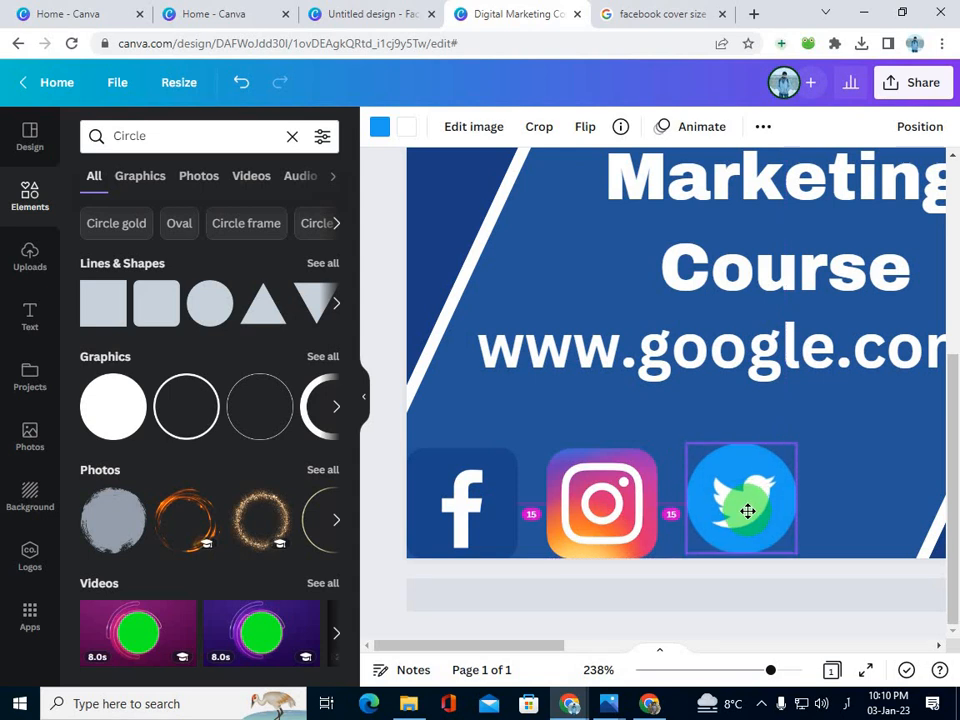
{"action": "left_click_drag", "start_coordinate": [748, 511], "coordinate": [748, 511]}
{"action": "left_click_drag", "start_coordinate": [748, 511], "coordinate": [748, 511]}
{"action": "left_click_drag", "start_coordinate": [747, 511], "coordinate": [747, 511]}
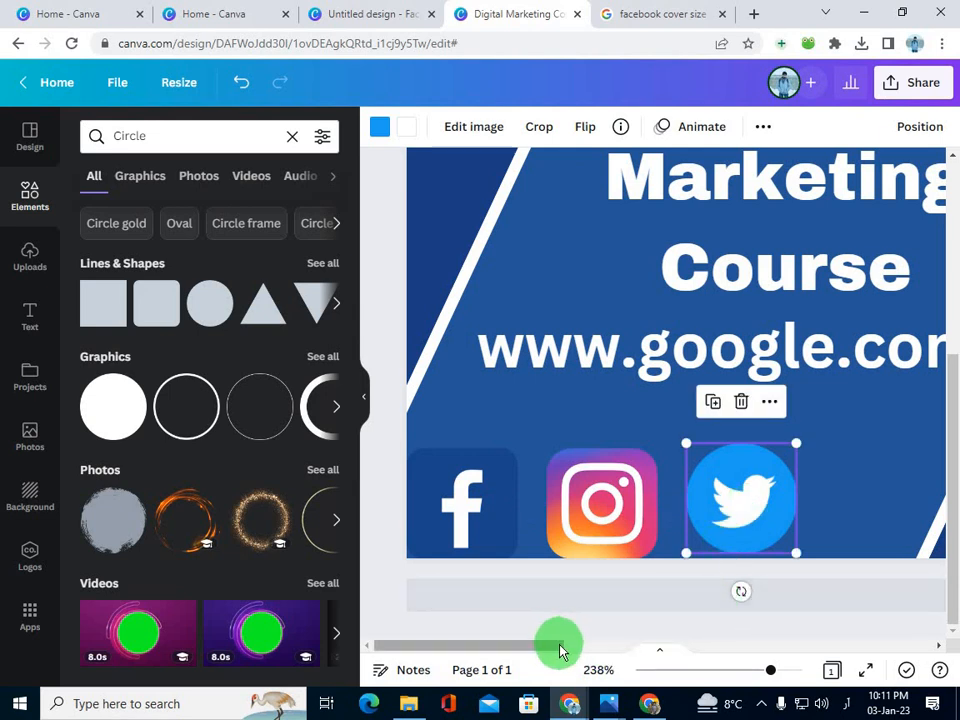
- Scale the Facebook and Instagram icons down slightly to about 124 by 55 overall, and shrink all three icons together a little more
{"action": "left_click_drag", "start_coordinate": [755, 677], "coordinate": [721, 677]}
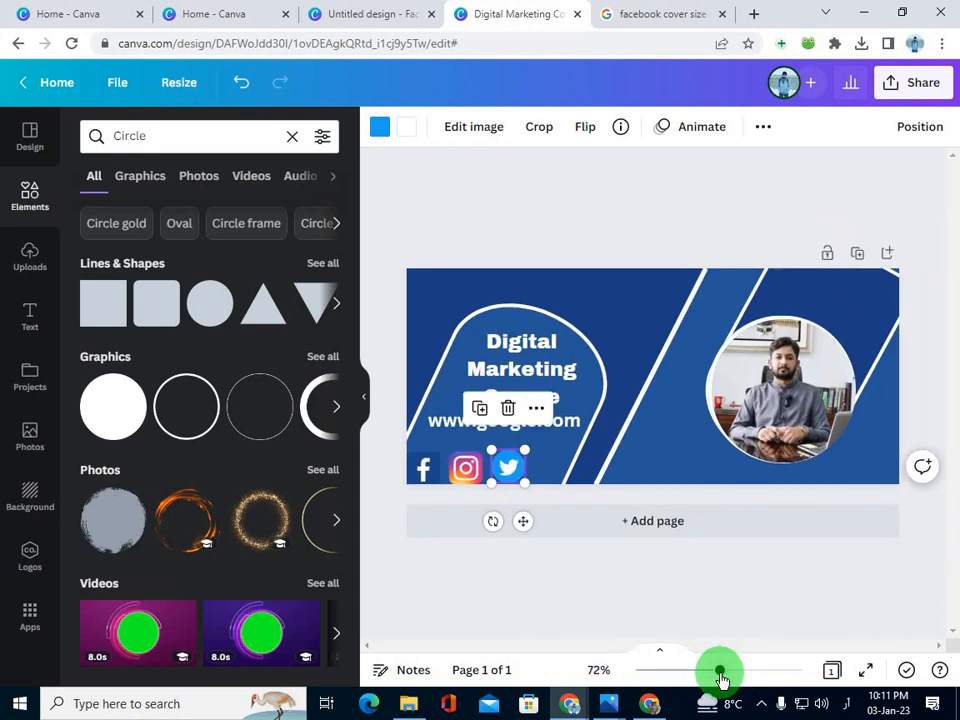
{"action": "left_click_drag", "start_coordinate": [722, 680], "coordinate": [558, 598]}
{"action": "scroll", "coordinate": [554, 518], "scroll_direction": "down", "scroll_amount": 2}
{"action": "left_click_drag", "start_coordinate": [575, 643], "coordinate": [531, 641]}
{"action": "left_click", "coordinate": [478, 532]}
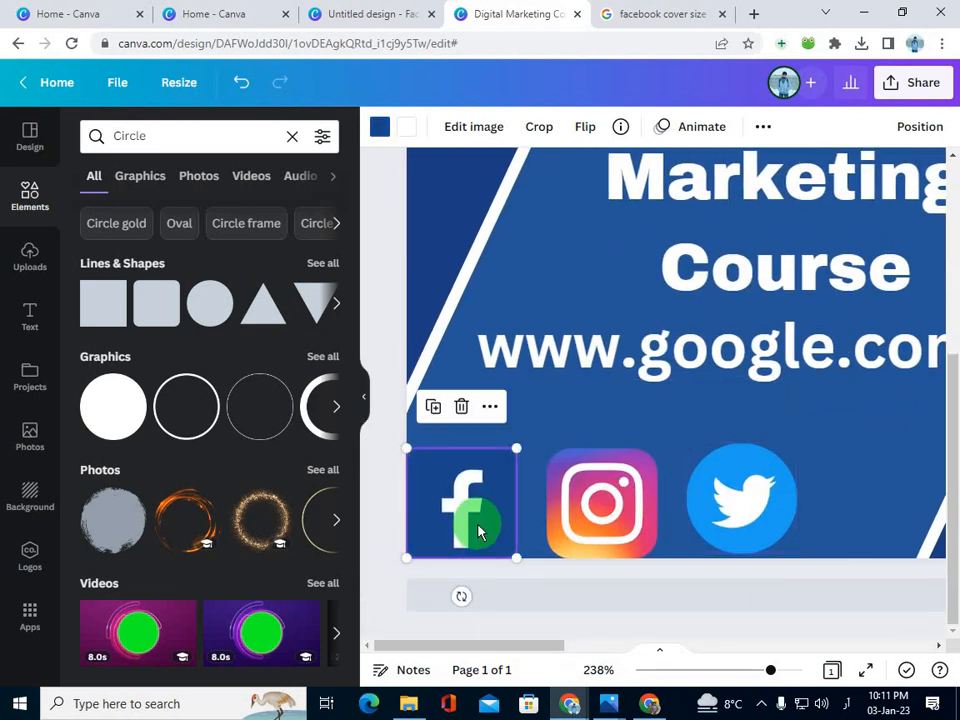
{"action": "left_click", "coordinate": [588, 500], "text": "shift"}
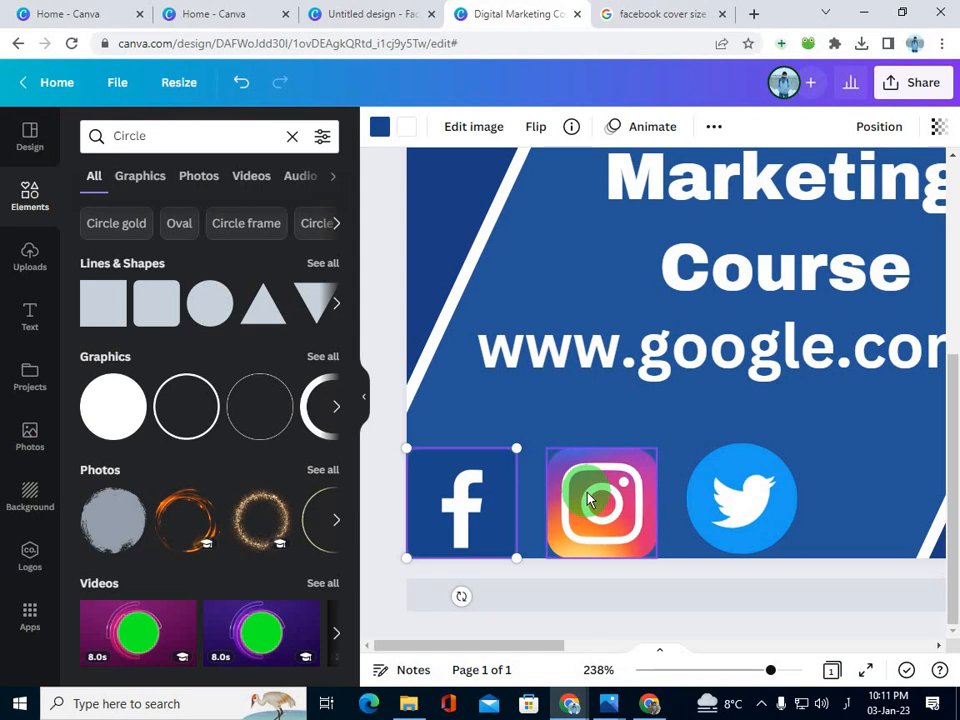
{"action": "left_click", "coordinate": [588, 500], "text": "shift"}
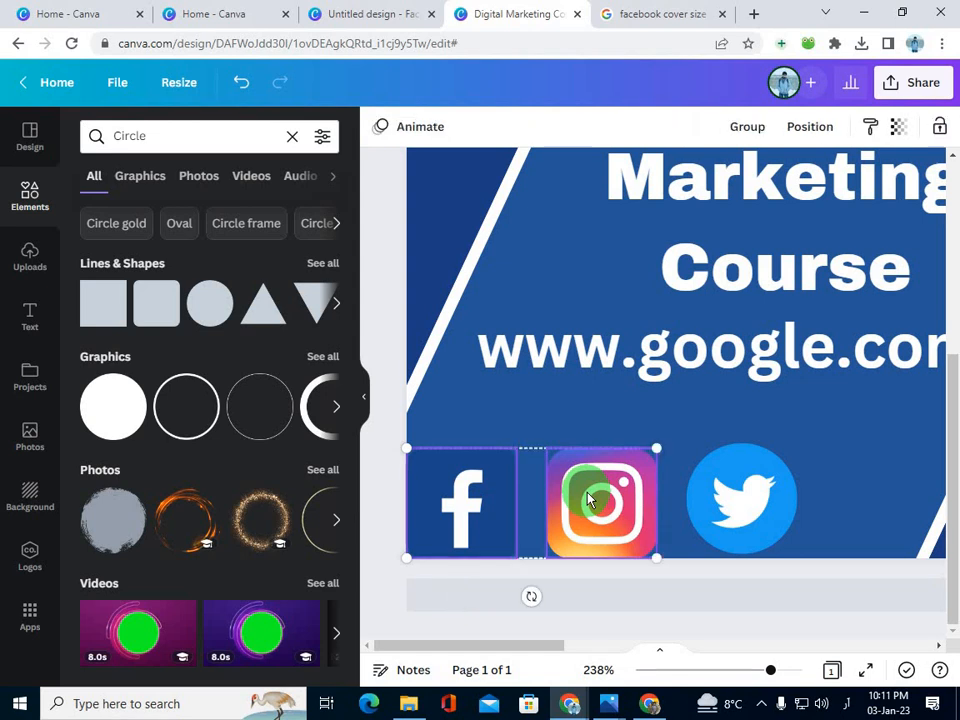
{"action": "mouse_move", "coordinate": [656, 449]}
{"action": "left_mouse_down"}
{"action": "mouse_move", "coordinate": [701, 427]}
{"action": "mouse_move", "coordinate": [666, 454]}
{"action": "mouse_move", "coordinate": [707, 429]}
{"action": "mouse_move", "coordinate": [671, 456]}
{"action": "mouse_move", "coordinate": [652, 451]}
{"action": "left_mouse_up"}
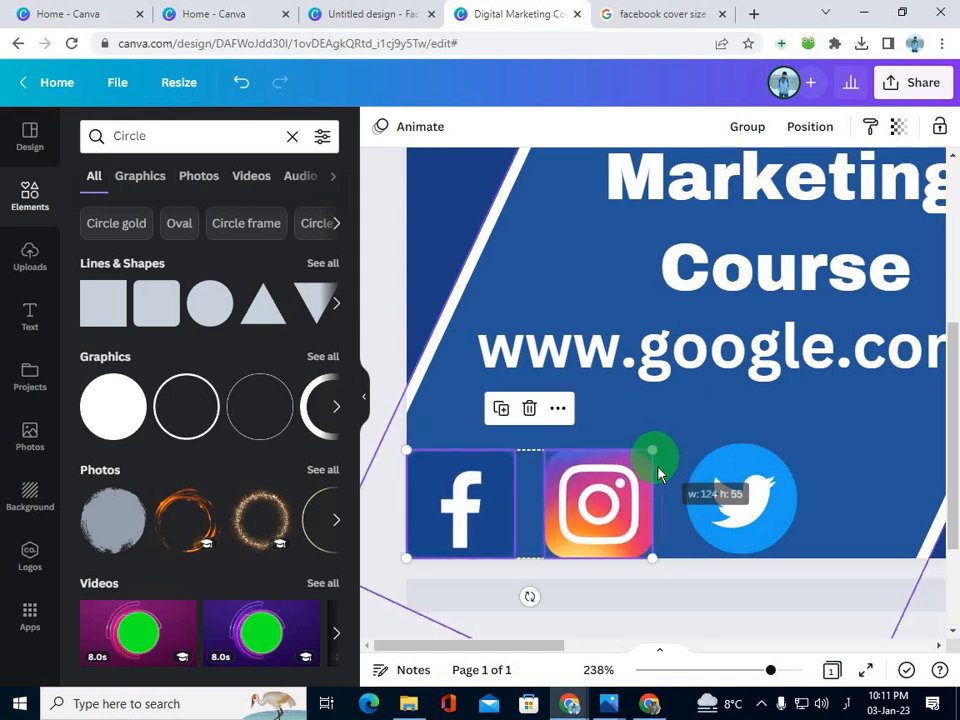
{"action": "left_click", "coordinate": [752, 512], "text": "shift"}
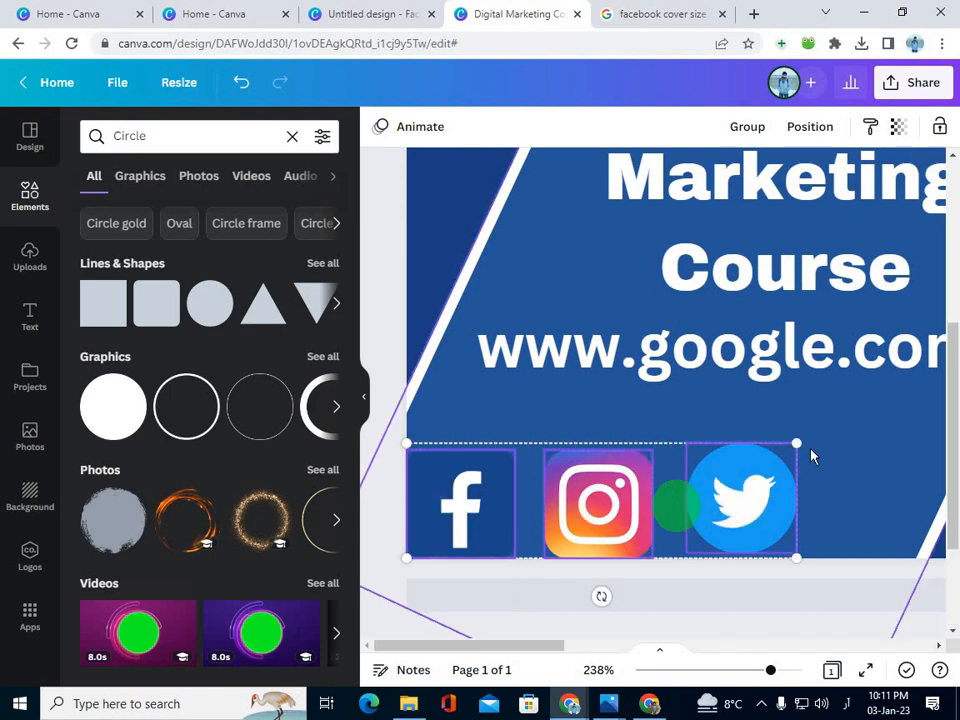
{"action": "mouse_move", "coordinate": [796, 443]}
{"action": "left_mouse_down"}
{"action": "mouse_move", "coordinate": [909, 374]}
{"action": "mouse_move", "coordinate": [780, 422]}
{"action": "mouse_move", "coordinate": [784, 430]}
{"action": "left_mouse_up"}
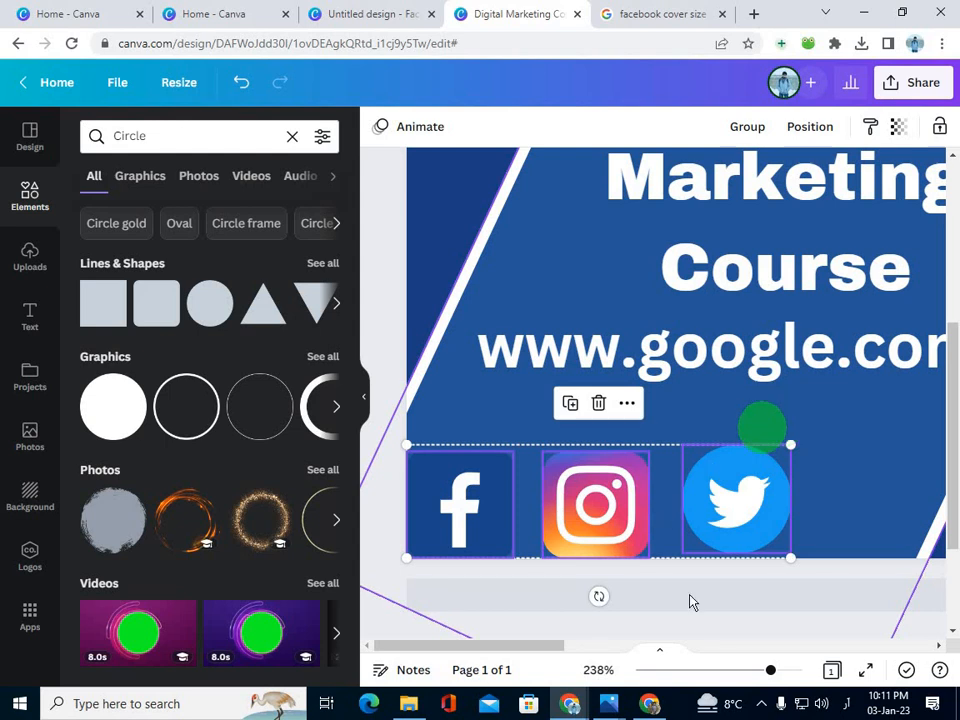
- Delete the thick white diagonal line between the title shape and the photo
{"action": "left_click_drag", "start_coordinate": [769, 671], "coordinate": [718, 675]}
{"action": "left_click", "coordinate": [652, 372]}
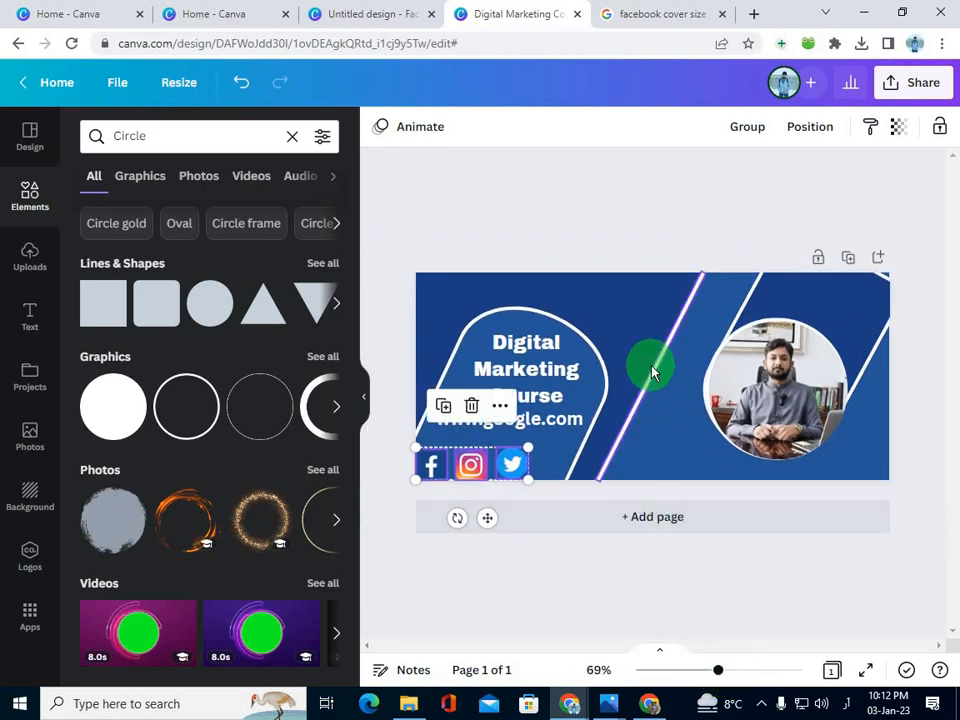
{"action": "left_click_drag", "start_coordinate": [718, 670], "coordinate": [738, 670]}
{"action": "left_click", "coordinate": [653, 433]}
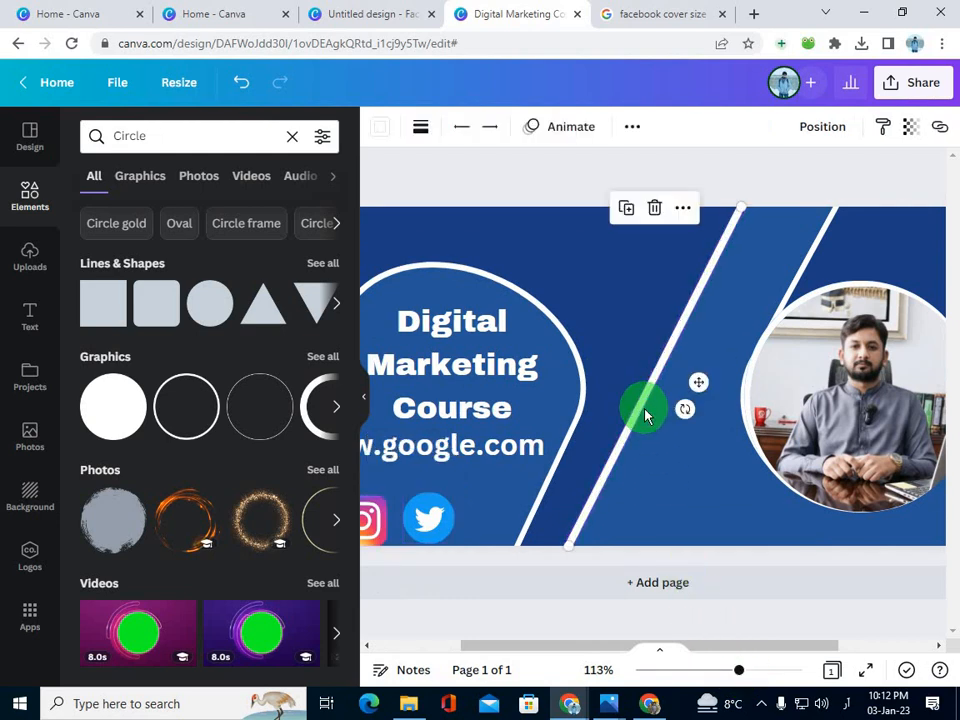
{"action": "left_click", "coordinate": [655, 207]}
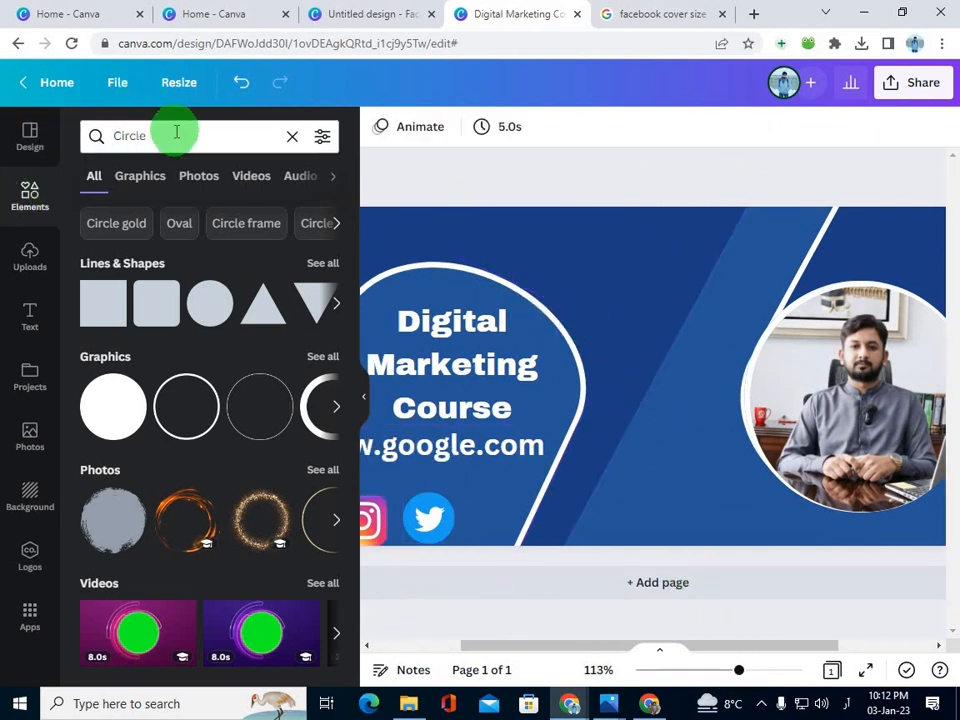
- Search the elements for "line" and add the plain solid line from Lines & Shapes to the cover
{"action": "left_click", "coordinate": [84, 135]}
{"action": "type", "text": "لینع"}
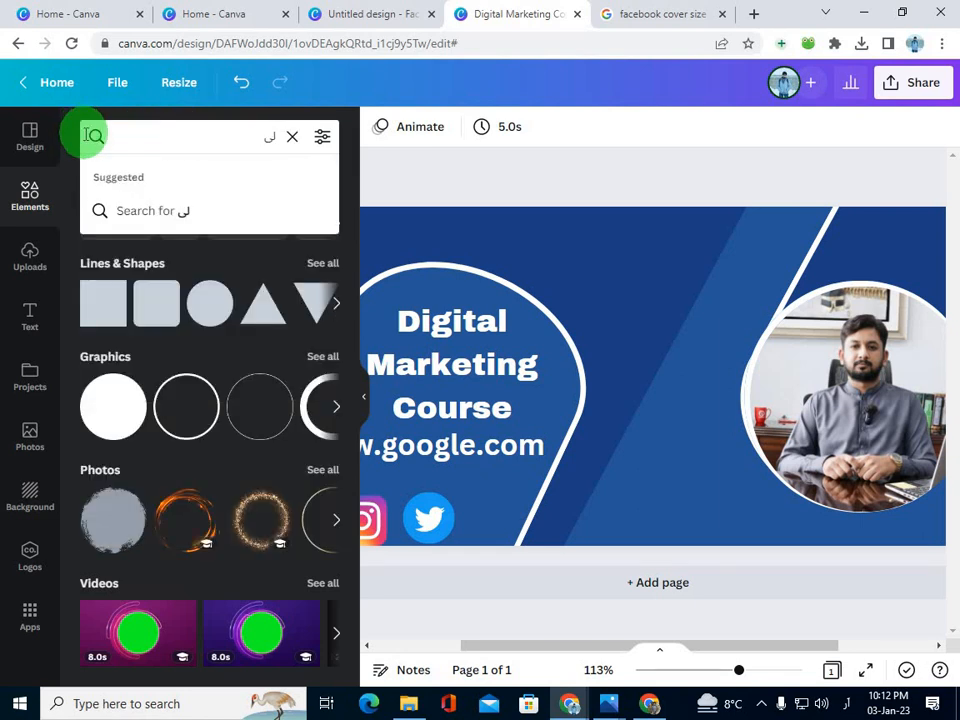
{"action": "key", "text": "BackSpace"}
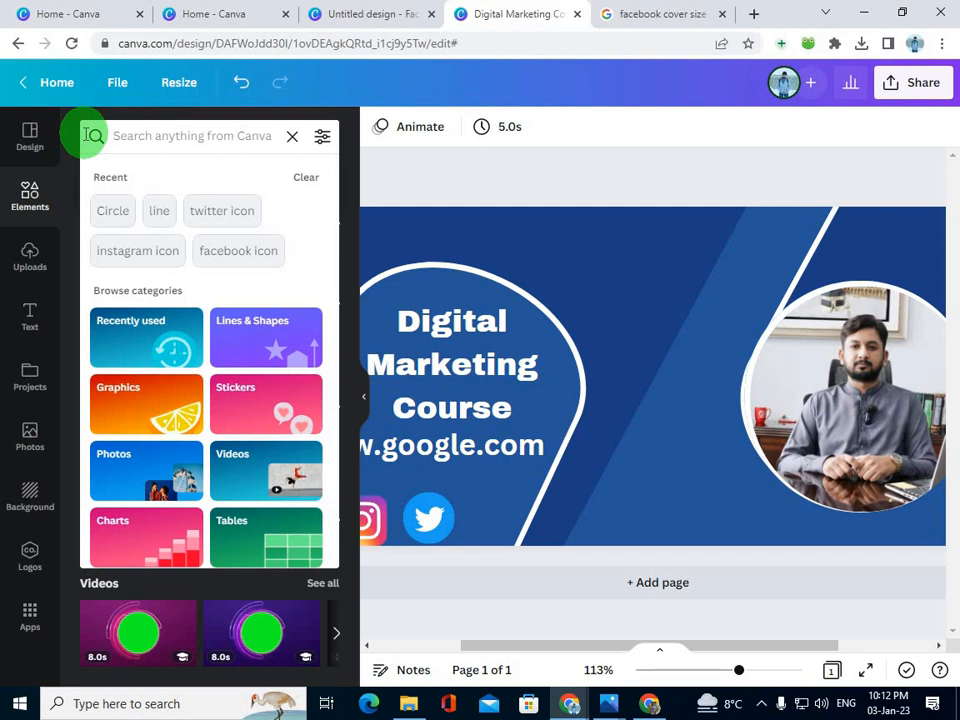
{"action": "type", "text": "line"}
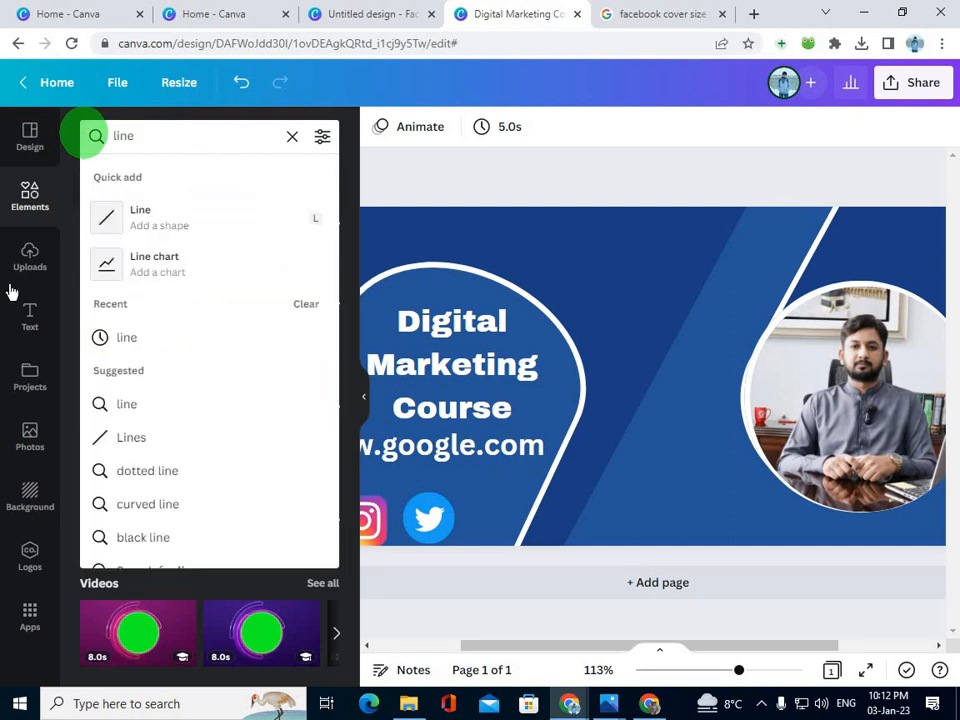
{"action": "left_click", "coordinate": [102, 338]}
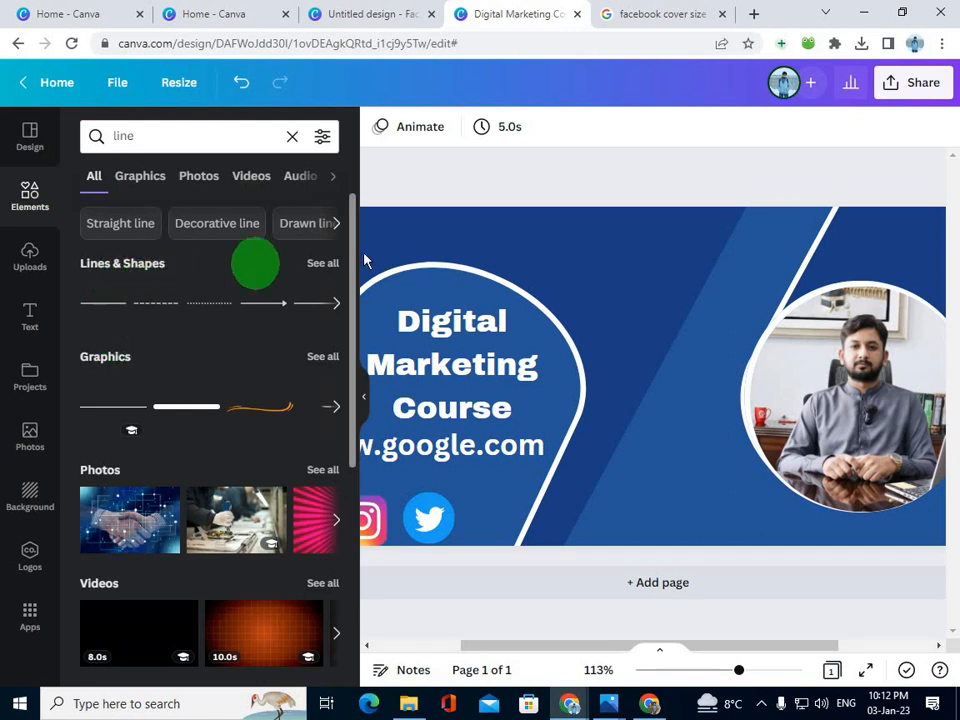
{"action": "left_click", "coordinate": [325, 270]}
{"action": "left_click", "coordinate": [96, 203]}
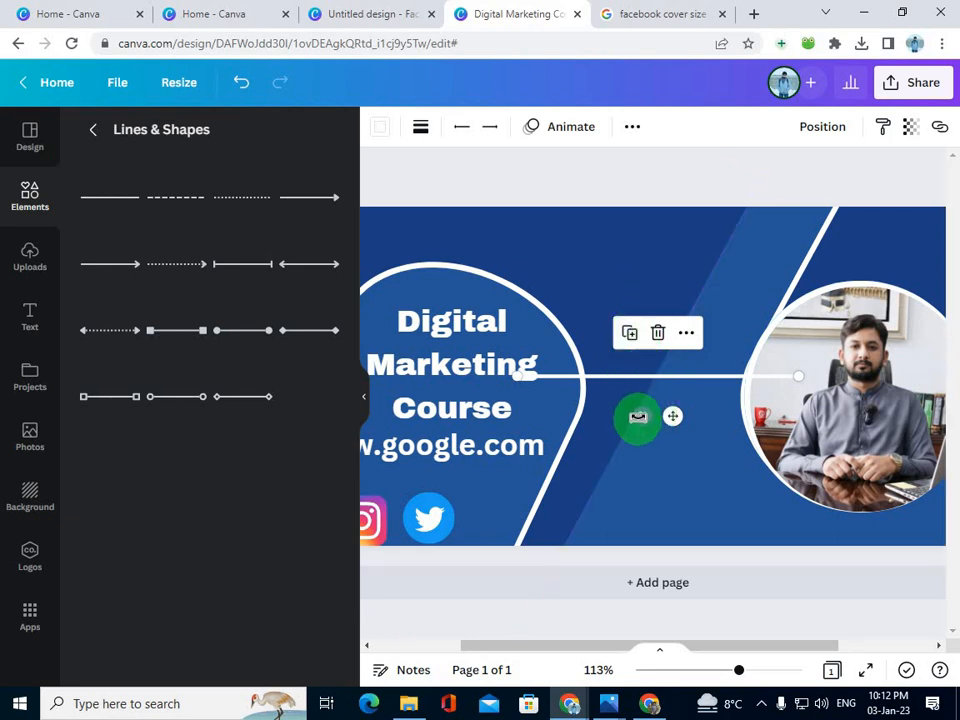
- Rotate the new line to the slant of the two-tone blue boundary and extend both ends to the cover's upper and lower edges
{"action": "left_click_drag", "start_coordinate": [639, 416], "coordinate": [750, 445]}
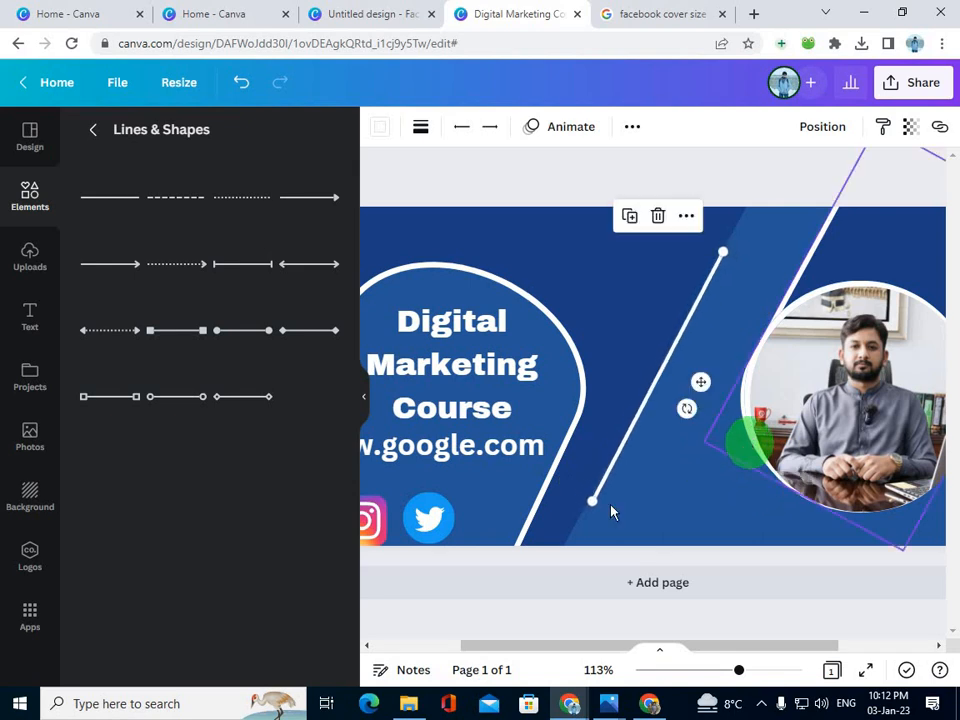
{"action": "left_click_drag", "start_coordinate": [588, 510], "coordinate": [566, 546]}
{"action": "left_click_drag", "start_coordinate": [723, 251], "coordinate": [748, 207]}
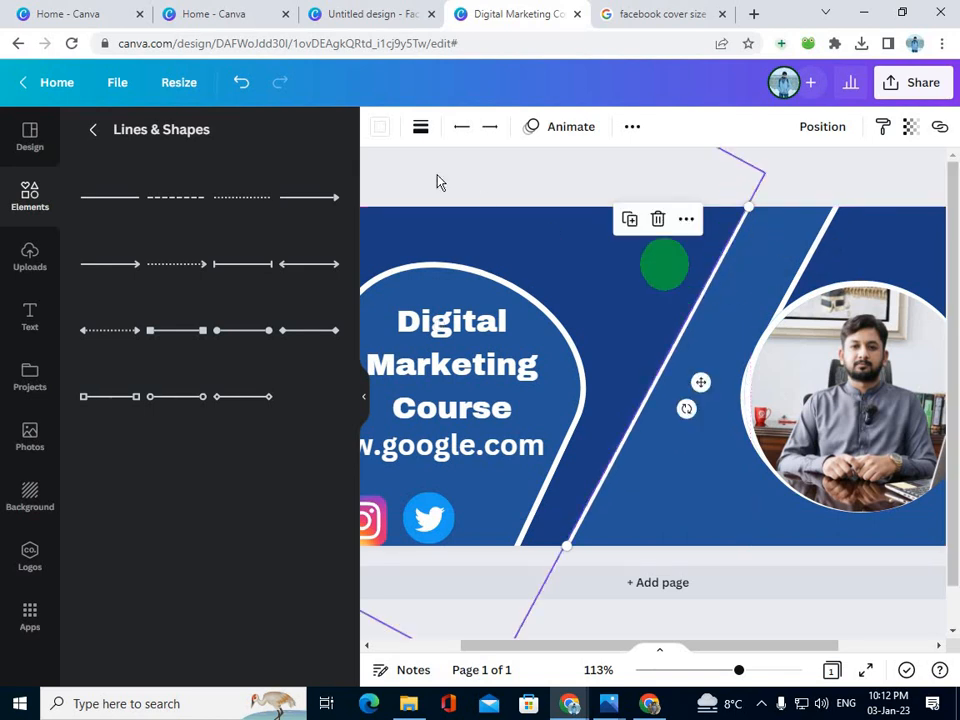
- Try medium blue and orange as the diagonal line's colour, and set it back to white
{"action": "left_click", "coordinate": [376, 135]}
{"action": "left_click", "coordinate": [334, 214]}
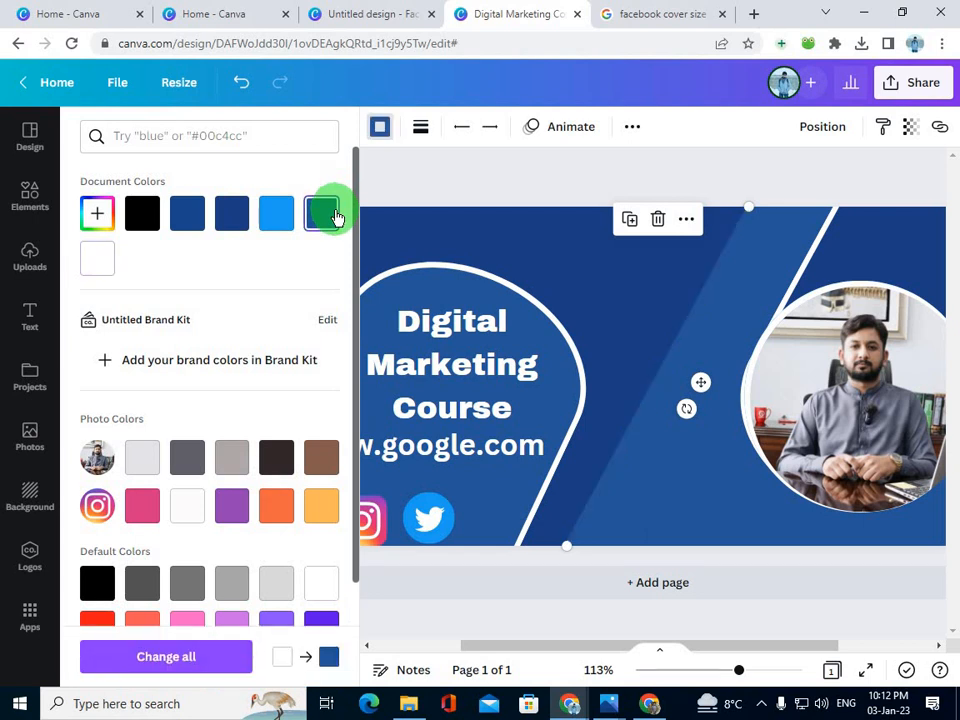
{"action": "left_click", "coordinate": [276, 505]}
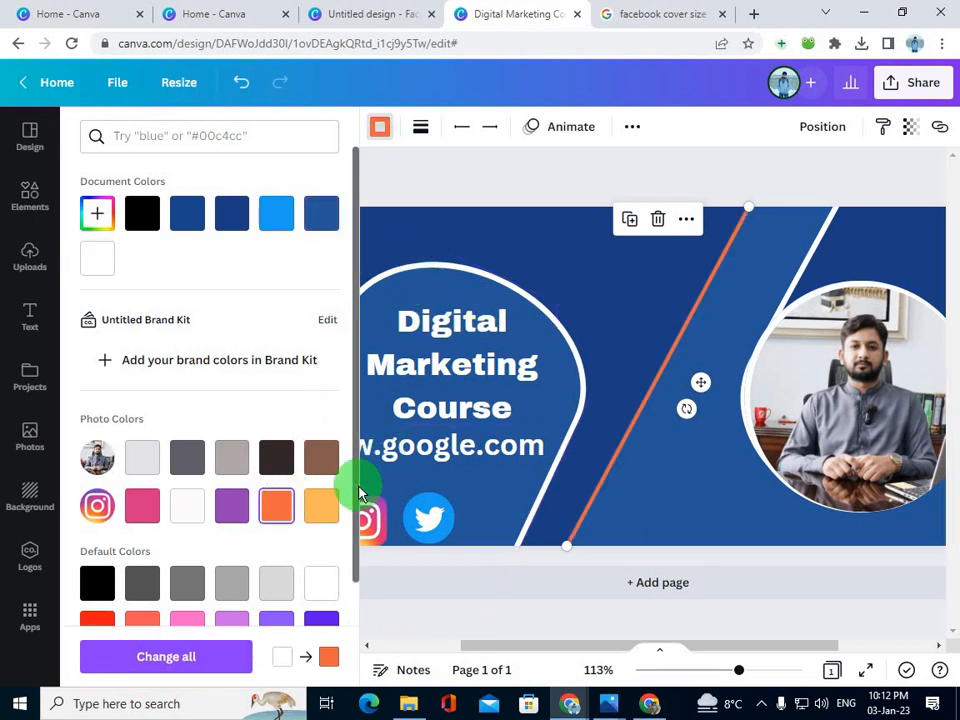
{"action": "left_click", "coordinate": [97, 258]}
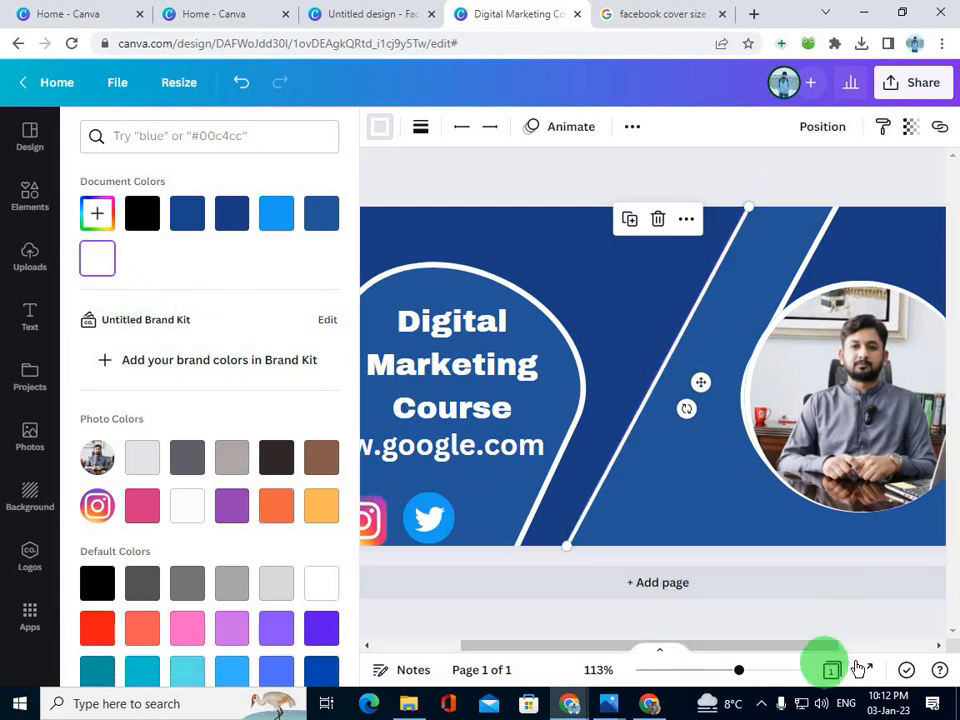
- Compare the whole cover with the reference image Digital Marketing Course.png in the photo viewer, and return to the Canva design
{"action": "left_click_drag", "start_coordinate": [739, 672], "coordinate": [711, 680]}
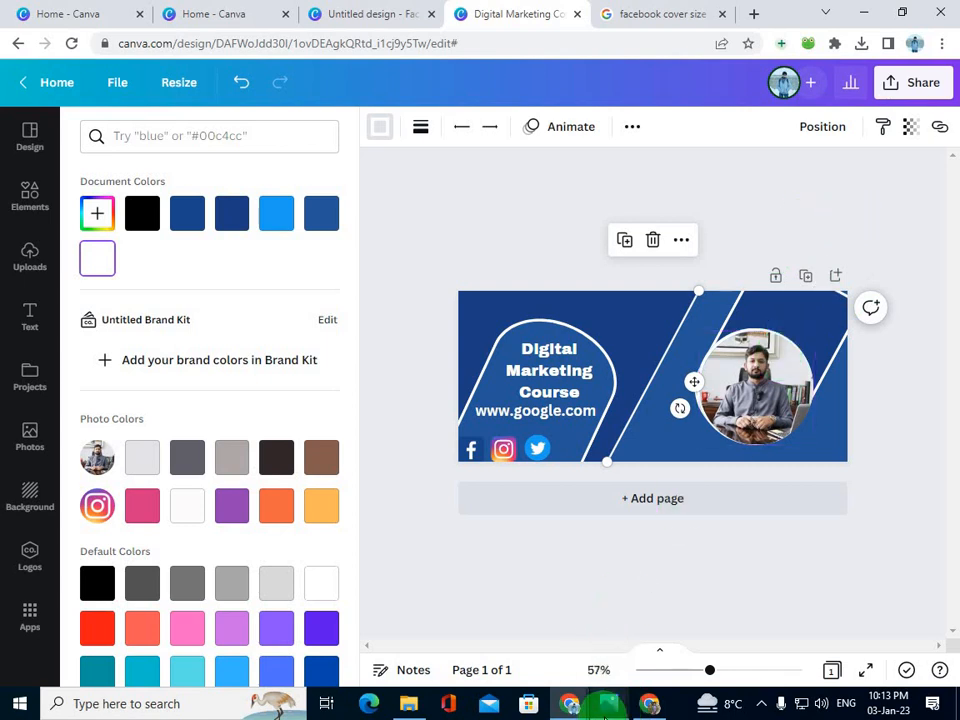
{"action": "mouse_move", "coordinate": [608, 705]}
{"action": "left_click", "coordinate": [580, 612]}
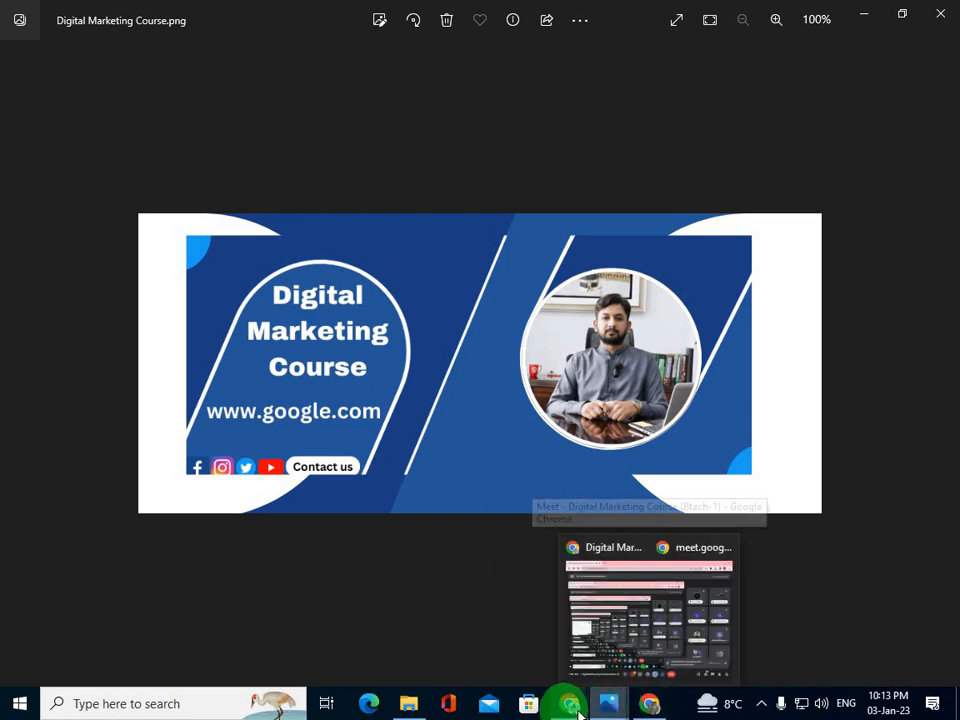
{"action": "mouse_move", "coordinate": [570, 705]}
{"action": "left_click", "coordinate": [510, 594]}
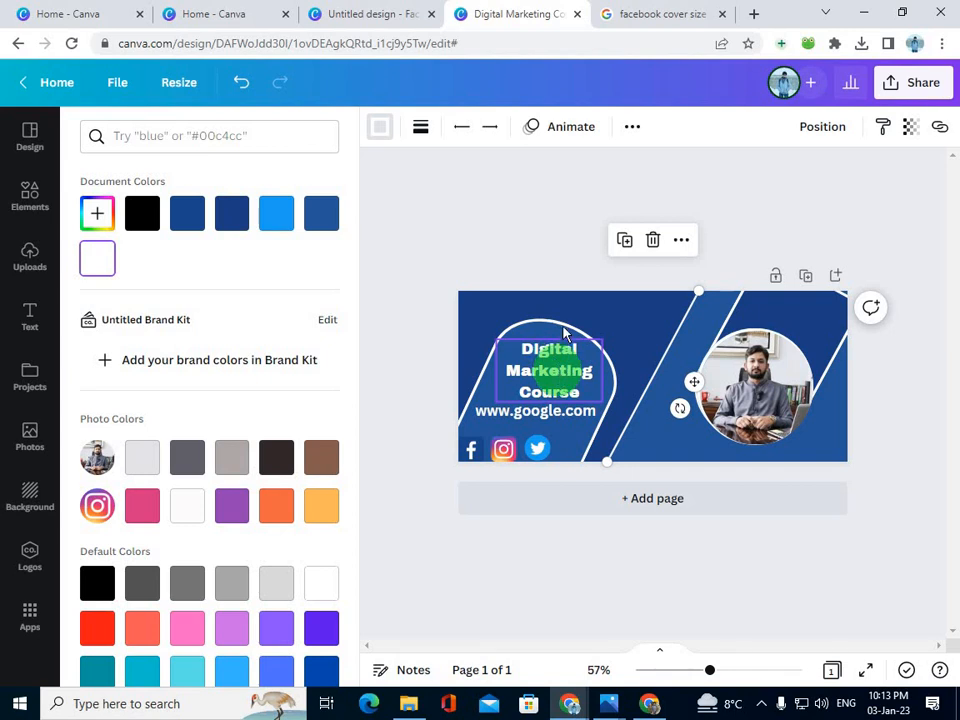
- Select the title, website text, three social icons, both rounded shapes and the photo together, excluding the diagonal line
{"action": "left_click", "coordinate": [542, 366], "text": "shift"}
{"action": "left_click", "coordinate": [500, 411], "text": "shift"}
{"action": "left_click", "coordinate": [492, 451], "text": "shift"}
{"action": "left_click", "coordinate": [474, 456], "text": "shift"}
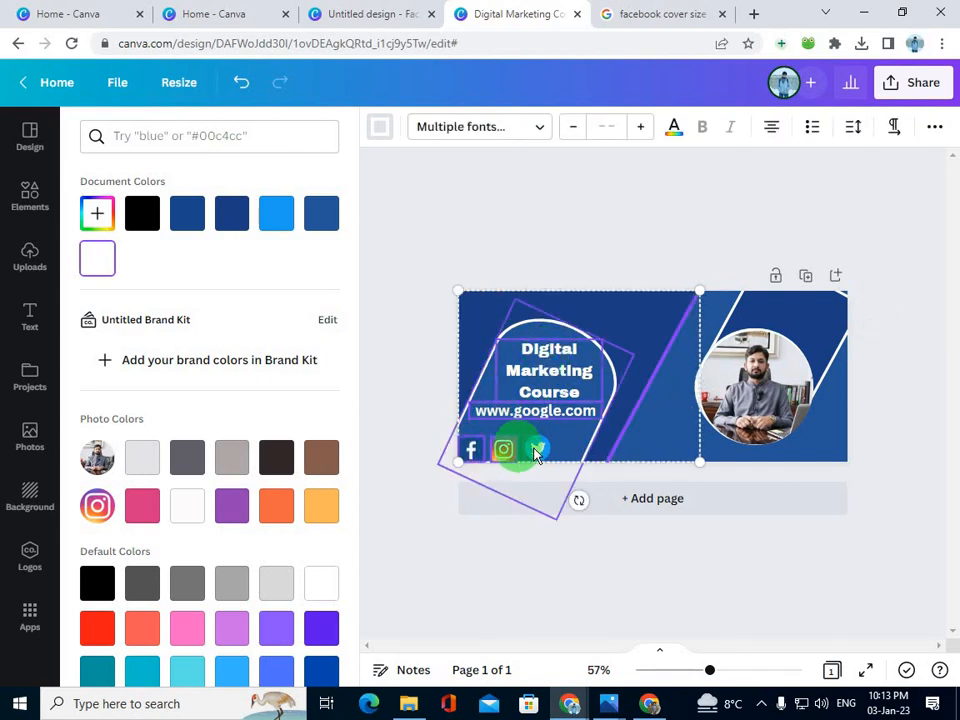
{"action": "left_click", "coordinate": [491, 370], "text": "shift"}
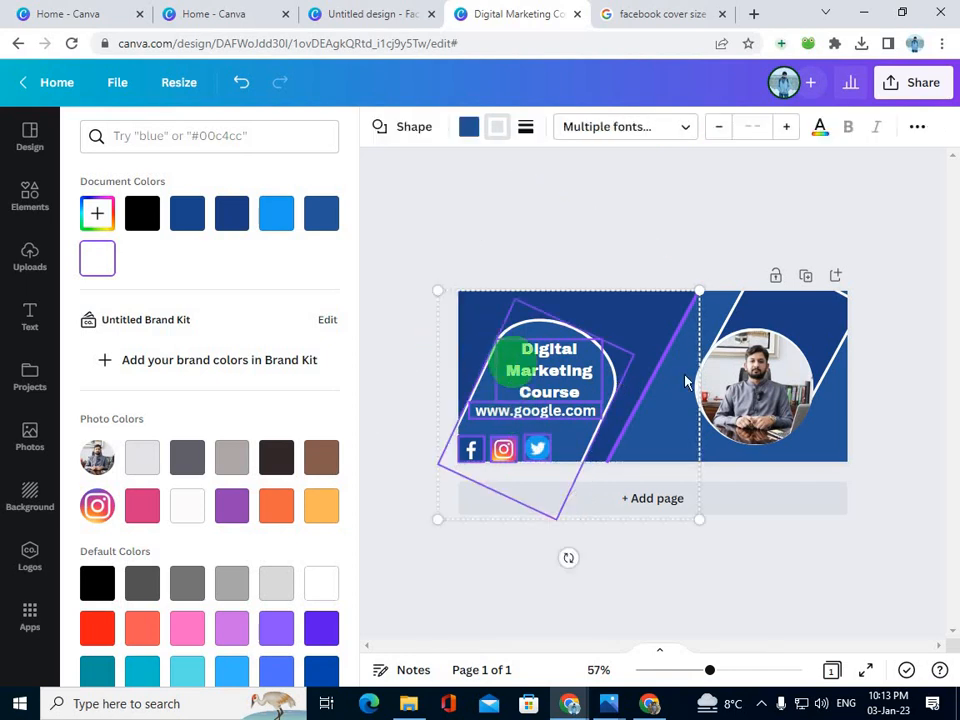
{"action": "left_click", "coordinate": [664, 354], "text": "shift"}
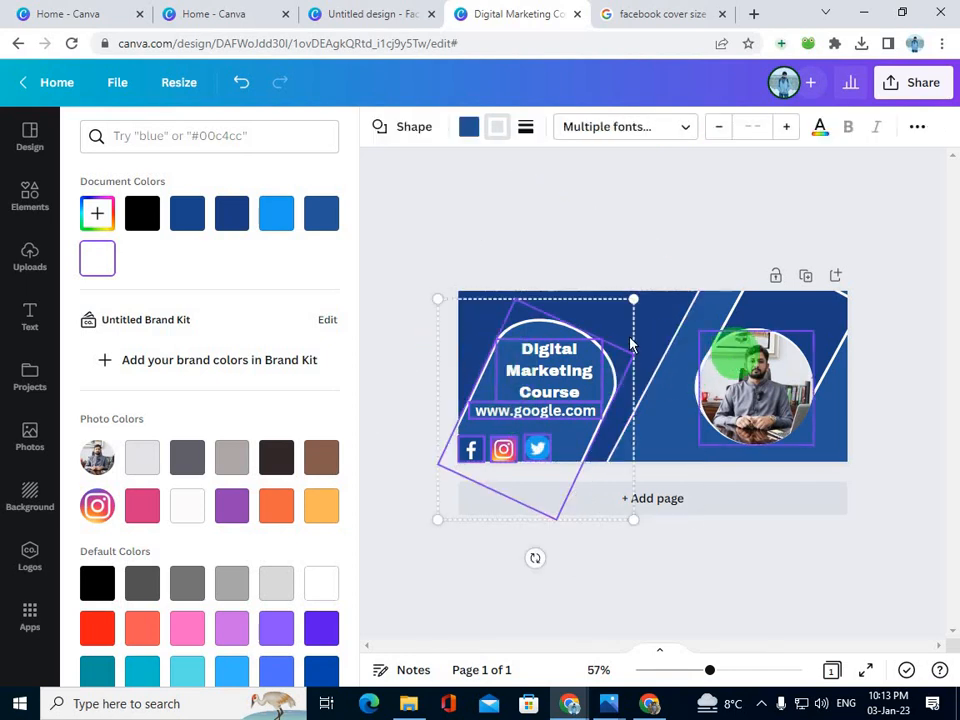
{"action": "left_click", "coordinate": [735, 385], "text": "shift"}
{"action": "left_click", "coordinate": [778, 322], "text": "shift"}
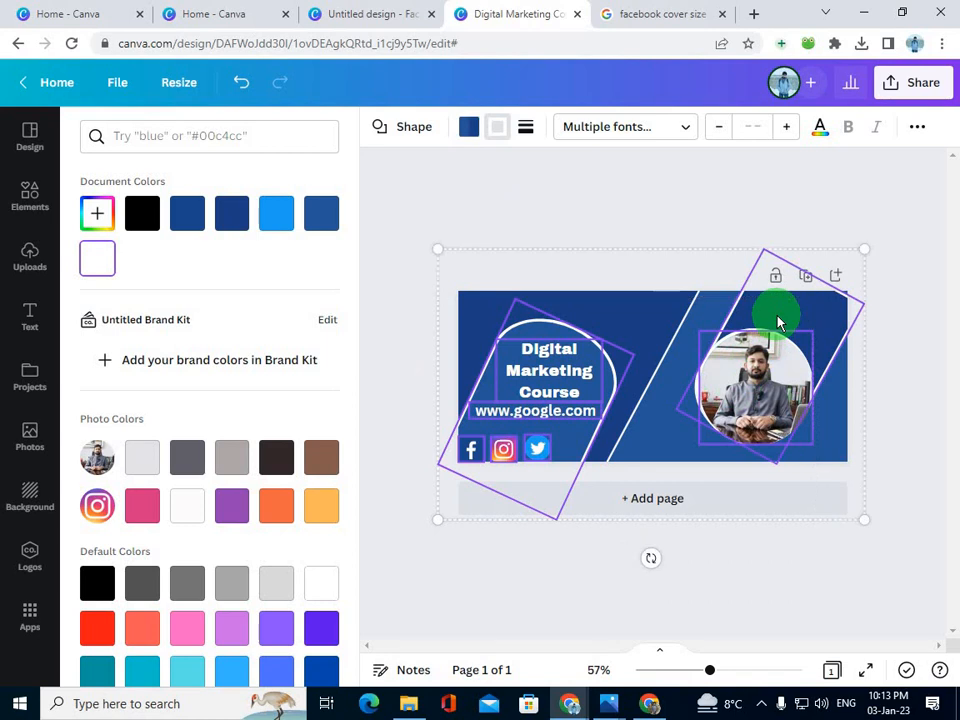
- Look at the sharing options and the exported Digital Marketing Course (2) image in the Downloads folder, and return to the Canva design
{"action": "left_click", "coordinate": [909, 90]}
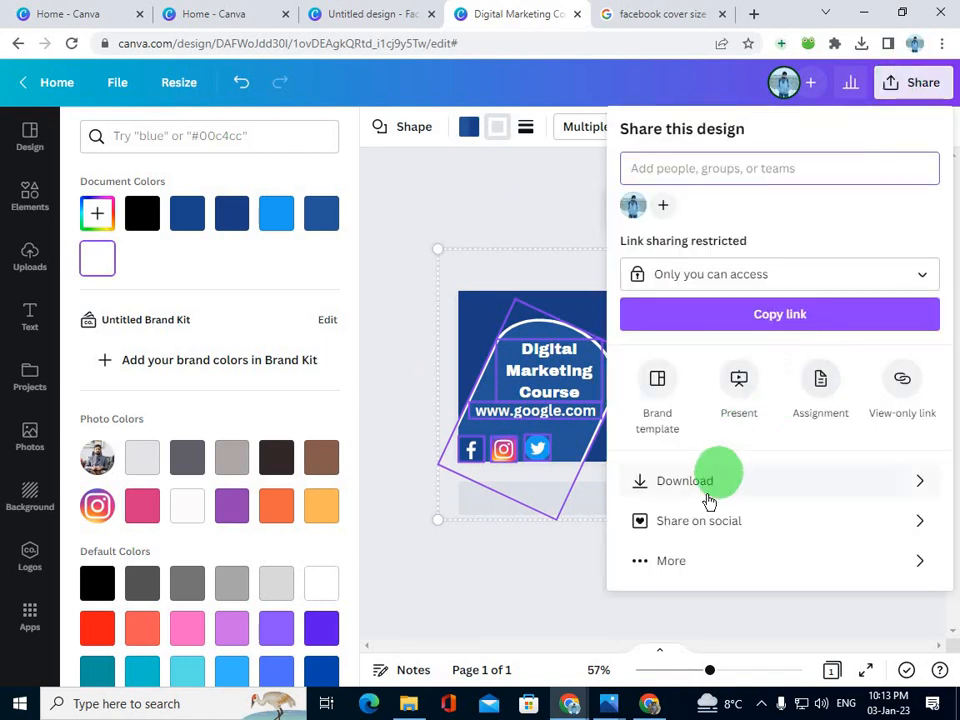
{"action": "left_click", "coordinate": [782, 163]}
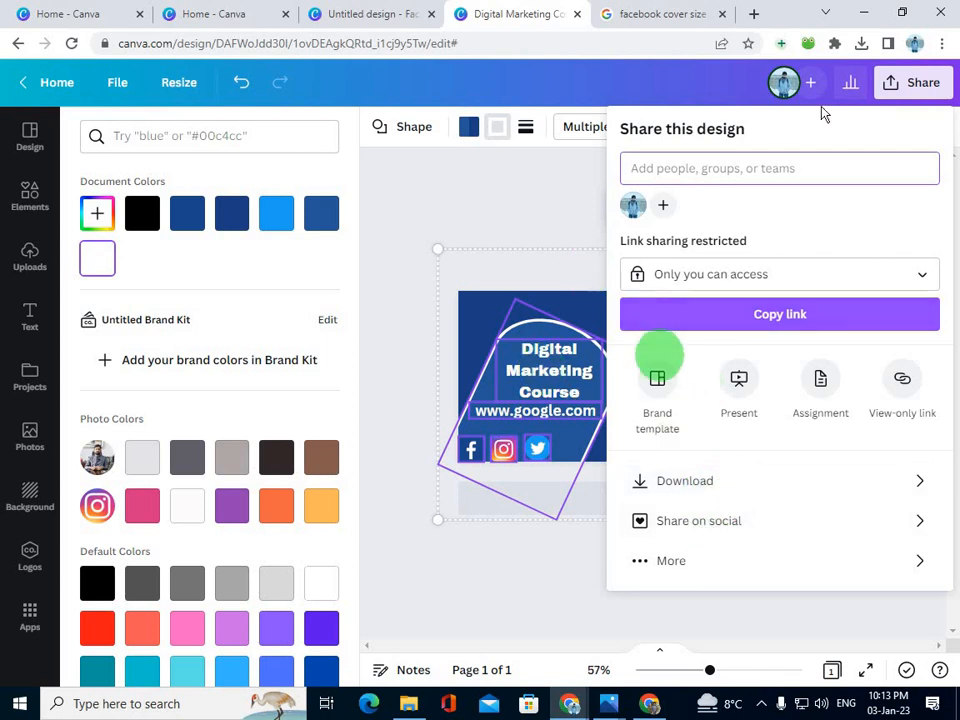
{"action": "left_click", "coordinate": [860, 12]}
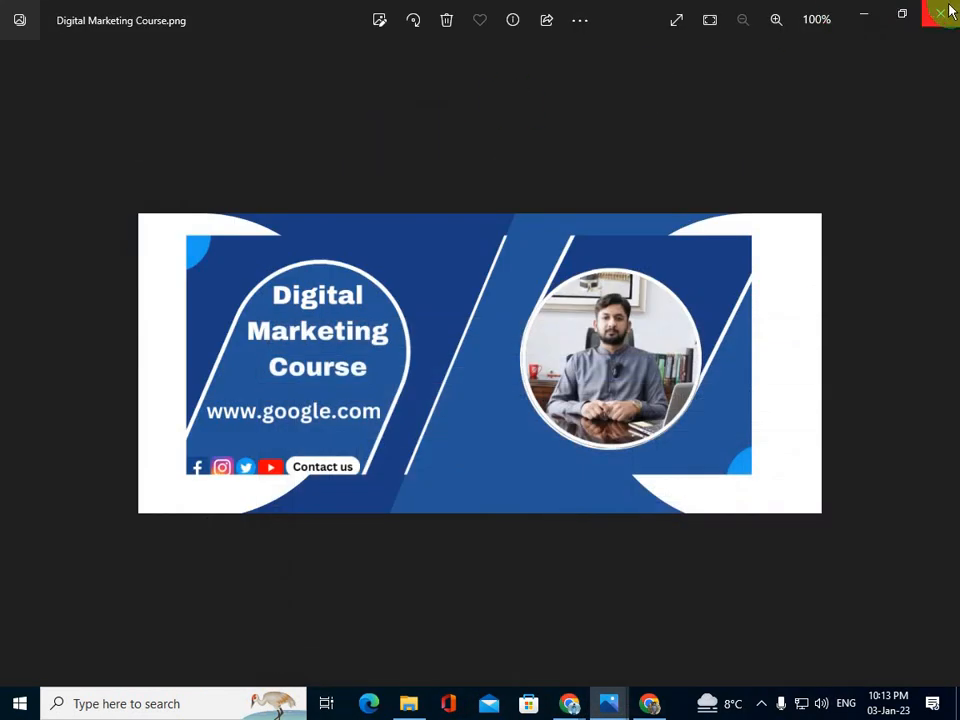
{"action": "left_click", "coordinate": [937, 9]}
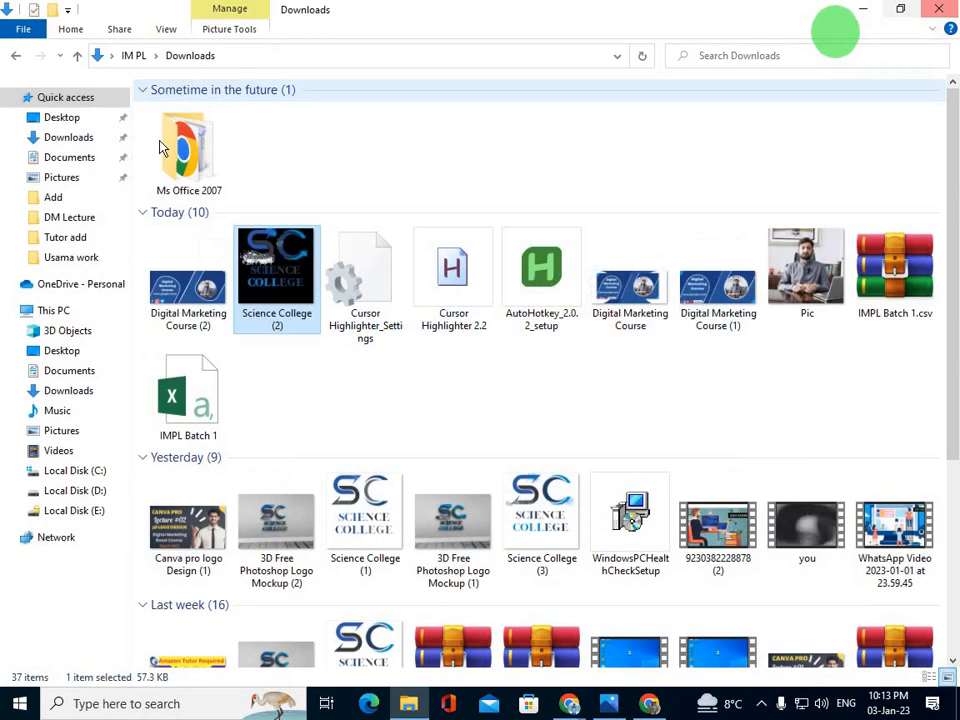
{"action": "double_click", "coordinate": [188, 286]}
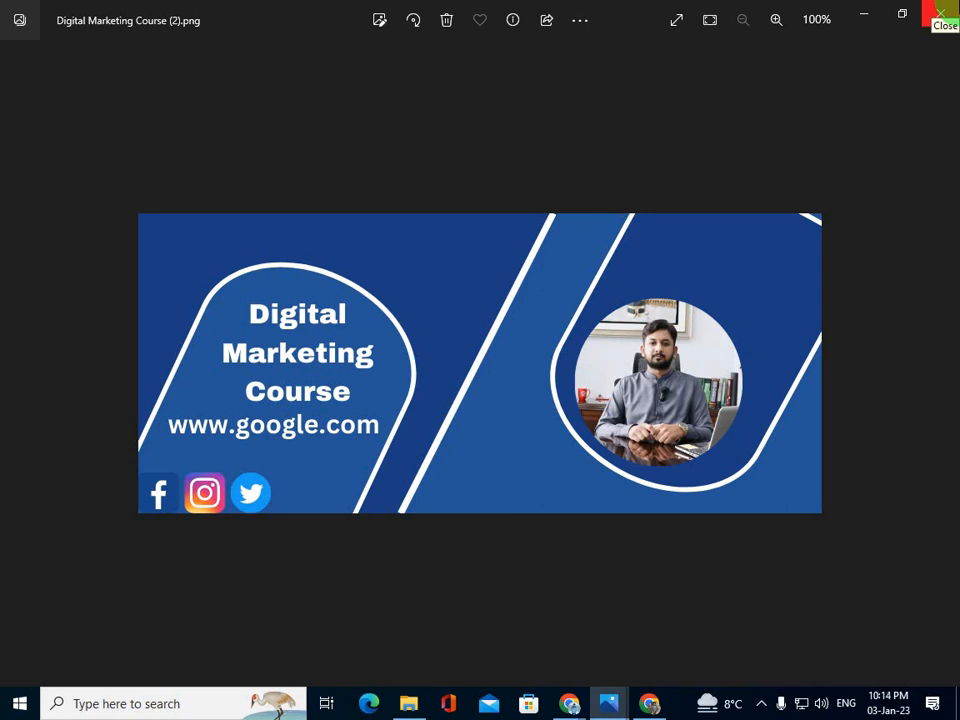
{"action": "left_click", "coordinate": [940, 12]}
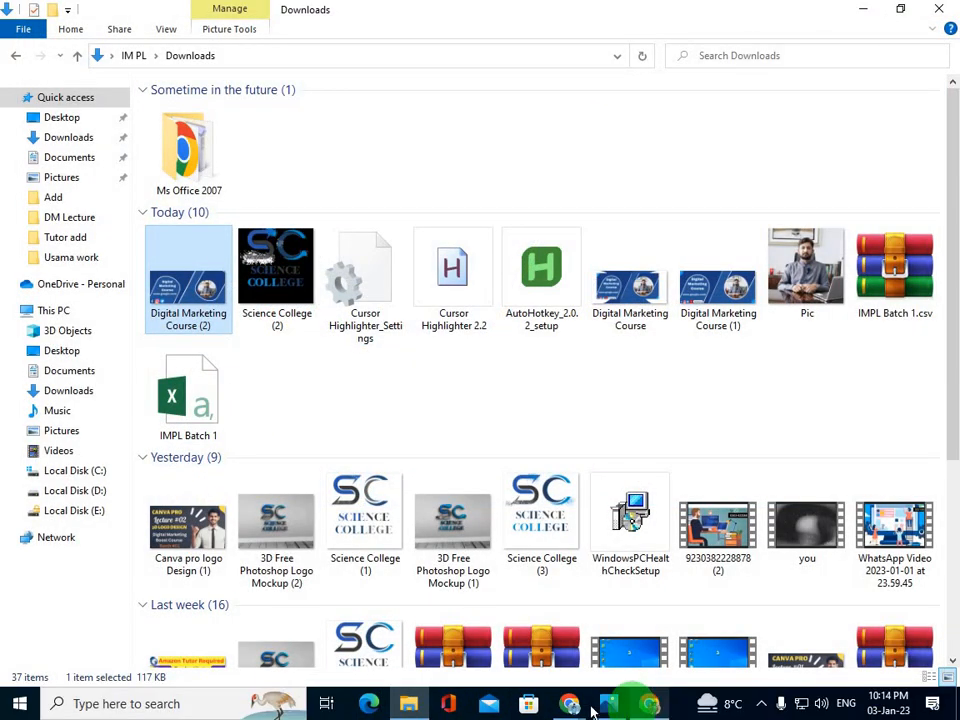
{"action": "left_click", "coordinate": [520, 645]}
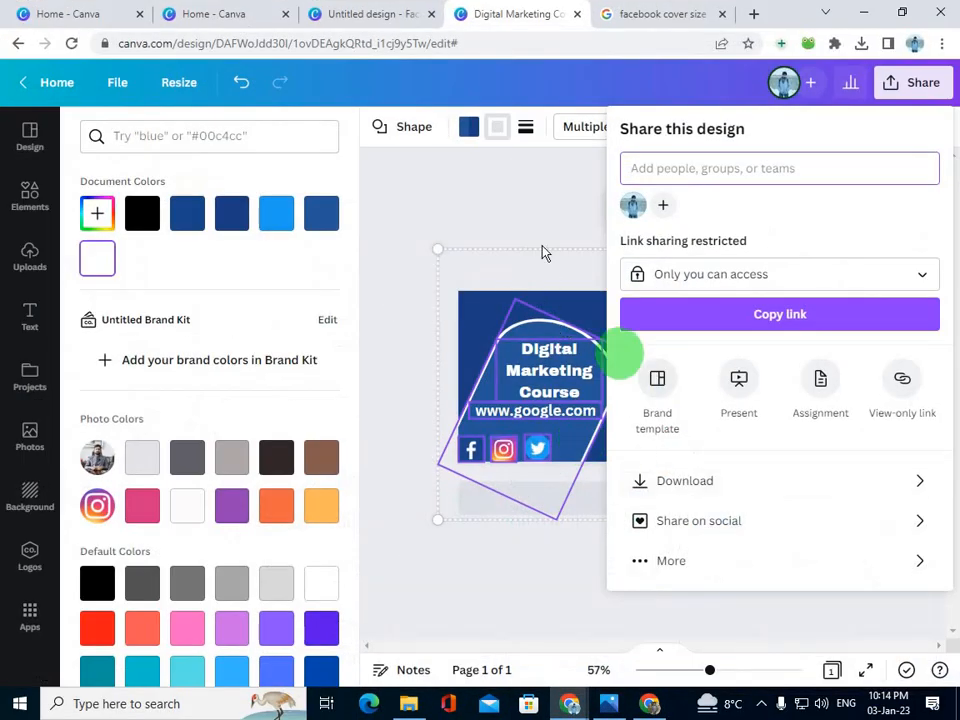
{"action": "left_click", "coordinate": [548, 278]}
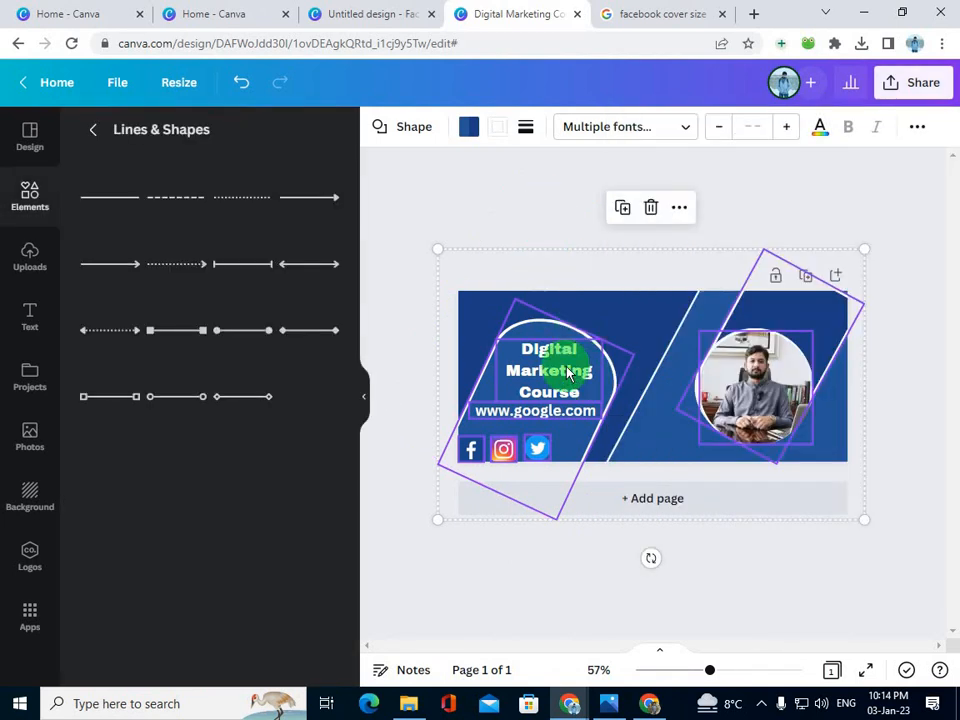
- Delete the selected cover elements, the leftover element at the photo's position and the white diagonal line, keeping only the two-tone blue background
{"action": "key", "text": "Delete"}
{"action": "left_click", "coordinate": [729, 379]}
{"action": "key", "text": "Delete"}
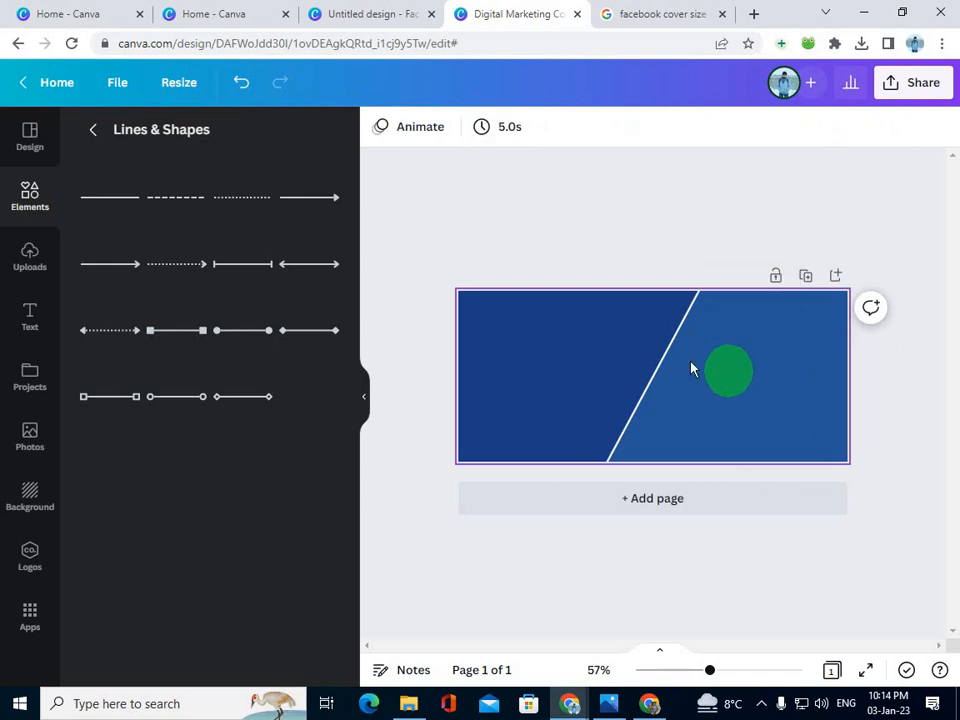
{"action": "left_click", "coordinate": [671, 356]}
{"action": "key", "text": "Delete"}
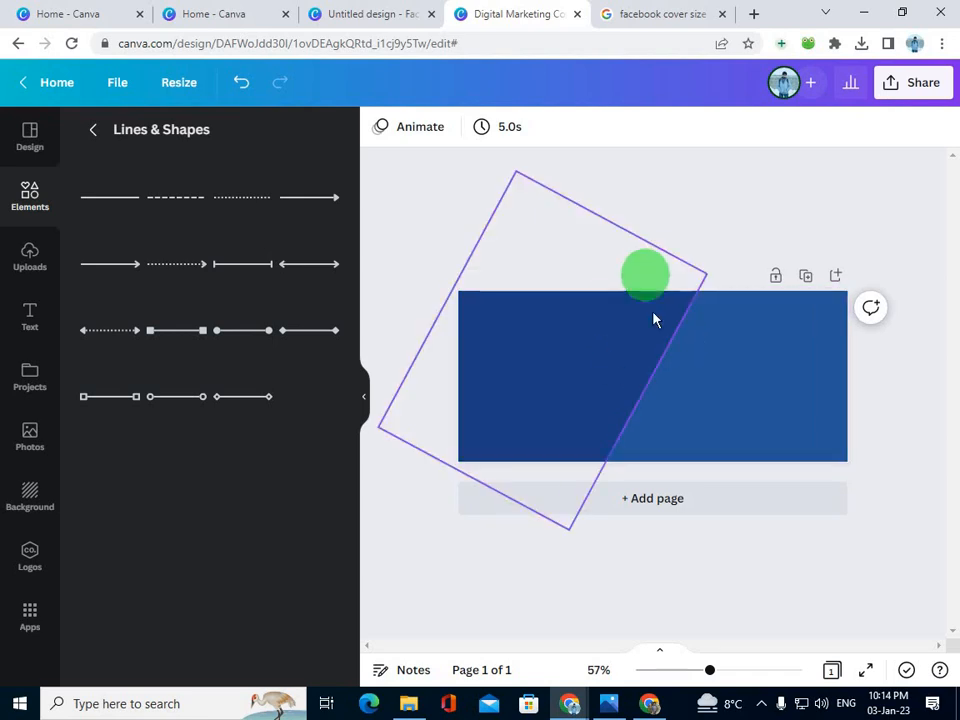
- Examine the layout of the reference image Digital Marketing Course.png in the photo viewer, and return to the Canva design
{"action": "left_click", "coordinate": [612, 706]}
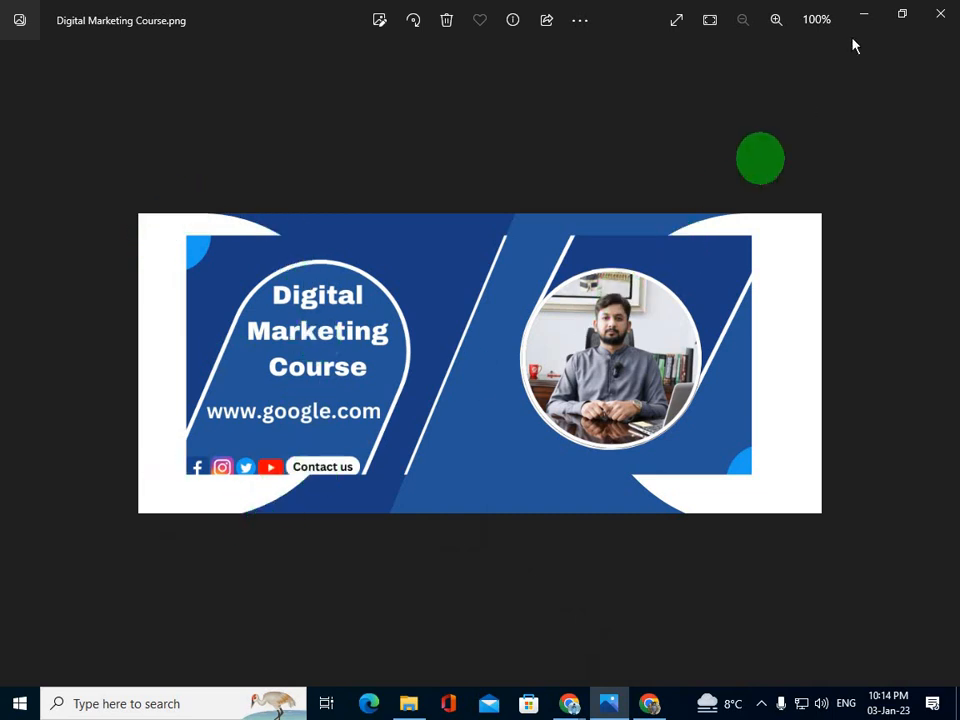
{"action": "left_click", "coordinate": [866, 14]}
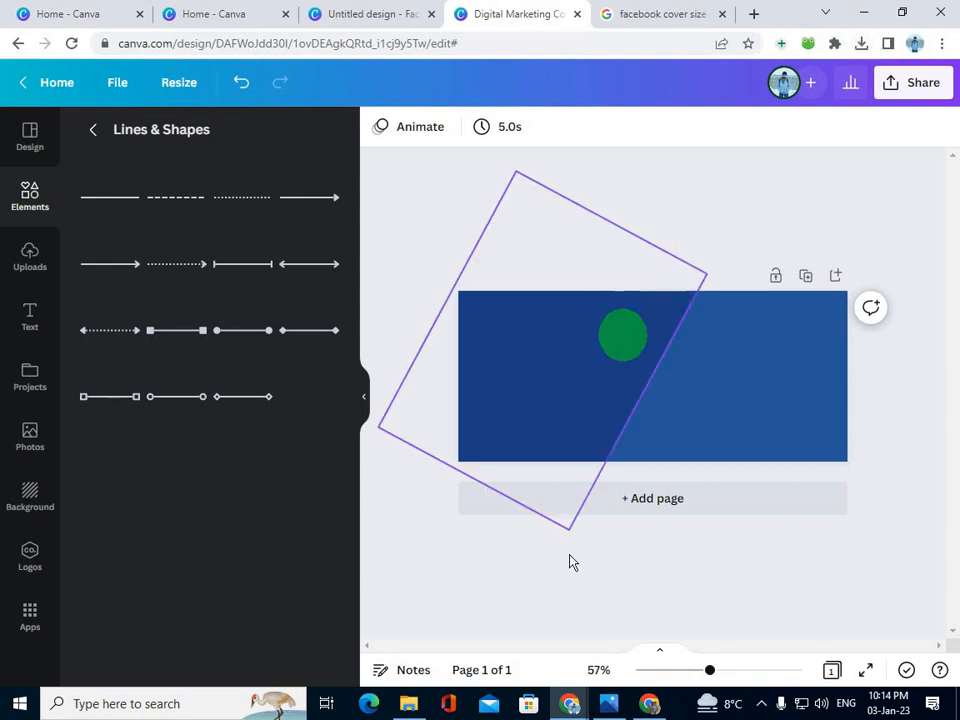
{"action": "left_click", "coordinate": [609, 704]}
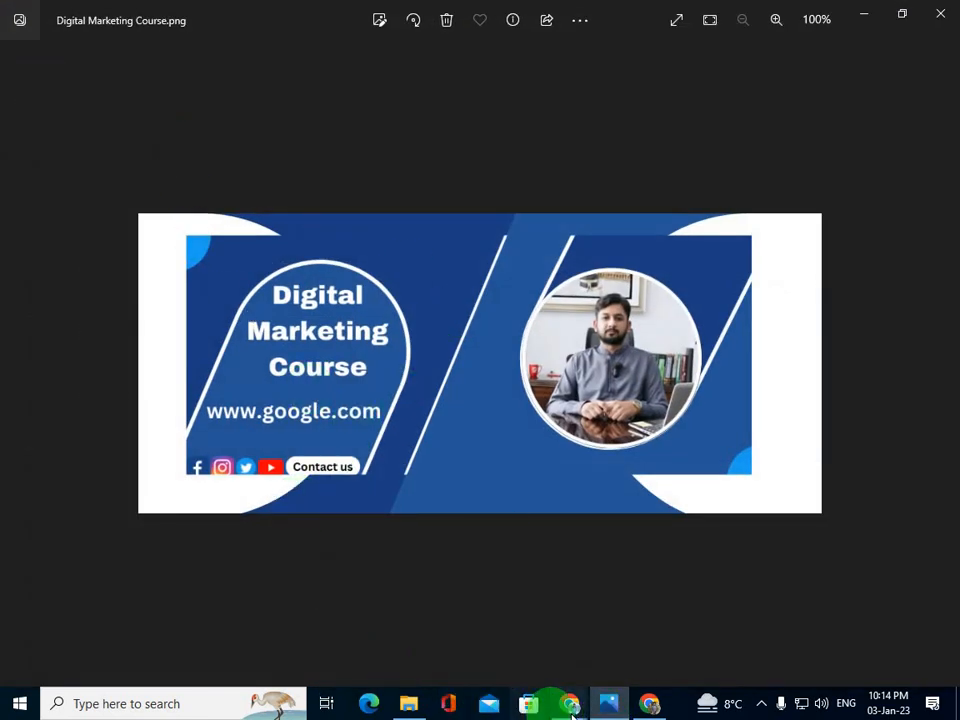
{"action": "mouse_move", "coordinate": [570, 700]}
{"action": "left_click", "coordinate": [518, 638]}
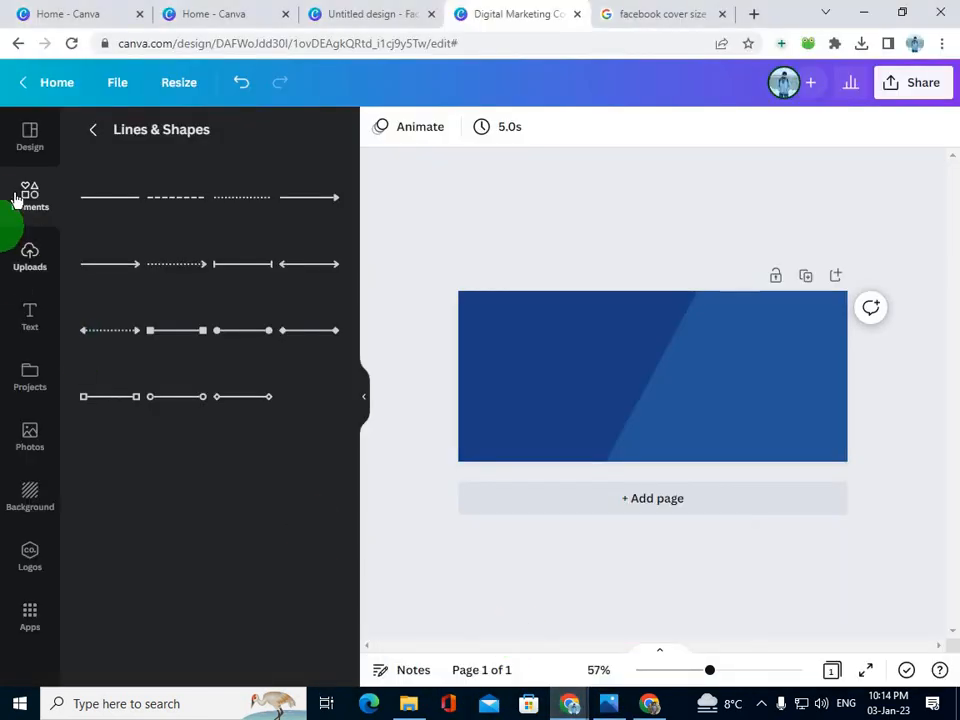
- Add the basic shape with a flat top and rounded bottom to the cover, and colour it yellow
{"action": "left_click", "coordinate": [55, 188]}
{"action": "left_click", "coordinate": [154, 137]}
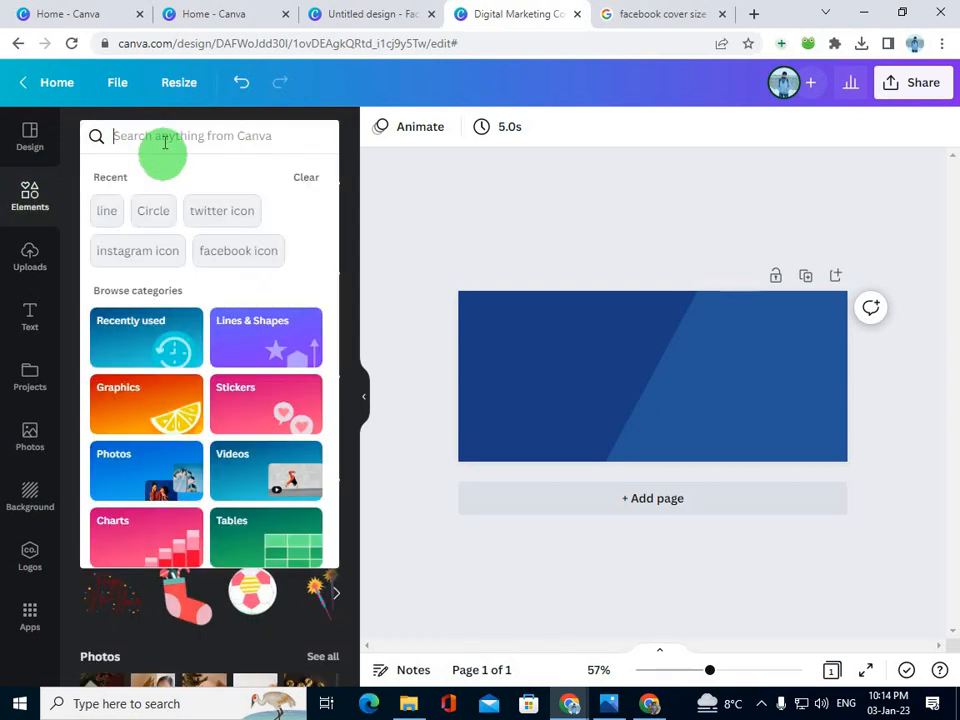
{"action": "left_click", "coordinate": [149, 140]}
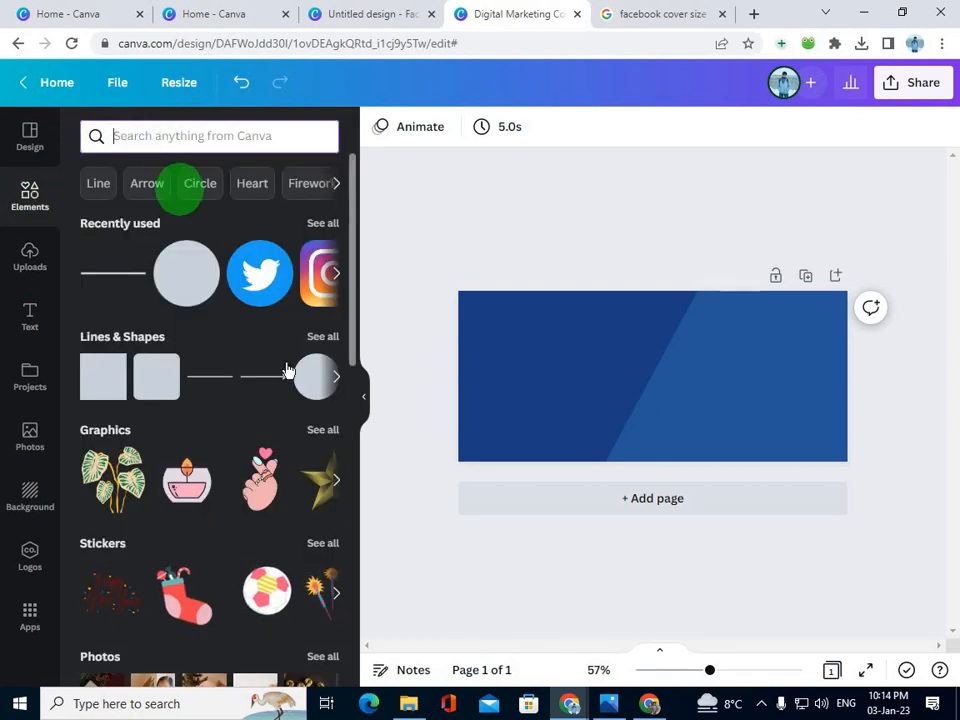
{"action": "left_click", "coordinate": [321, 338]}
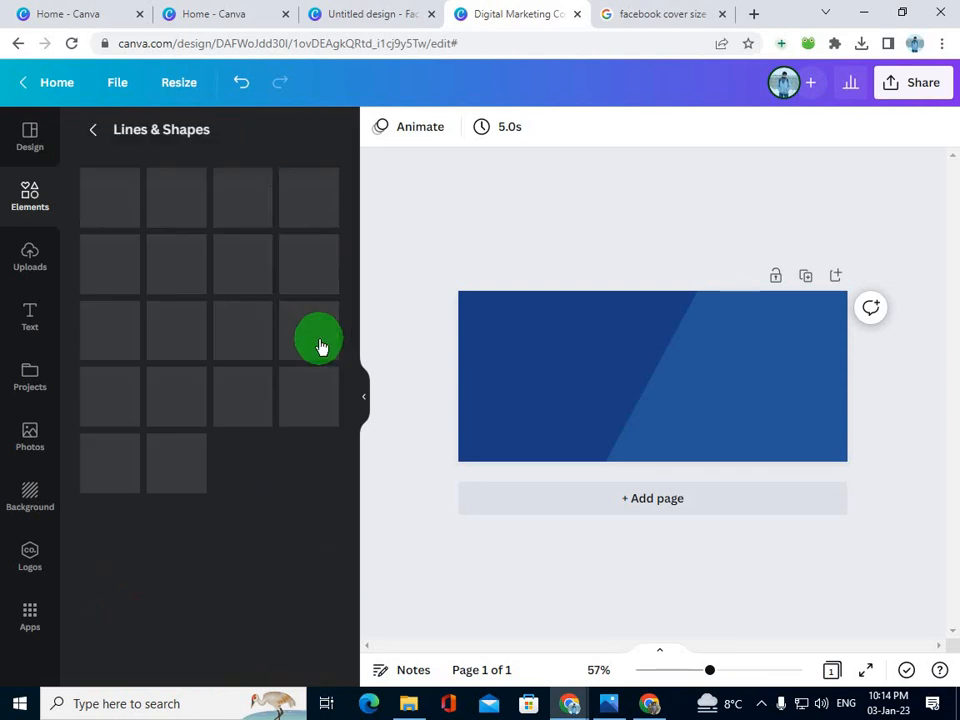
{"action": "scroll", "coordinate": [317, 380], "scroll_direction": "down", "scroll_amount": 10}
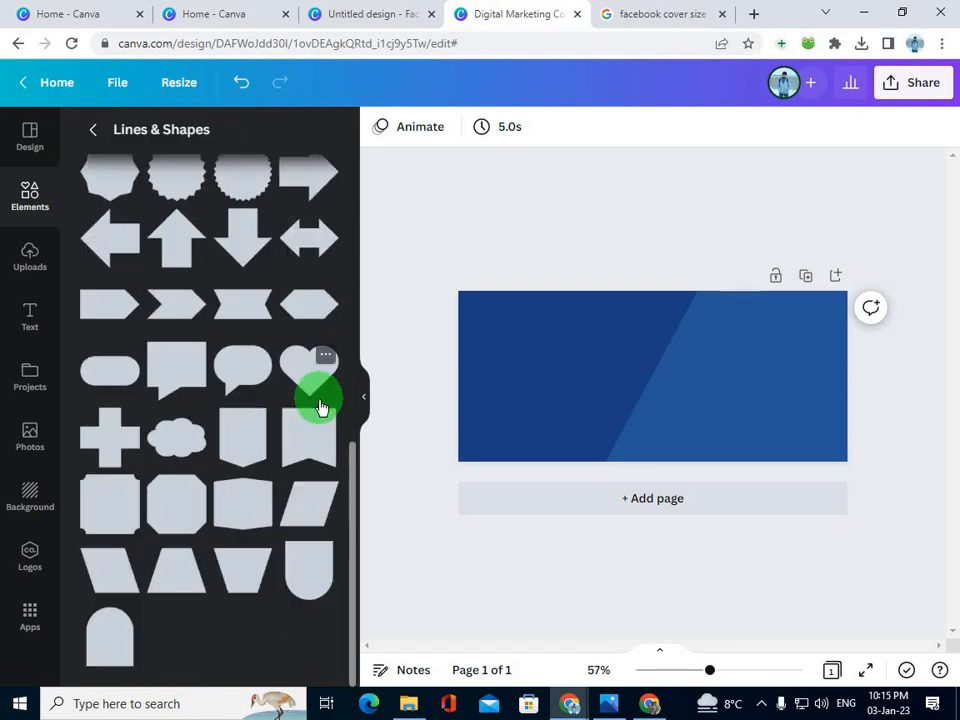
{"action": "left_click", "coordinate": [309, 568]}
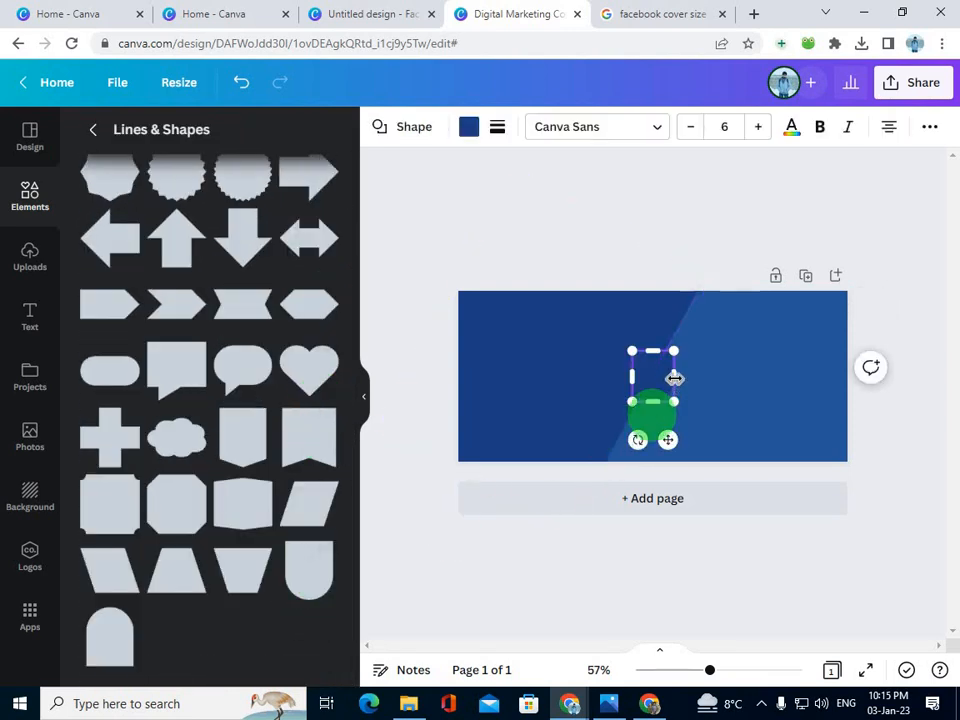
{"action": "left_click", "coordinate": [469, 127]}
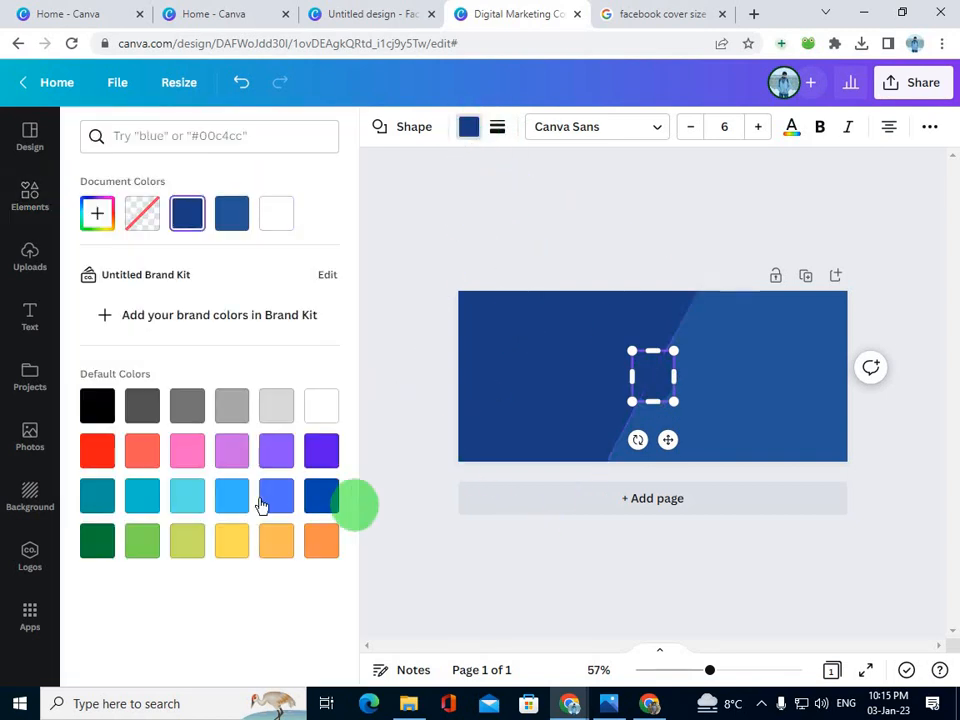
{"action": "left_click", "coordinate": [231, 541]}
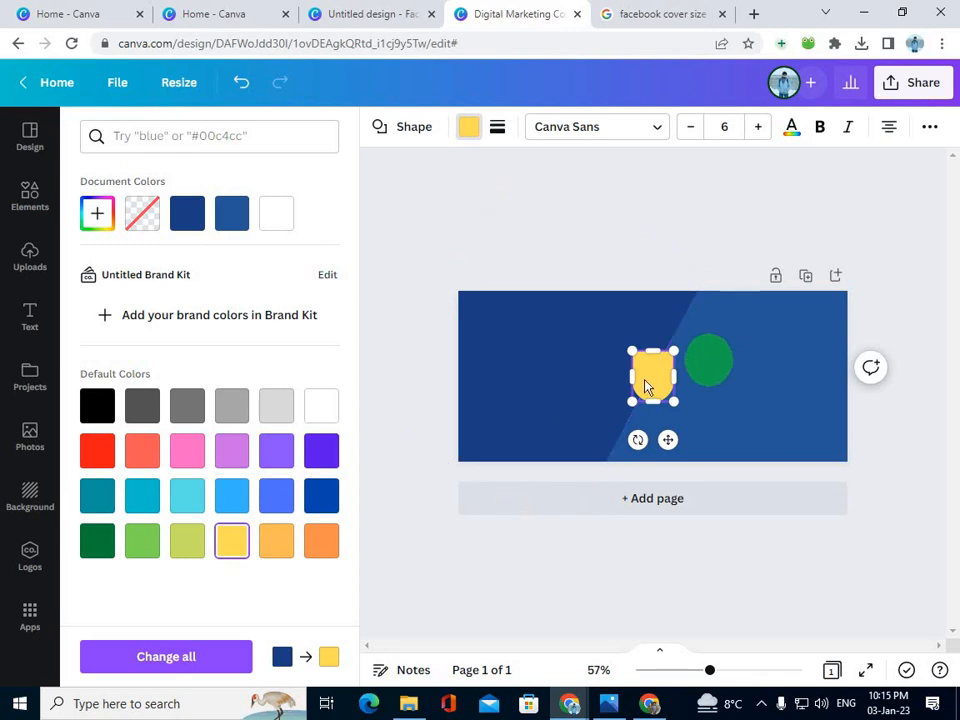
- Rotate the yellow shape to -90°, enlarge it to the cover's full height and place it over the left side, rounded edge facing inward
{"action": "left_click_drag", "start_coordinate": [644, 441], "coordinate": [695, 385]}
{"action": "left_click_drag", "start_coordinate": [623, 372], "coordinate": [476, 371]}
{"action": "left_click_drag", "start_coordinate": [561, 383], "coordinate": [516, 286]}
{"action": "left_click_drag", "start_coordinate": [518, 392], "coordinate": [516, 441]}
{"action": "left_click_drag", "start_coordinate": [528, 353], "coordinate": [485, 362]}
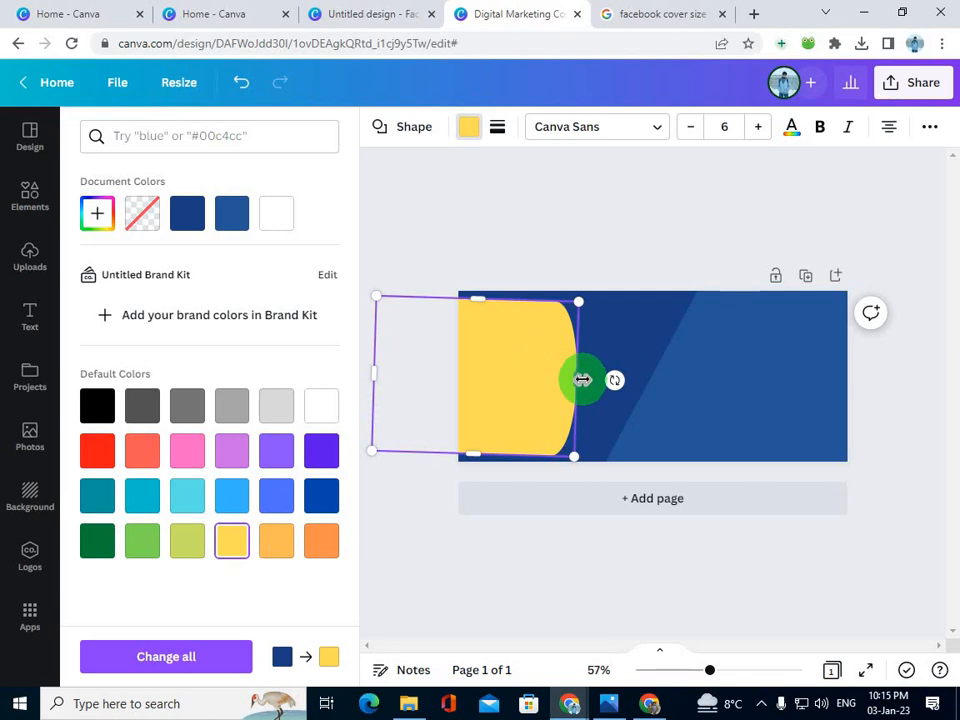
{"action": "left_click_drag", "start_coordinate": [581, 379], "coordinate": [598, 380]}
{"action": "left_click_drag", "start_coordinate": [490, 300], "coordinate": [491, 284]}
{"action": "left_click_drag", "start_coordinate": [484, 440], "coordinate": [642, 372]}
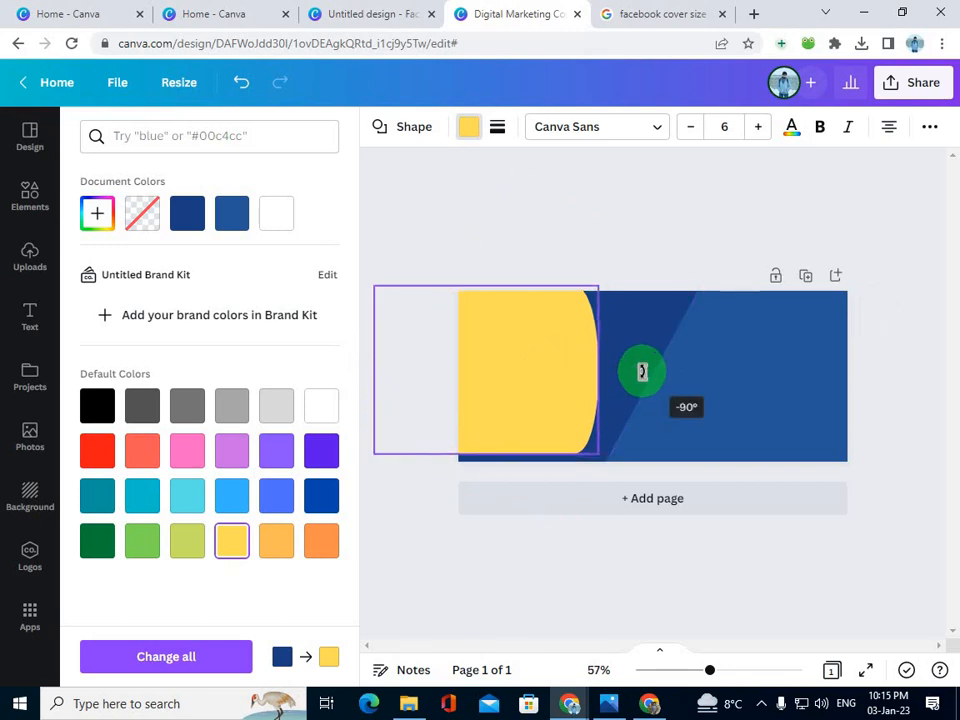
{"action": "left_click_drag", "start_coordinate": [488, 454], "coordinate": [488, 469]}
- Place a copy of the yellow shape on the cover's right side, turned so its rounded edge faces the centre
{"action": "left_click_drag", "start_coordinate": [507, 413], "coordinate": [726, 377]}
{"action": "left_click_drag", "start_coordinate": [894, 386], "coordinate": [700, 393]}
{"action": "left_click_drag", "start_coordinate": [799, 392], "coordinate": [820, 393]}
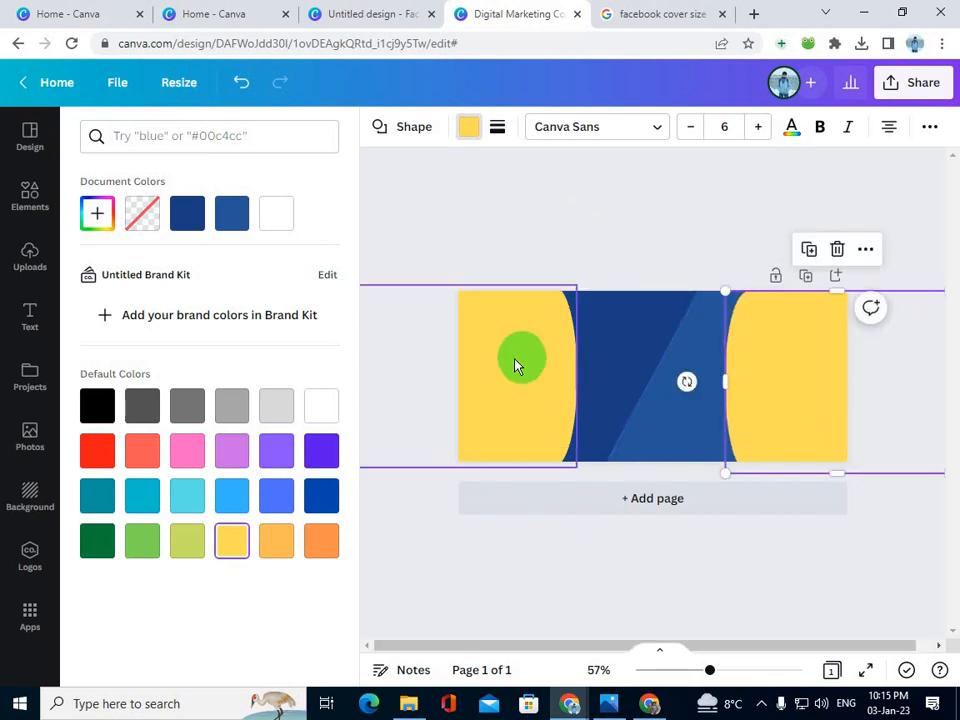
- Recolour both yellow side shapes white
{"action": "left_click", "coordinate": [510, 366]}
{"action": "left_click", "coordinate": [288, 222]}
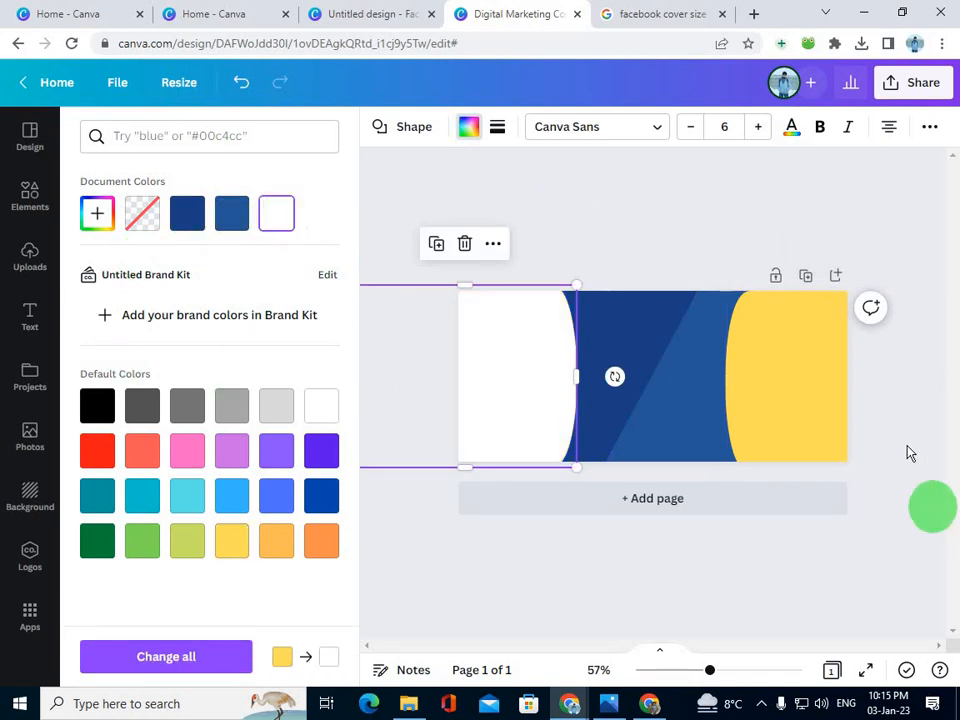
{"action": "left_click", "coordinate": [808, 379]}
{"action": "left_click", "coordinate": [276, 213]}
- Fine-tune the position and size of both white side shapes so they frame the blue centre, and deselect them
{"action": "left_click", "coordinate": [529, 351]}
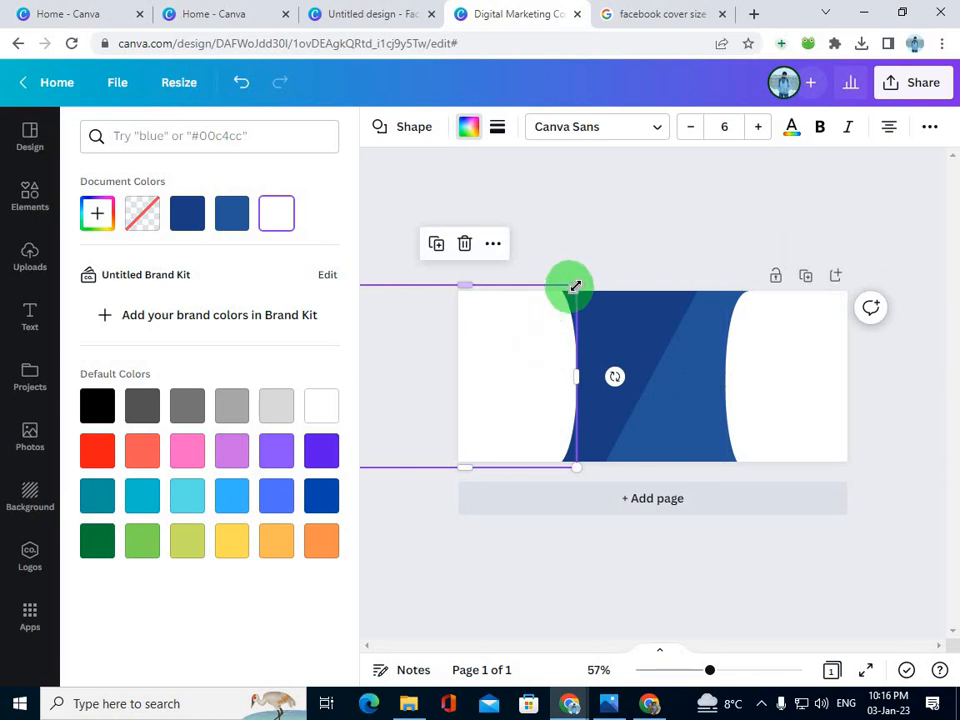
{"action": "mouse_move", "coordinate": [570, 284]}
{"action": "left_mouse_down"}
{"action": "mouse_move", "coordinate": [546, 285]}
{"action": "mouse_move", "coordinate": [538, 304]}
{"action": "mouse_move", "coordinate": [572, 291]}
{"action": "left_mouse_up"}
{"action": "left_click", "coordinate": [770, 310]}
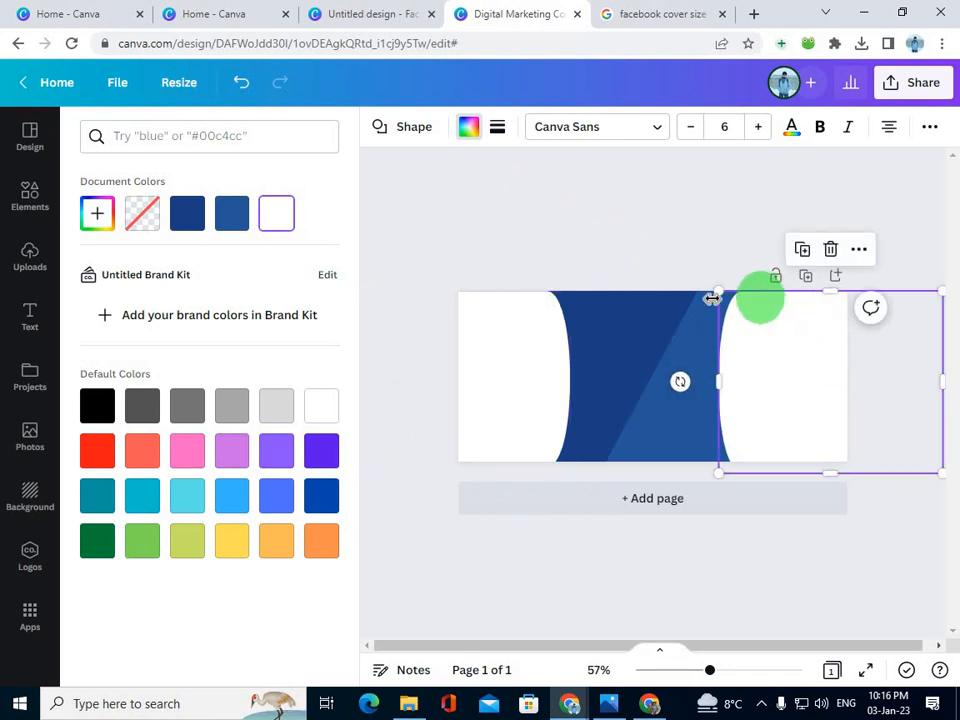
{"action": "left_click_drag", "start_coordinate": [730, 291], "coordinate": [720, 286]}
{"action": "left_click", "coordinate": [657, 237]}
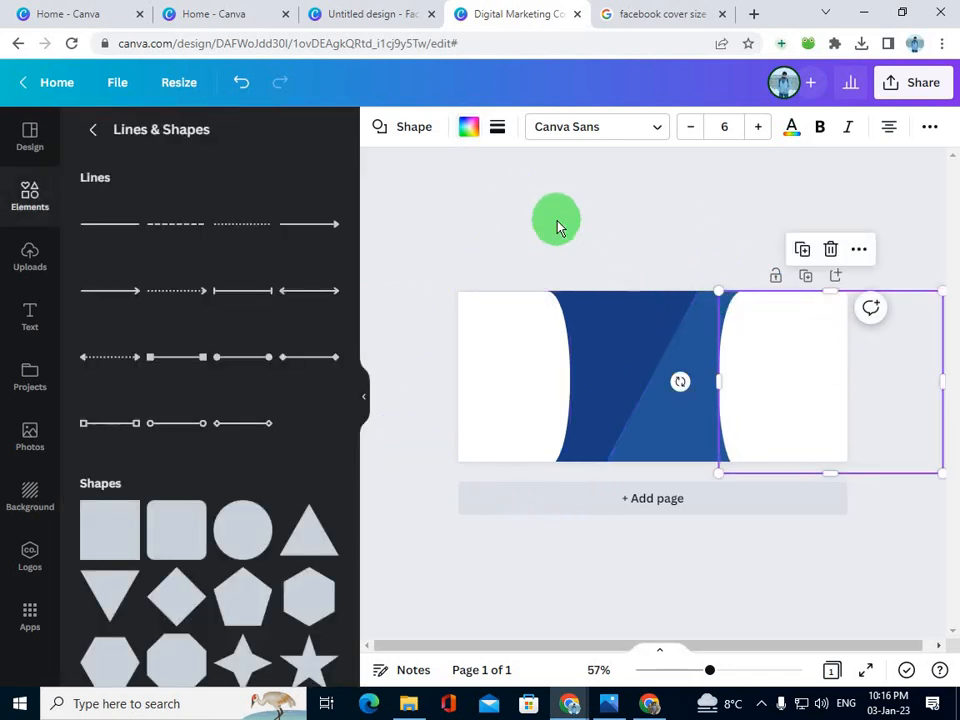
{"action": "left_click", "coordinate": [557, 221]}
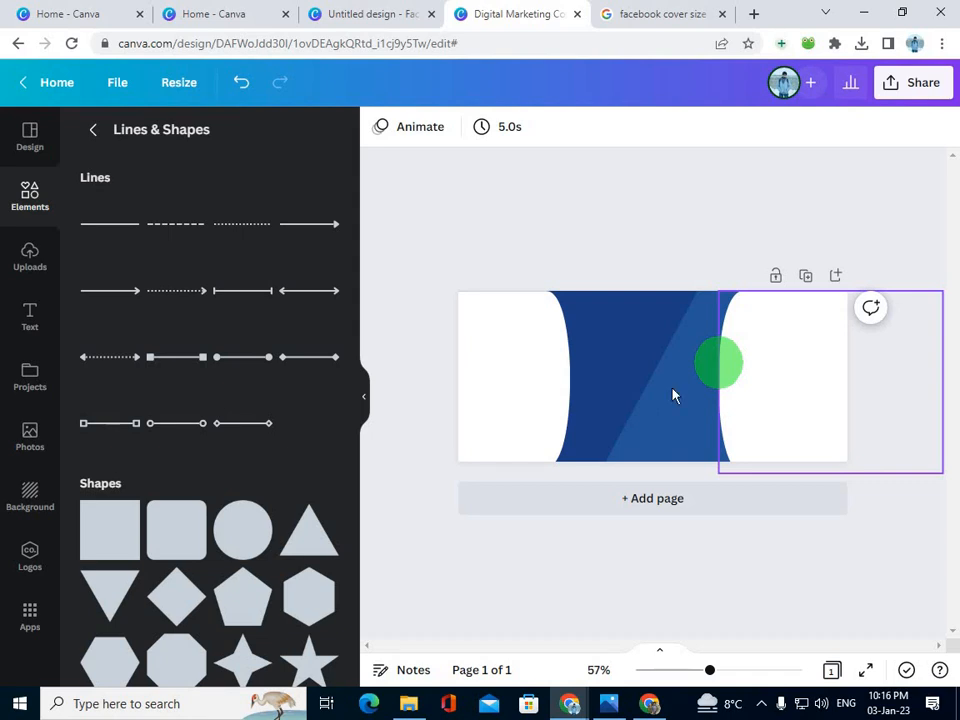
- Insert the uploaded Digital Marketing Course cover image and enlarge it across the design, stretching it down to the page's lower edge
{"action": "left_click", "coordinate": [28, 270]}
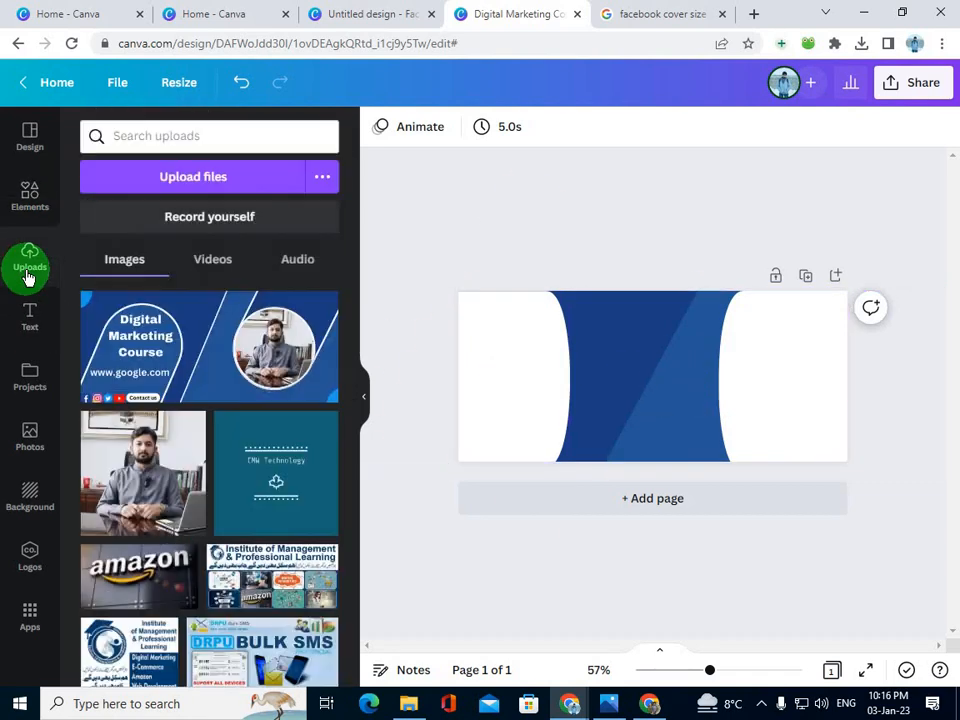
{"action": "left_click", "coordinate": [209, 363]}
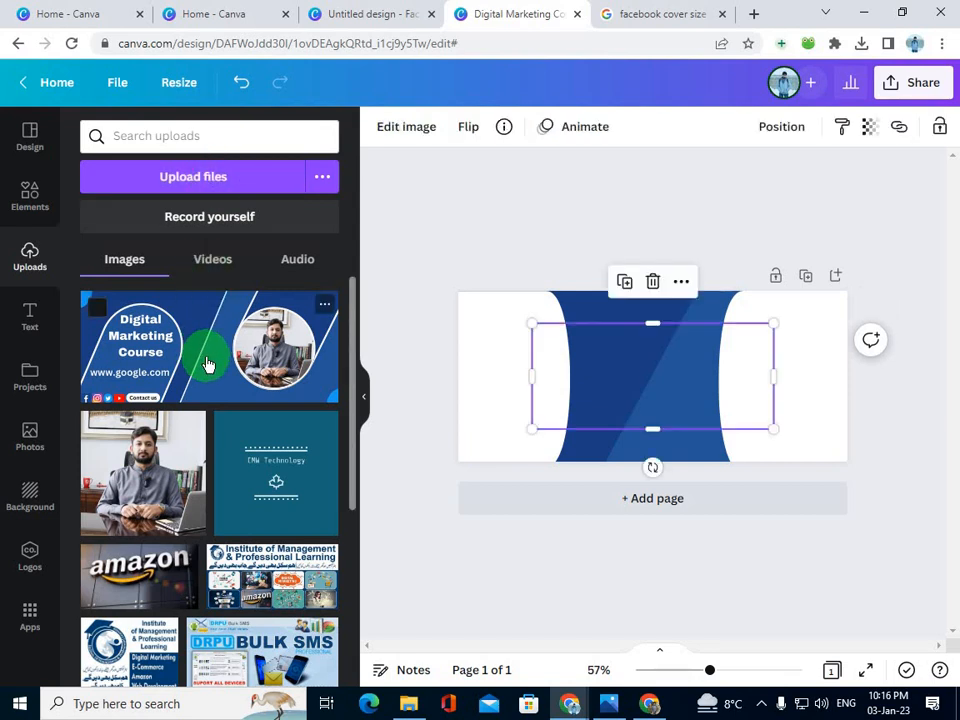
{"action": "left_click_drag", "start_coordinate": [513, 372], "coordinate": [490, 366]}
{"action": "left_click_drag", "start_coordinate": [491, 319], "coordinate": [467, 312]}
{"action": "left_click_drag", "start_coordinate": [769, 424], "coordinate": [820, 443]}
{"action": "left_click_drag", "start_coordinate": [814, 377], "coordinate": [825, 378]}
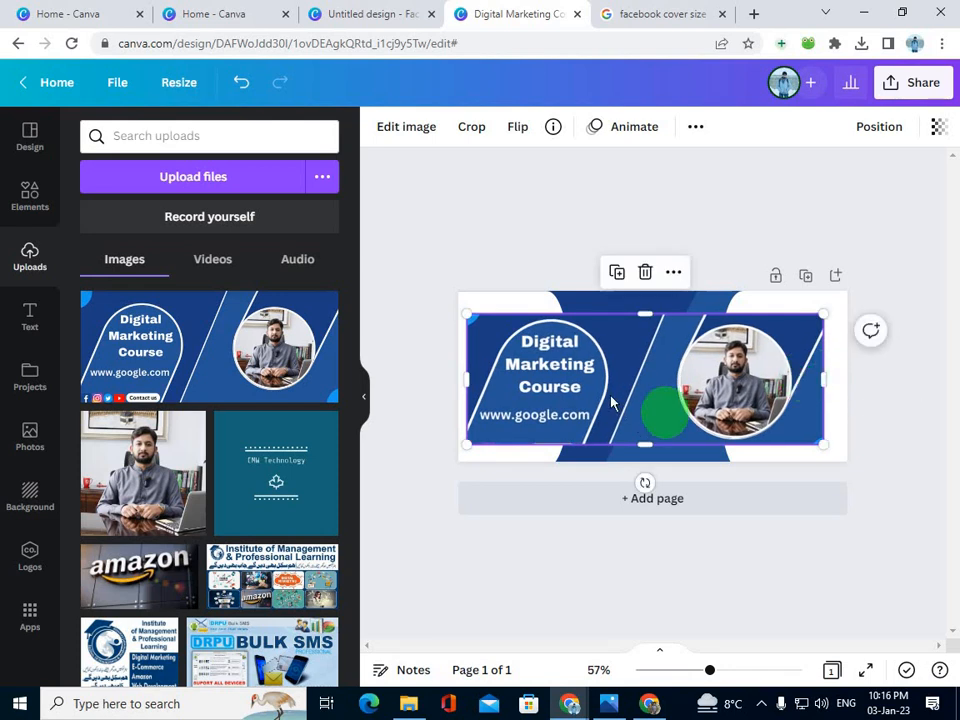
{"action": "left_click_drag", "start_coordinate": [614, 403], "coordinate": [624, 392]}
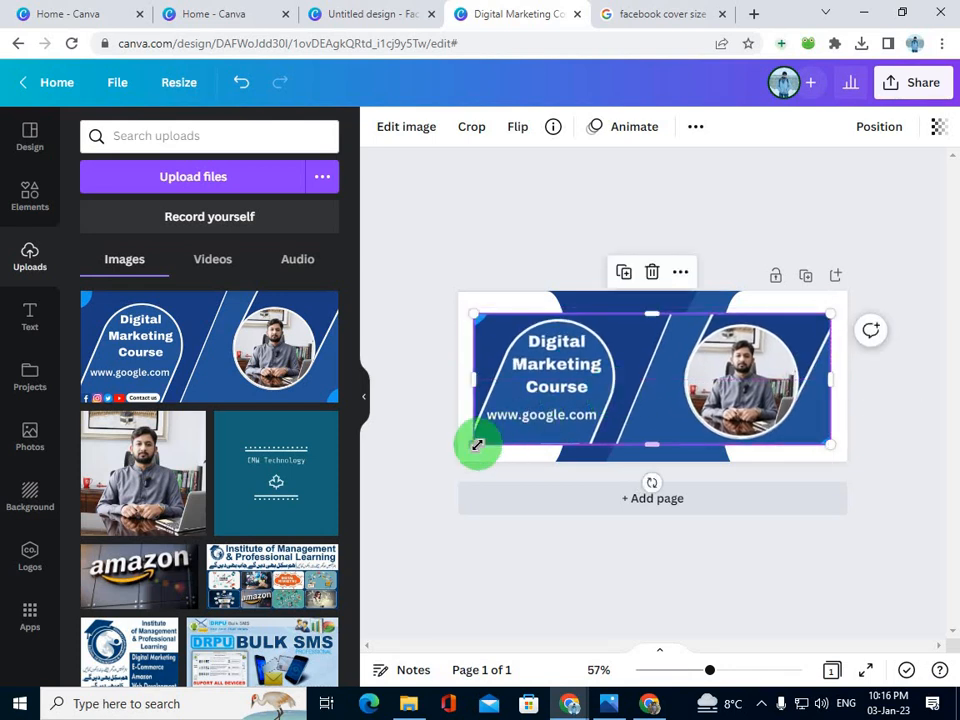
{"action": "left_click_drag", "start_coordinate": [651, 444], "coordinate": [653, 460]}
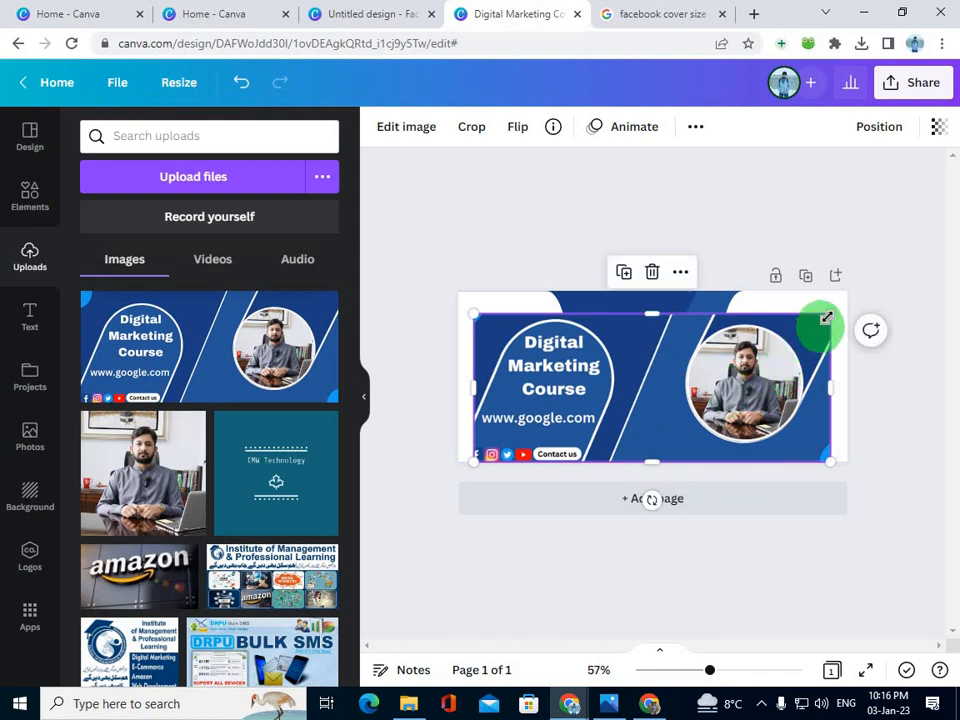
- Adjust the cover image's size and position so it almost fills the page with narrow side margins, and deselect it
{"action": "left_click", "coordinate": [656, 310]}
{"action": "left_click_drag", "start_coordinate": [654, 303], "coordinate": [654, 302]}
{"action": "left_click_drag", "start_coordinate": [621, 347], "coordinate": [623, 345]}
{"action": "left_click", "coordinate": [480, 450]}
{"action": "left_click_drag", "start_coordinate": [472, 453], "coordinate": [467, 450]}
{"action": "left_click_drag", "start_coordinate": [516, 414], "coordinate": [519, 411]}
{"action": "left_click_drag", "start_coordinate": [585, 466], "coordinate": [585, 466]}
{"action": "left_click", "coordinate": [656, 456]}
{"action": "mouse_move", "coordinate": [656, 456]}
{"action": "left_mouse_down"}
{"action": "mouse_move", "coordinate": [647, 446]}
{"action": "mouse_move", "coordinate": [647, 454]}
{"action": "left_mouse_up"}
{"action": "left_click", "coordinate": [539, 208]}
{"action": "left_click", "coordinate": [629, 234]}
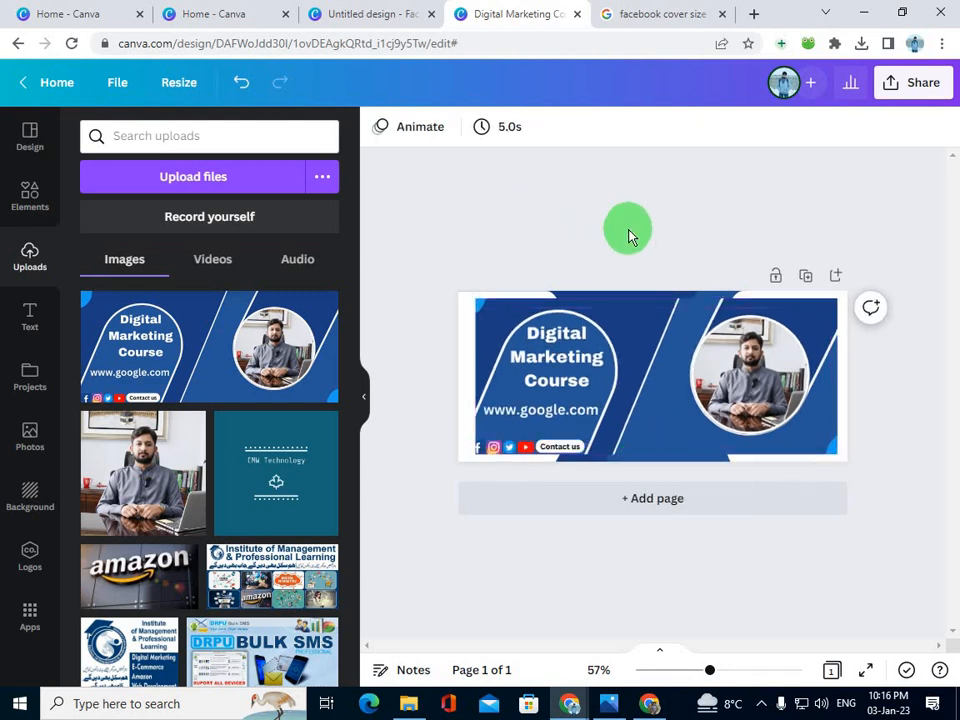